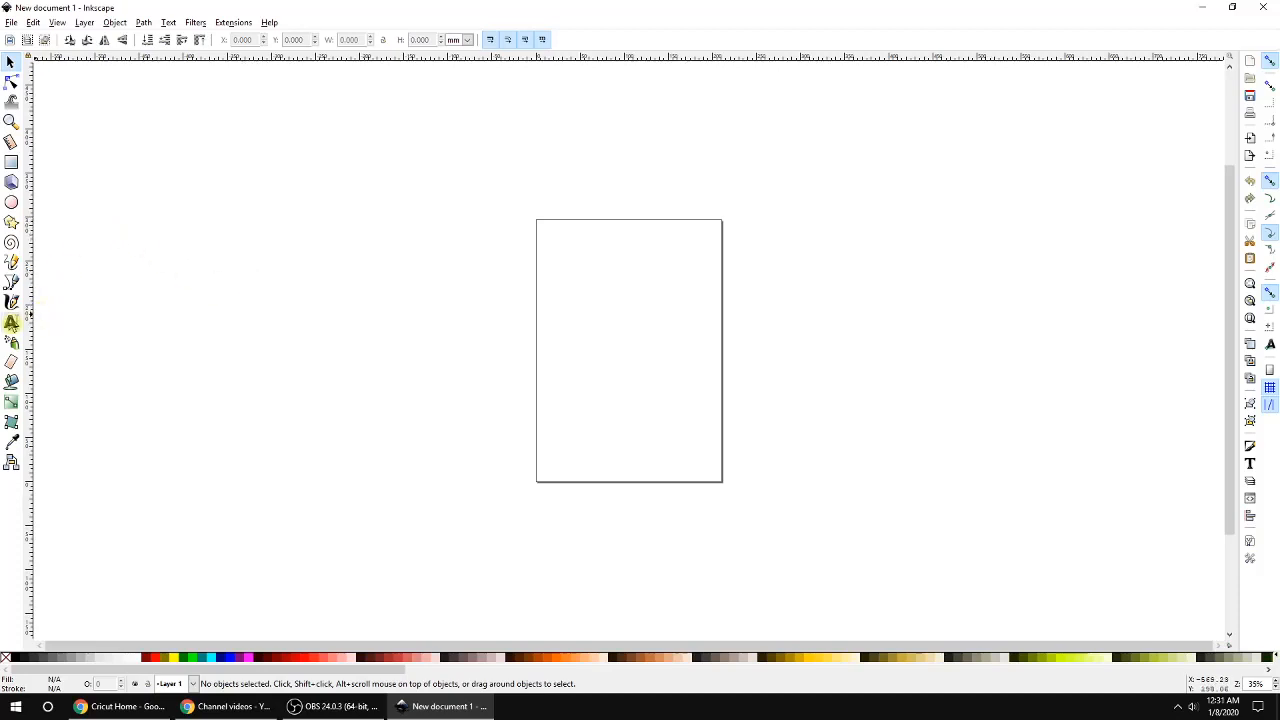
Create a text object reading "HAVE A GREAT DAY" on the blank canvas beside the page.
left_click(12, 322)
left_click(318, 233)
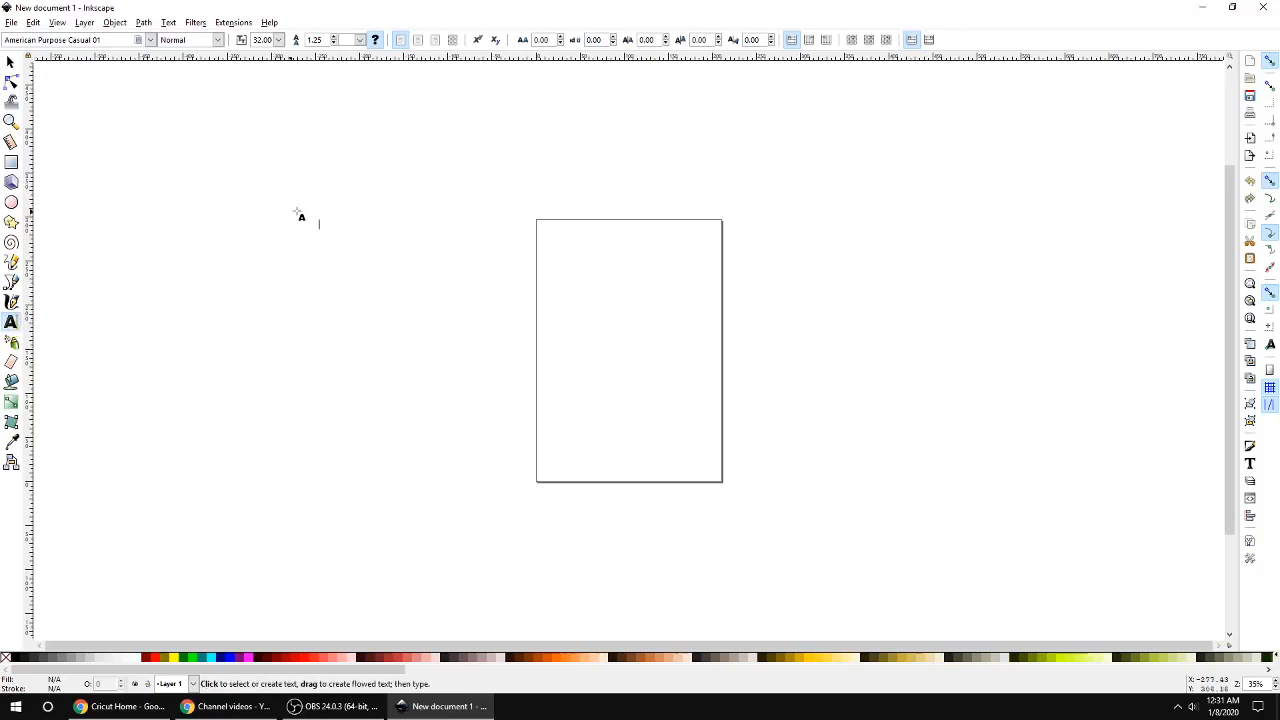
left_click(324, 190)
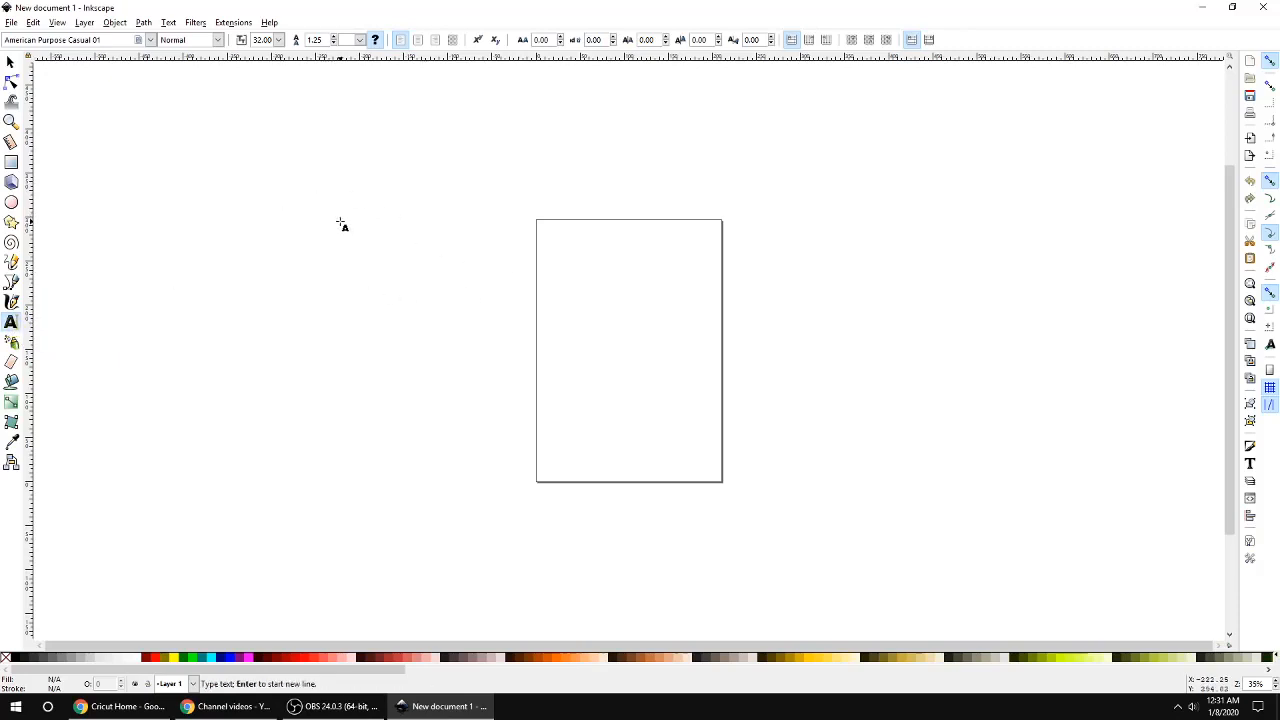
type("aA")
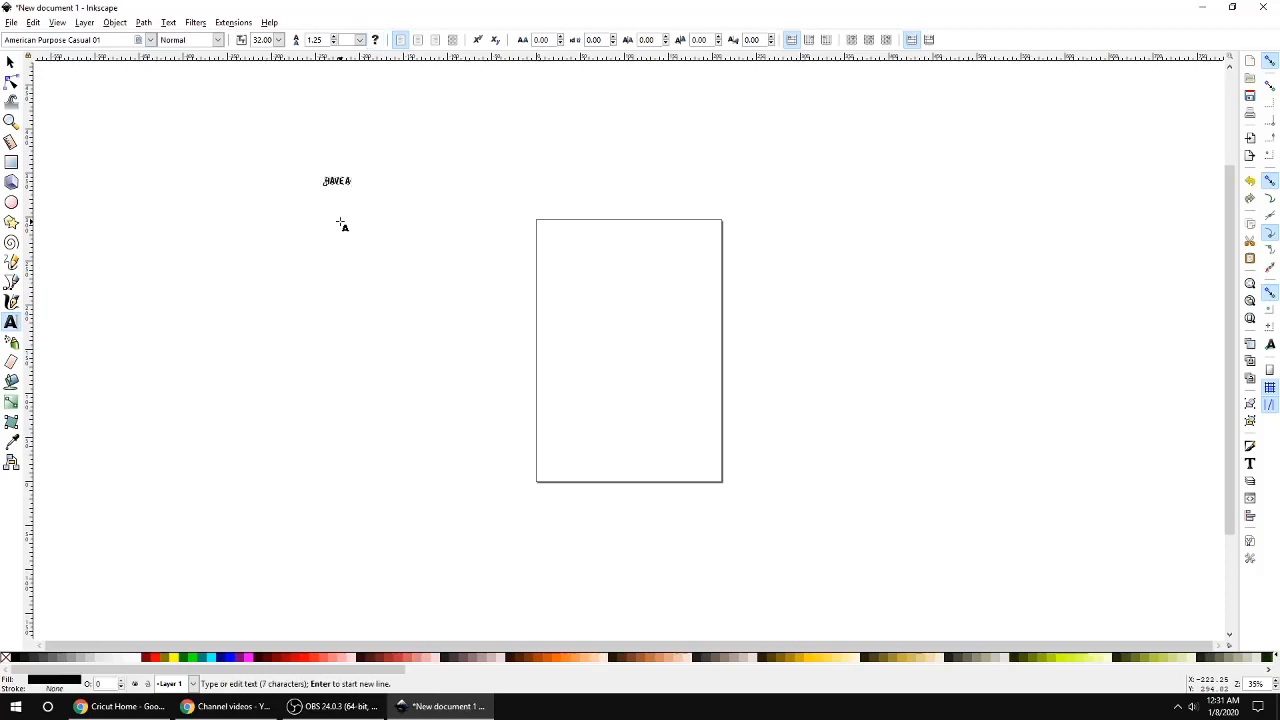
type("VE A GREAT DAY")
Enlarge the HAVE A GREAT DAY text to about 322 mm wide and reposition it above and beside the page.
left_click(10, 62)
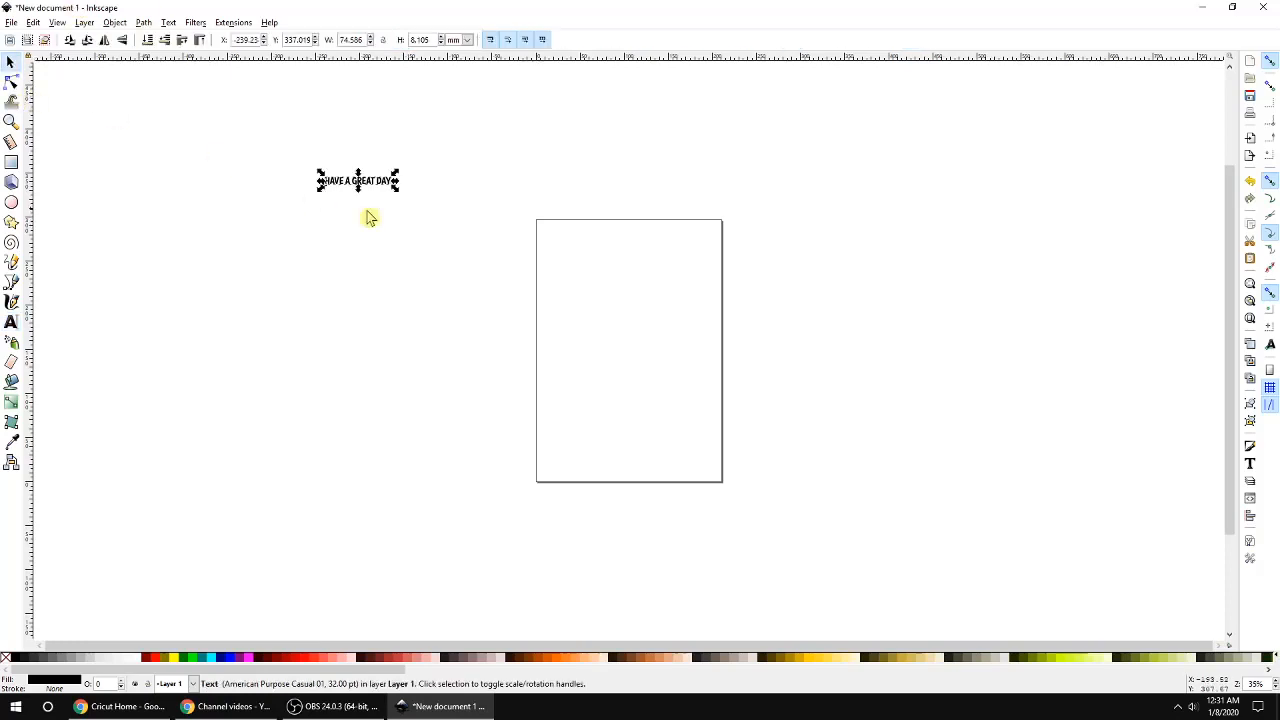
scroll(343, 143, "up", 2)
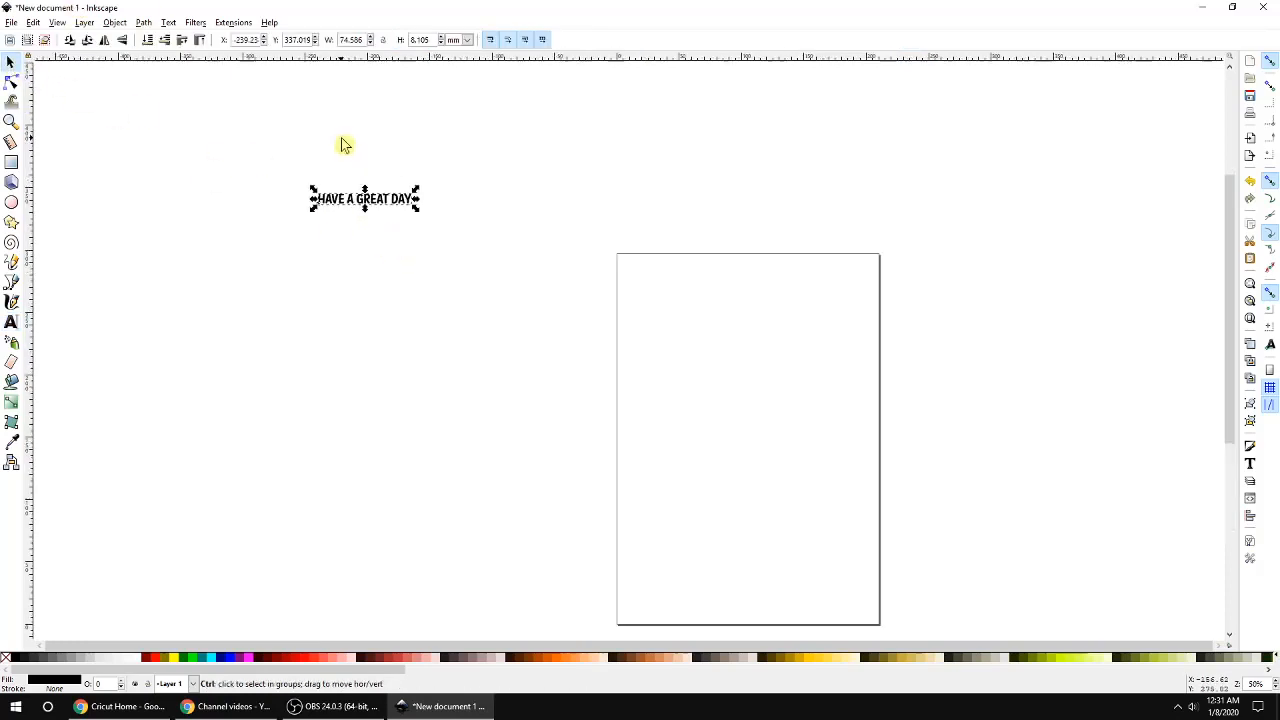
left_click_drag(444, 238, 884, 384)
left_click_drag(645, 262, 546, 244)
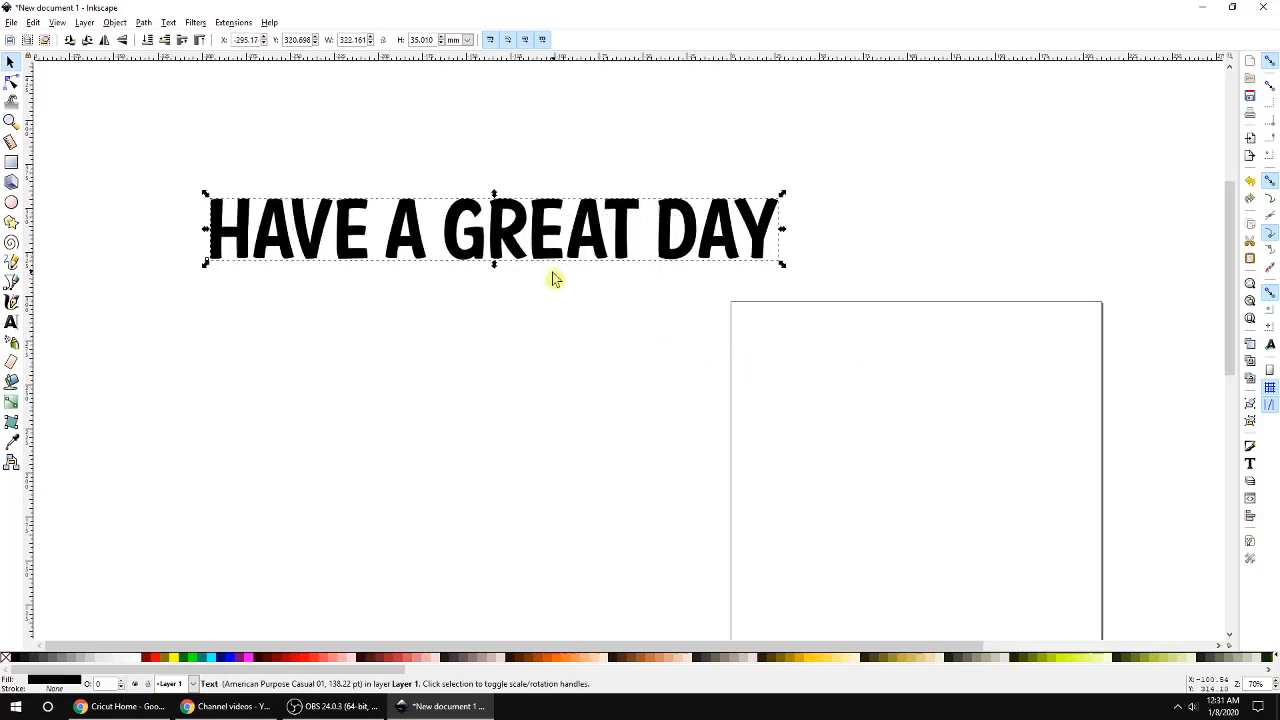
Retype the standalone "A" as a capital in the HAVE A GREAT DAY text.
double_click(435, 232)
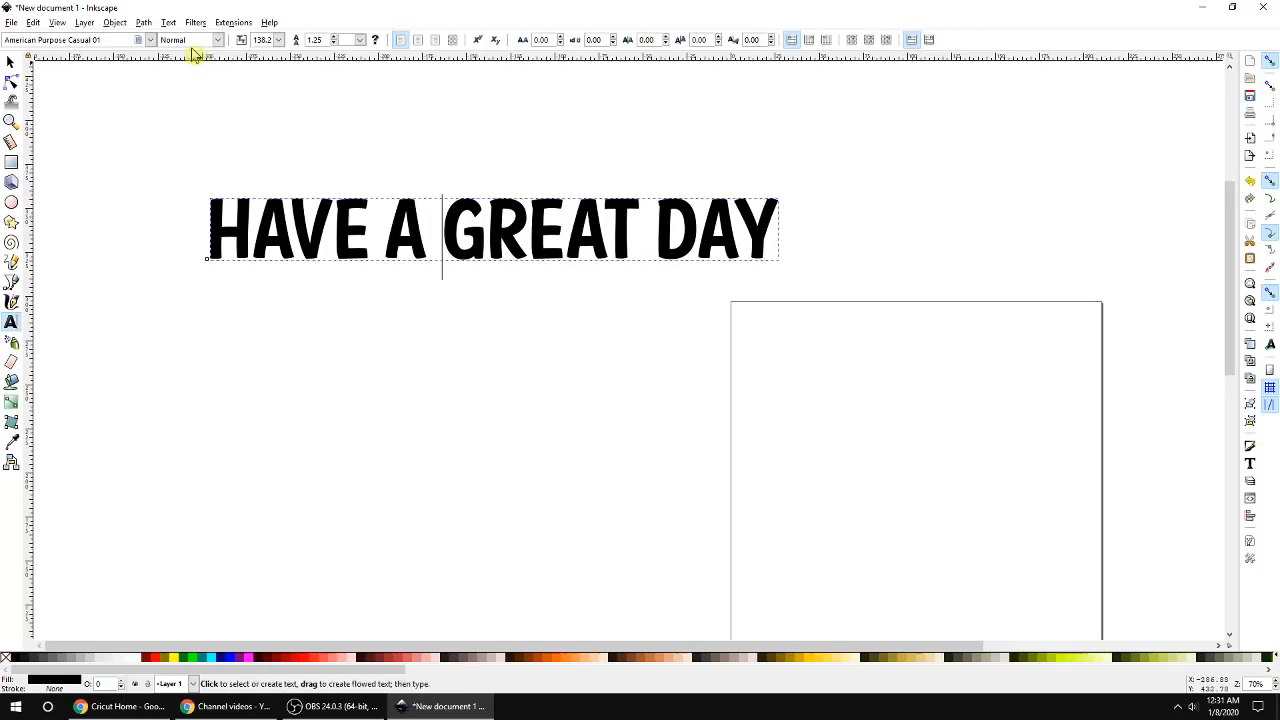
left_click(442, 240)
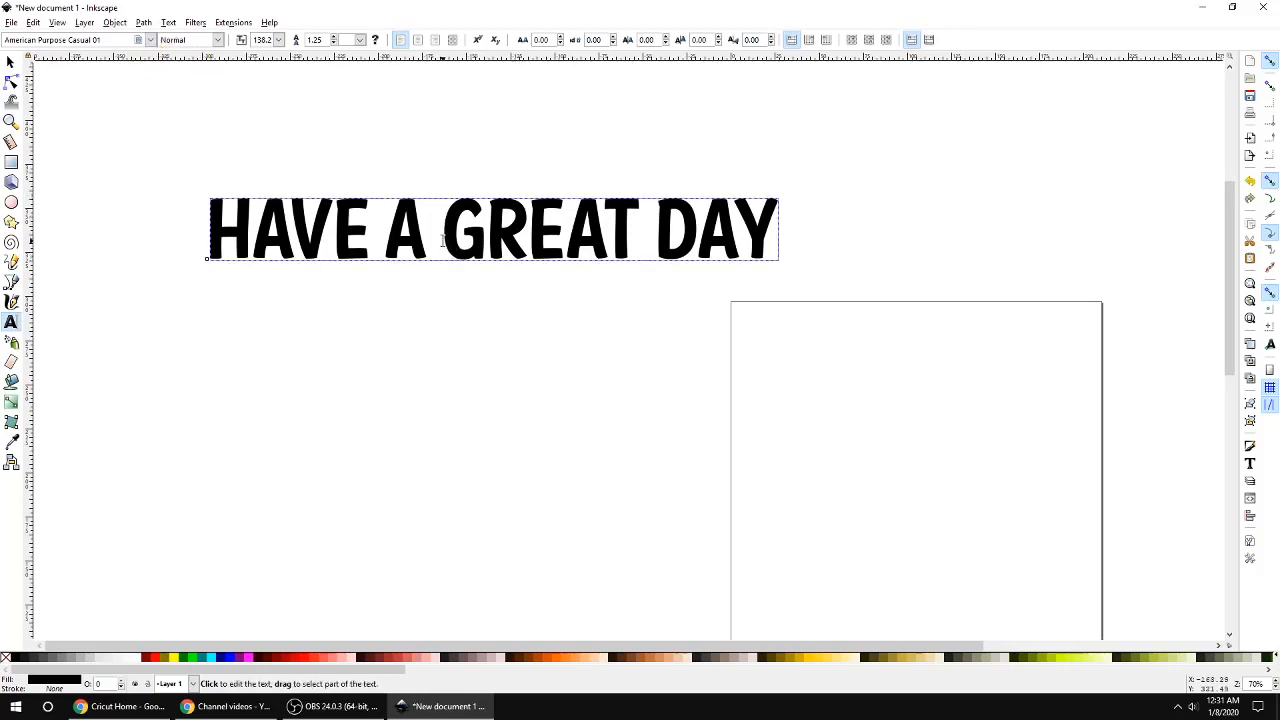
key("BackSpace")
key("BackSpace")
type("A")
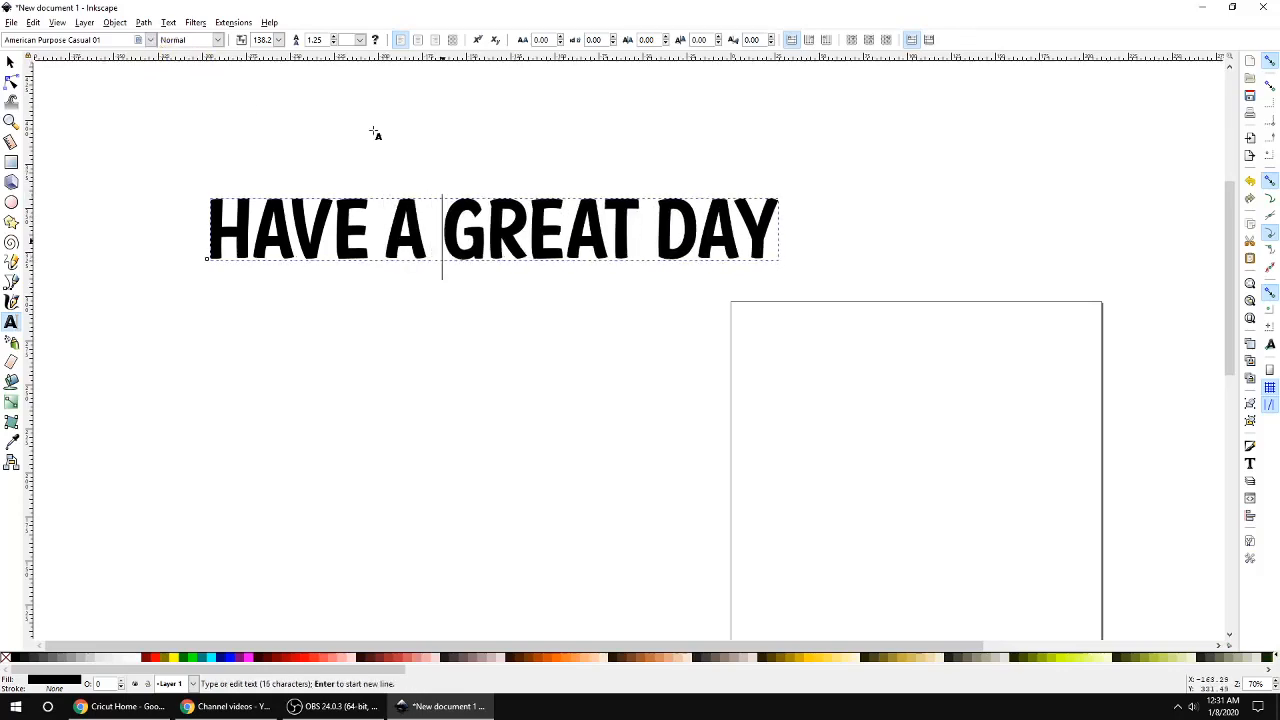
Try the delisha font on the whole HAVE A GREAT DAY phrase.
left_click(151, 40)
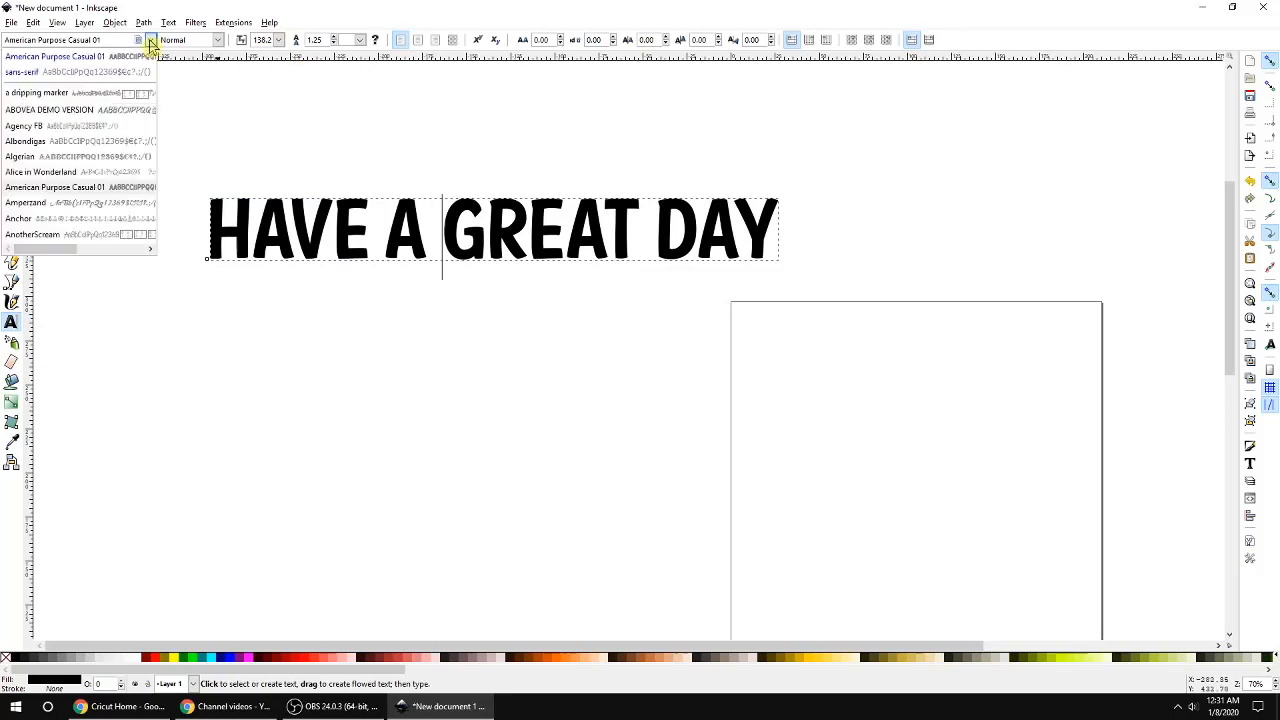
left_click(151, 40)
left_click(151, 40)
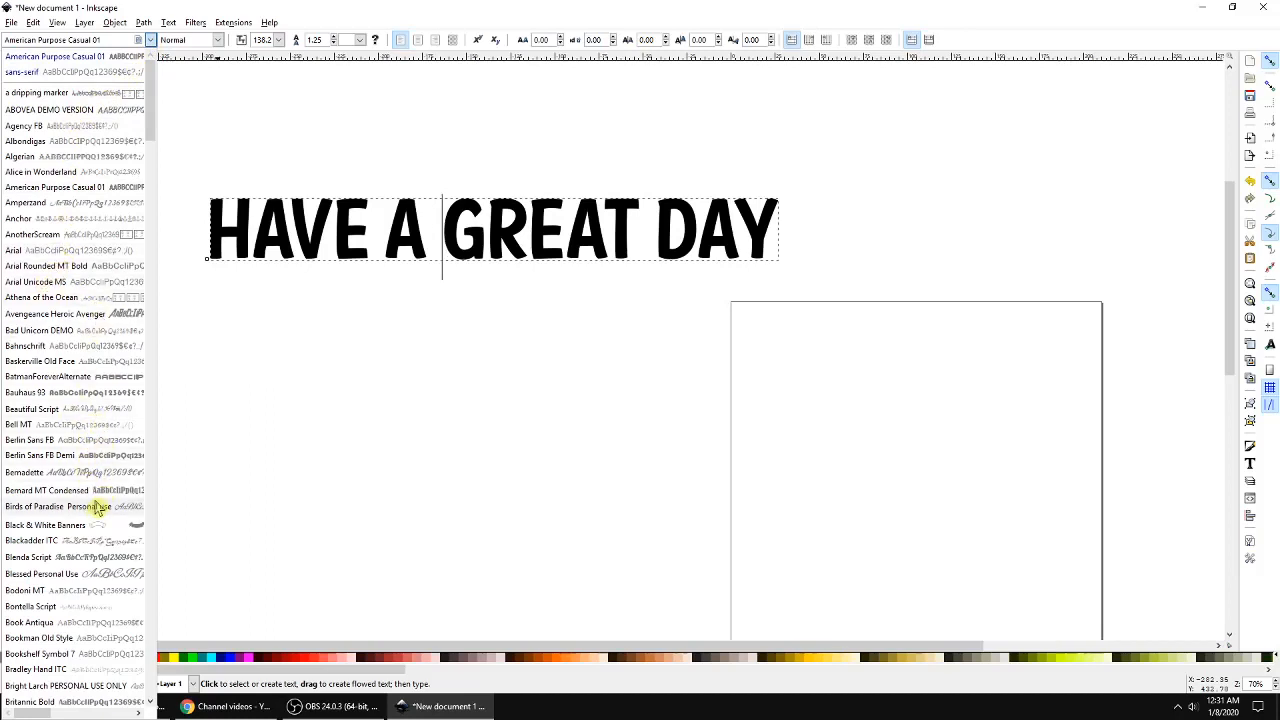
scroll(94, 506, "down", 2)
scroll(104, 548, "down", 3)
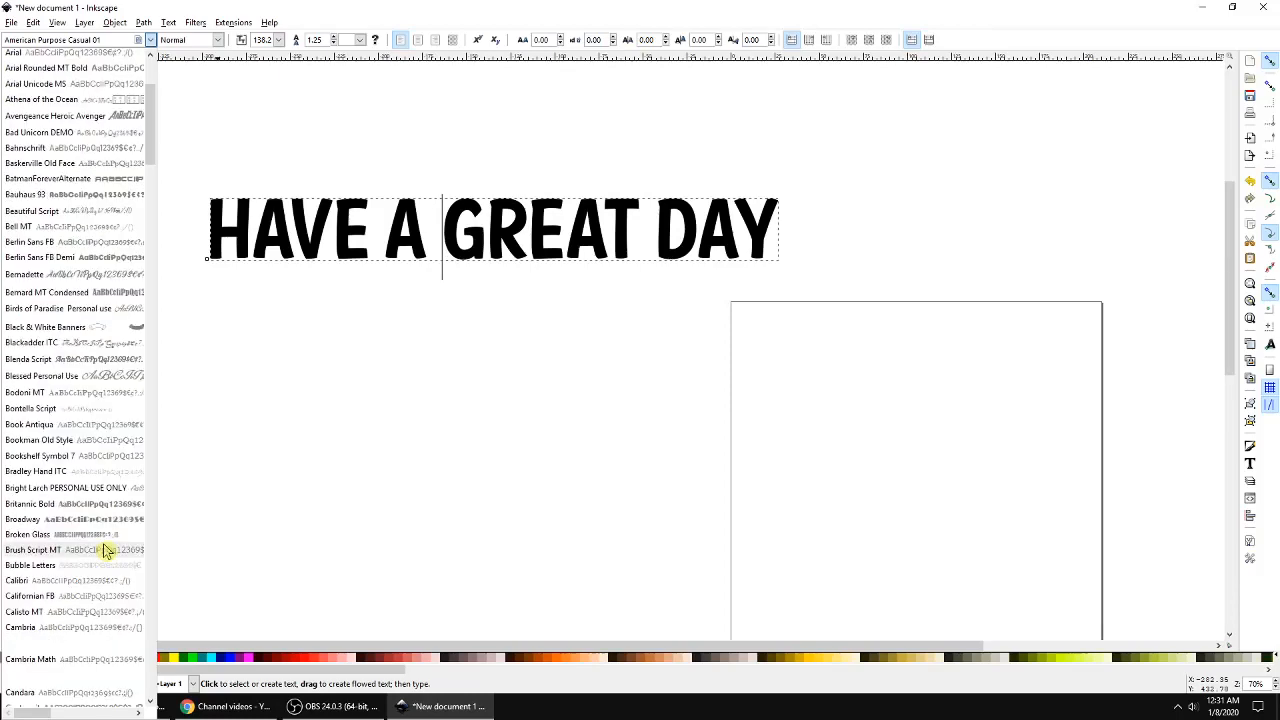
scroll(104, 549, "down", 7)
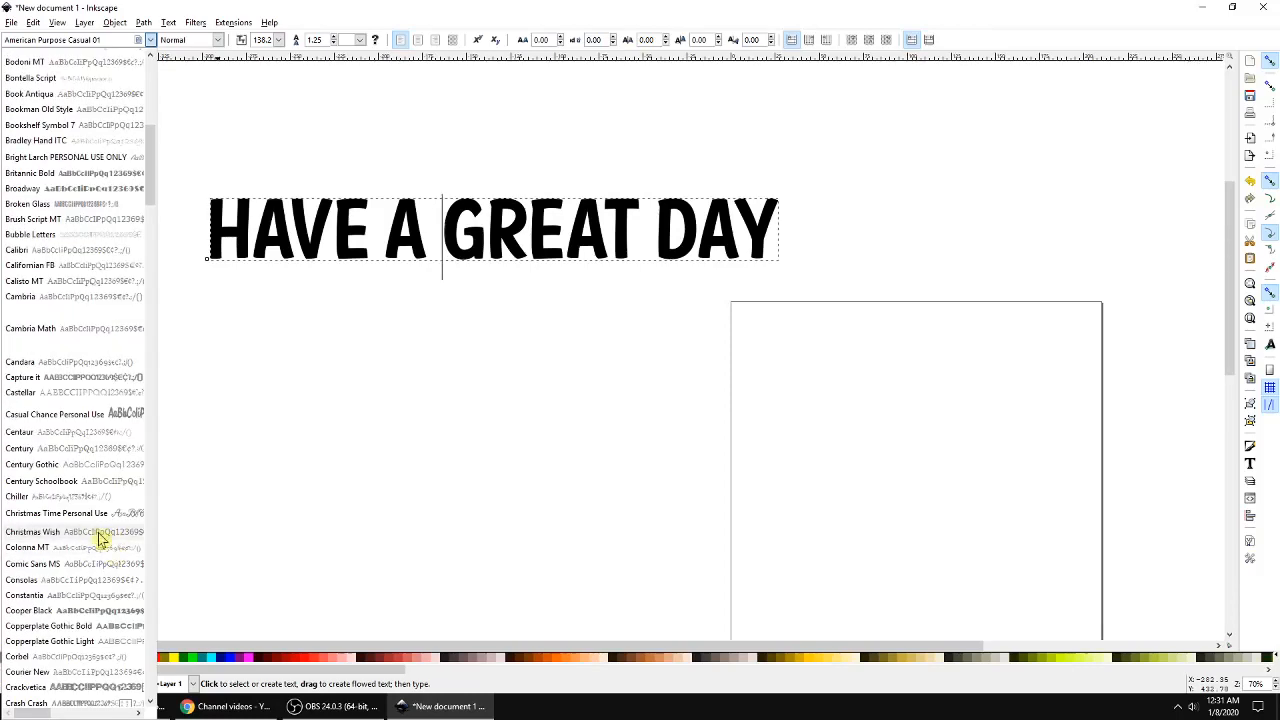
scroll(75, 518, "down", 4)
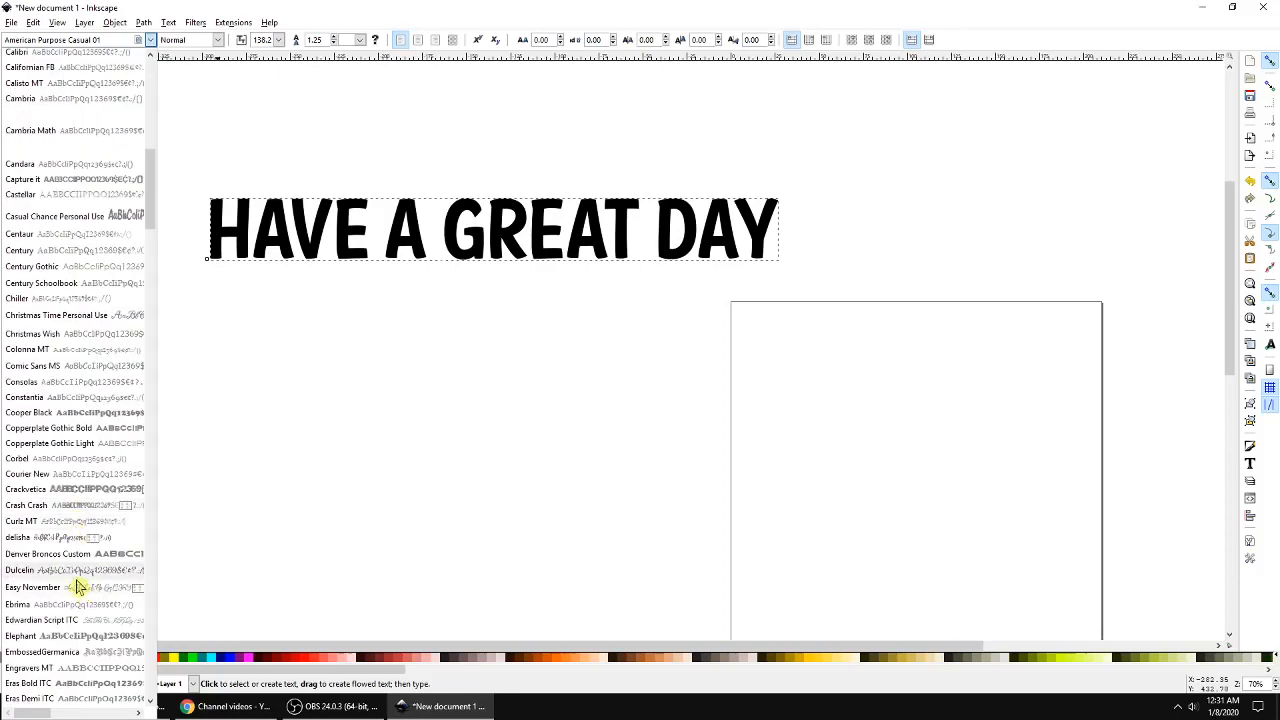
left_click(50, 545)
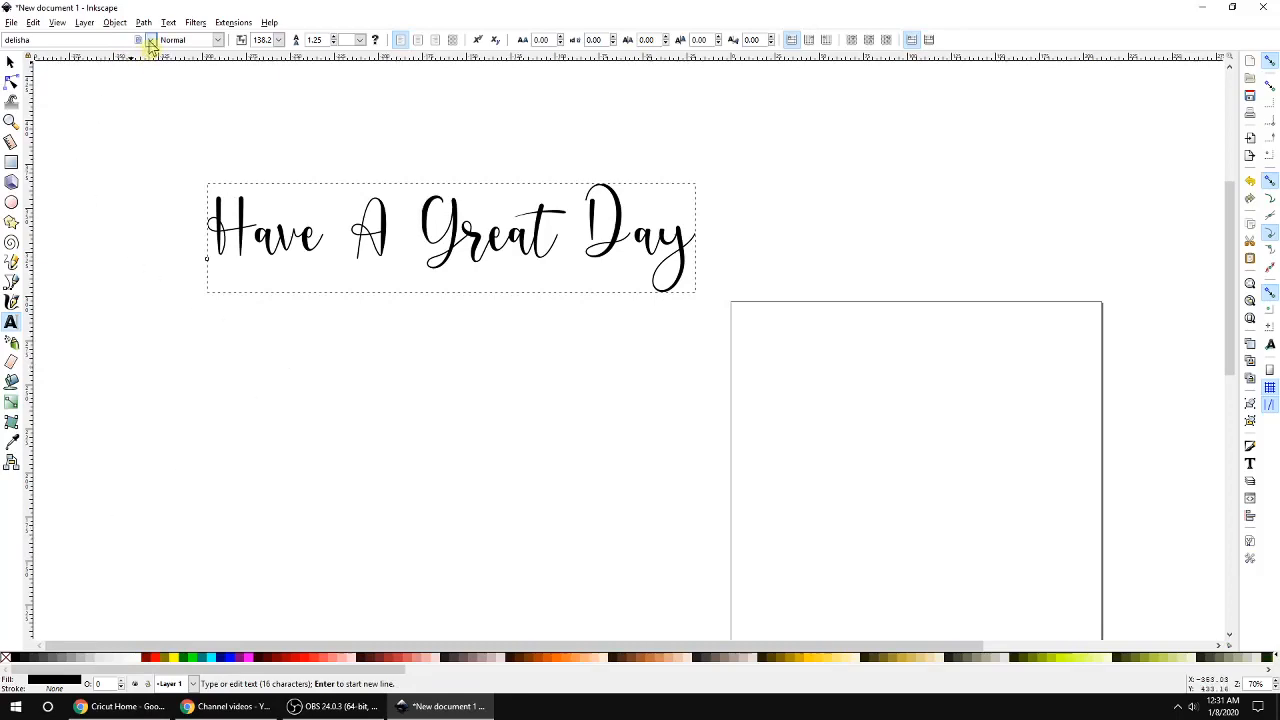
Set the phrase's font to GoodVibrations and finish editing the text.
left_click(150, 40)
scroll(90, 500, "down", 3)
scroll(90, 500, "down", 4)
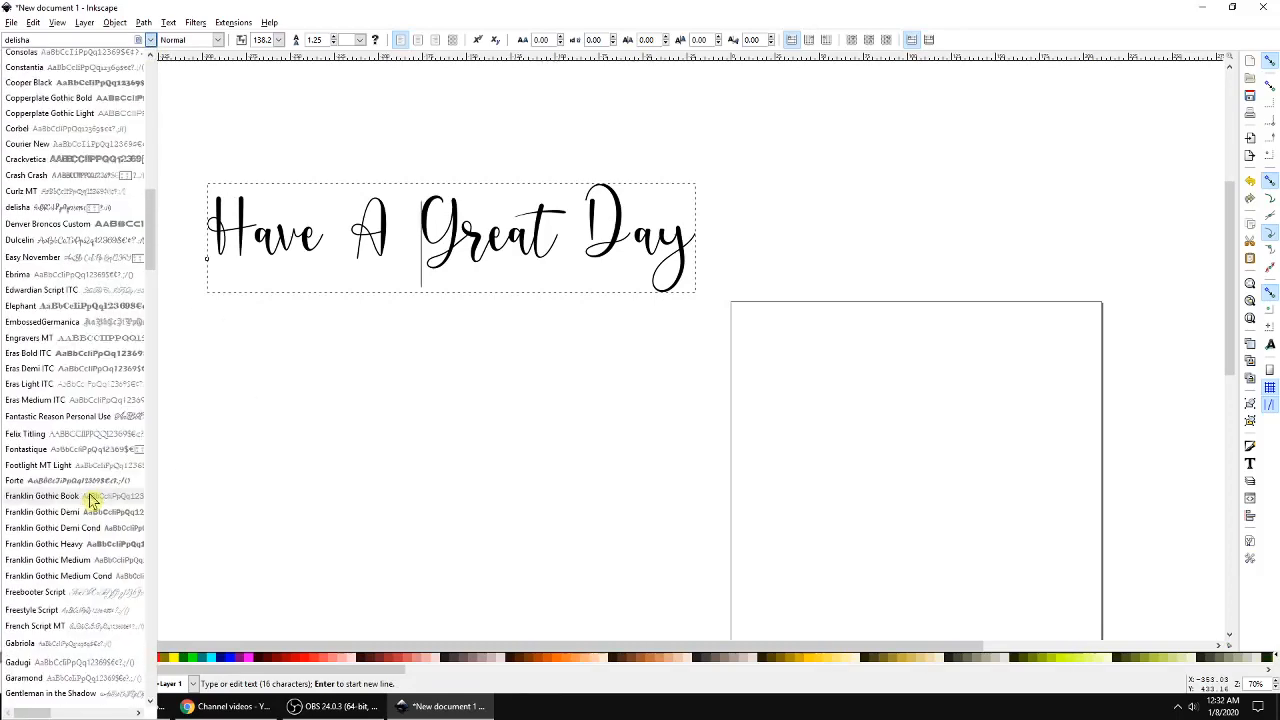
scroll(90, 500, "down", 4)
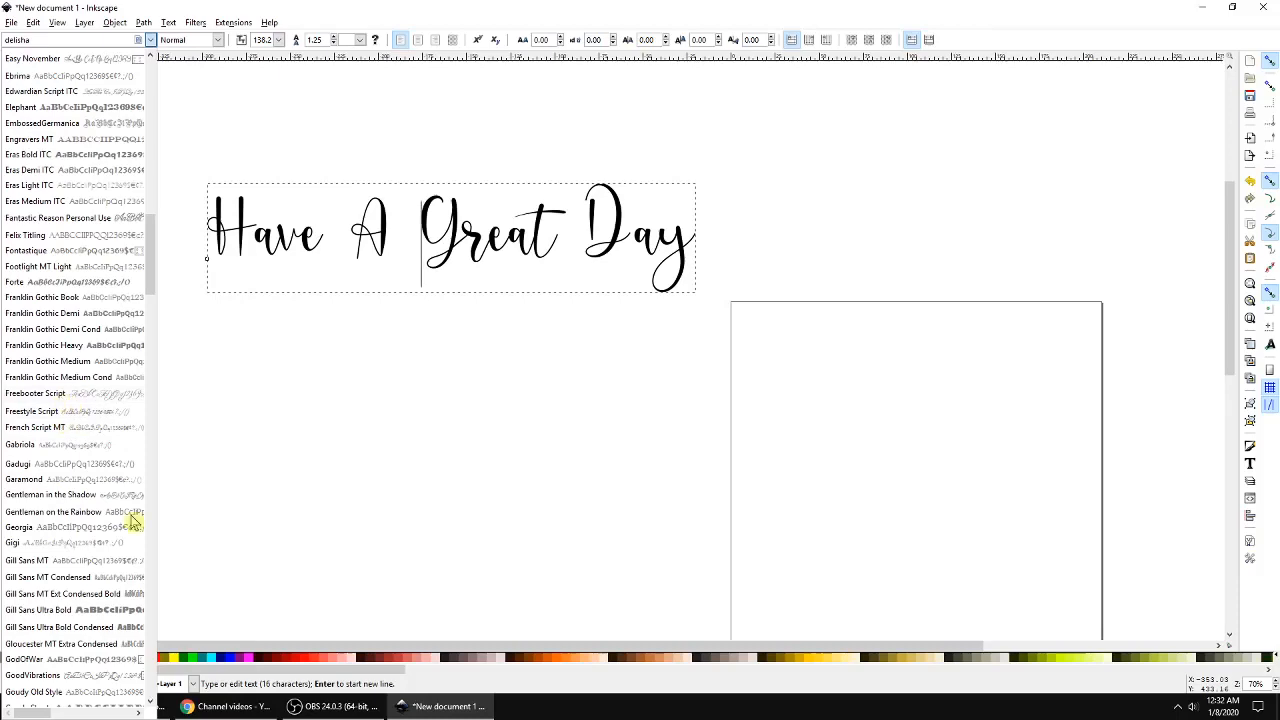
scroll(133, 521, "down", 4)
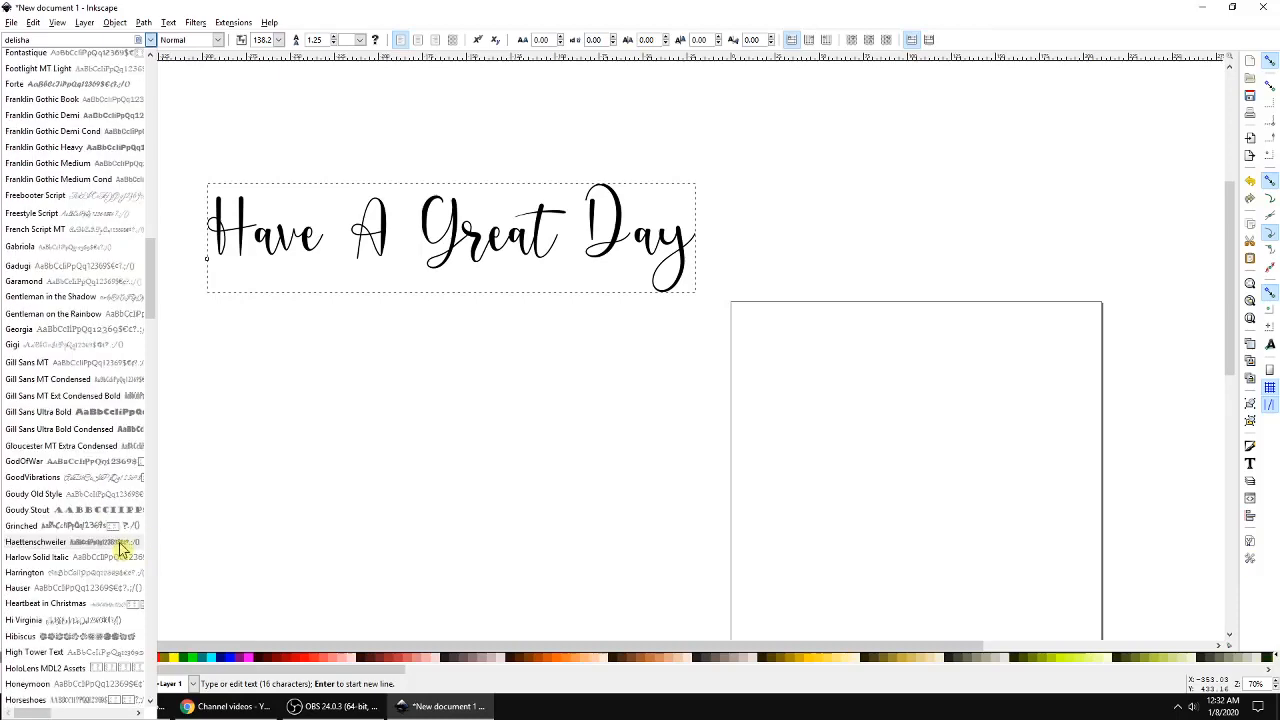
left_click(52, 484)
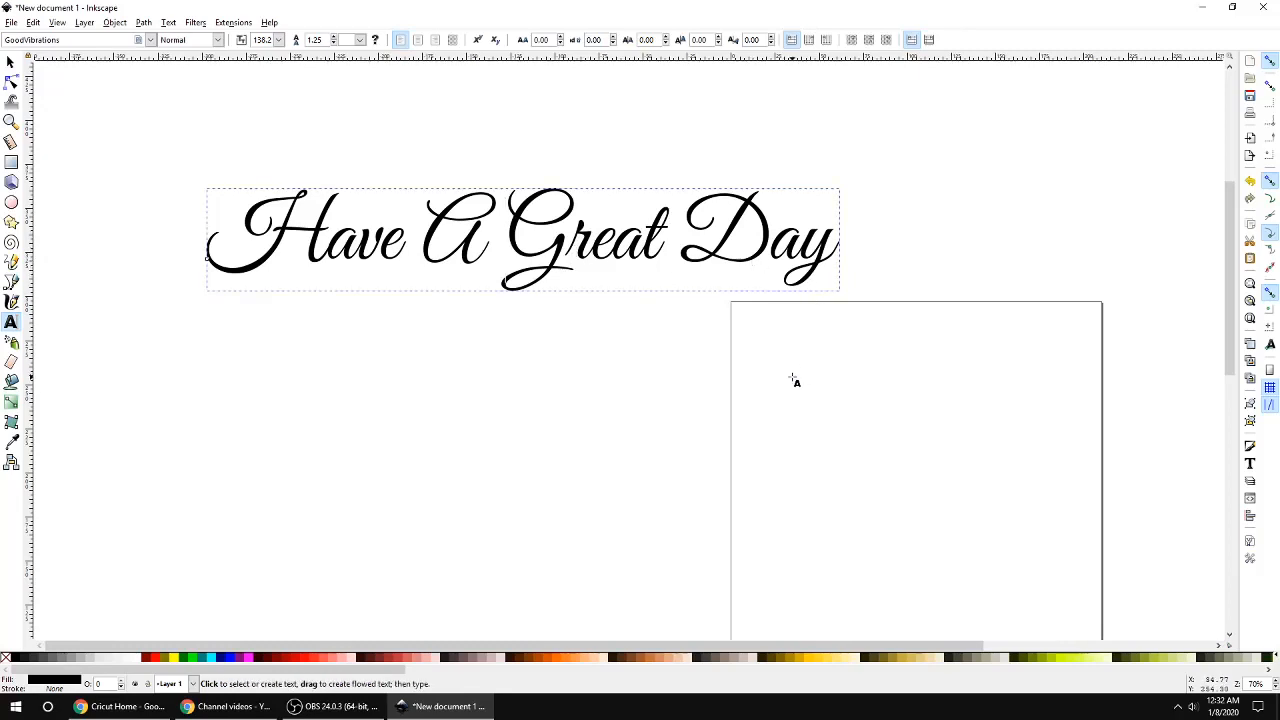
left_click(574, 430)
Move the Have A Great Day text so it sits roughly centred over the page's upper edge.
left_click(11, 62)
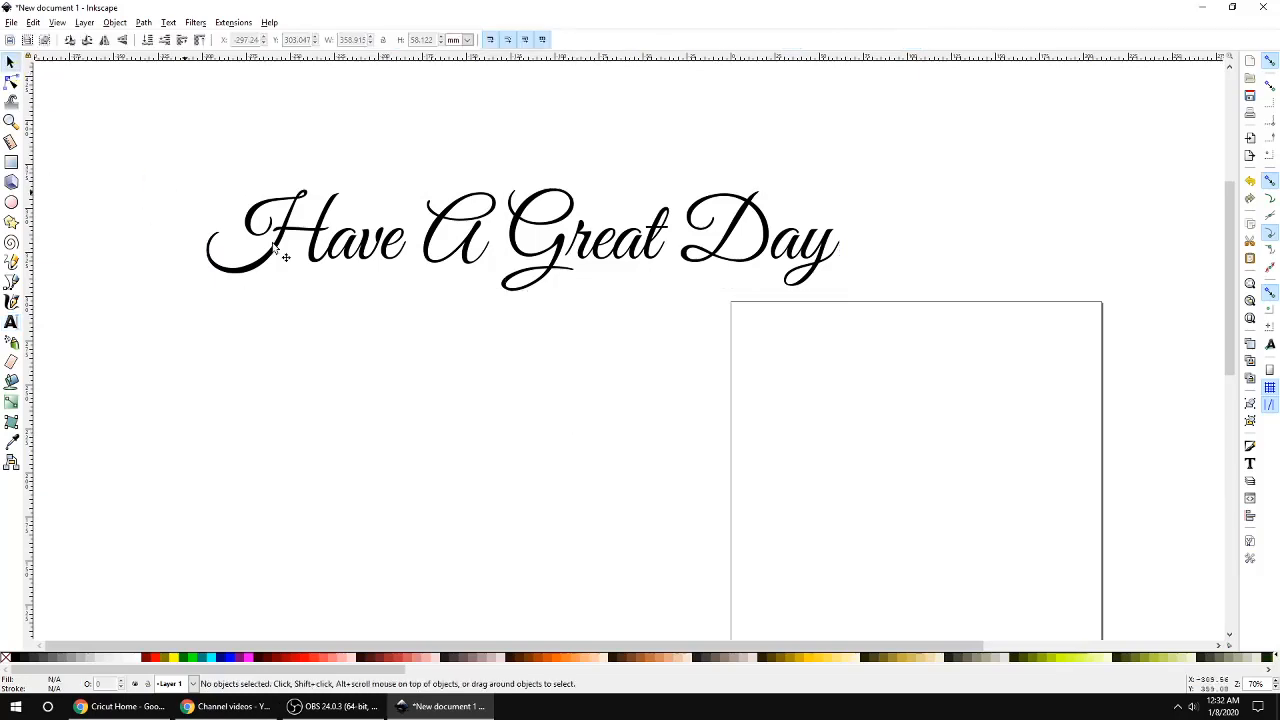
left_click_drag(553, 260, 590, 376)
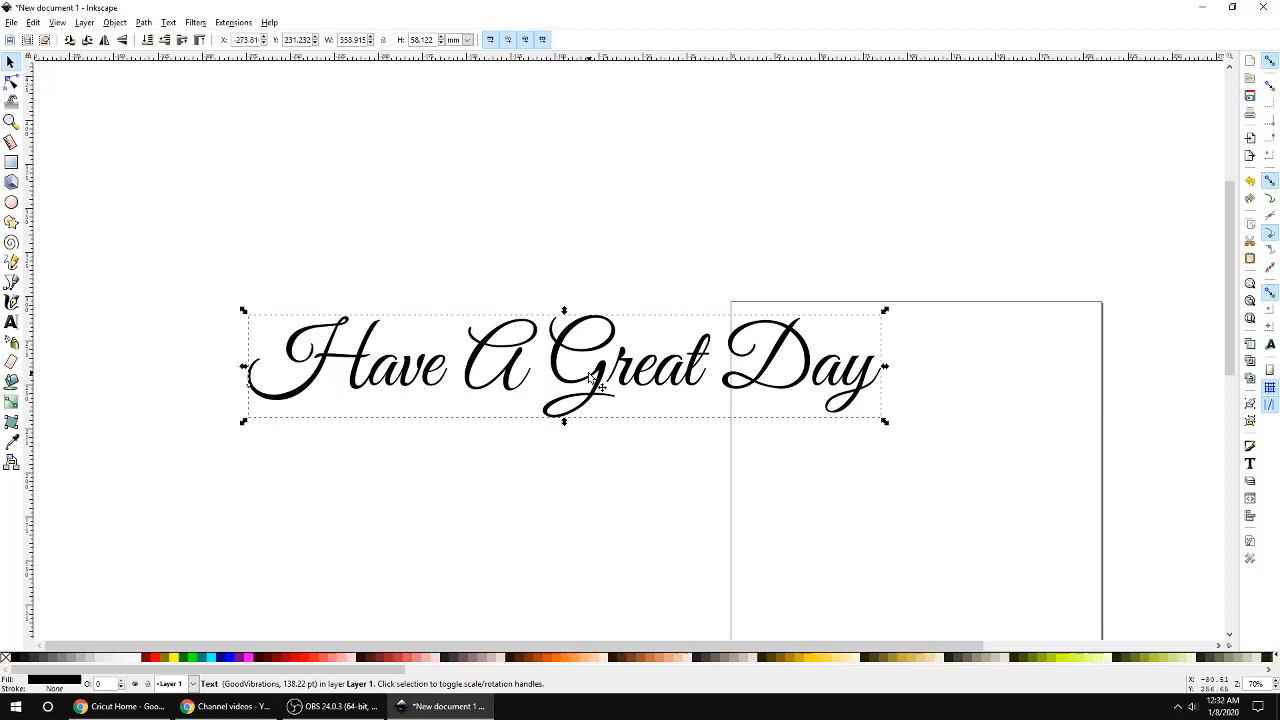
left_click_drag(565, 351, 815, 362)
left_click_drag(644, 645, 770, 645)
left_click_drag(667, 386, 753, 401)
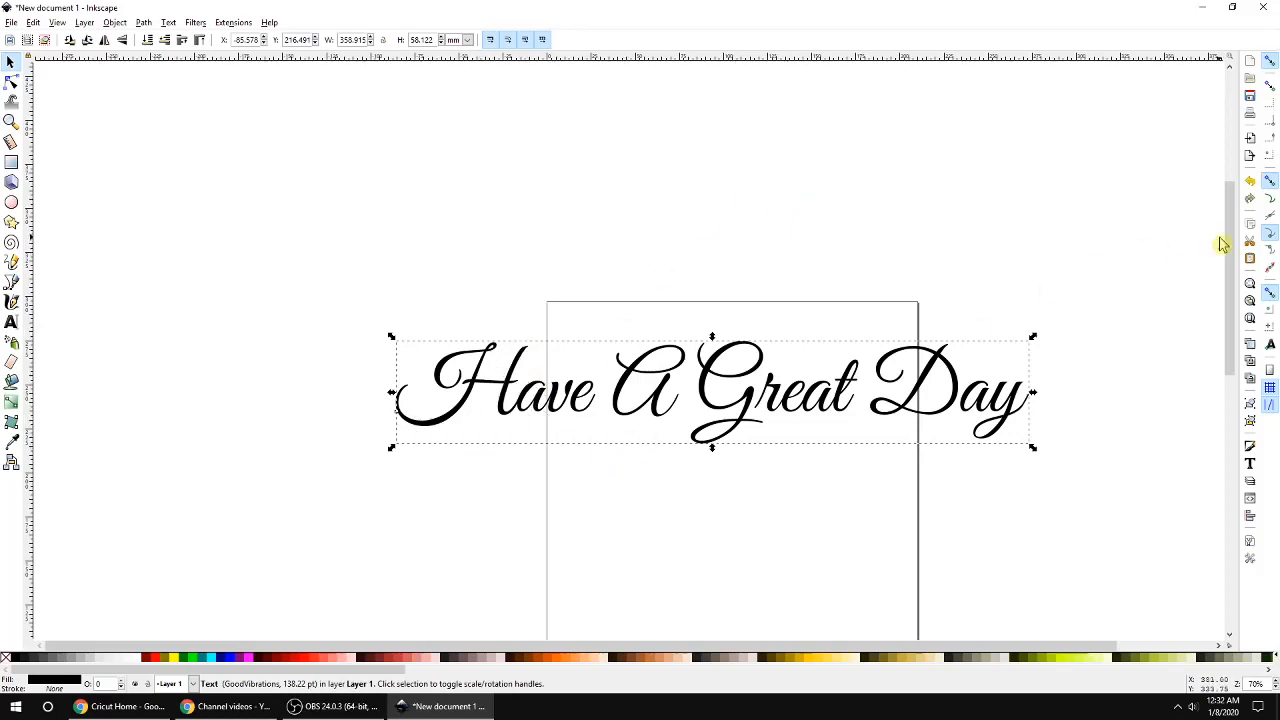
mouse_move(1232, 243)
left_mouse_down()
mouse_move(1234, 261)
mouse_move(1235, 247)
left_mouse_up()
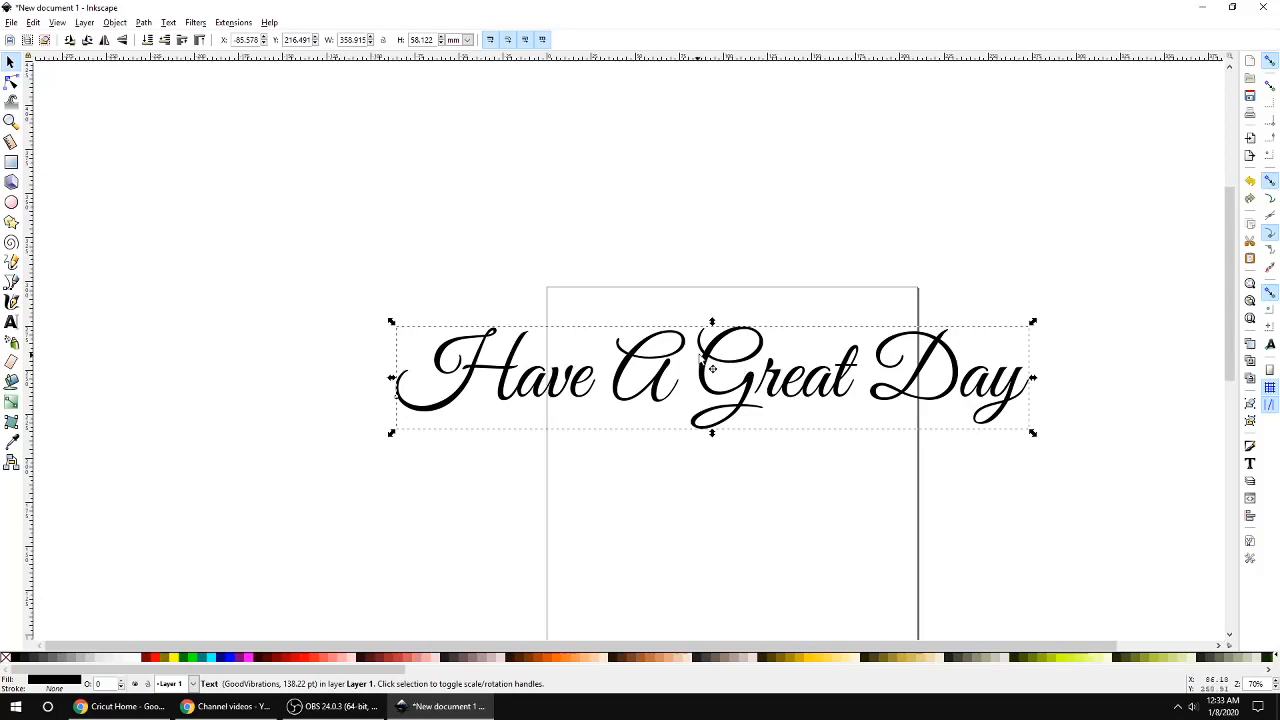
left_click_drag(702, 358, 686, 237)
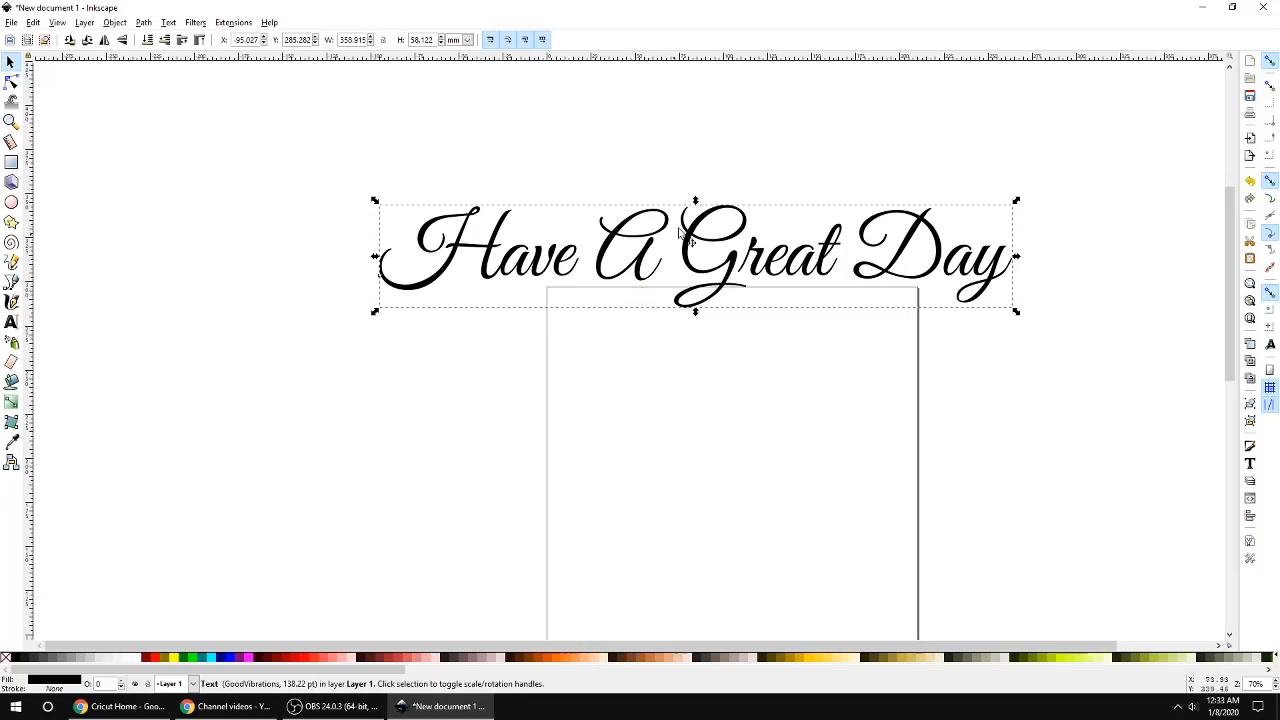
left_click_drag(700, 235, 694, 226)
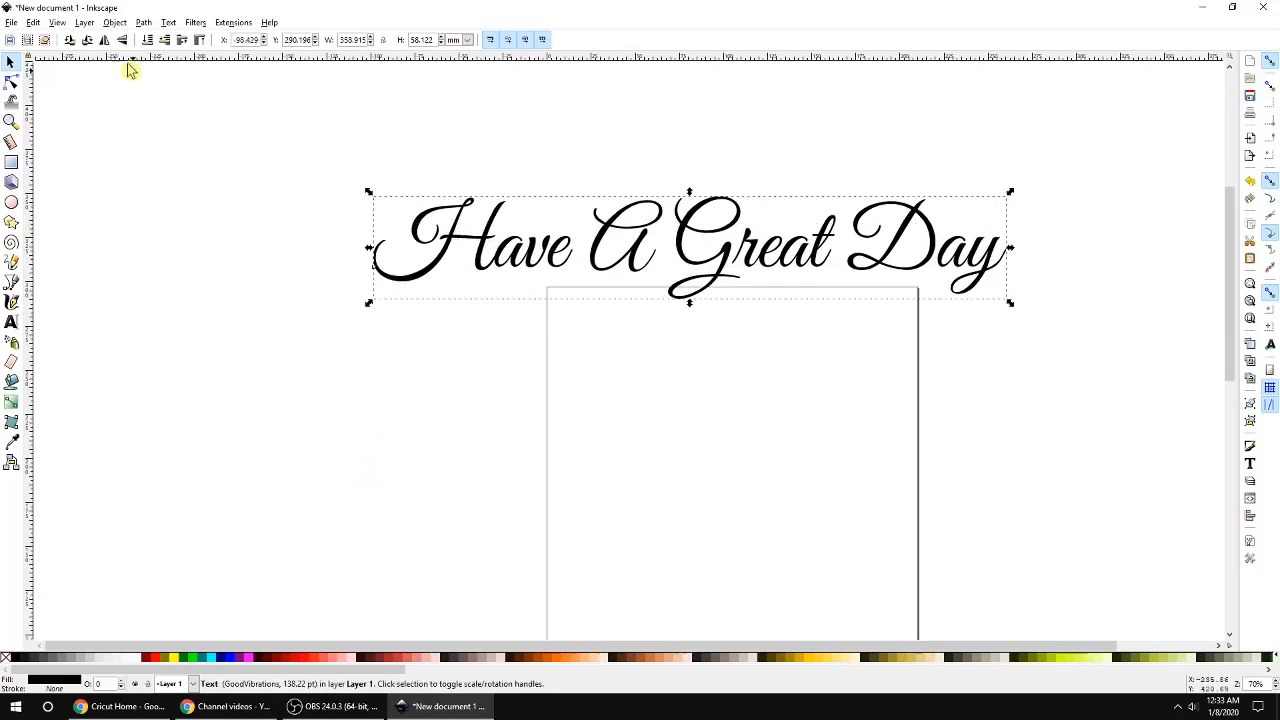
Turn the Have A Great Day text into a single path with Union, inspect its nodes, and deselect it.
left_click(145, 24)
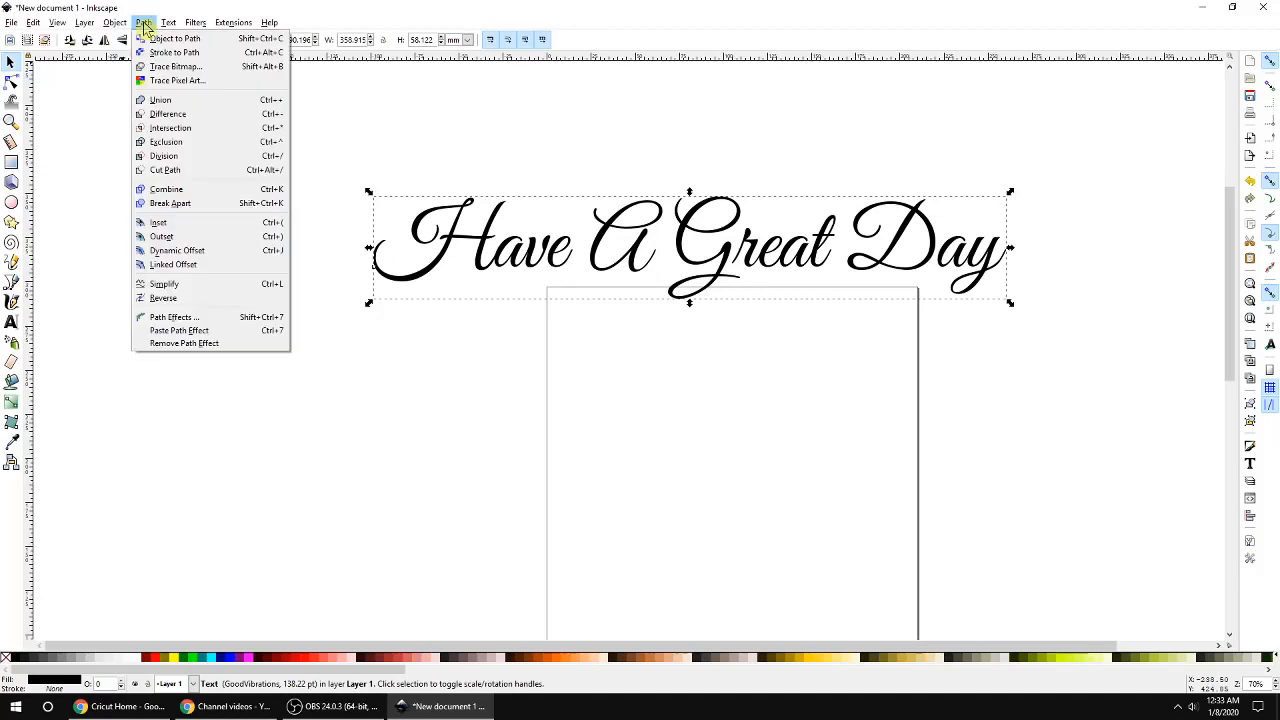
left_click(163, 101)
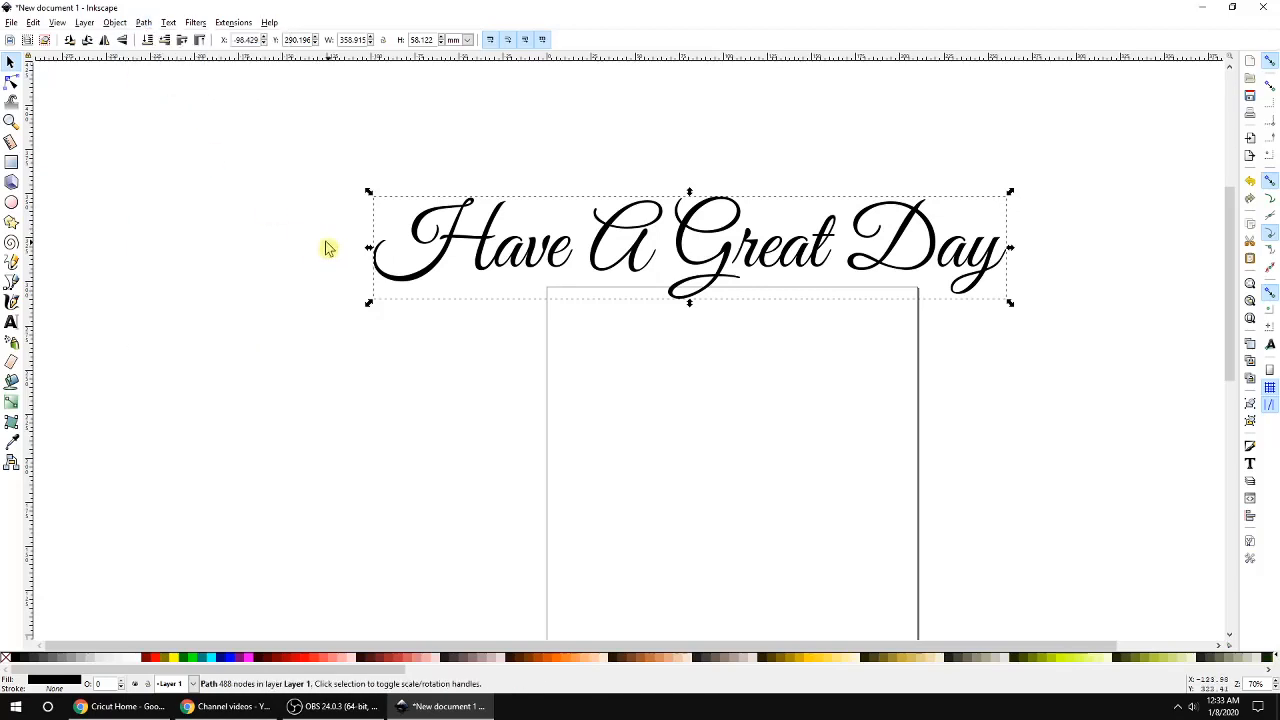
left_click(13, 86)
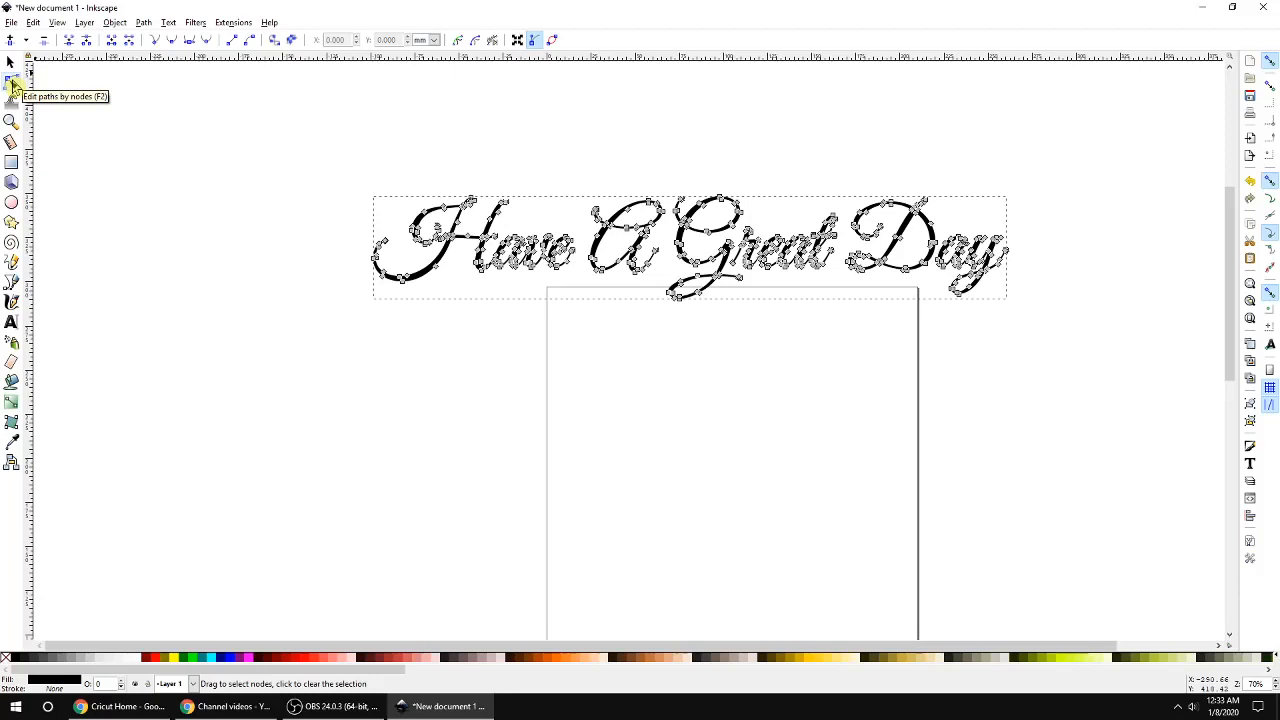
left_click(10, 62)
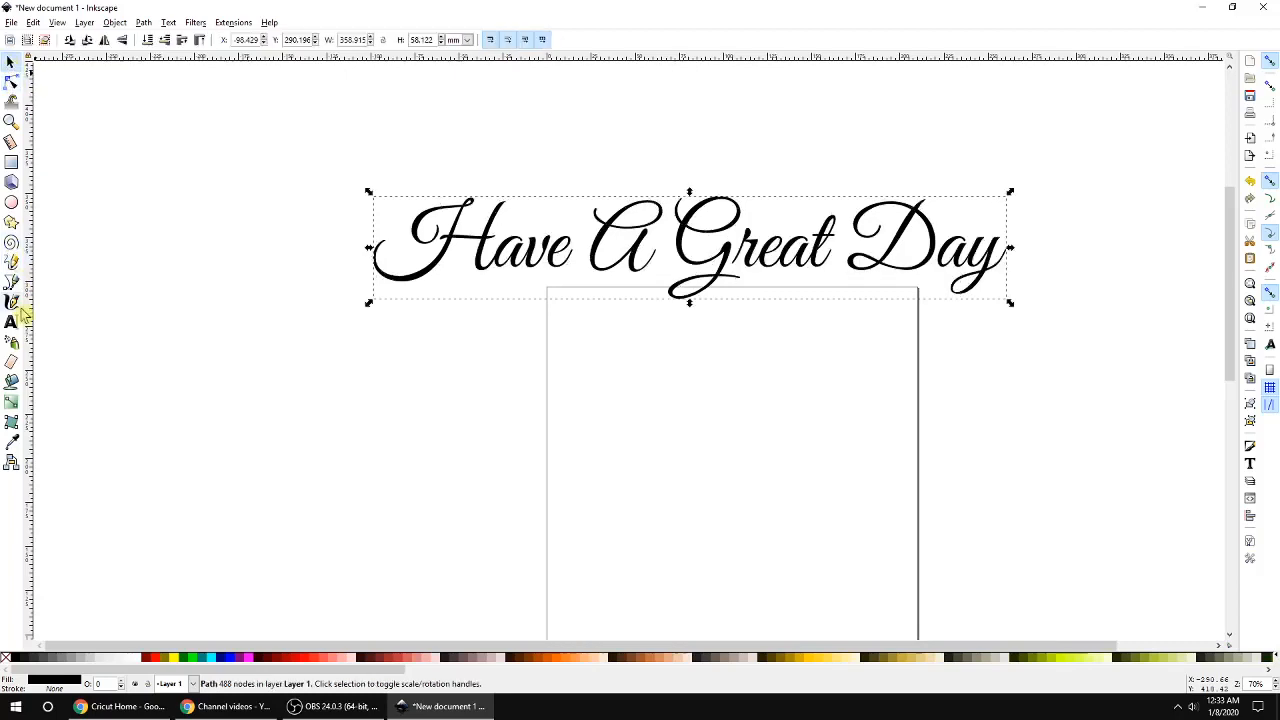
left_click(601, 357)
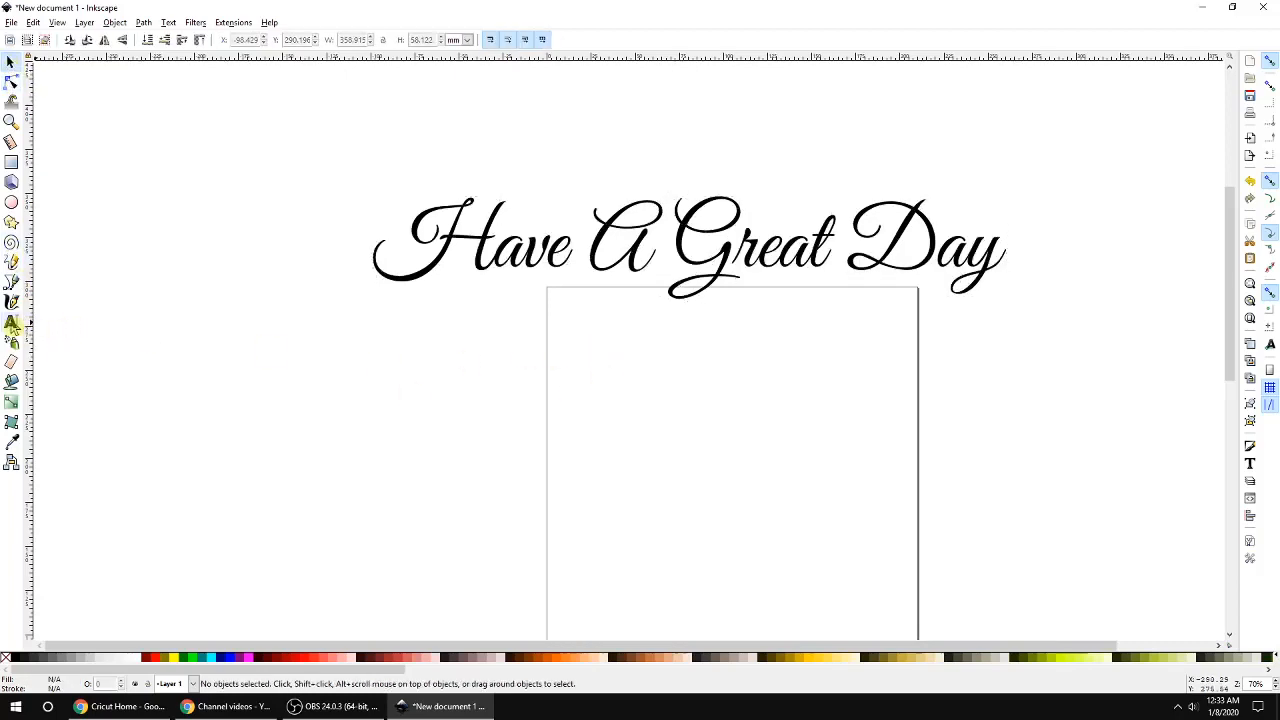
Create a second text object reading "HAVE A WONDERFUL DAY" on the page below the script phrase.
left_click(12, 322)
left_click(594, 426)
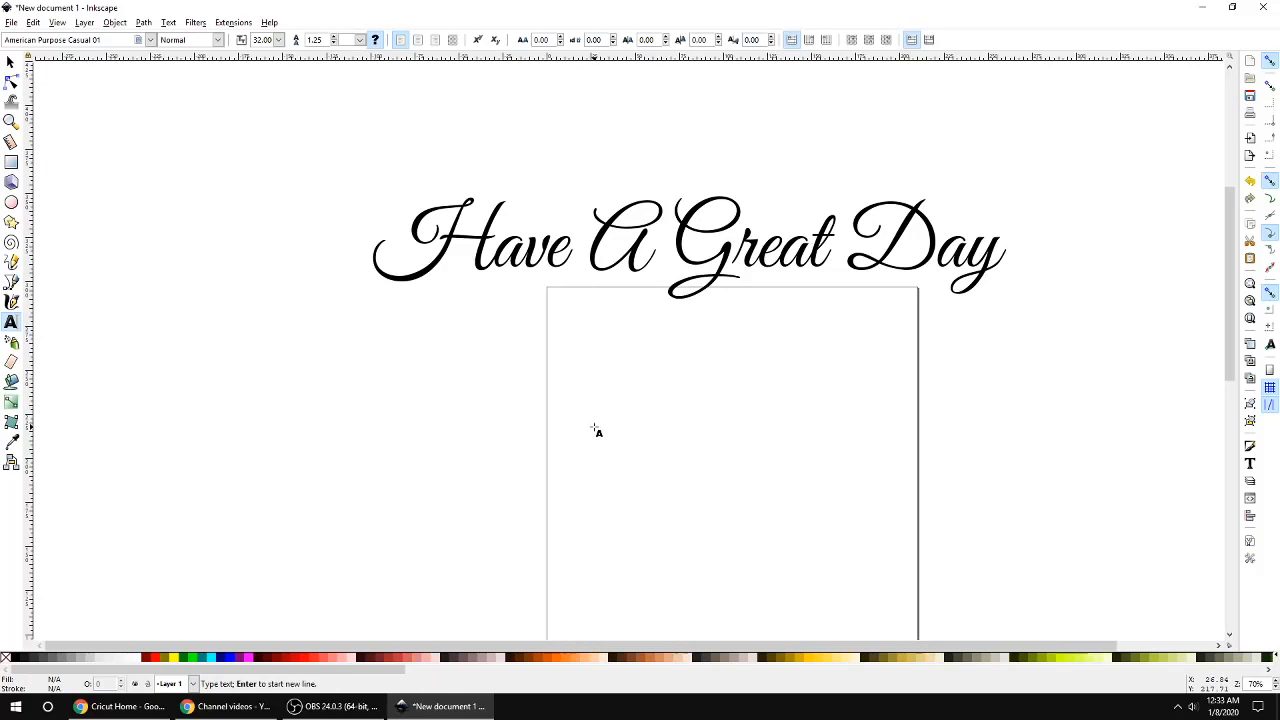
type("HAVE A WONDER")
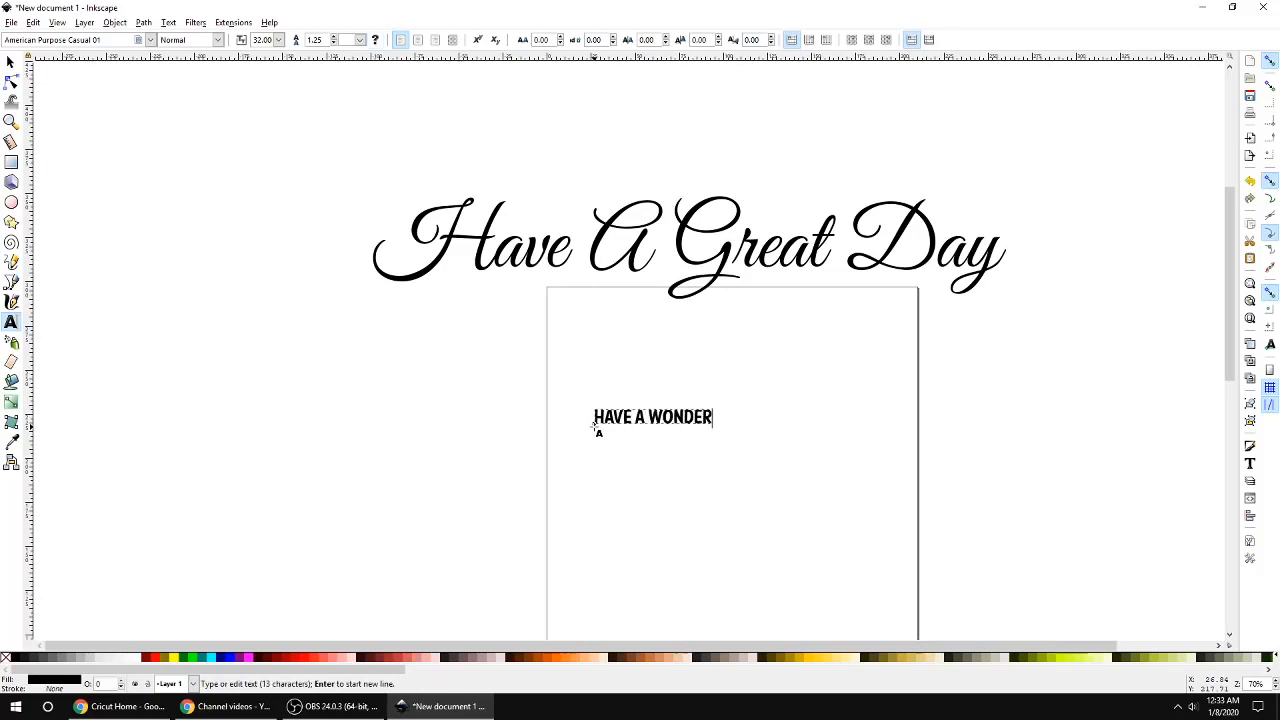
type("FUL DAY")
key("Escape")
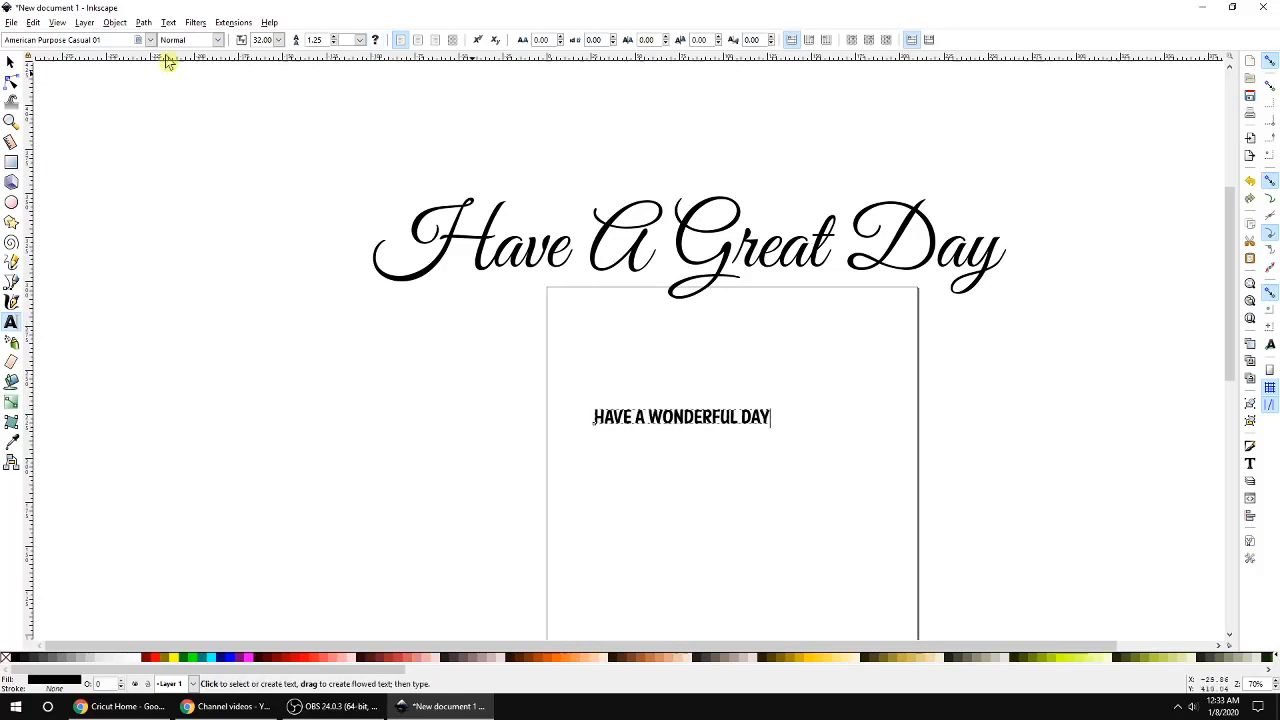
Enlarge the HAVE A WONDERFUL DAY text to about 271 mm wide and centre it beneath the script phrase.
left_click(11, 62)
left_click_drag(771, 432, 1078, 452)
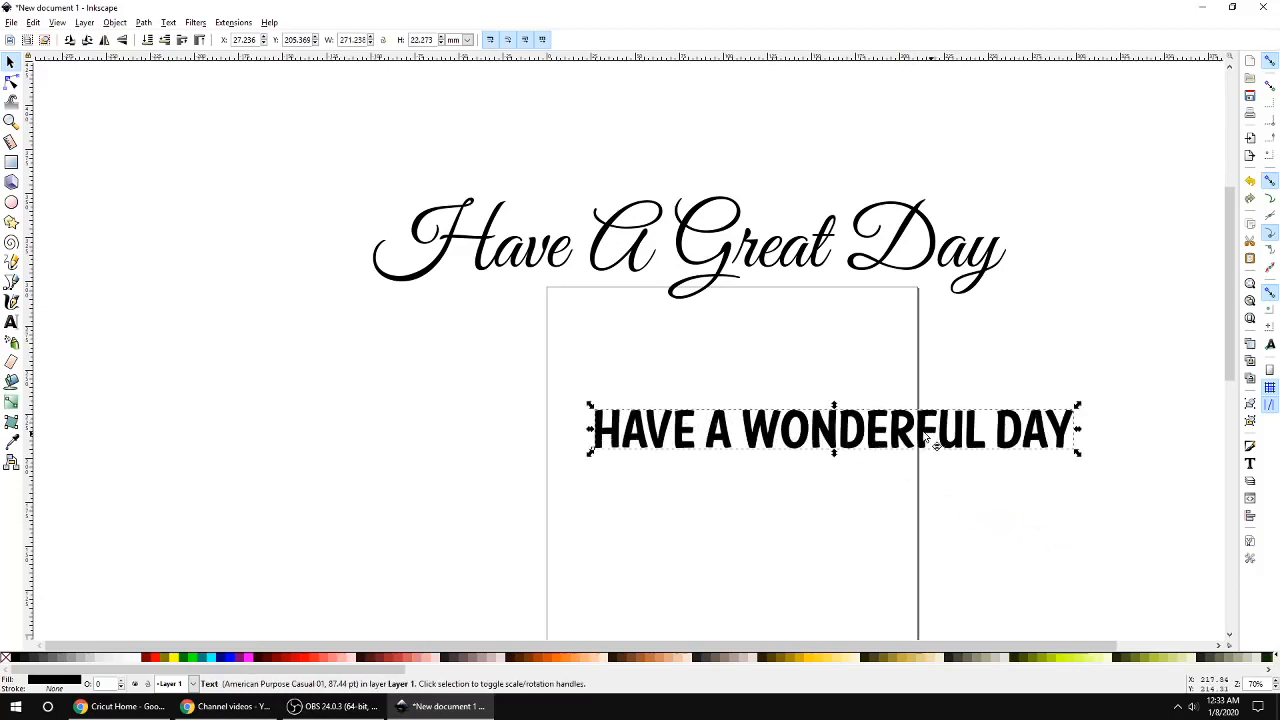
left_click_drag(936, 445, 790, 390)
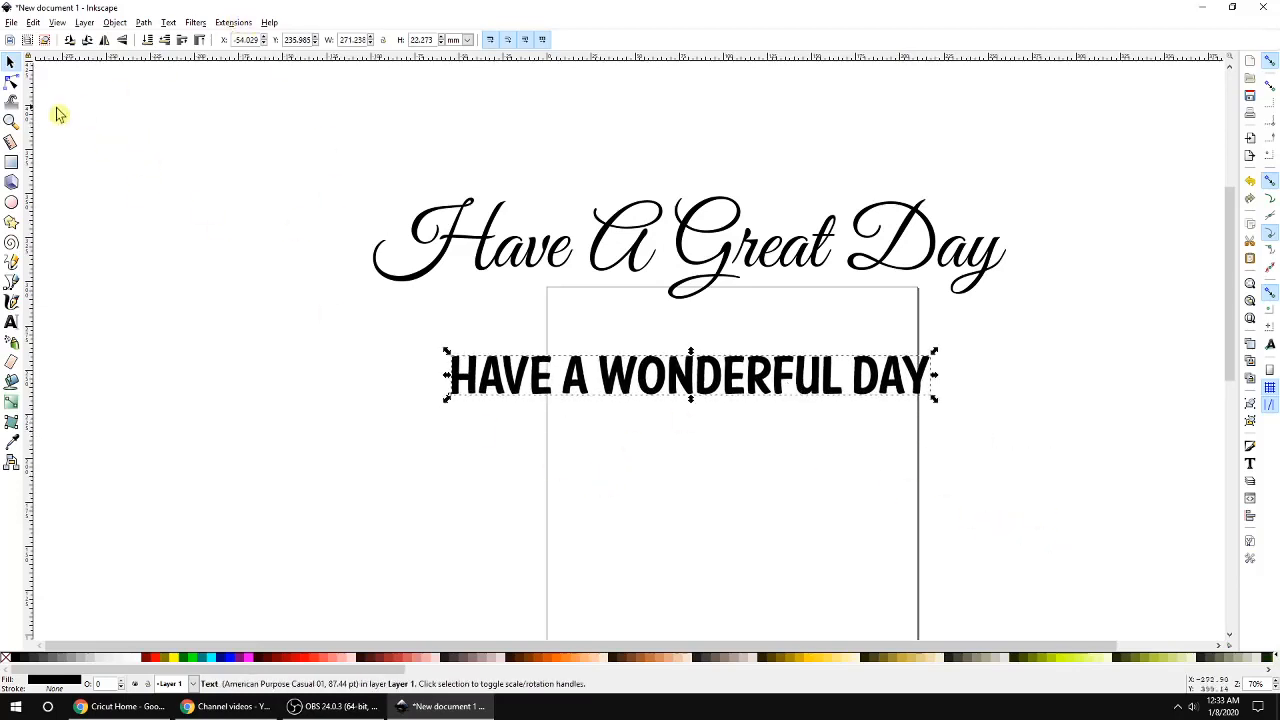
Turn the HAVE A WONDERFUL DAY text into a single path with Union, check its nodes, and centre it across the page's width.
left_click(12, 84)
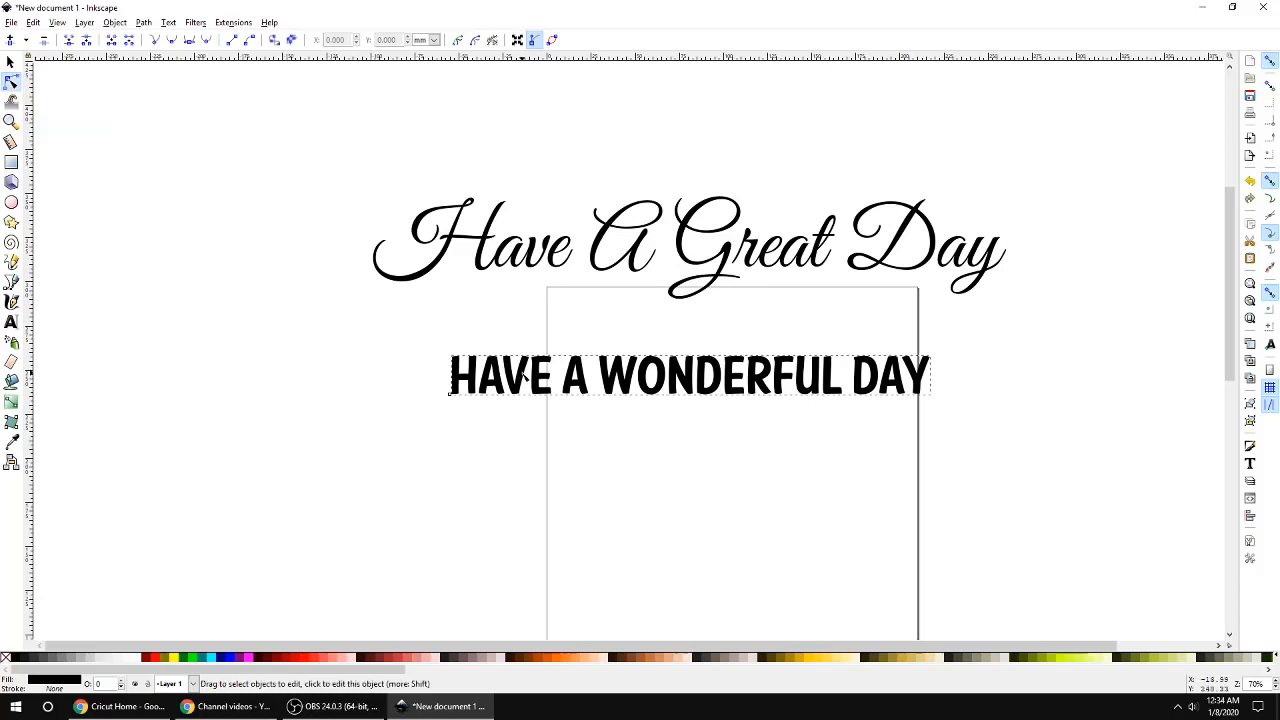
left_click(10, 62)
left_click(14, 85)
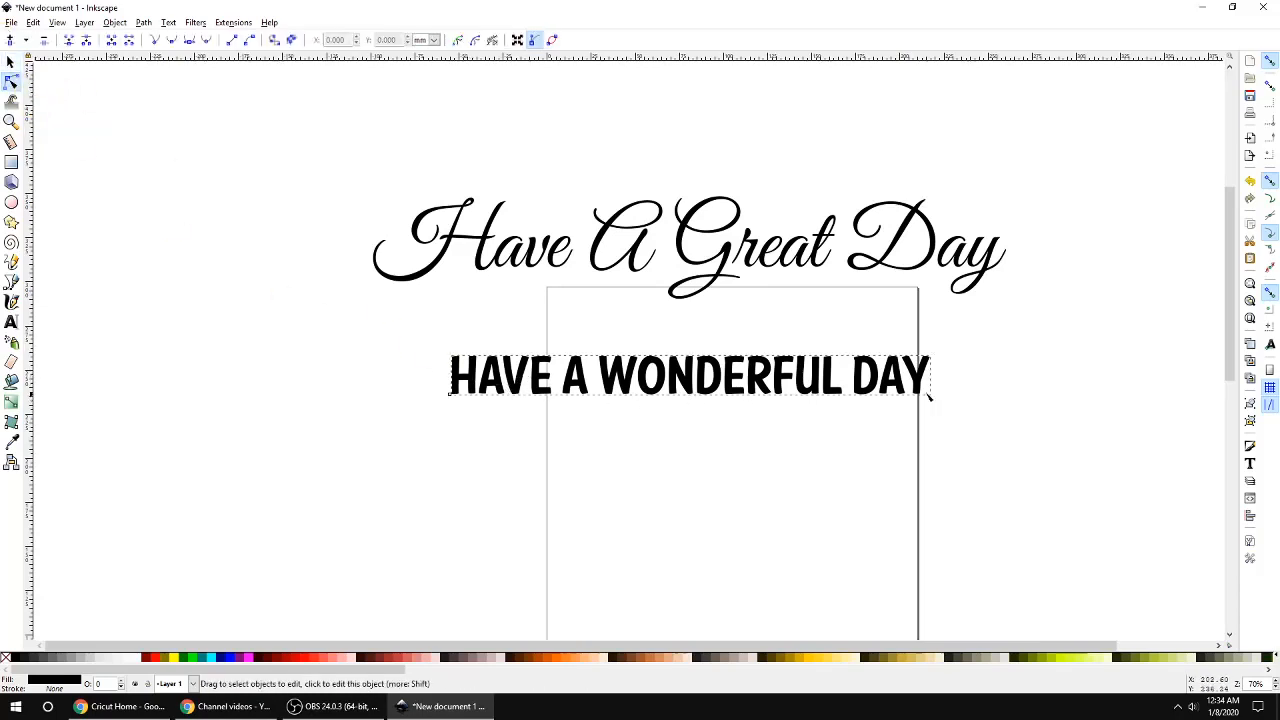
left_click(12, 63)
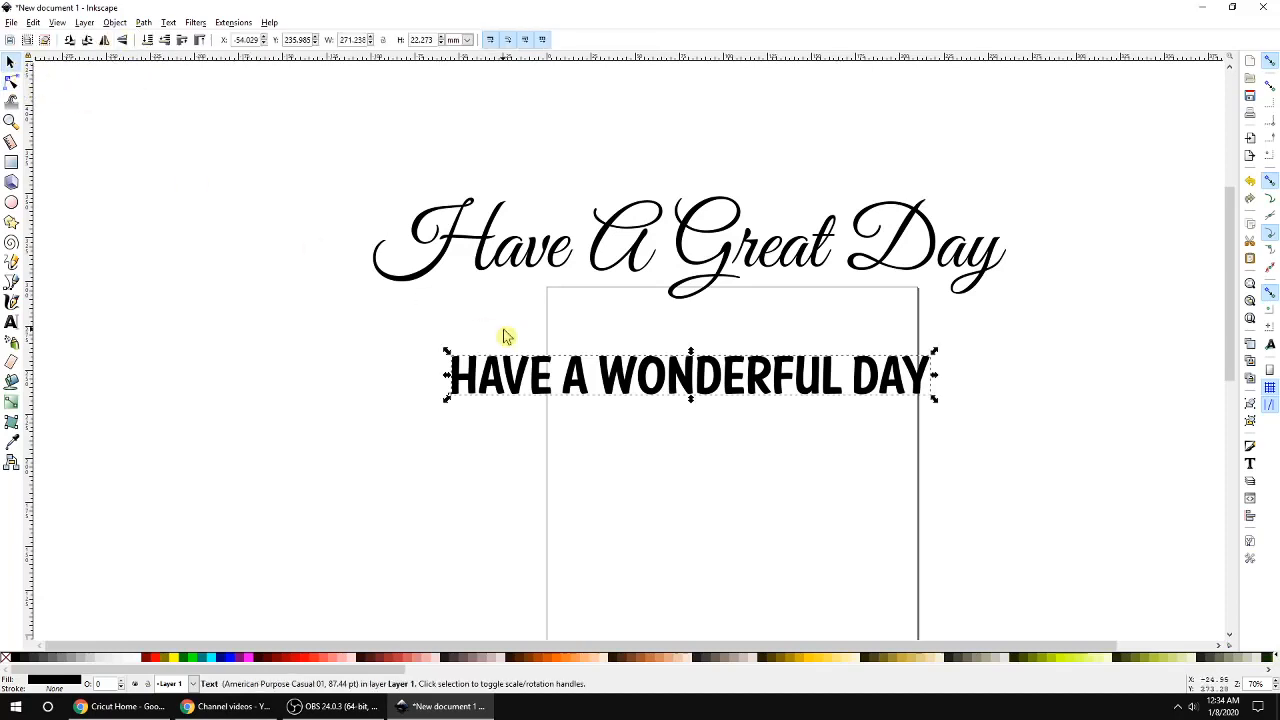
left_click(140, 24)
left_click(160, 101)
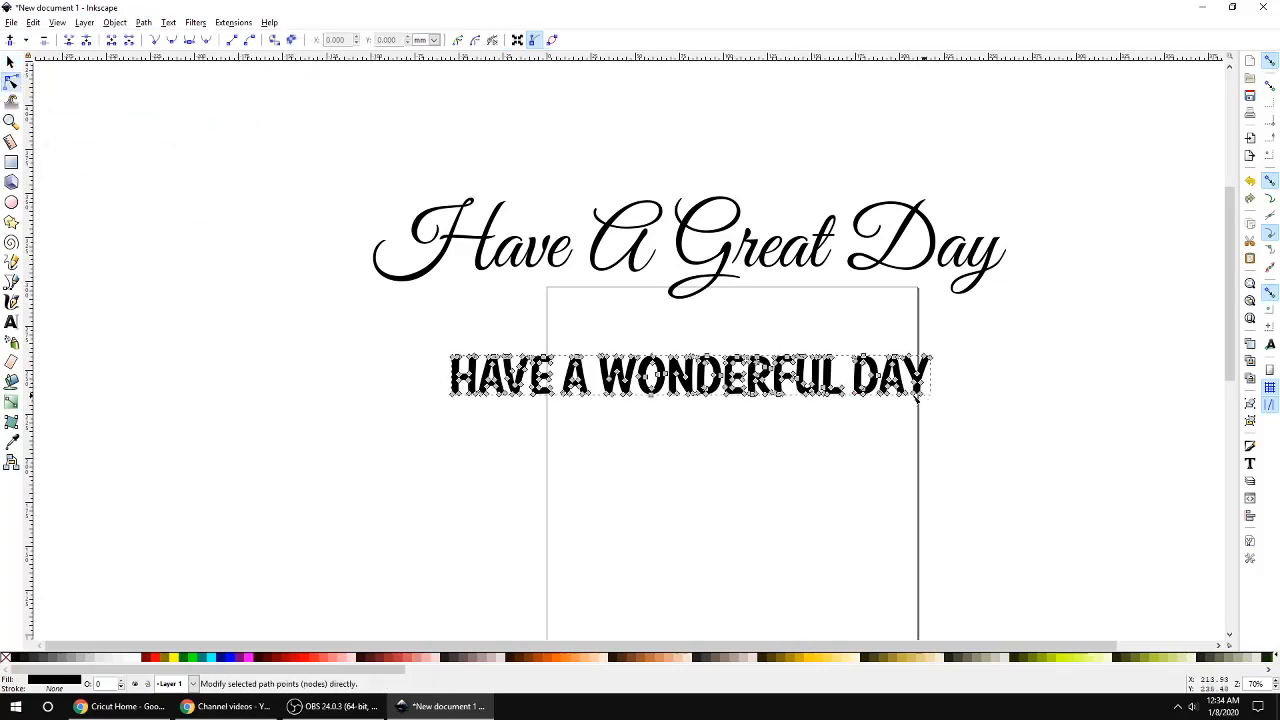
left_click(10, 62)
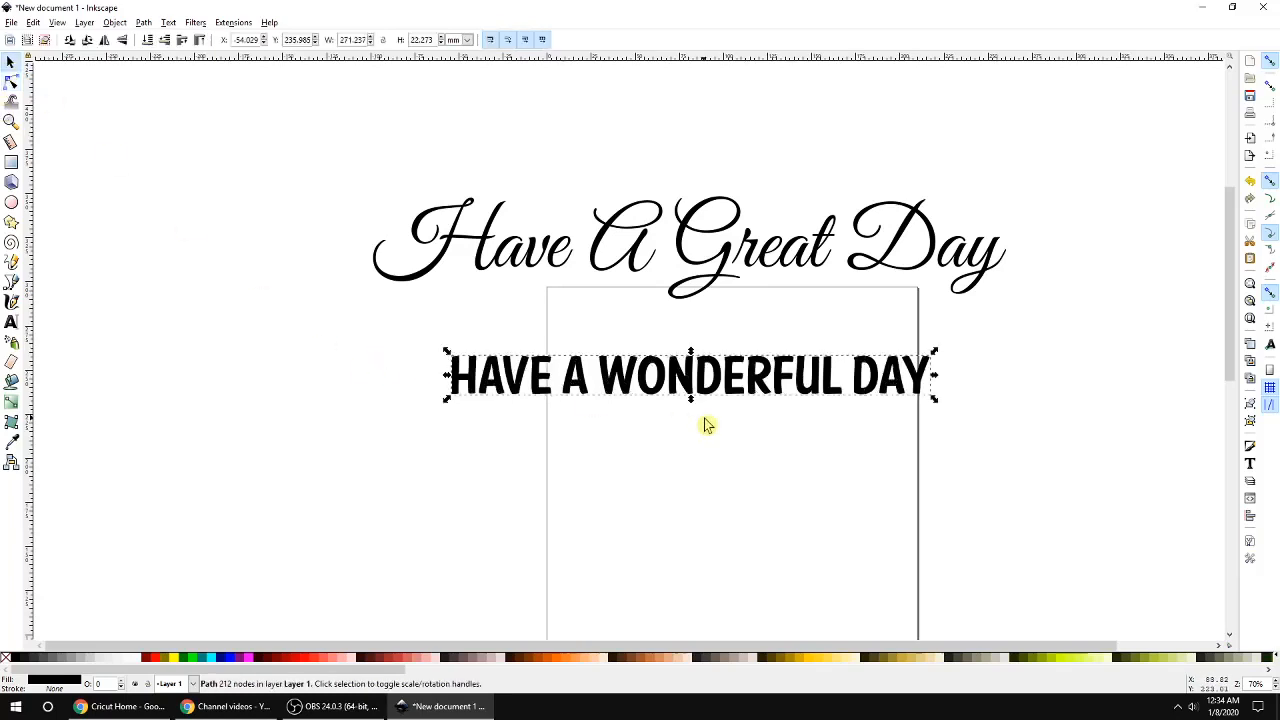
left_click_drag(679, 386, 719, 388)
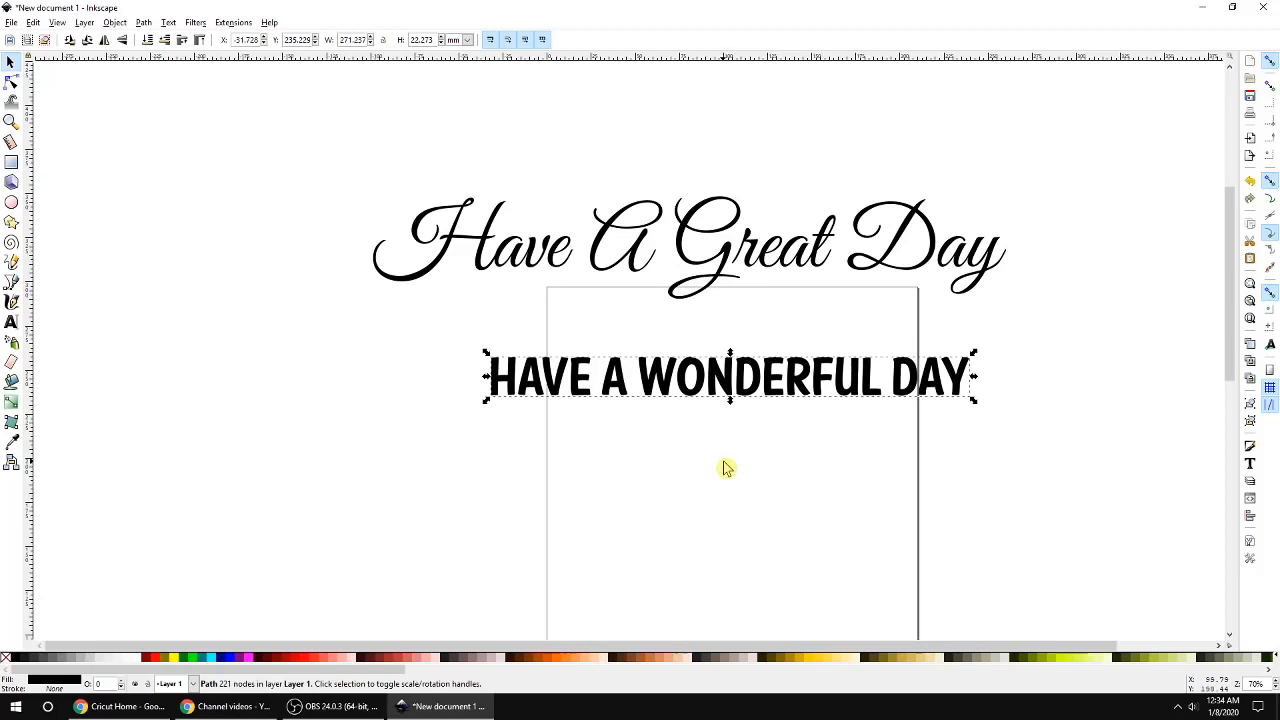
left_click(231, 127)
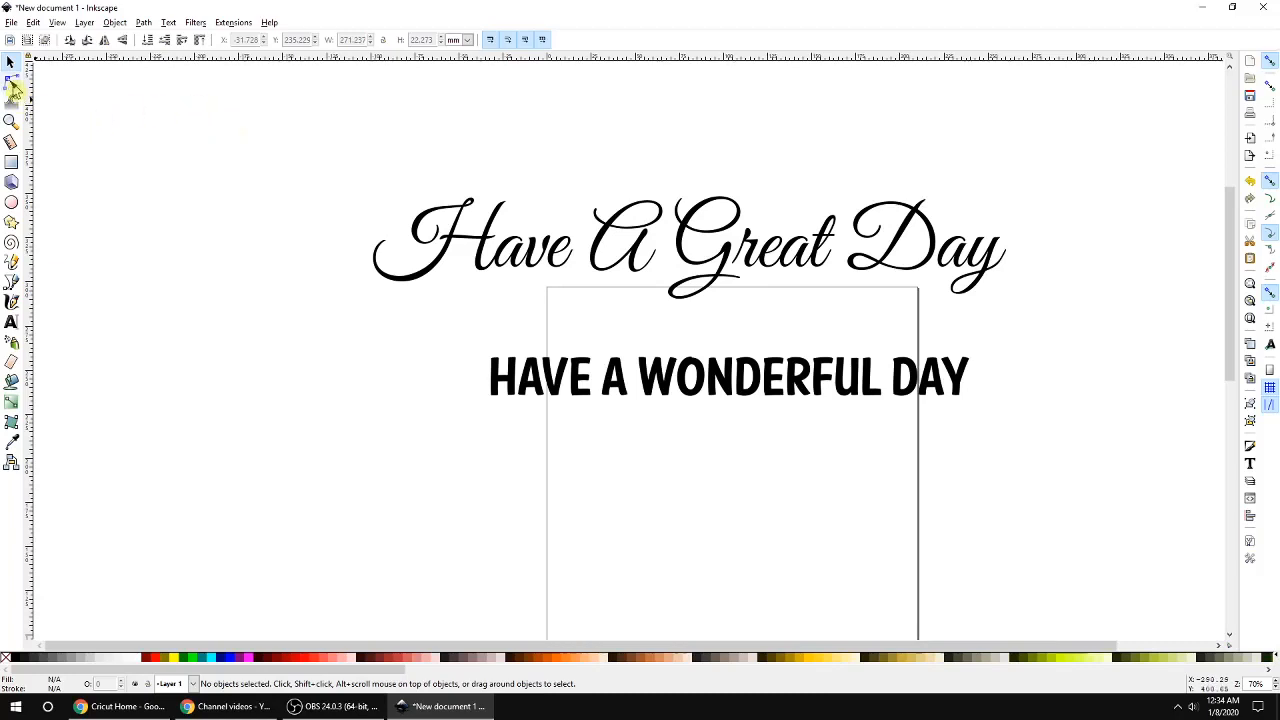
Inspect the nodes of the Have A Great Day path and check how each phrase selects as one object.
left_click(480, 257)
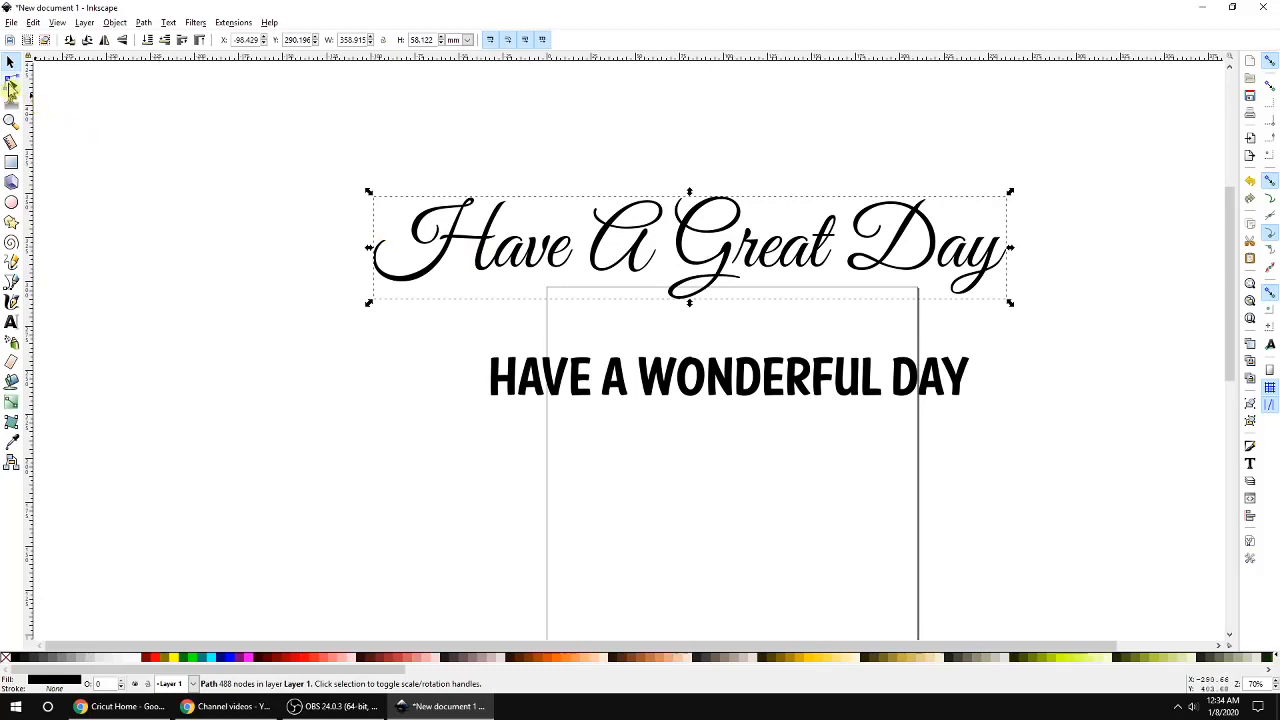
left_click(11, 84)
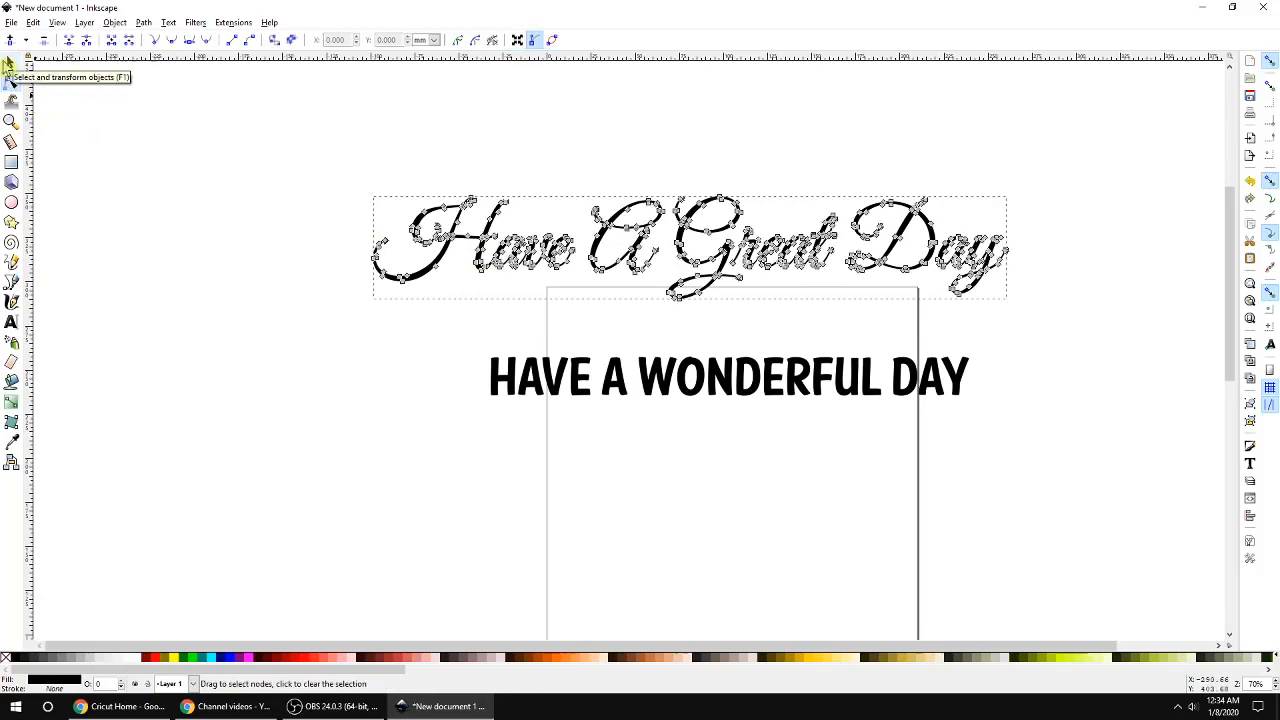
left_click(10, 62)
left_click(286, 398)
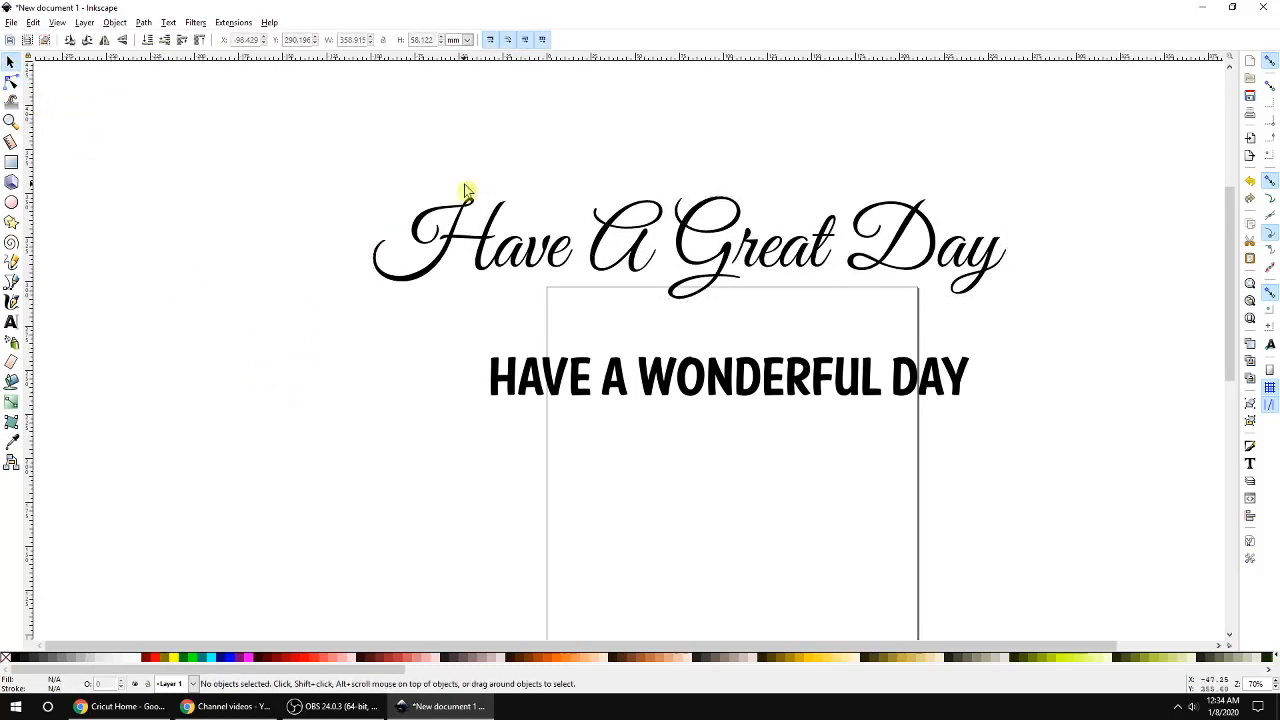
left_click(460, 258)
left_click(510, 385)
left_click(327, 428)
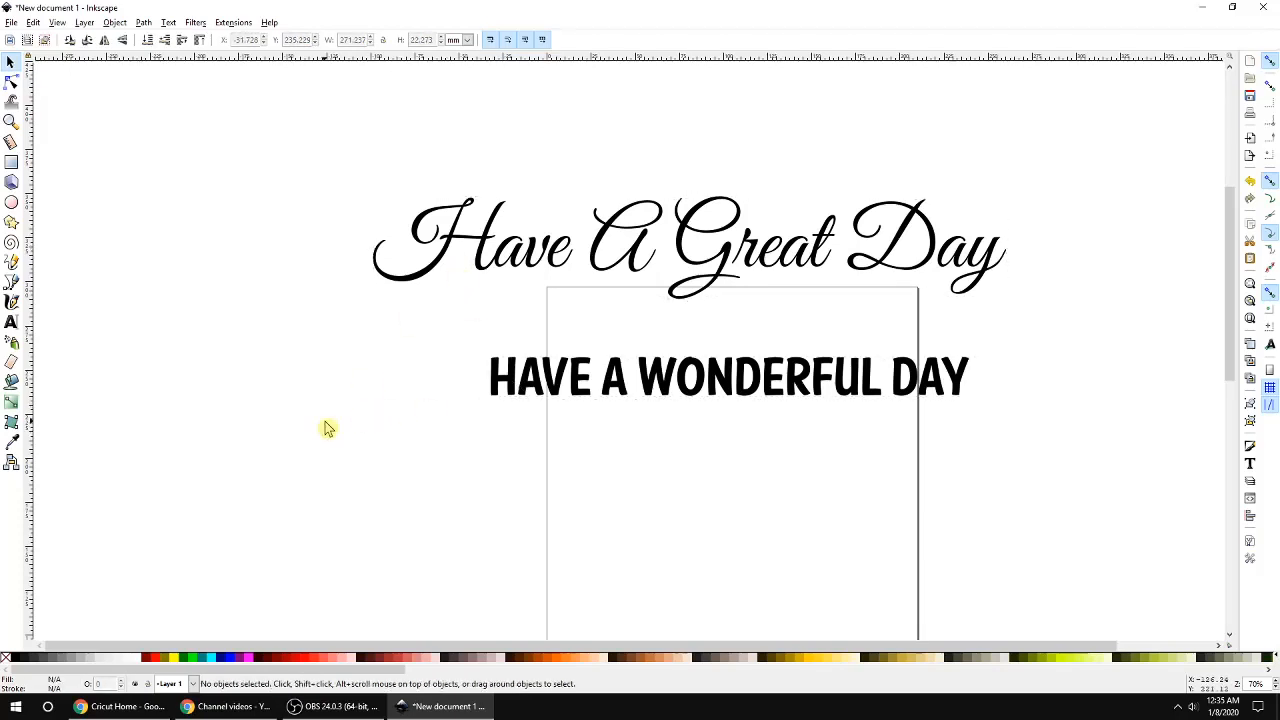
Bucket-fill the word Have in the script phrase with magenta, uniting the separate letter e with the same fill.
left_click(12, 381)
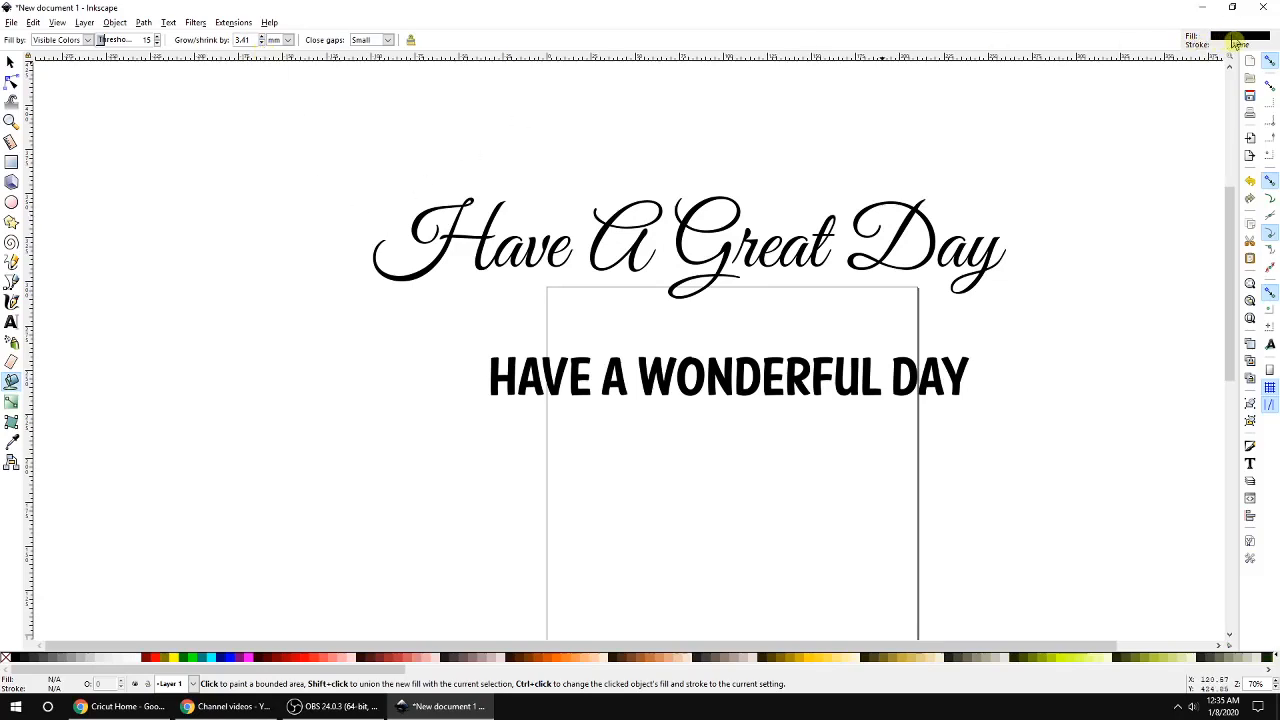
left_click(245, 658)
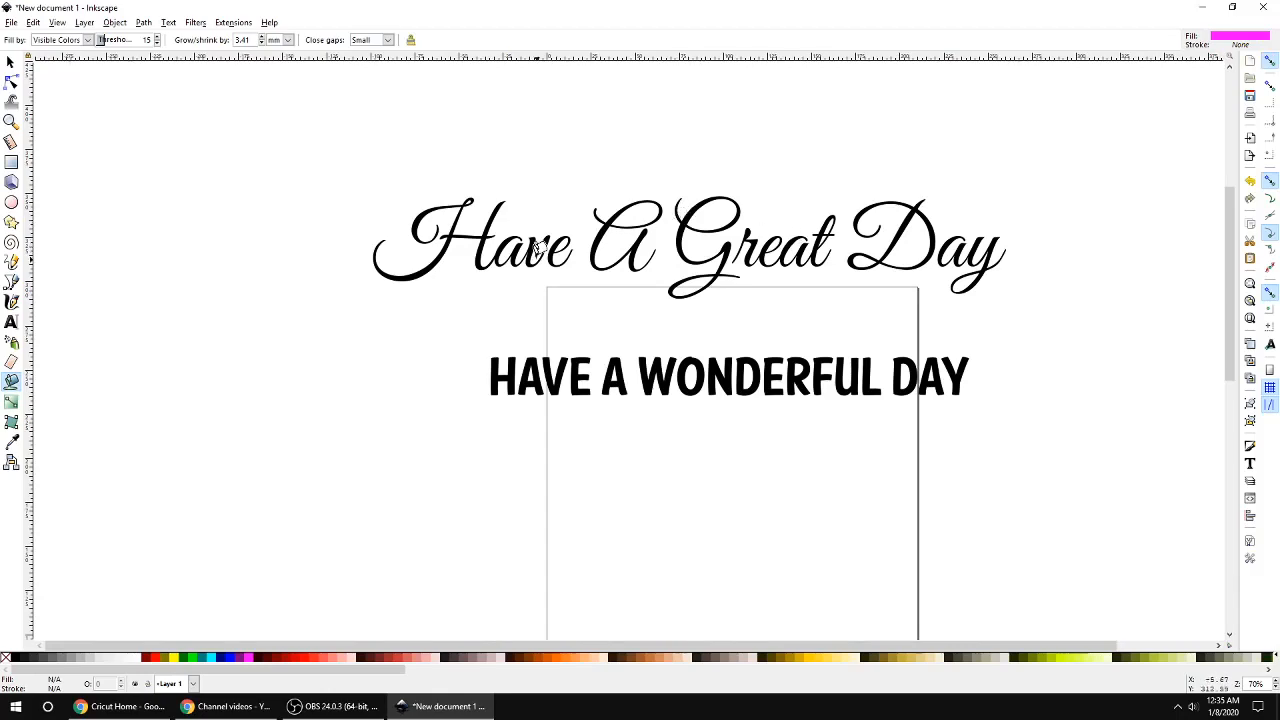
scroll(446, 193, "up", 1)
scroll(446, 193, "up", 3)
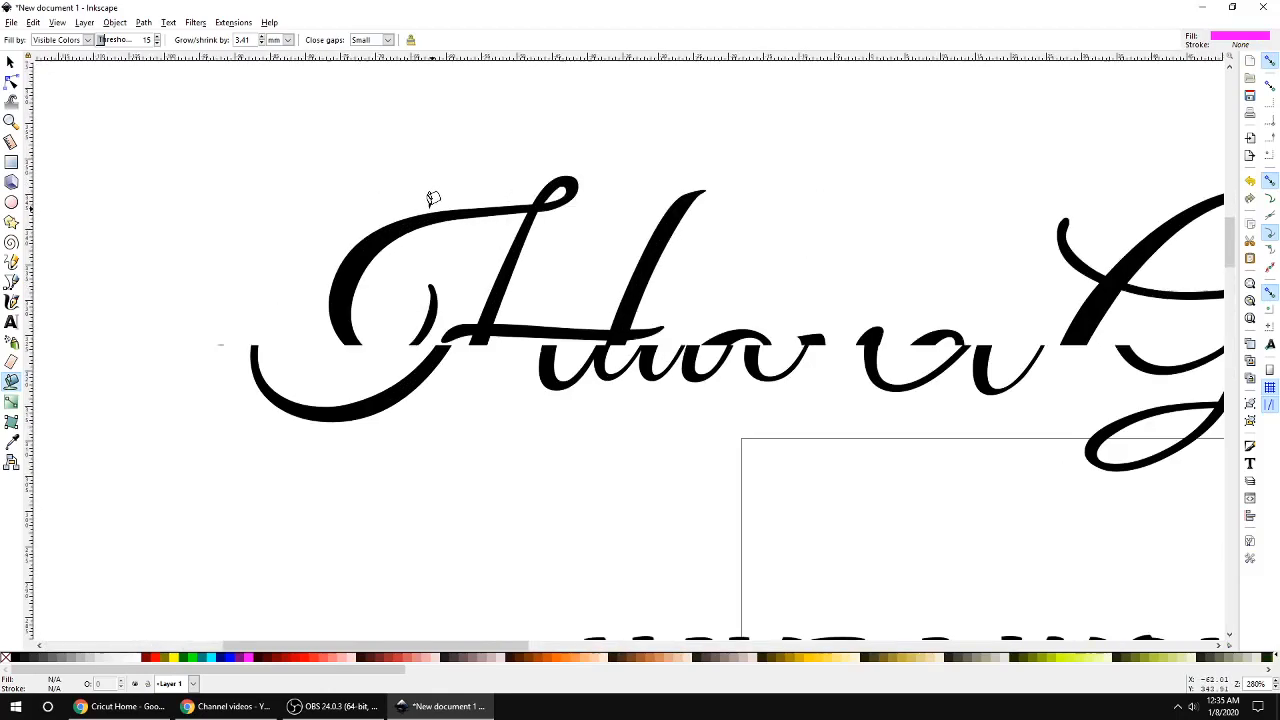
left_click(435, 206)
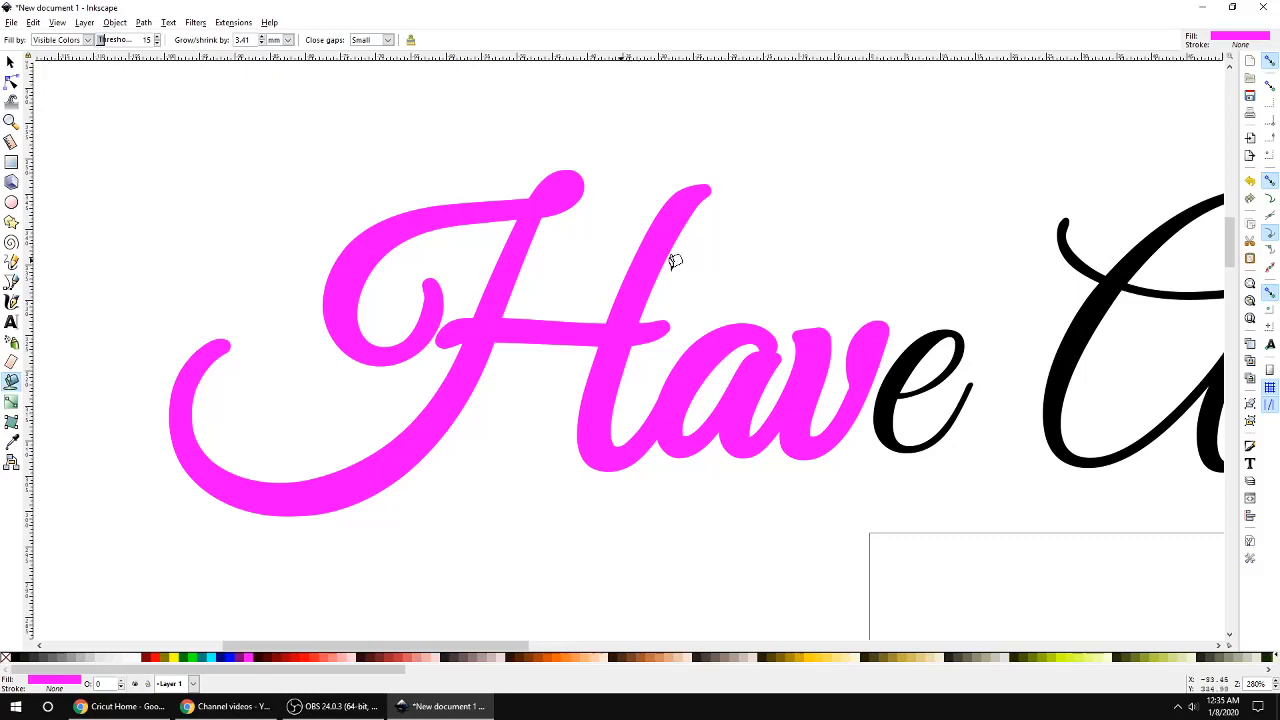
left_click(907, 346, "shift")
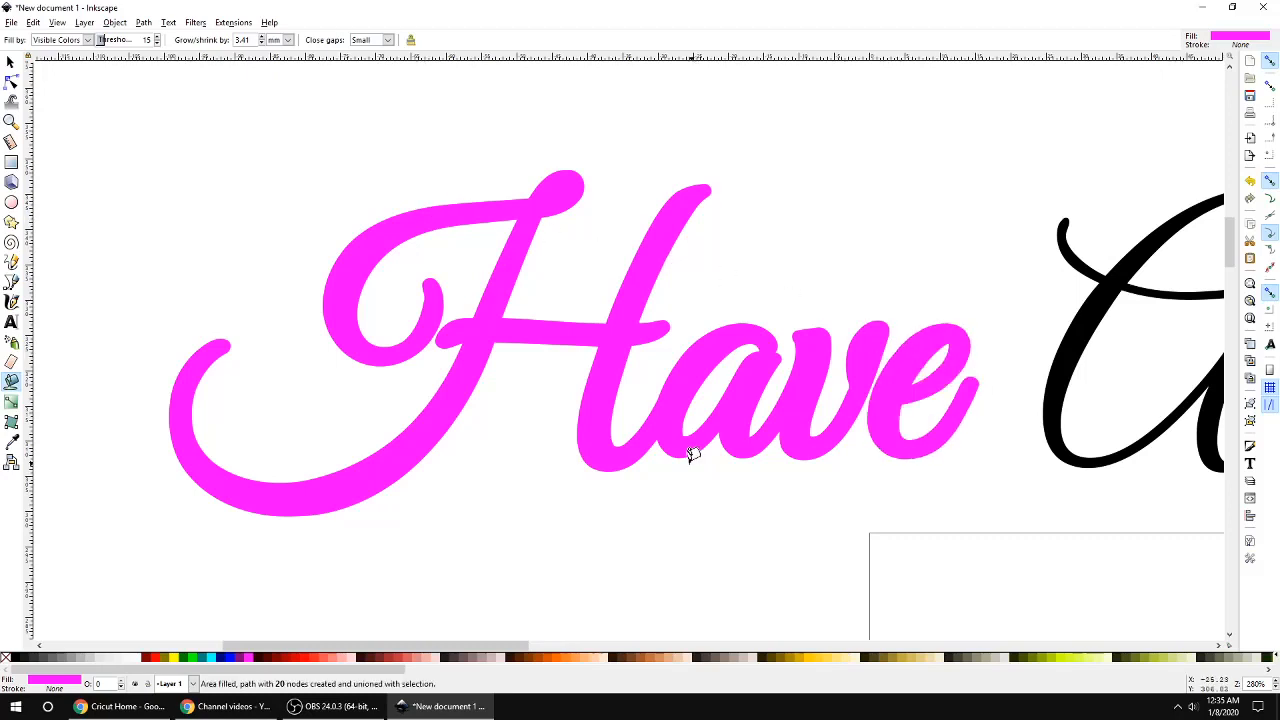
Extend the magenta bucket fill to the words A, Great and Day, uniting every letter with the existing fill shape.
left_click_drag(499, 646, 648, 668)
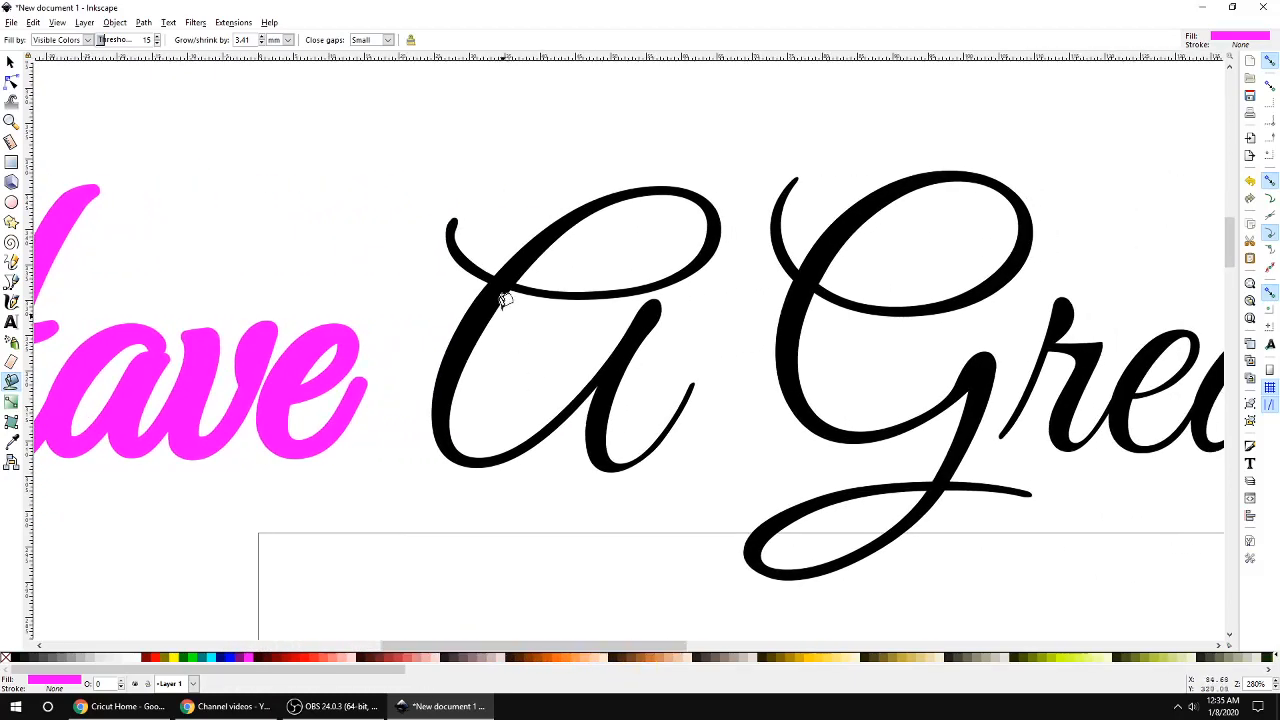
left_click(506, 264, "shift")
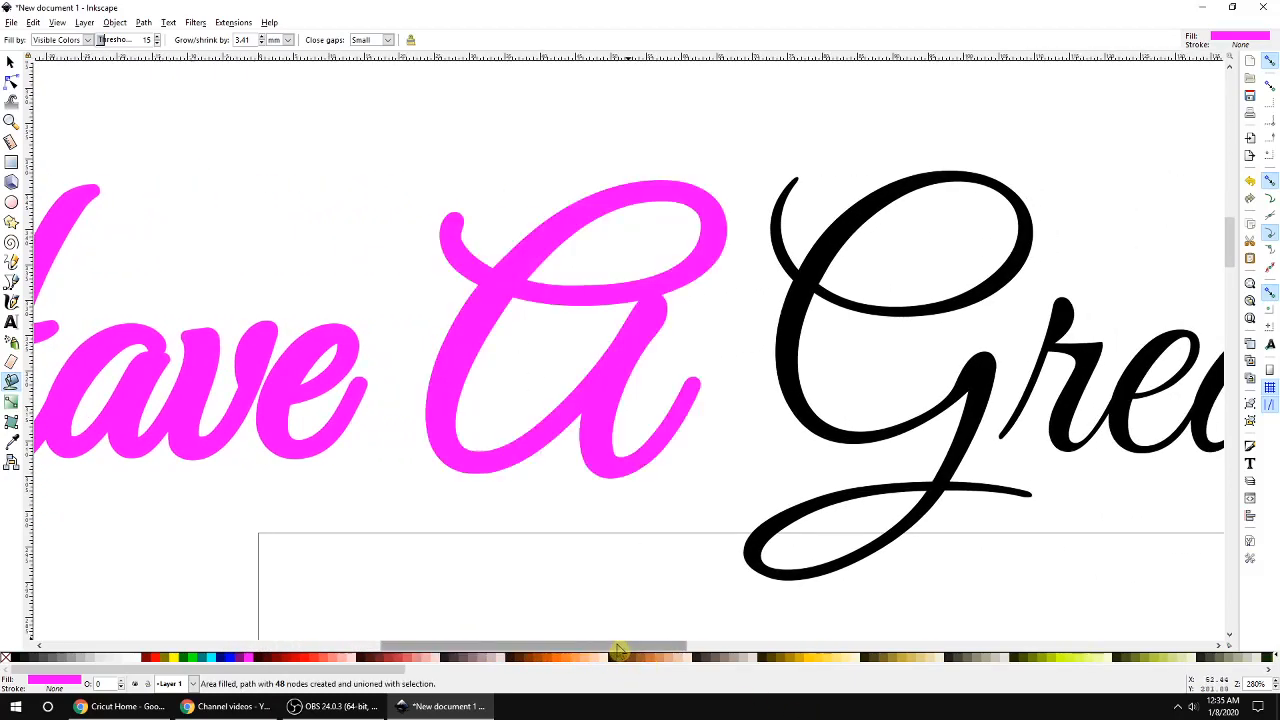
left_click_drag(616, 651, 742, 667)
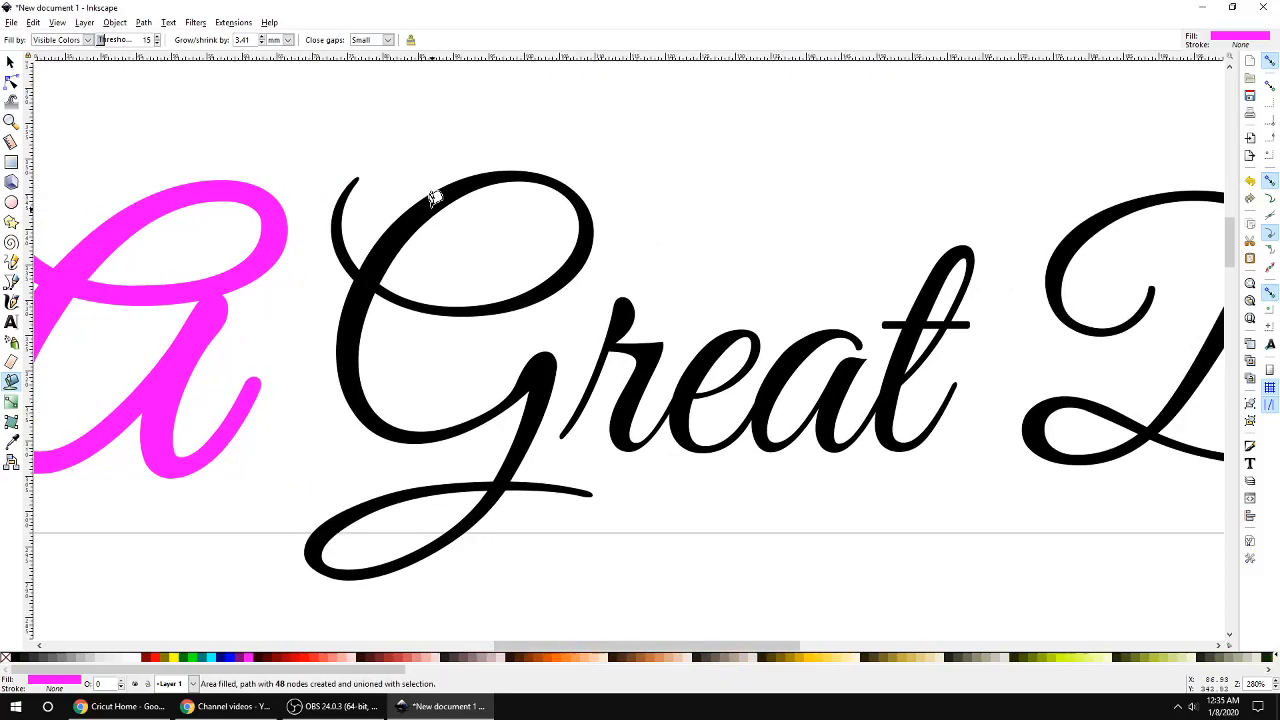
left_click(436, 198, "shift")
left_click(632, 306, "shift")
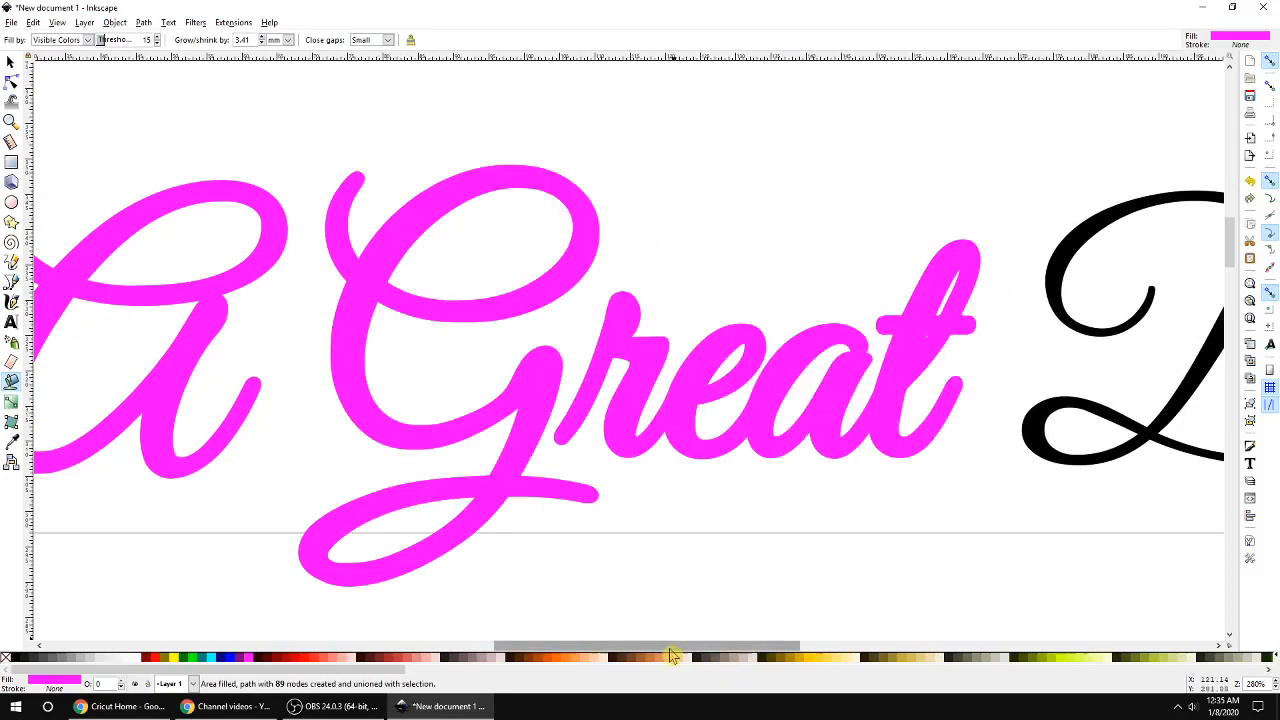
left_click_drag(676, 652, 846, 660)
left_click(618, 234, "shift")
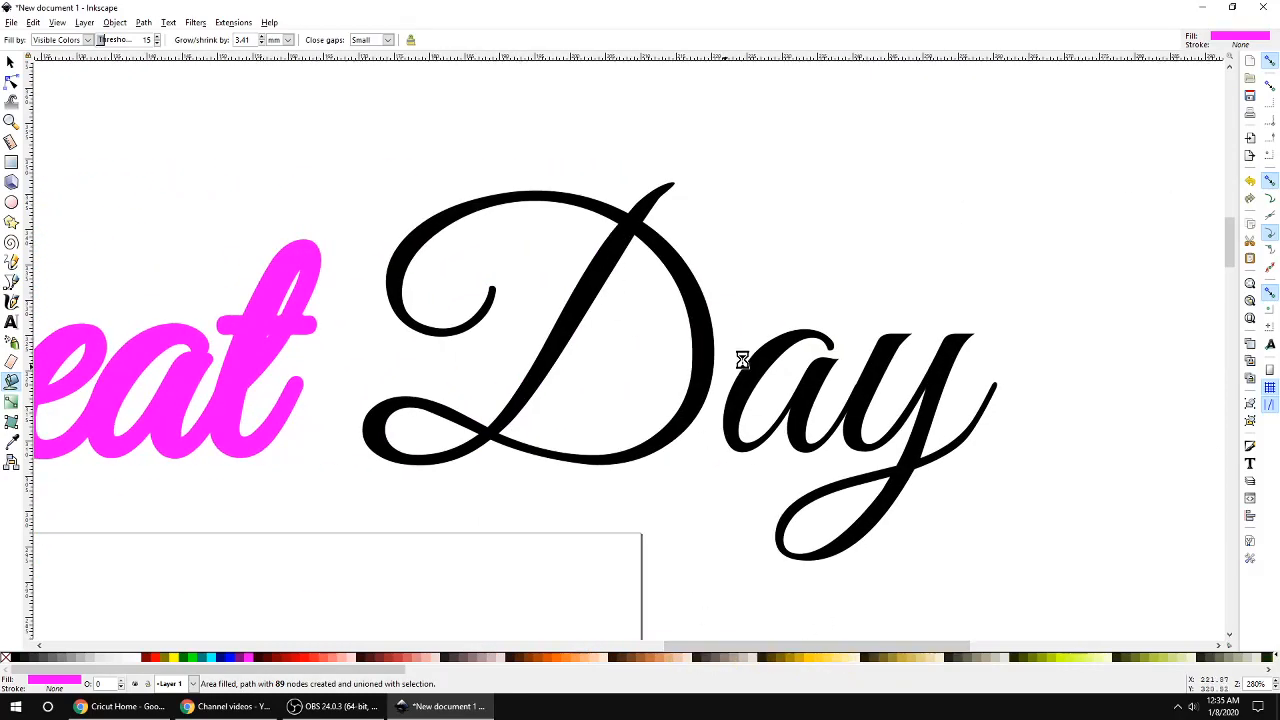
left_click(774, 341, "shift")
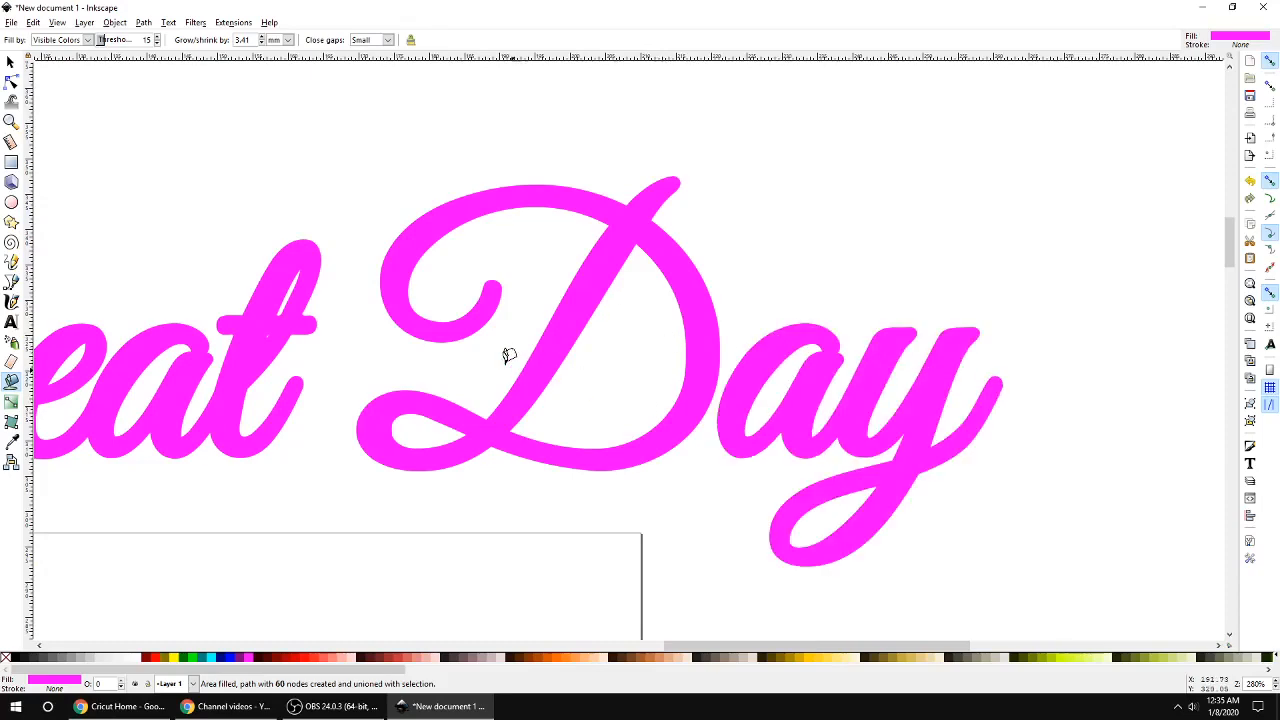
Lower the magenta fill shape to the bottom so it outlines the black Have A Great Day lettering, and deselect it.
scroll(449, 323, "down", 4)
left_click_drag(688, 650, 471, 649)
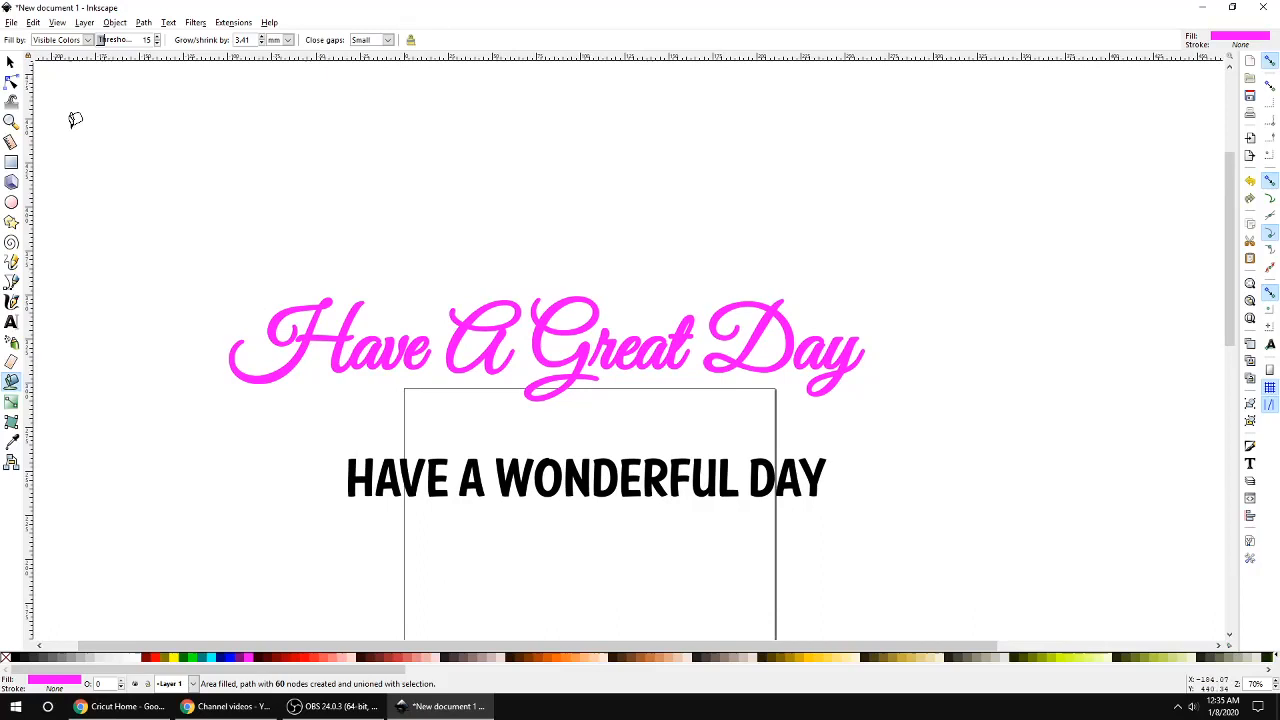
left_click(10, 62)
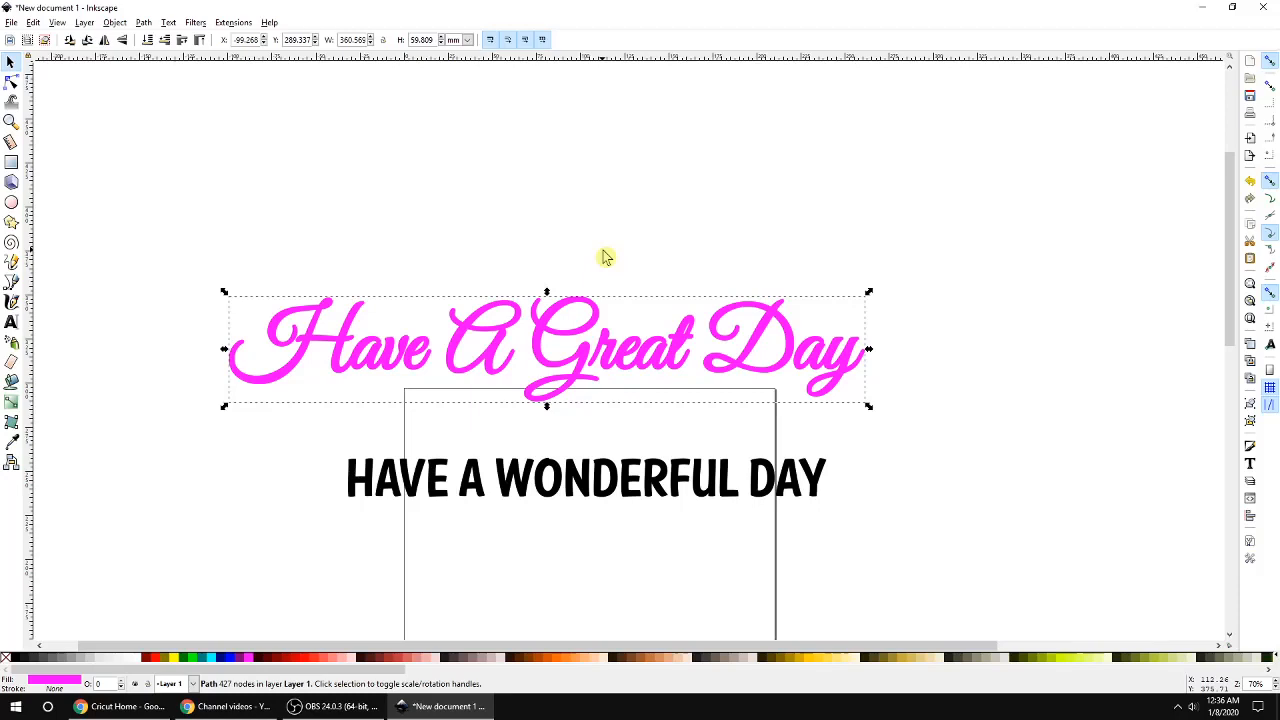
left_click(115, 24)
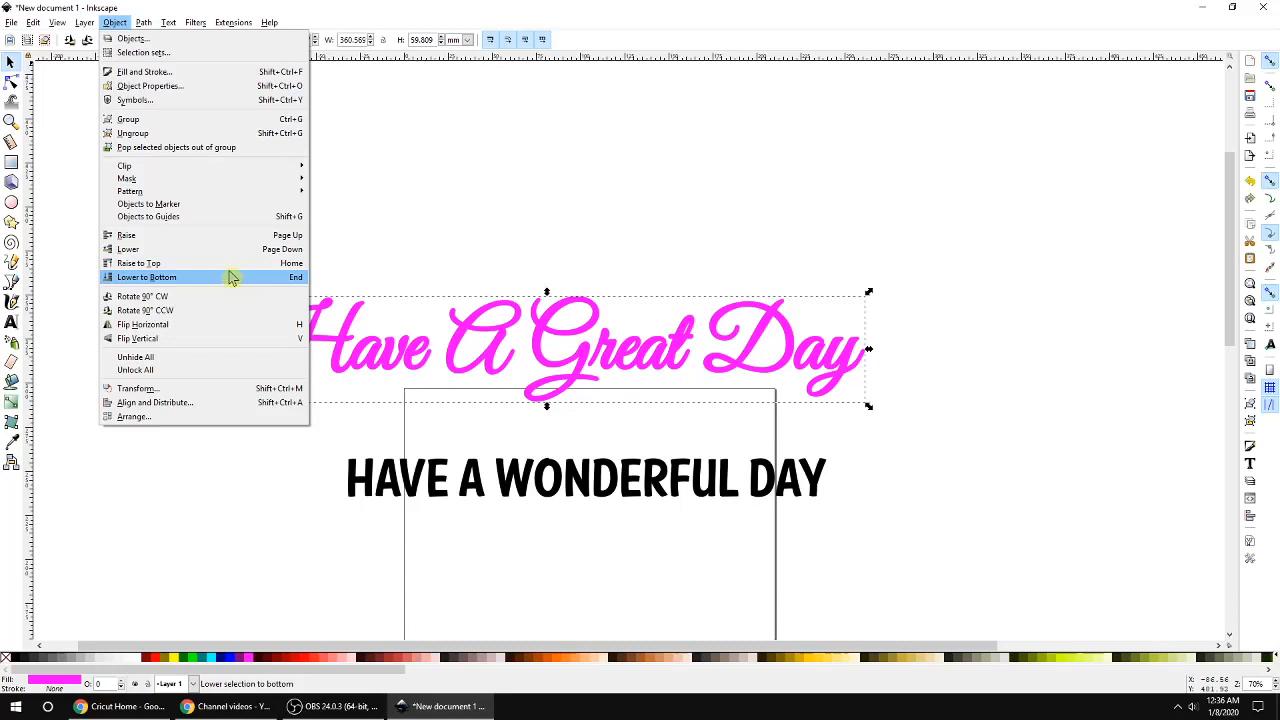
left_click(169, 22)
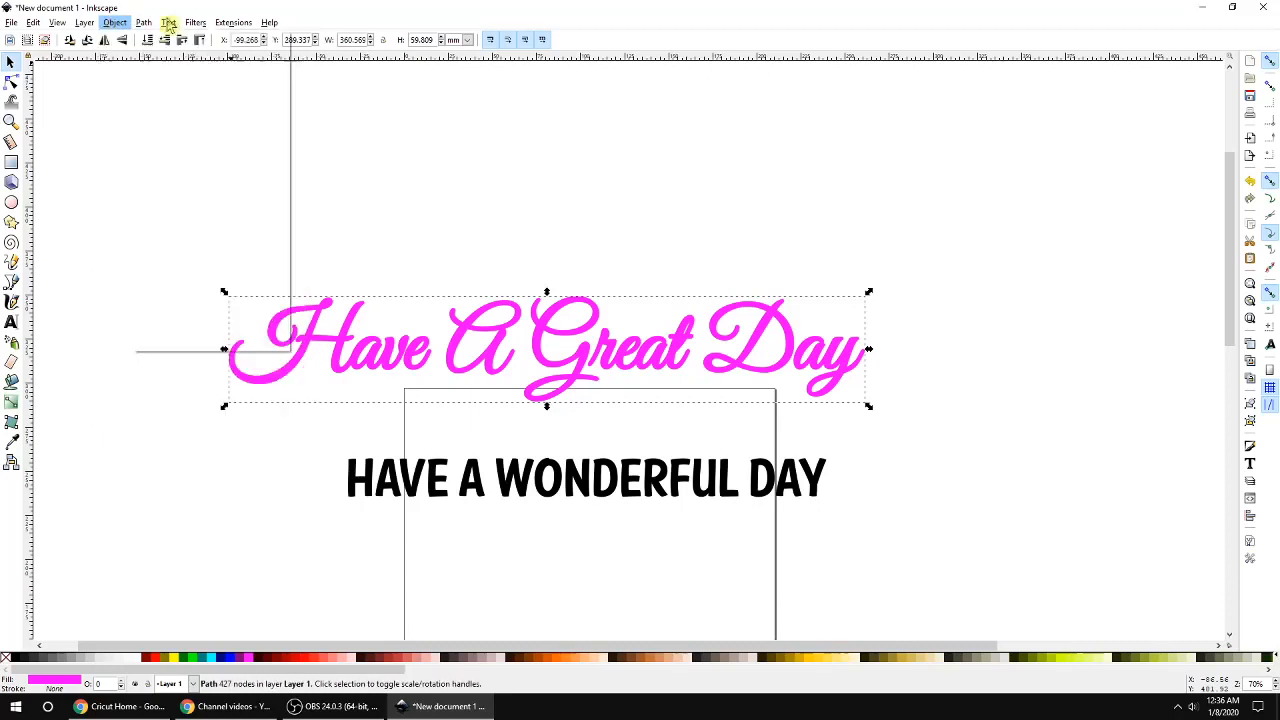
left_click(115, 22)
left_click(178, 283)
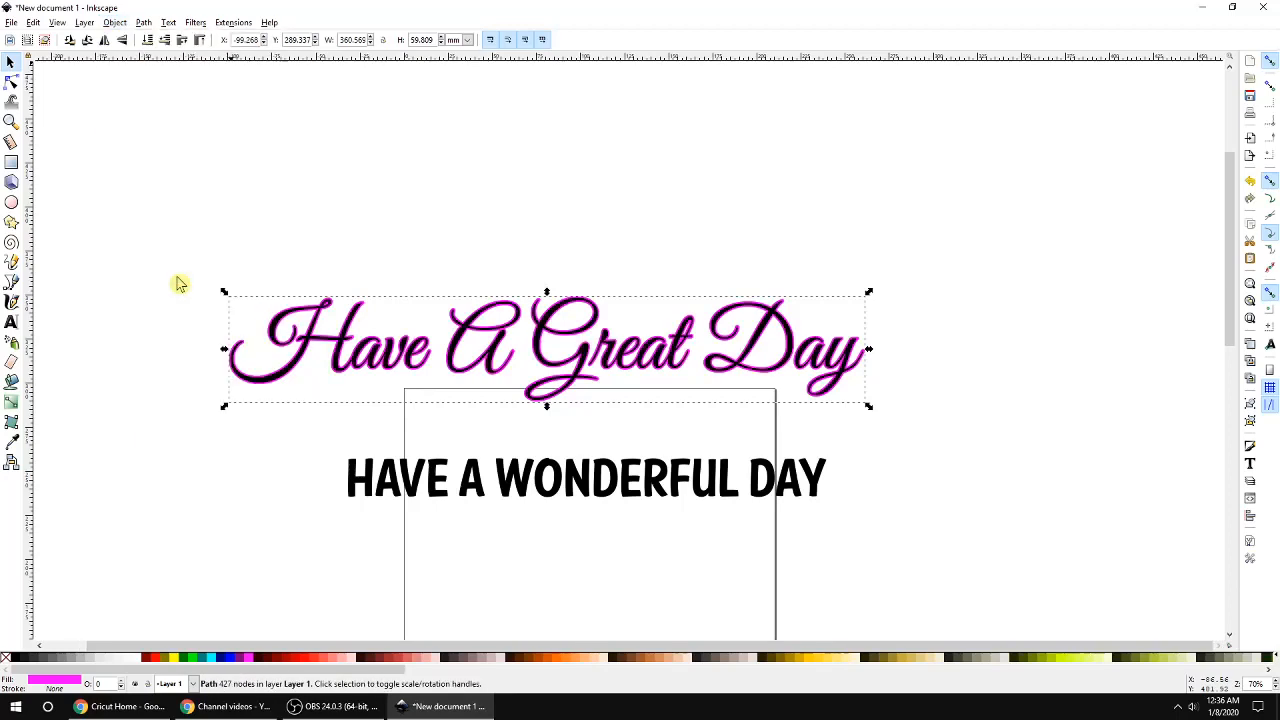
scroll(316, 295, "up", 4, "ctrl")
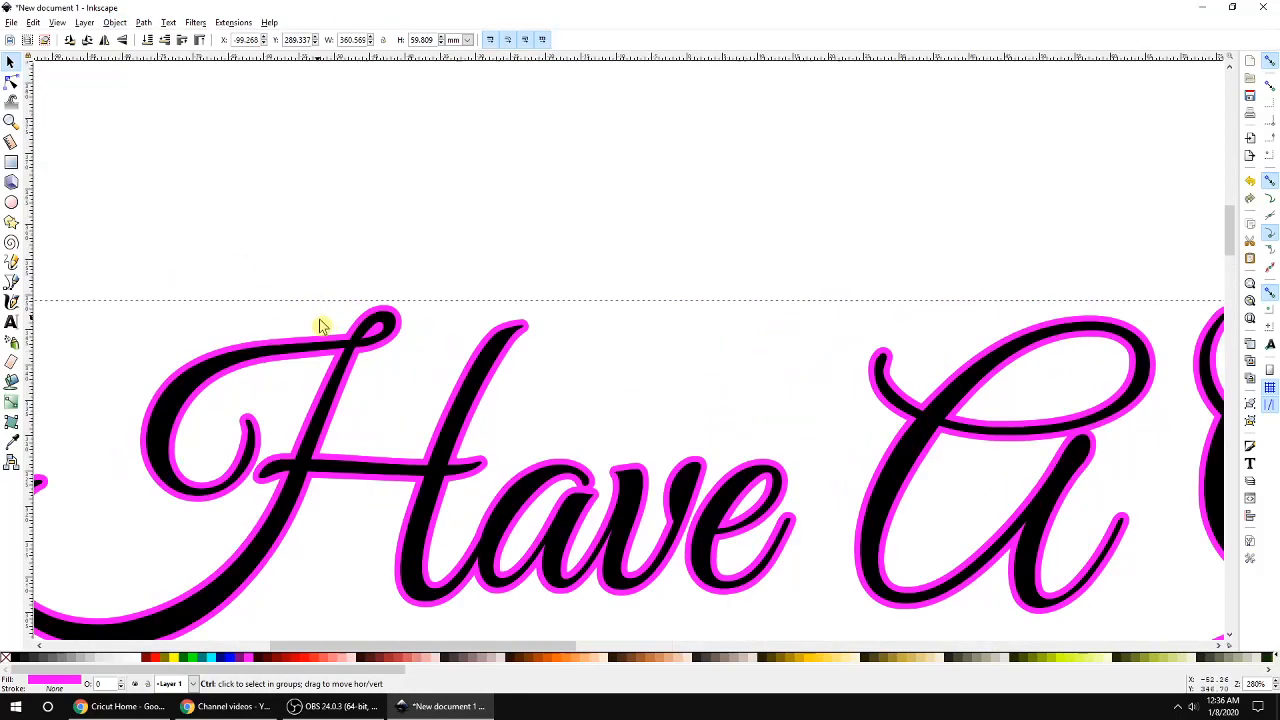
scroll(378, 358, "up", 2, "ctrl")
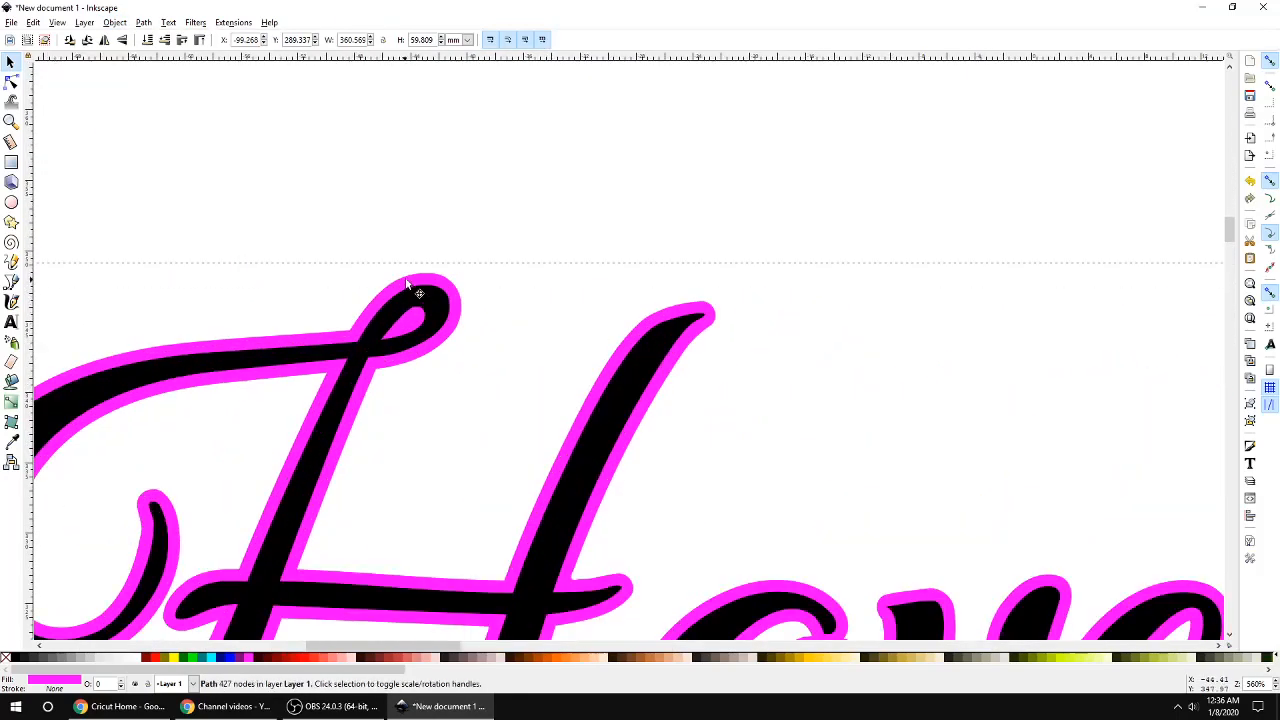
scroll(368, 462, "down", 4, "ctrl")
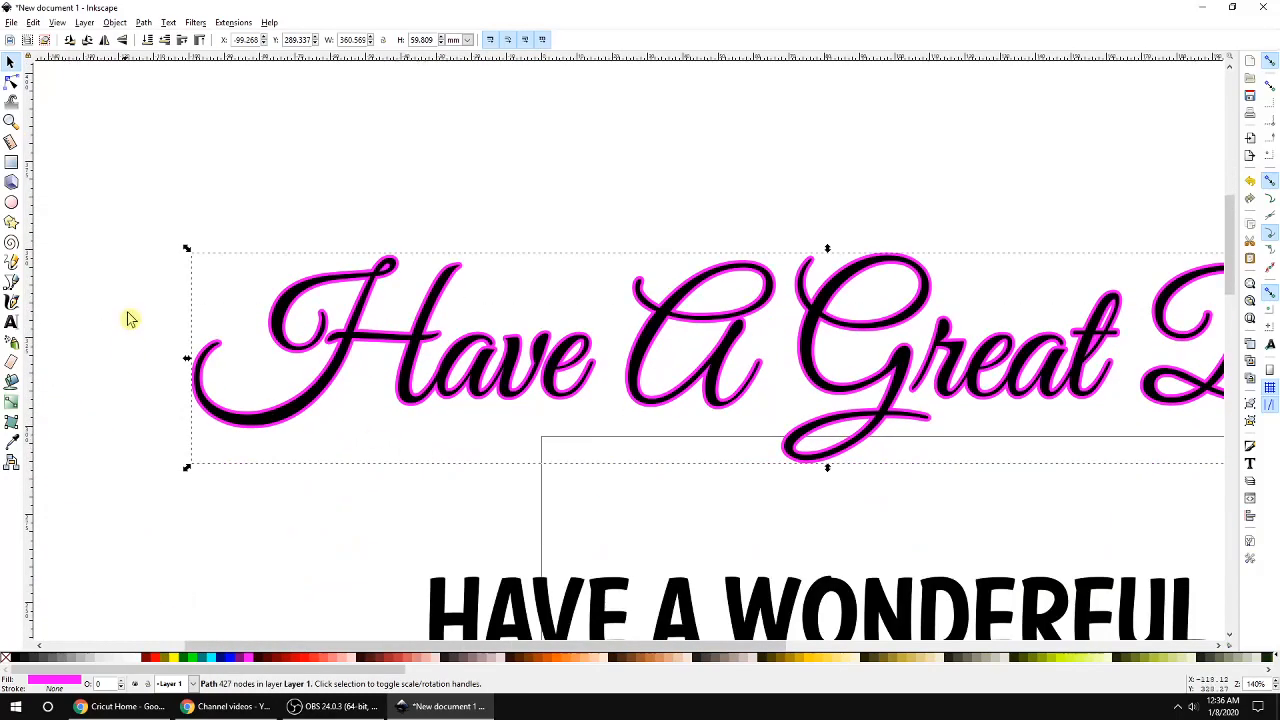
left_click(104, 118)
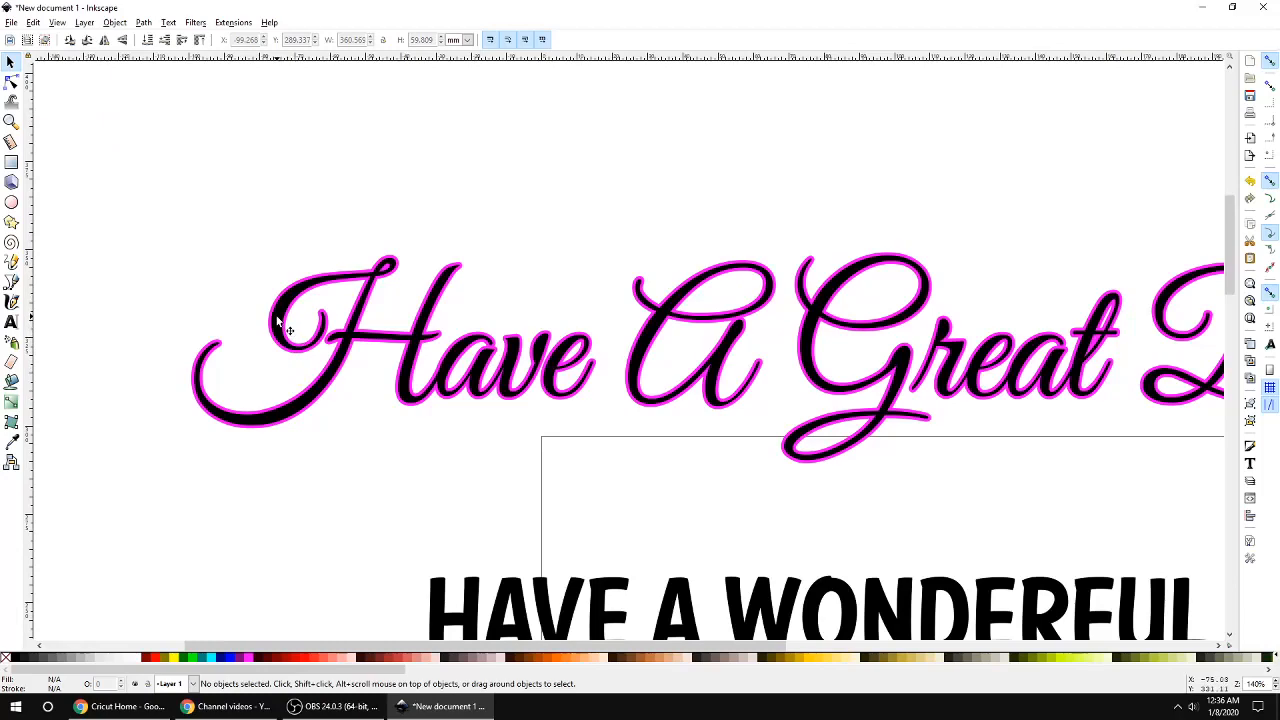
Move the black Have A Great Day lettering away from its magenta backing, and undo the move.
left_click(279, 321)
left_click_drag(279, 321, 391, 202)
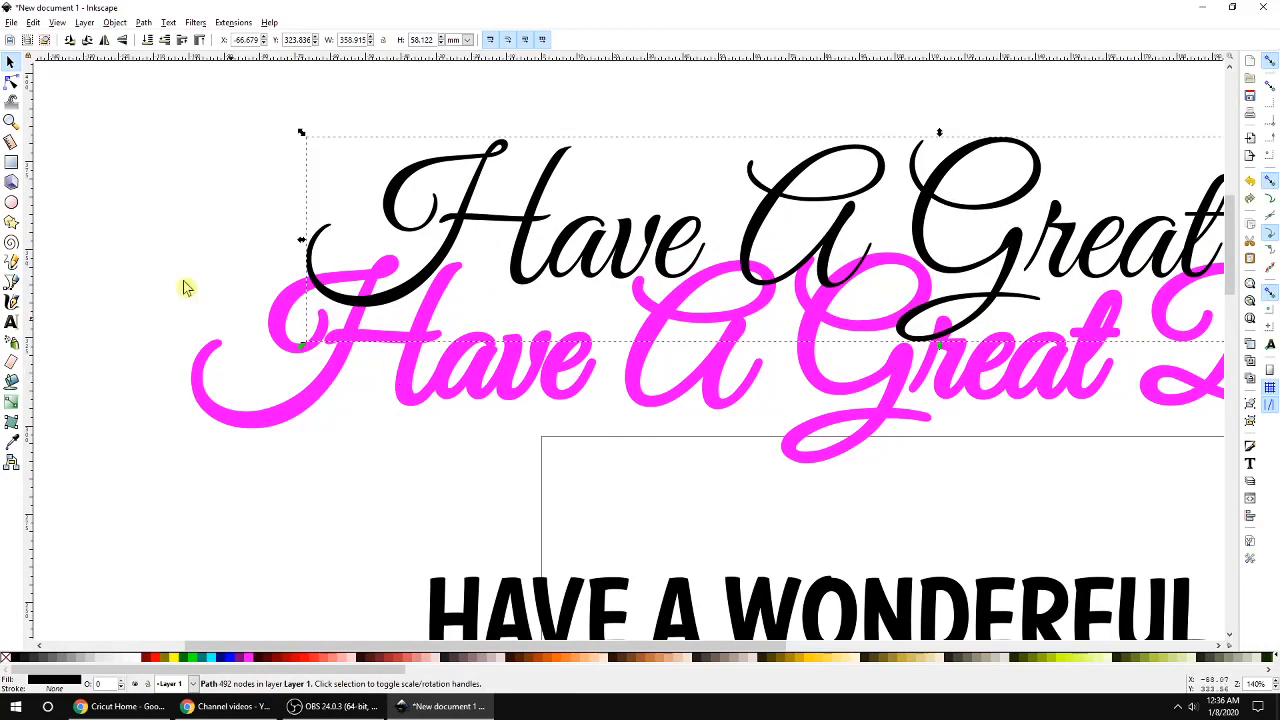
left_click(33, 22)
left_click(60, 34)
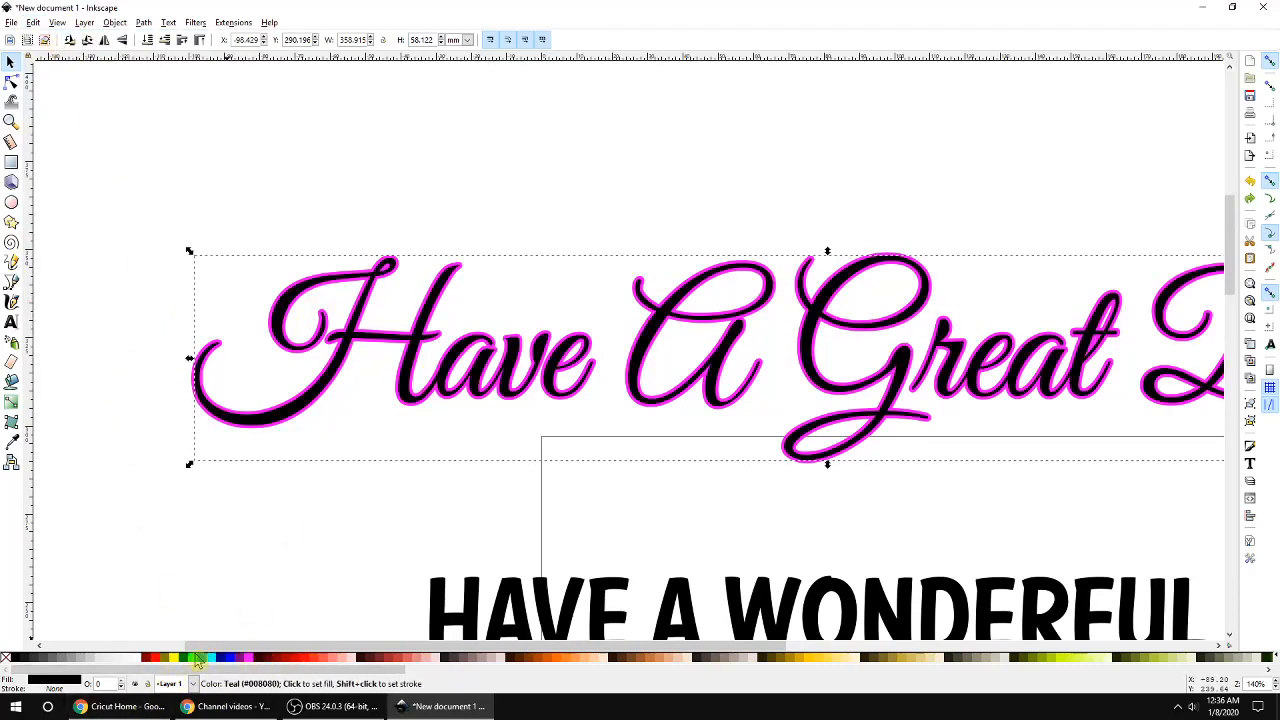
Recolour the black Have A Great Day lettering dark green and deselect it.
left_click(184, 658)
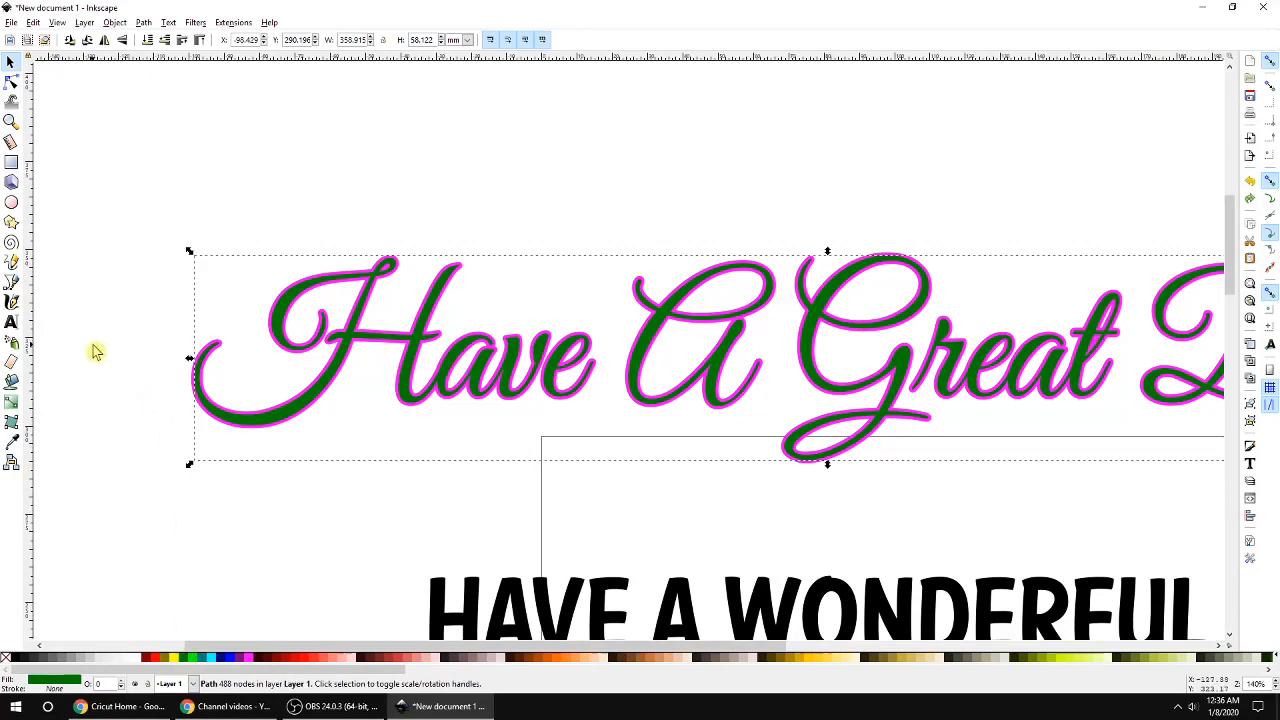
left_click(150, 336)
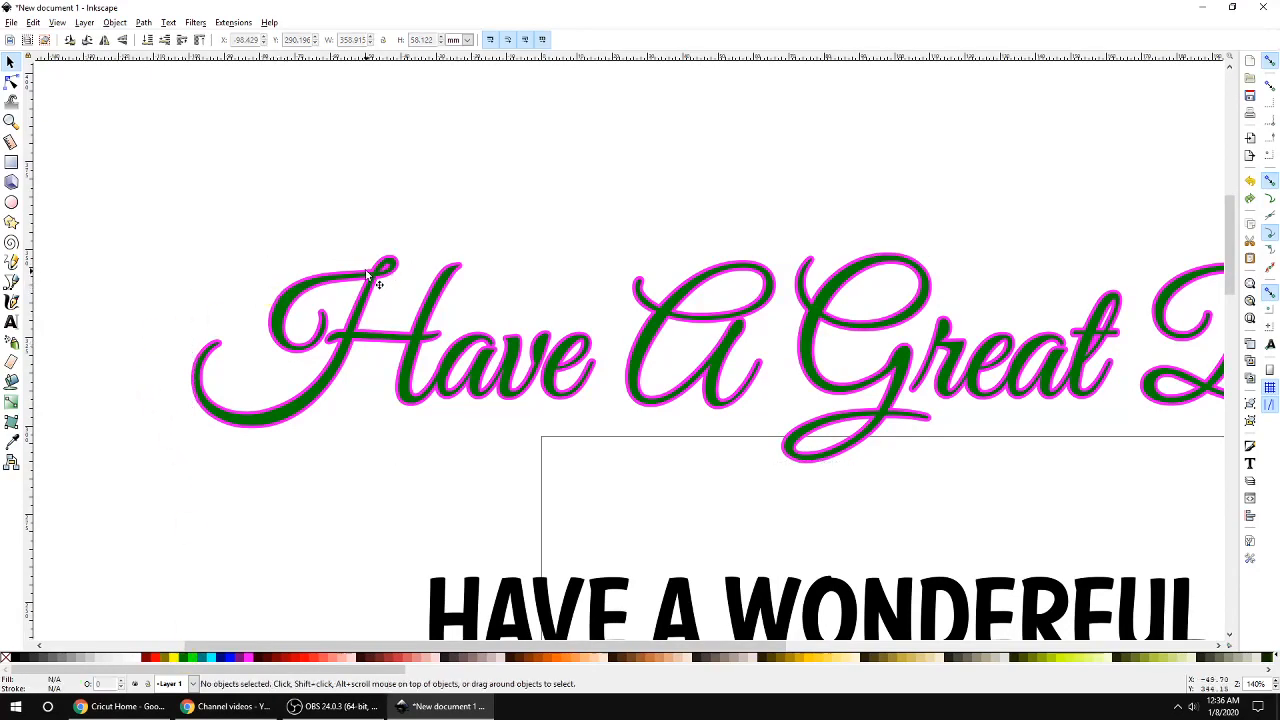
Recolour the magenta outline shape behind the green Have A Great Day lettering black and deselect it.
scroll(365, 269, "up", 3)
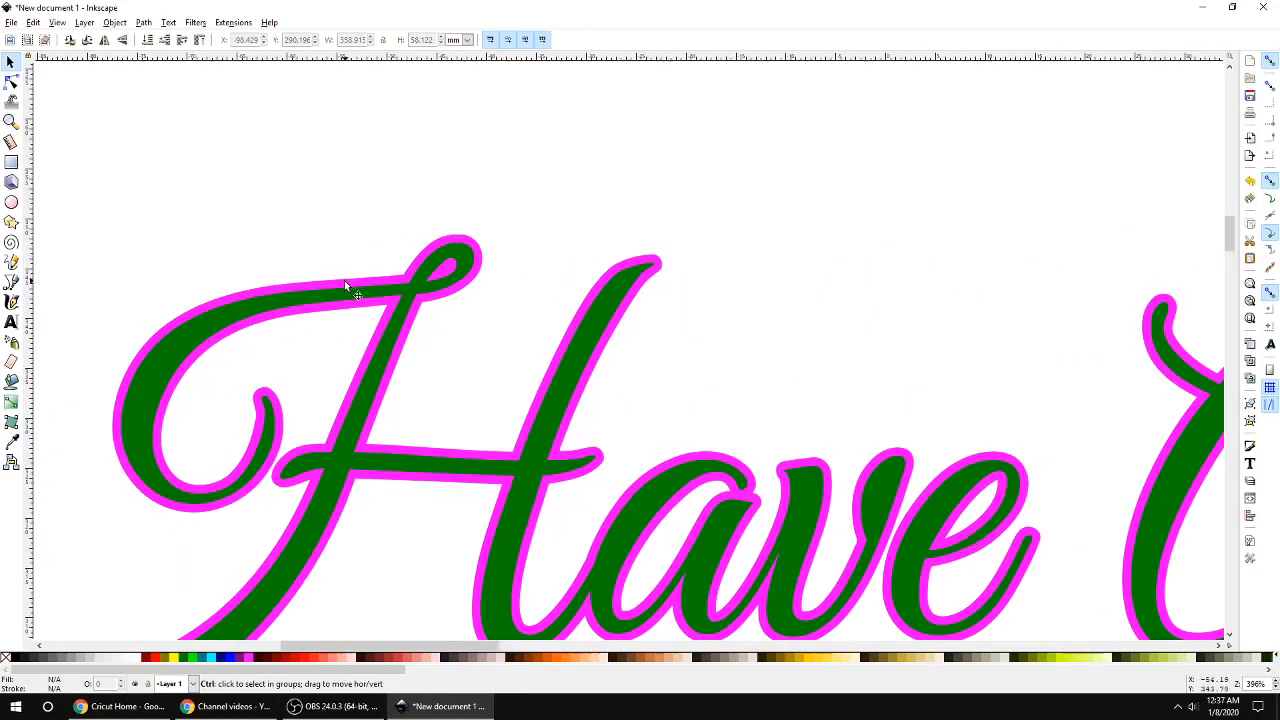
left_click(430, 252)
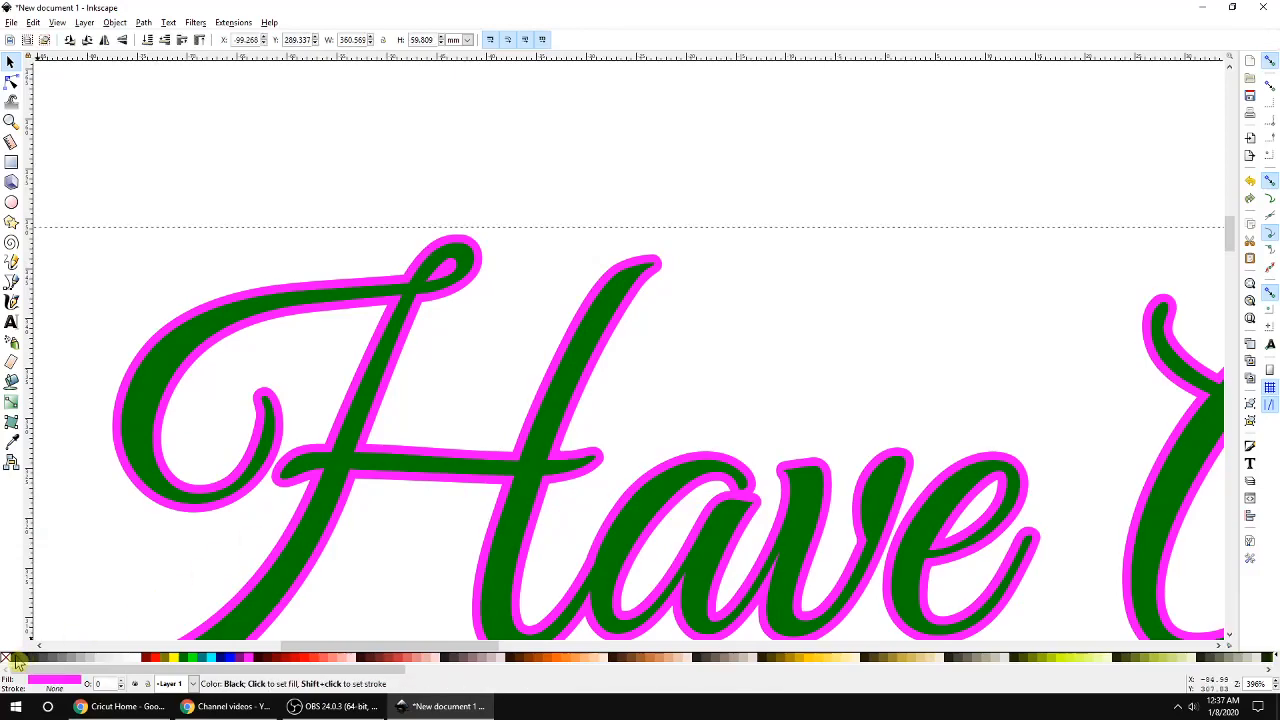
left_click(15, 658)
scroll(560, 450, "down", 3)
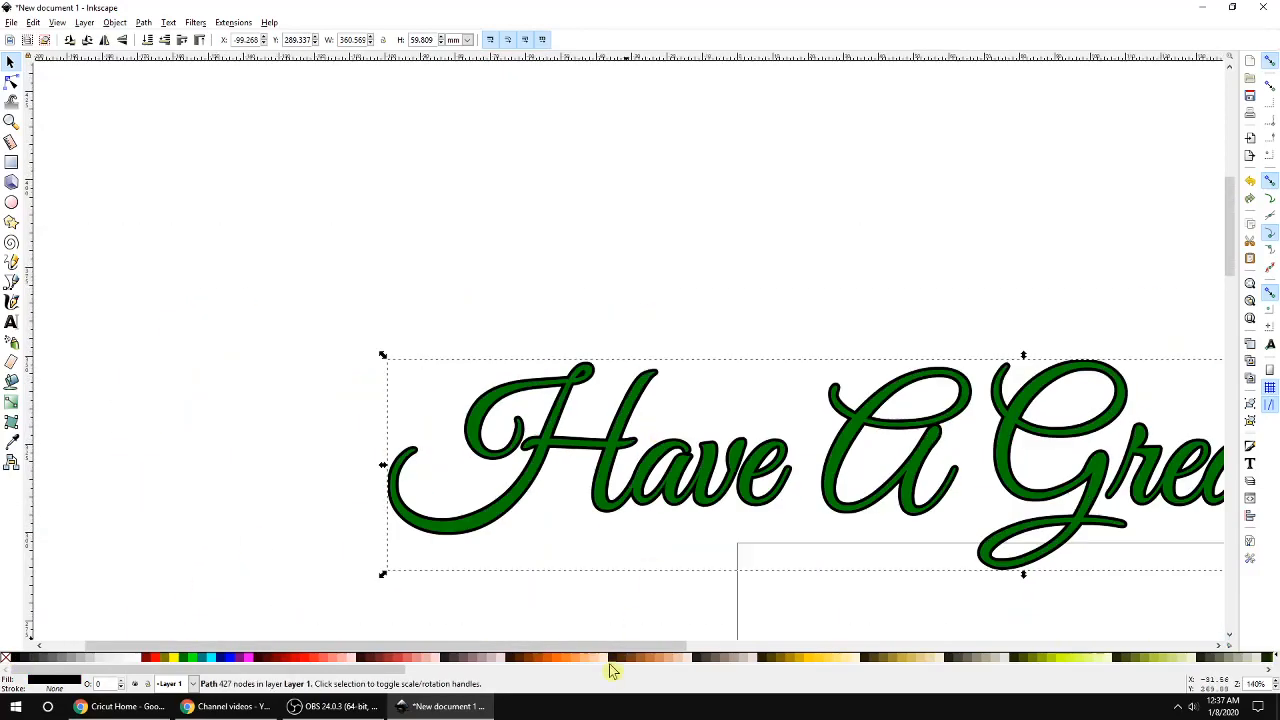
left_click_drag(628, 645, 811, 623)
scroll(562, 445, "down", 3)
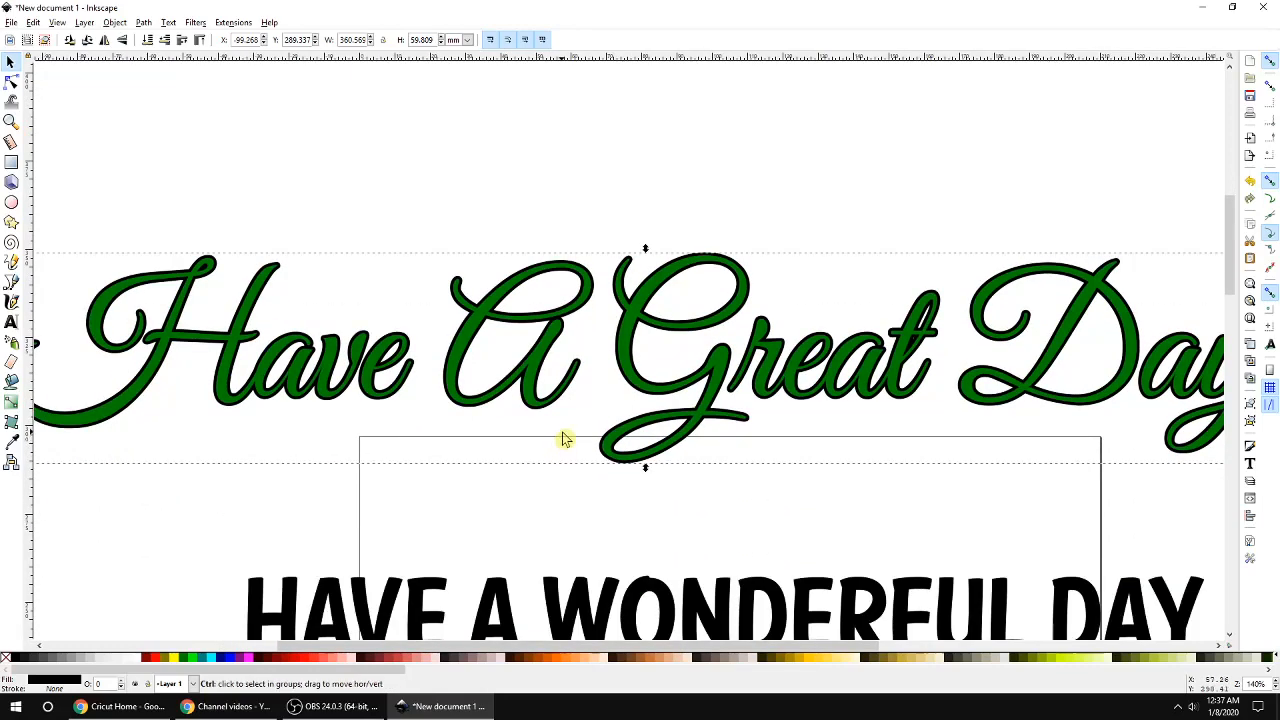
scroll(563, 438, "down", 1)
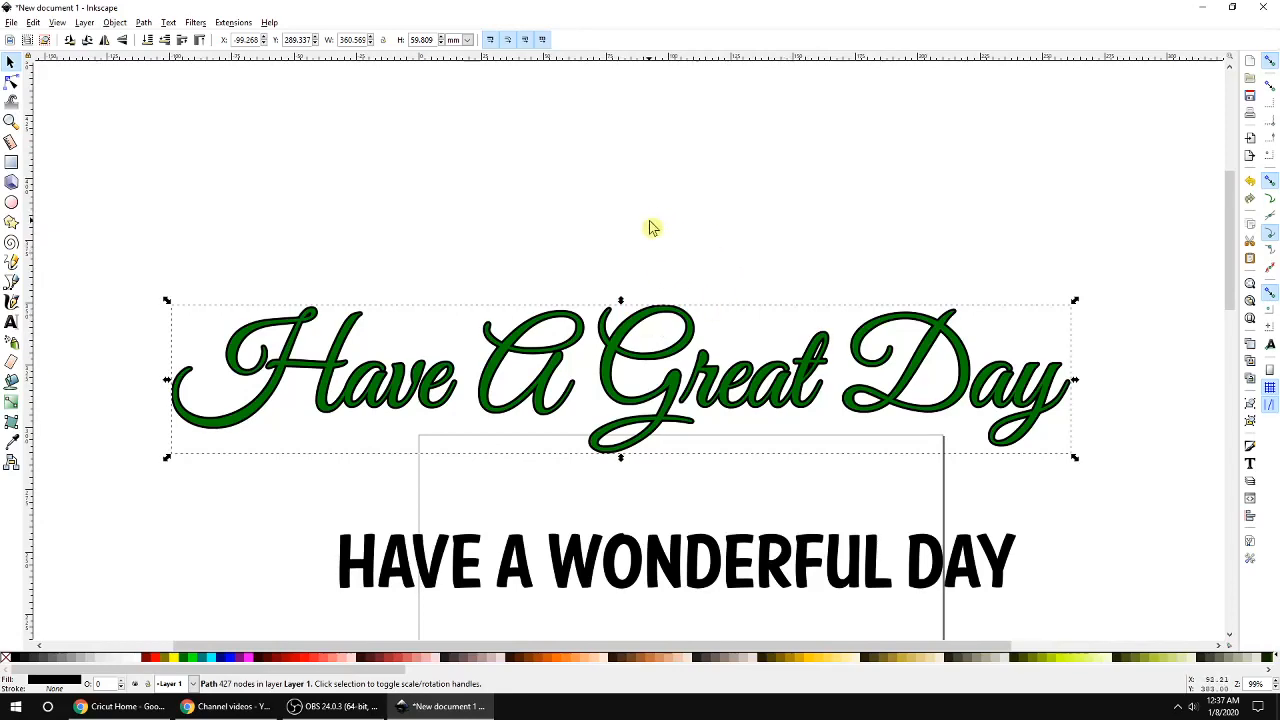
left_click(609, 214)
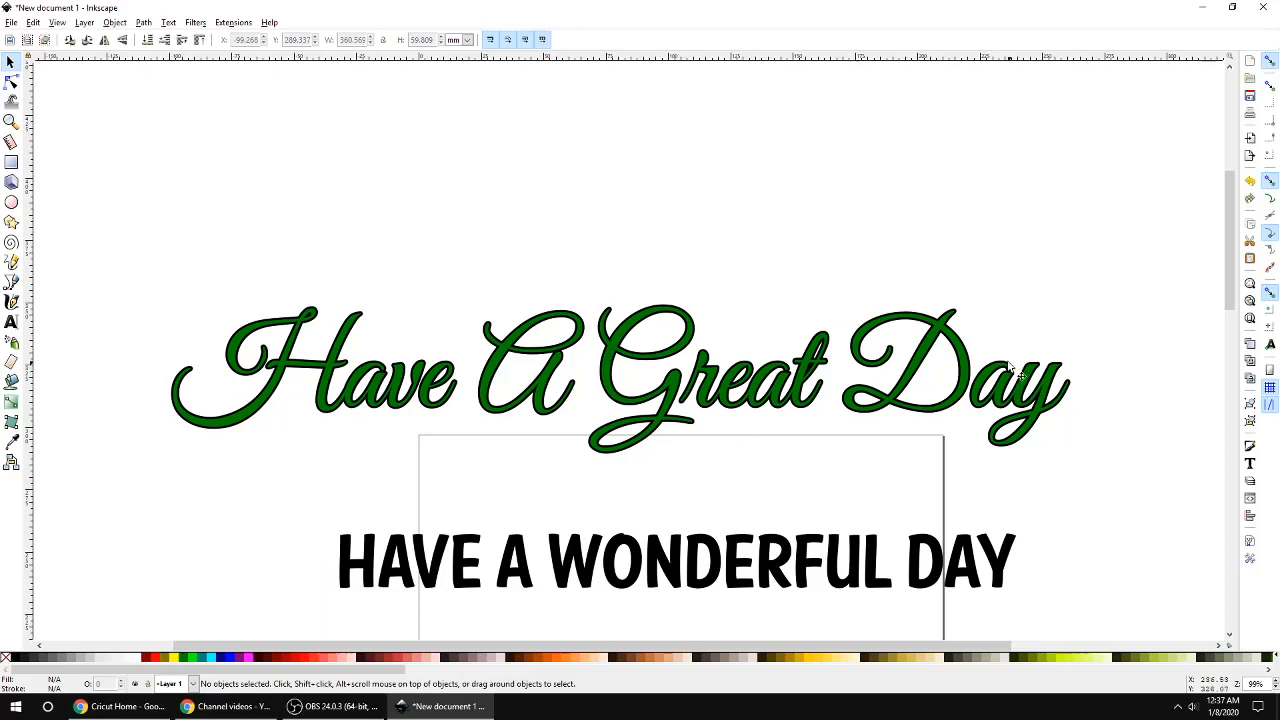
scroll(84, 318, "down", 1)
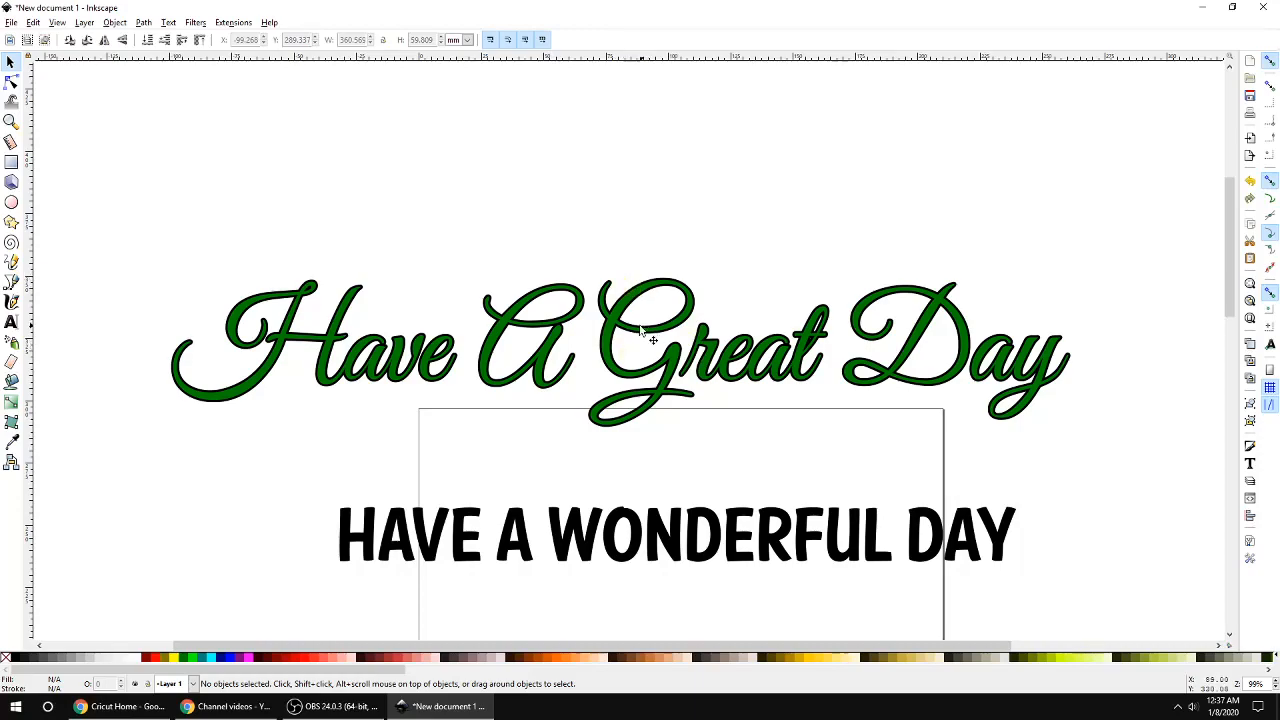
scroll(630, 340, "up", 3)
scroll(630, 338, "up", 2)
scroll(635, 287, "down", 5)
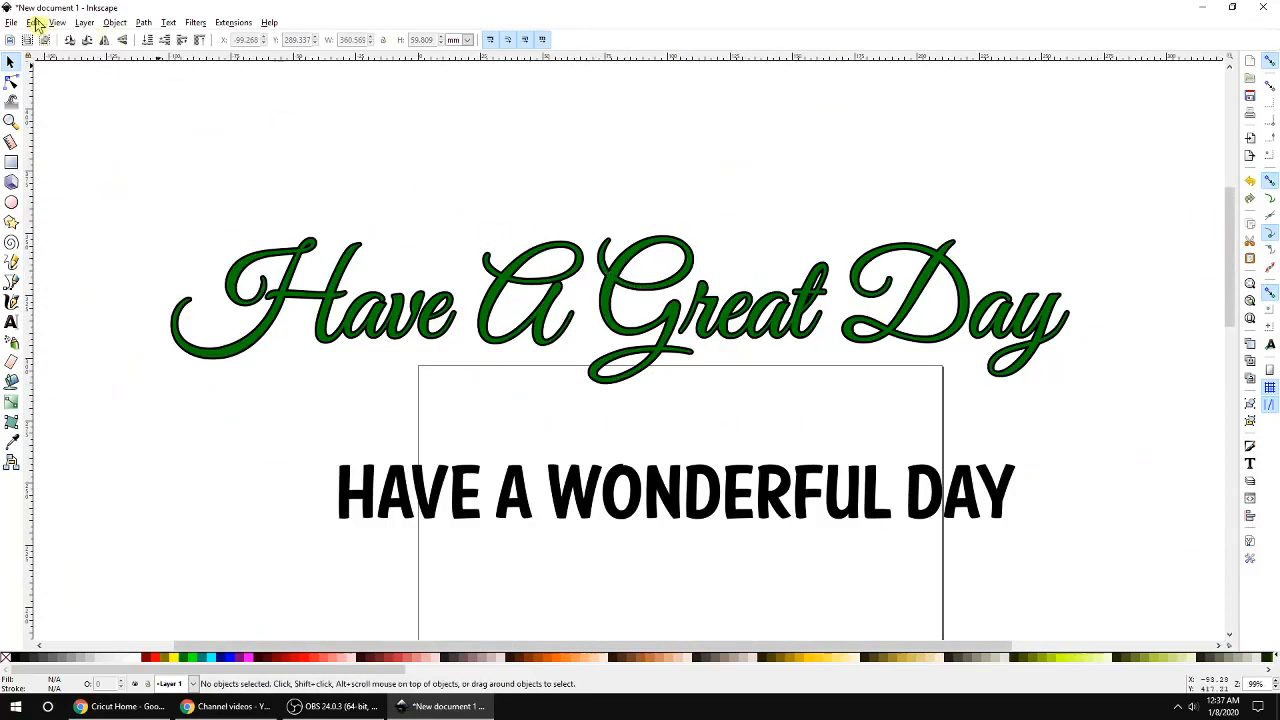
Undo the recolouring, the lowering and every magenta bucket fill until only the plain black Have A Great Day lettering remains.
left_click(33, 22)
left_click(44, 38)
left_click(33, 22)
left_click(44, 38)
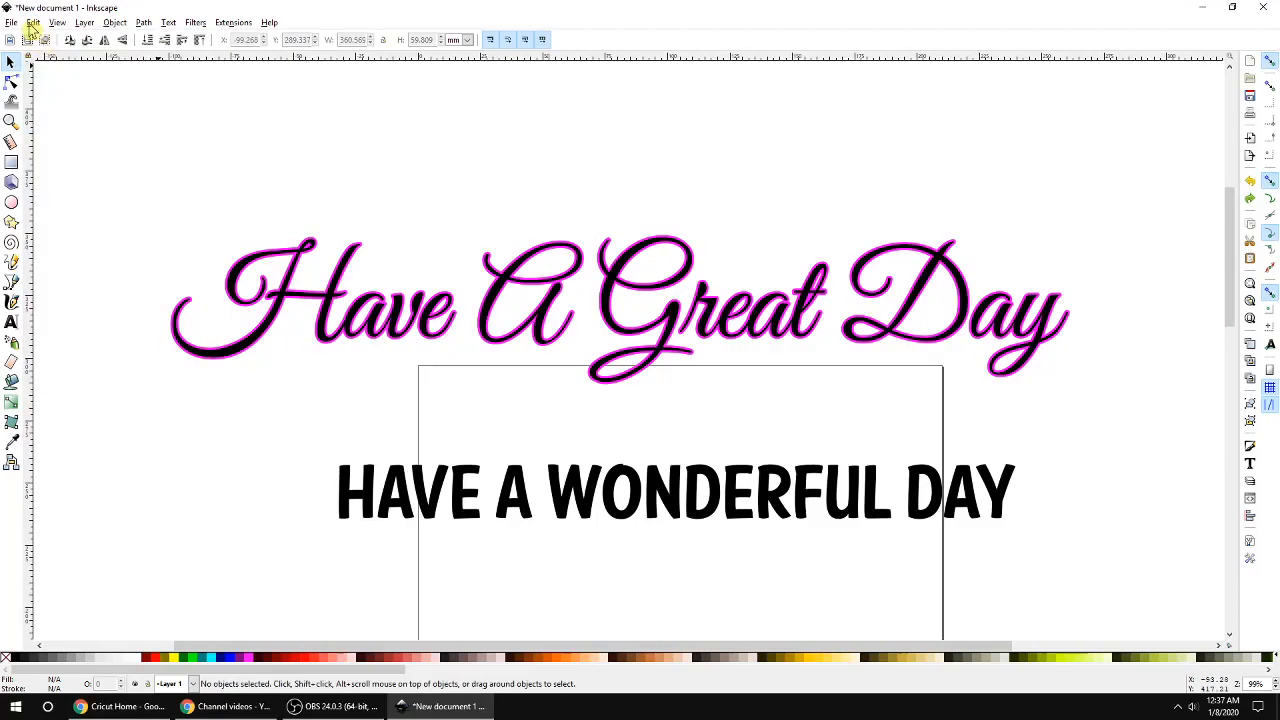
left_click(33, 22)
left_click(44, 38)
left_click(33, 22)
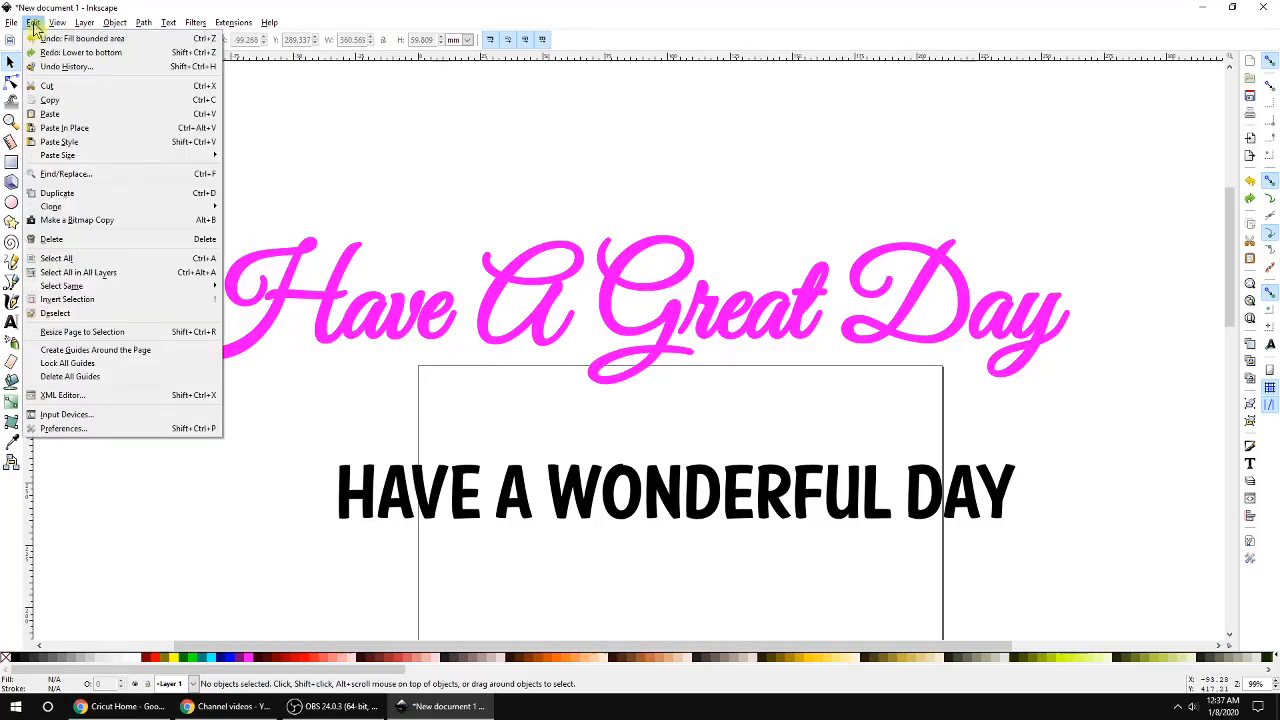
left_click(44, 38)
left_click(33, 22)
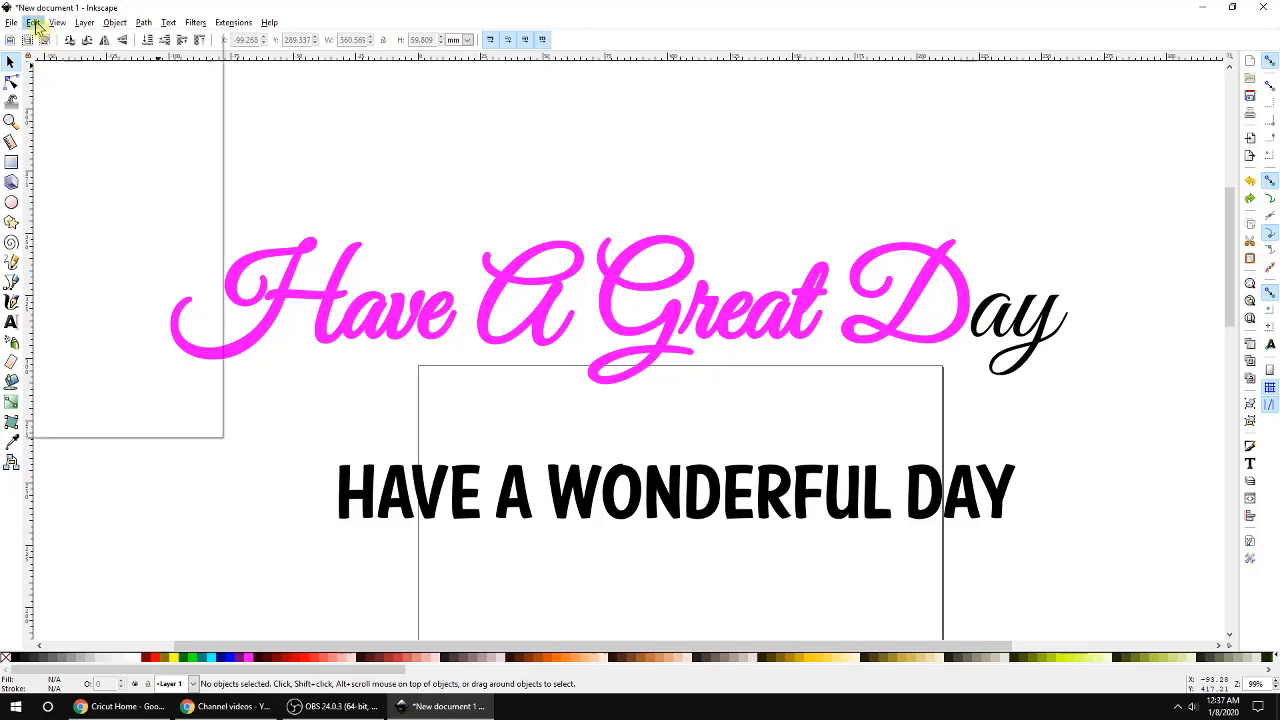
left_click(70, 38)
left_click(33, 22)
left_click(70, 38)
left_click(33, 25)
left_click(40, 38)
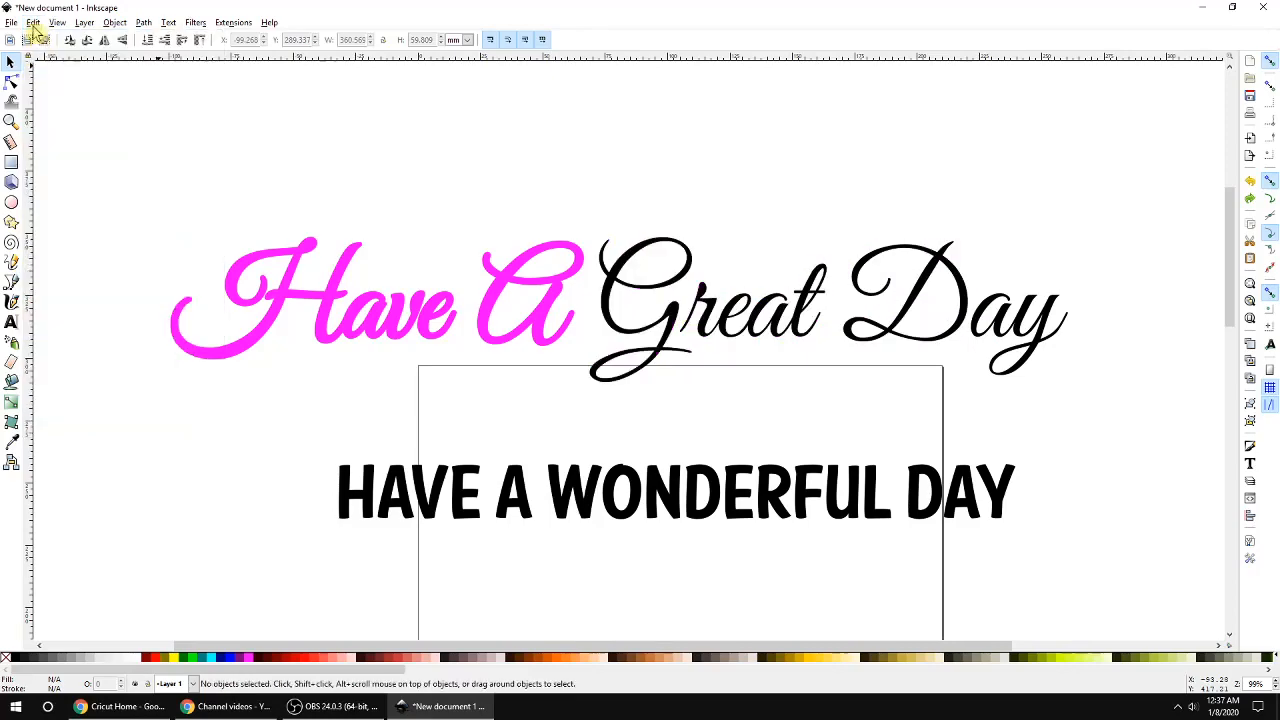
left_click(33, 22)
left_click(40, 38)
left_click(33, 22)
left_click(33, 38)
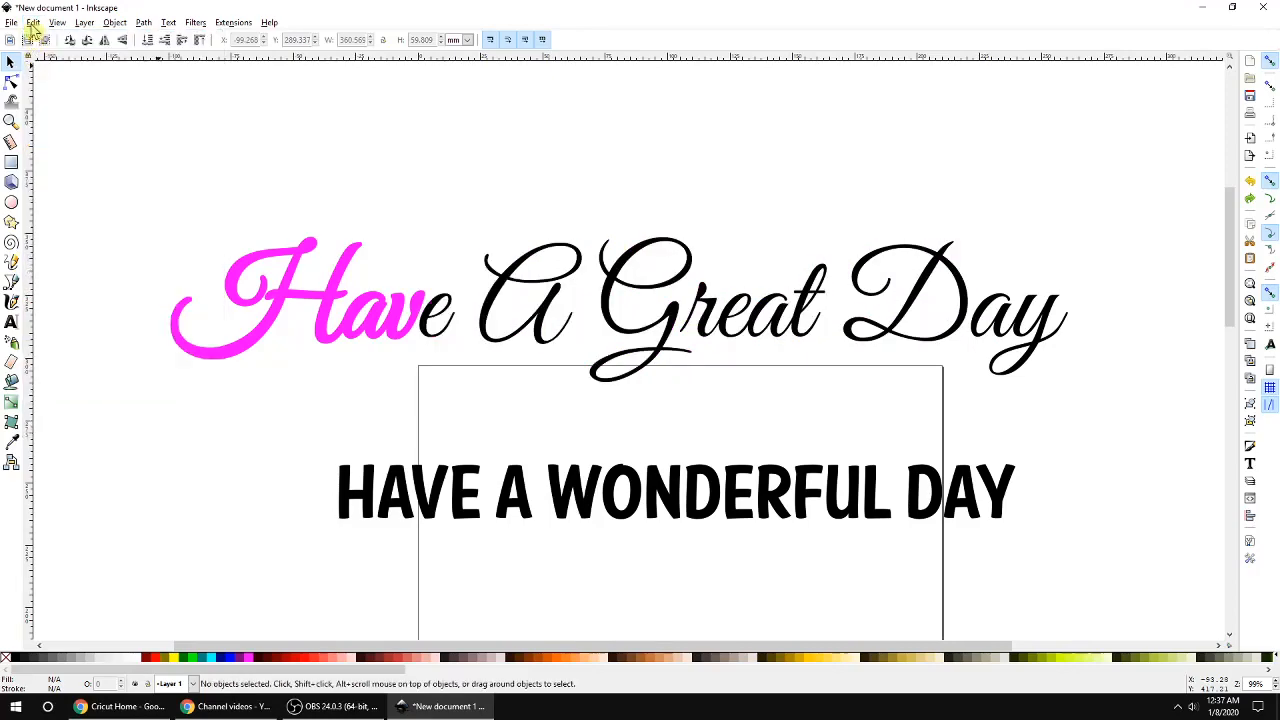
left_click(33, 22)
left_click(40, 38)
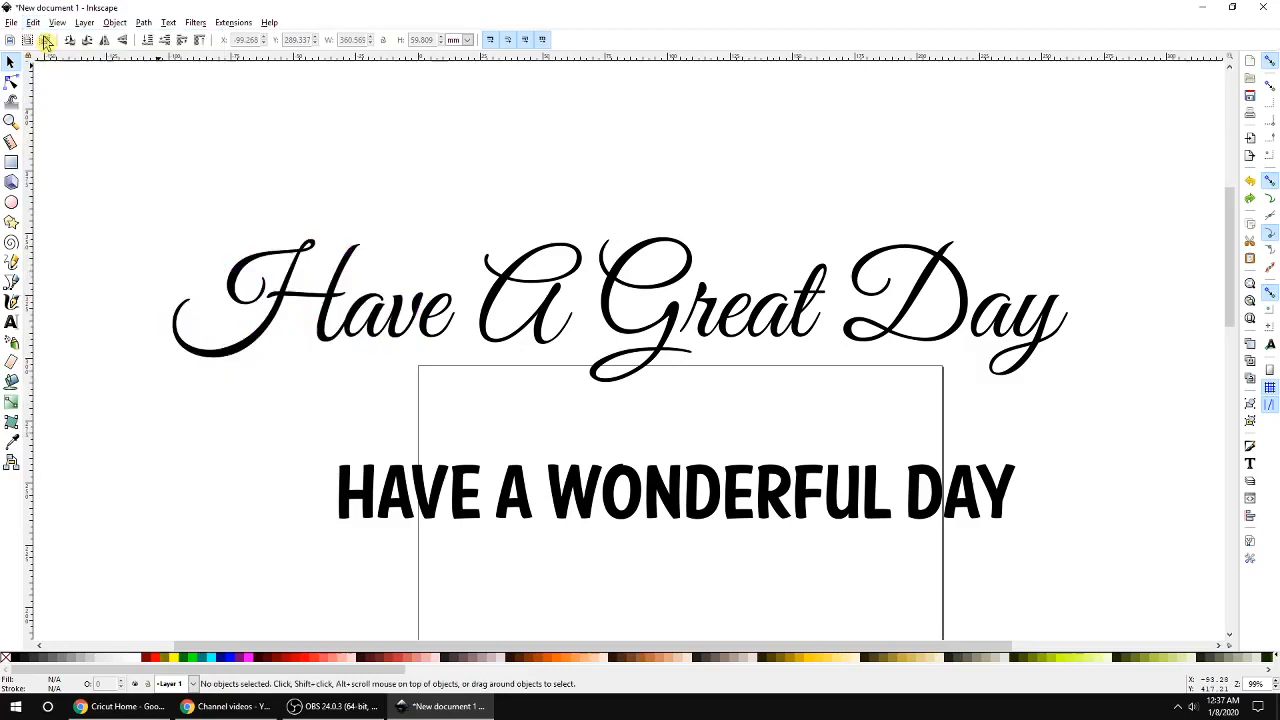
Bucket-fill the word Have in fuchsia with a 4.01 mm grow amount, uniting the e with the rest of the fill.
left_click(11, 380)
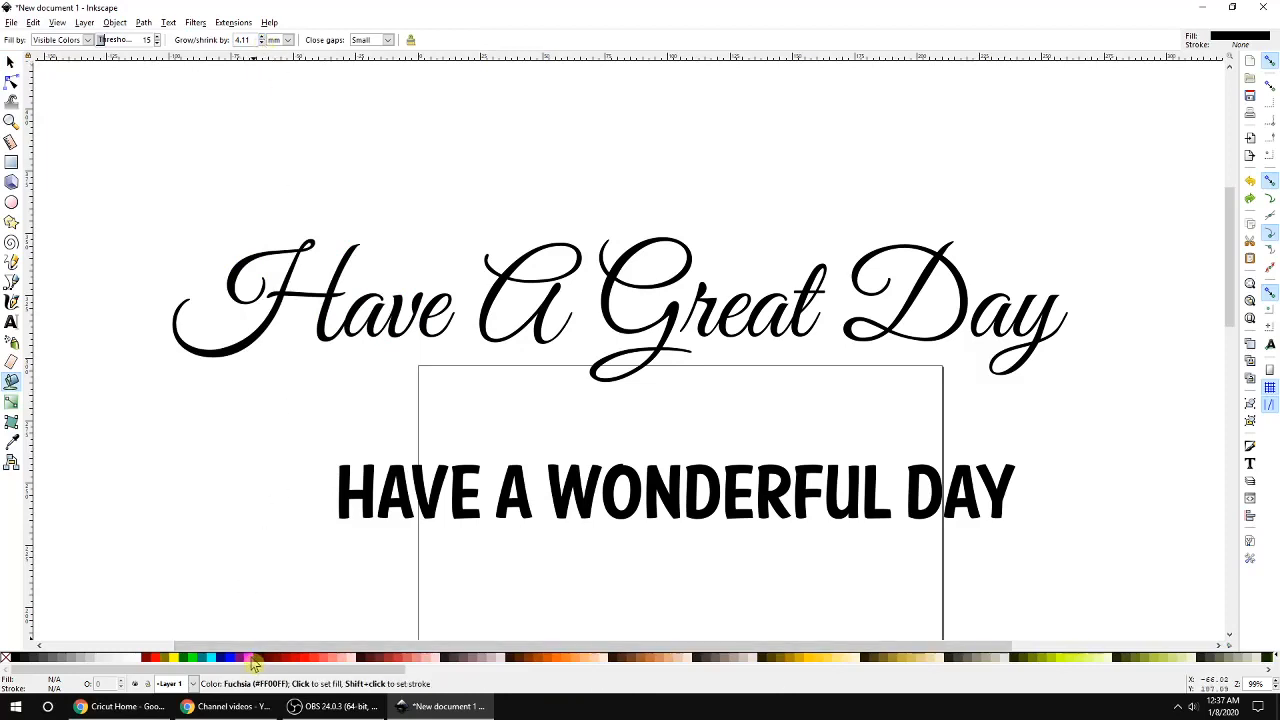
left_click(252, 658)
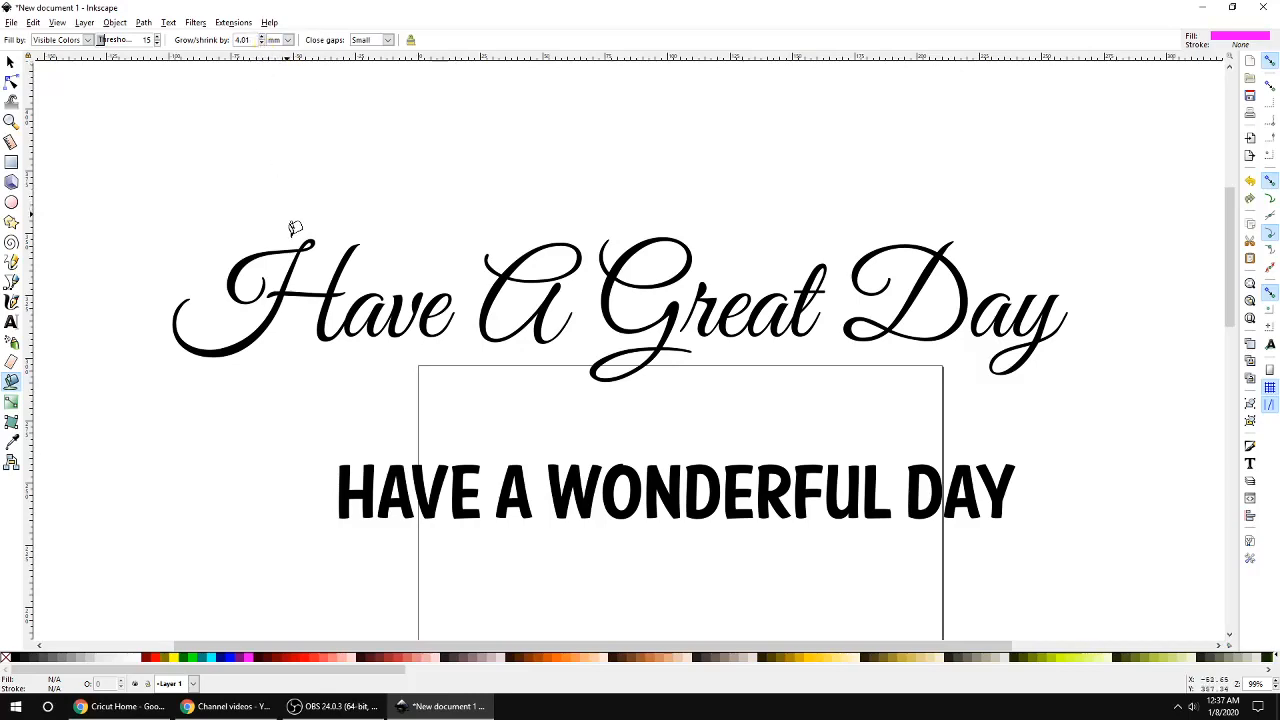
scroll(300, 224, "up", 3, "ctrl")
left_click(302, 250)
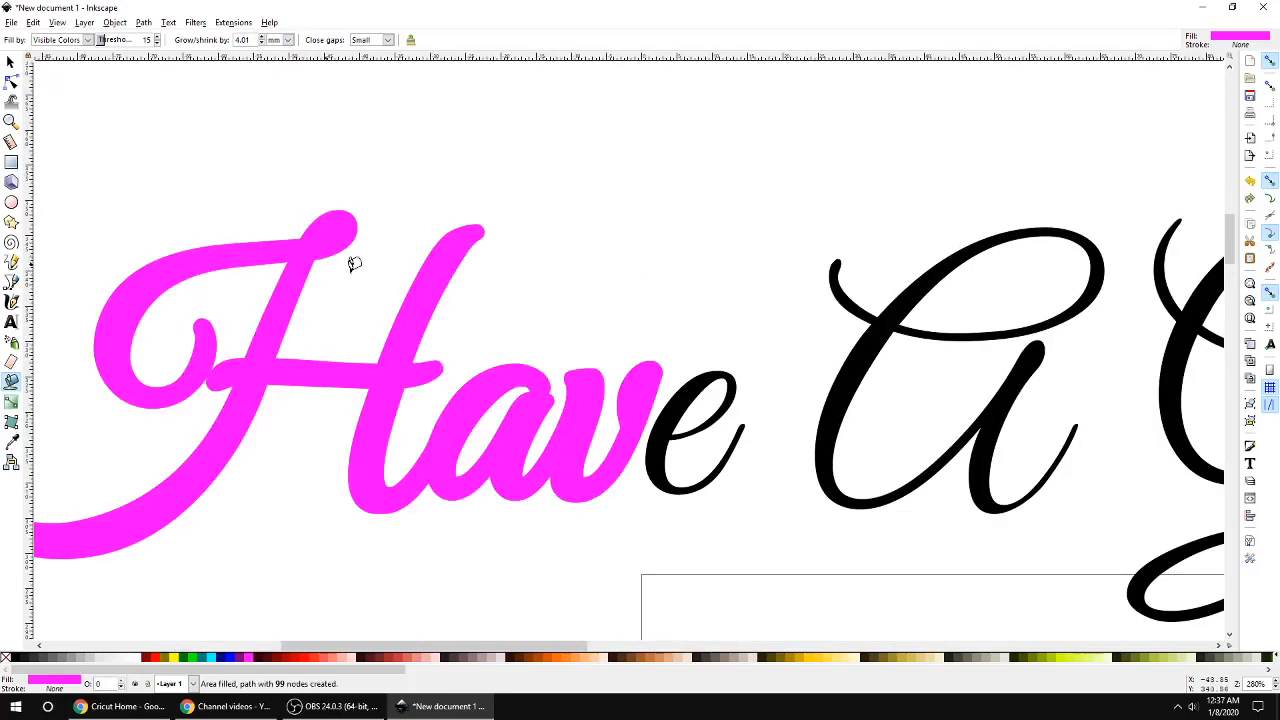
left_click(670, 396, "shift")
scroll(383, 245, "down", 3, "ctrl")
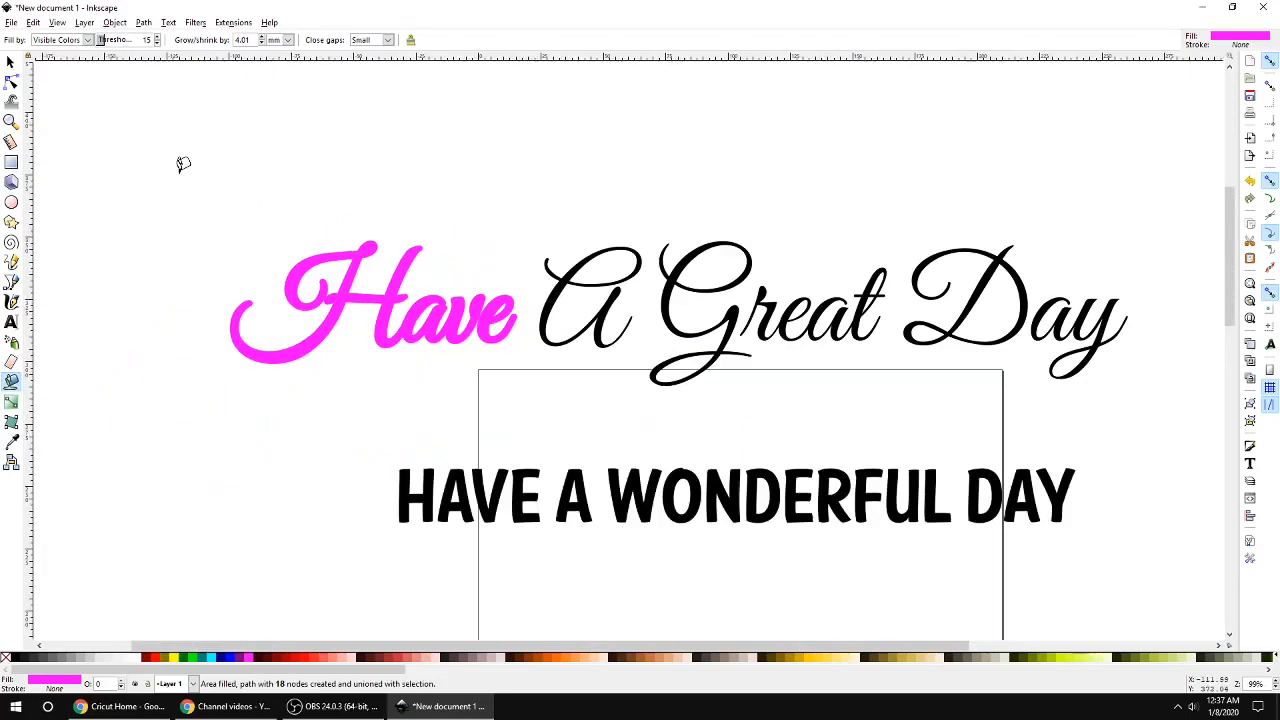
Lower the magenta Have fill to the bottom and inspect the outline around the black letters.
left_click(10, 61)
left_click(115, 22)
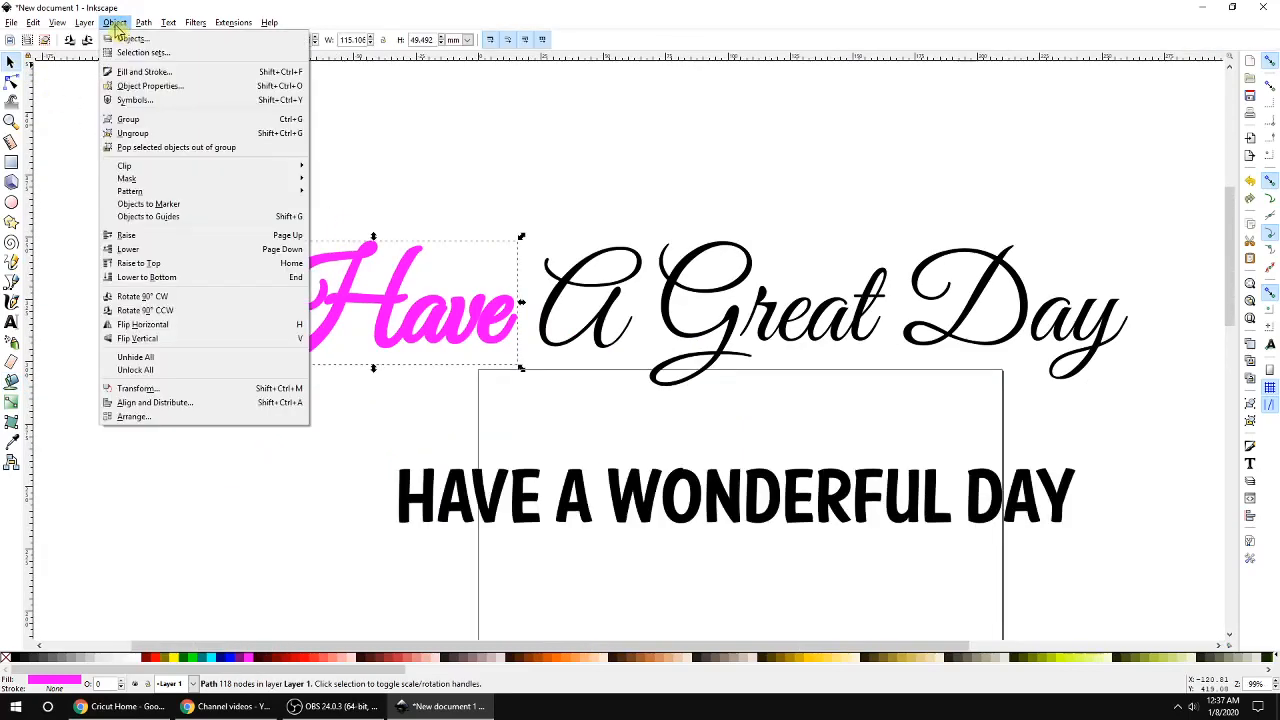
left_click(180, 278)
scroll(434, 289, "up", 4, "ctrl")
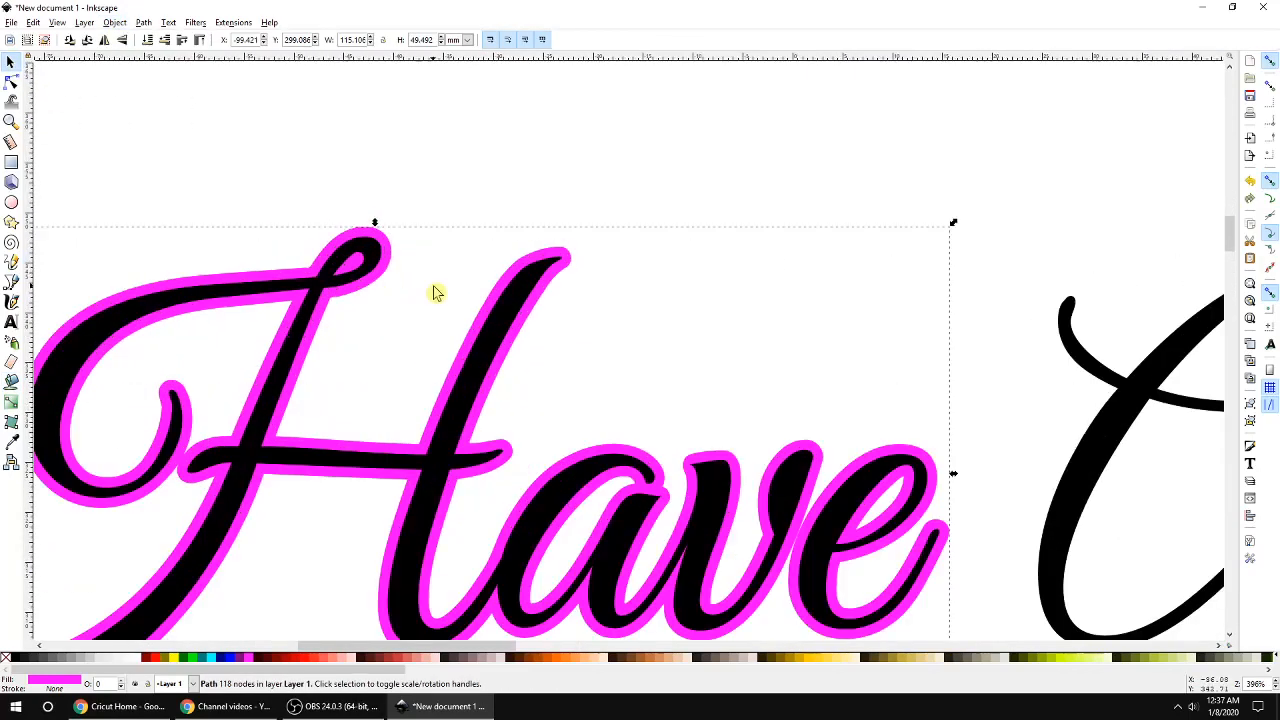
scroll(457, 309, "down", 4, "ctrl")
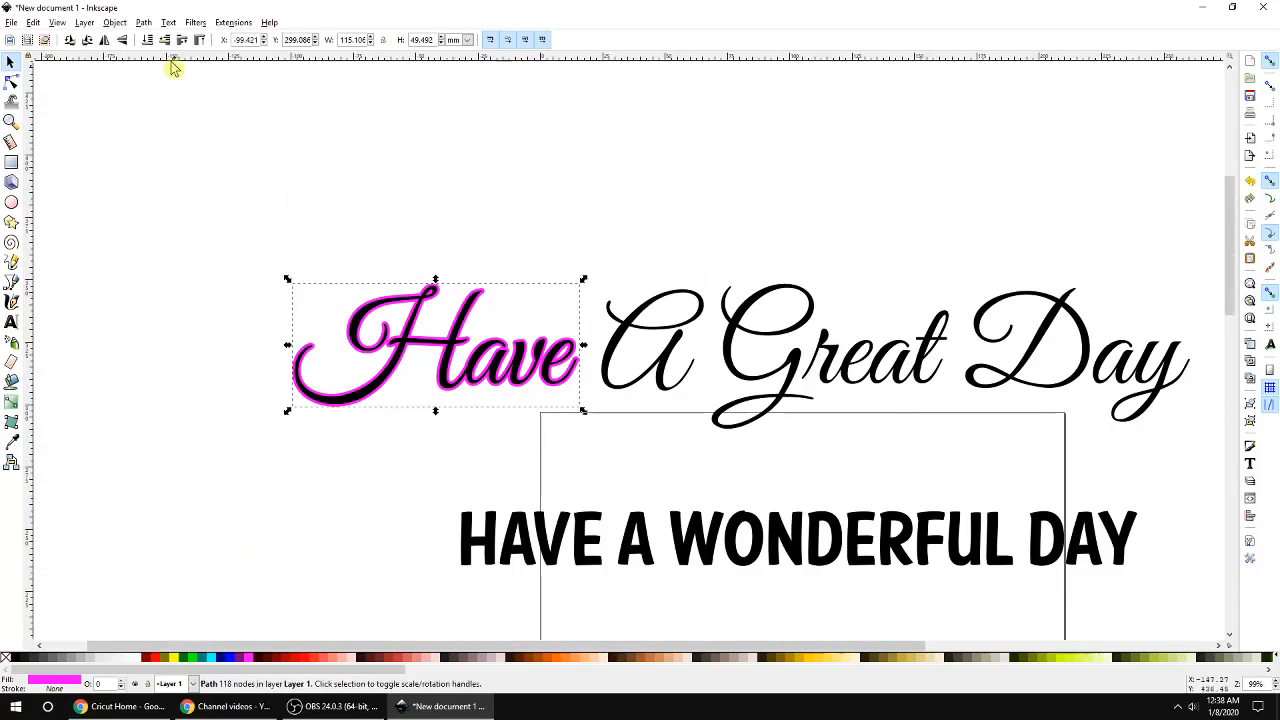
Undo the lowering and the magenta bucket fills on the word Have.
left_click(33, 23)
left_click(45, 39)
left_click(33, 22)
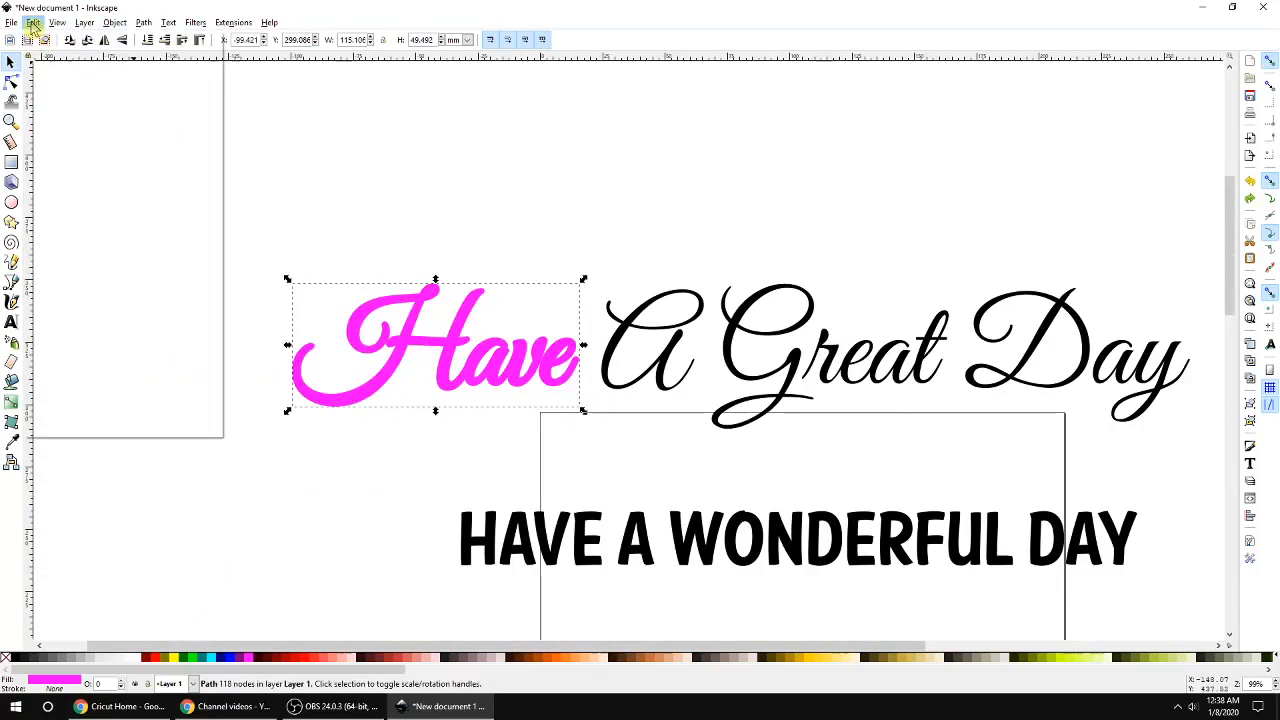
left_click(45, 38)
left_click(33, 22)
left_click(45, 38)
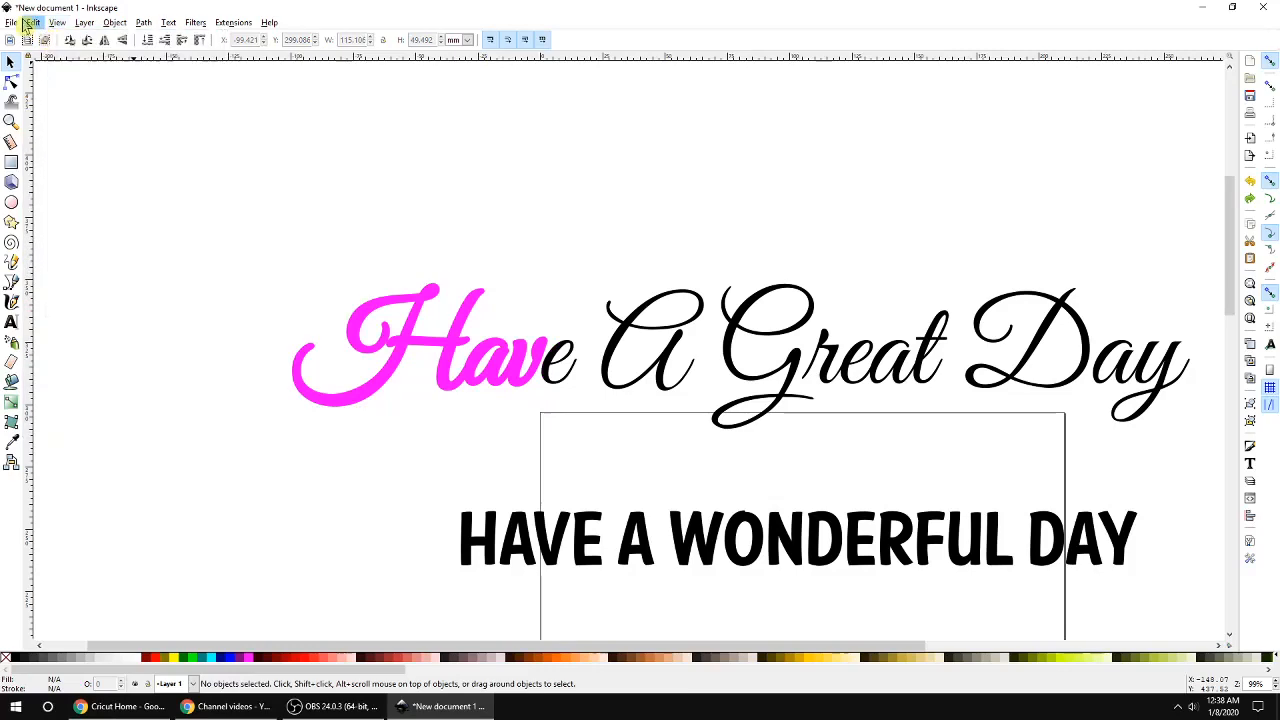
left_click(33, 22)
left_click(45, 38)
Bucket-fill the word Have in magenta with the grow amount set to 5.51 mm, uniting all its letters into one shape.
left_click(10, 381)
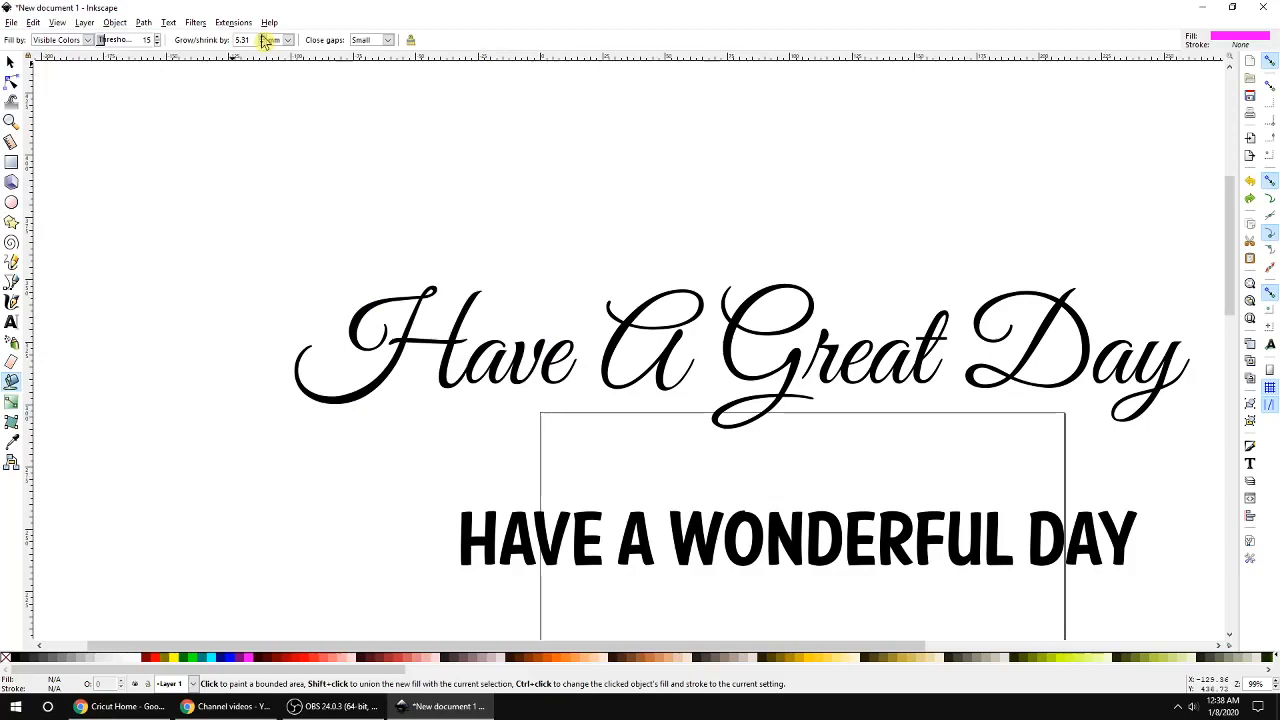
scroll(416, 290, "up", 4, "ctrl")
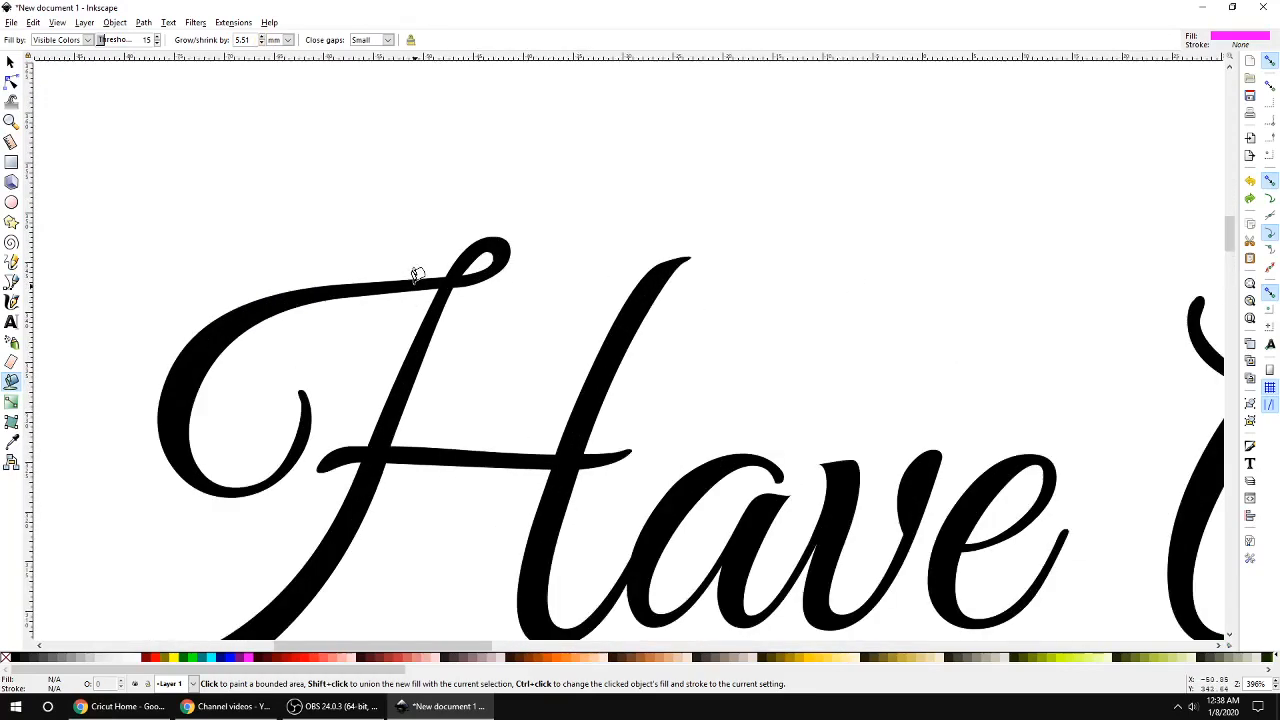
left_click(984, 464, "shift")
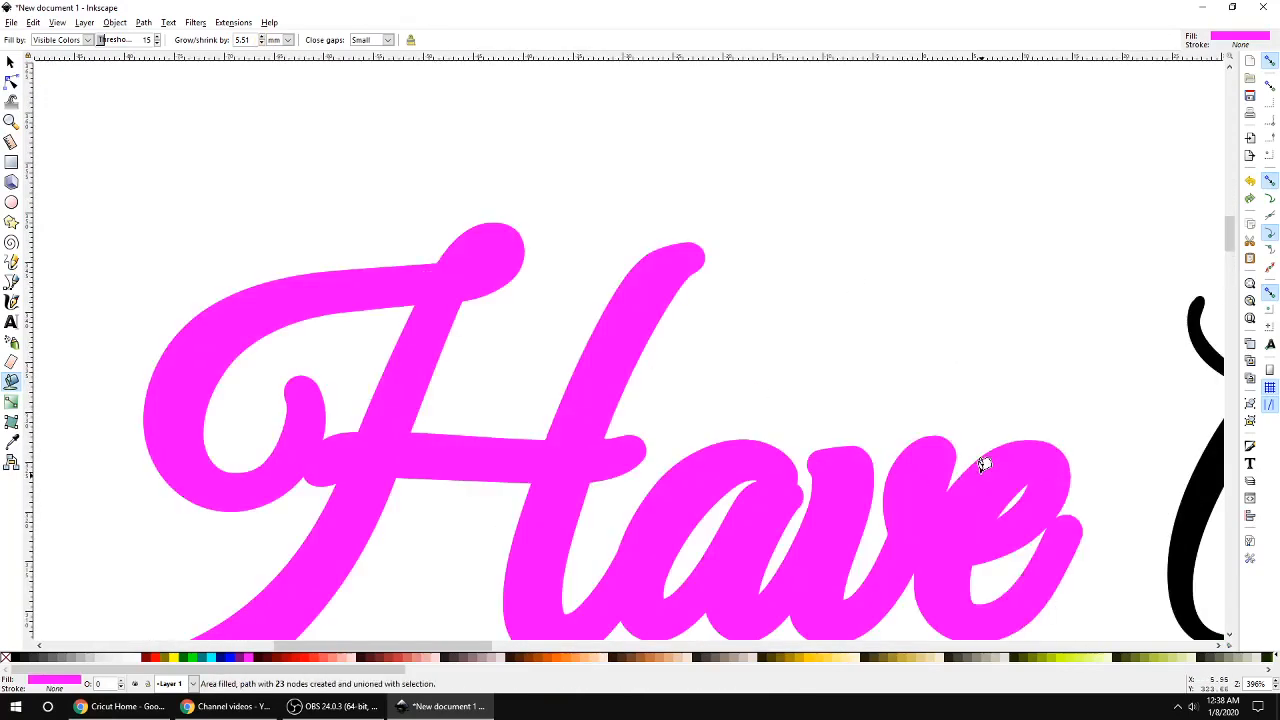
Lower the magenta Have fill to the bottom behind the black lettering and deselect it.
left_click(10, 60)
scroll(311, 194, "down", 2, "ctrl")
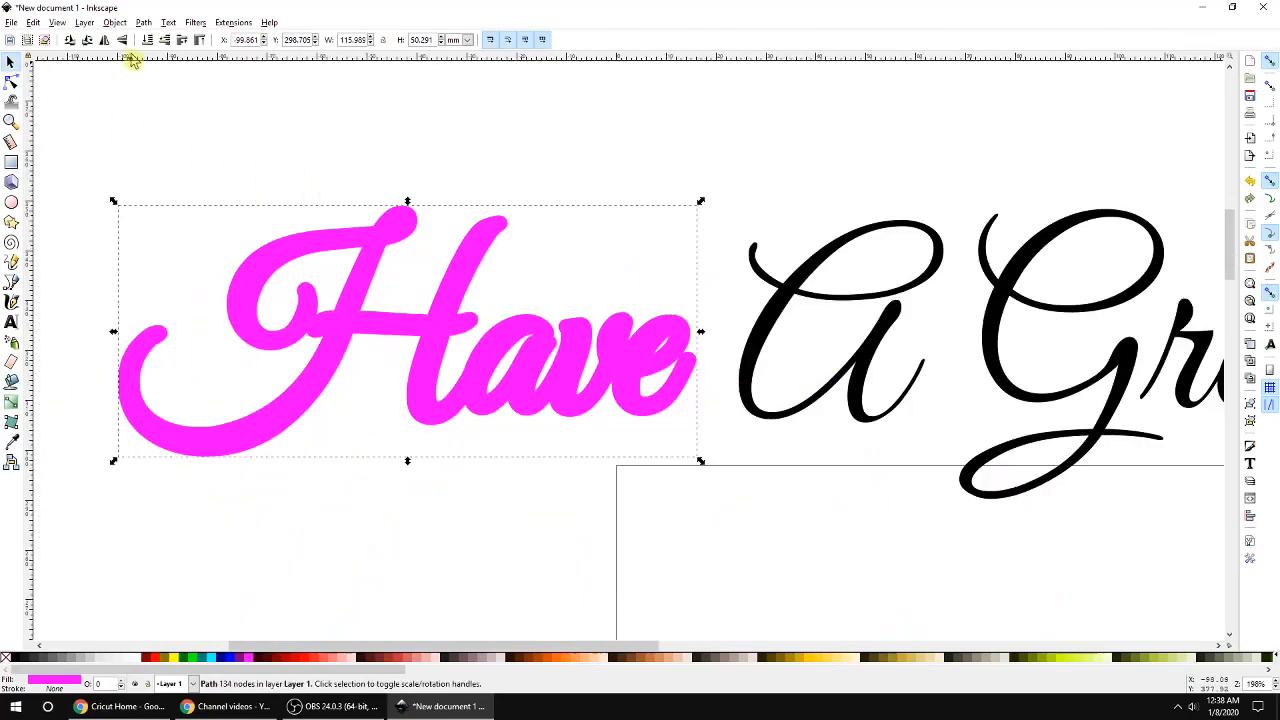
left_click(118, 23)
left_click(250, 277)
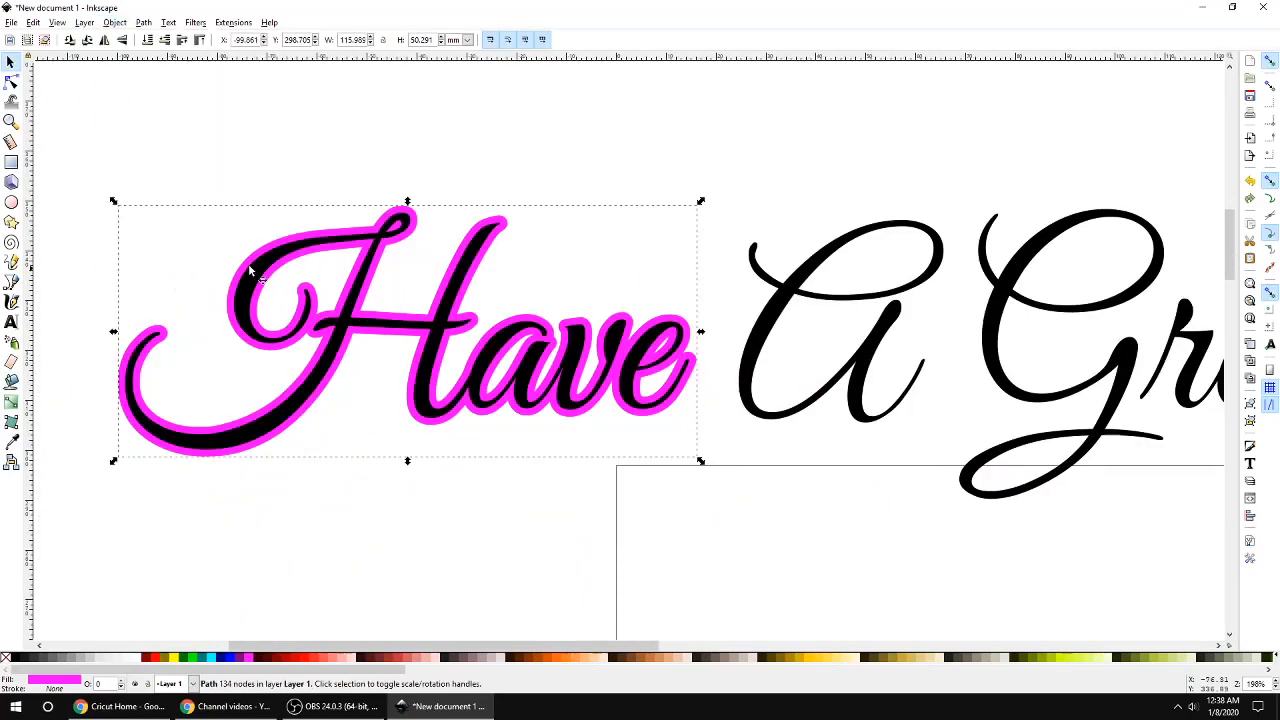
left_click(632, 162)
Bucket-fill the words A, Great and Day in magenta with the same 5.51 mm grow amount, uniting them into one selected shape.
scroll(632, 162, "down", 2, "ctrl")
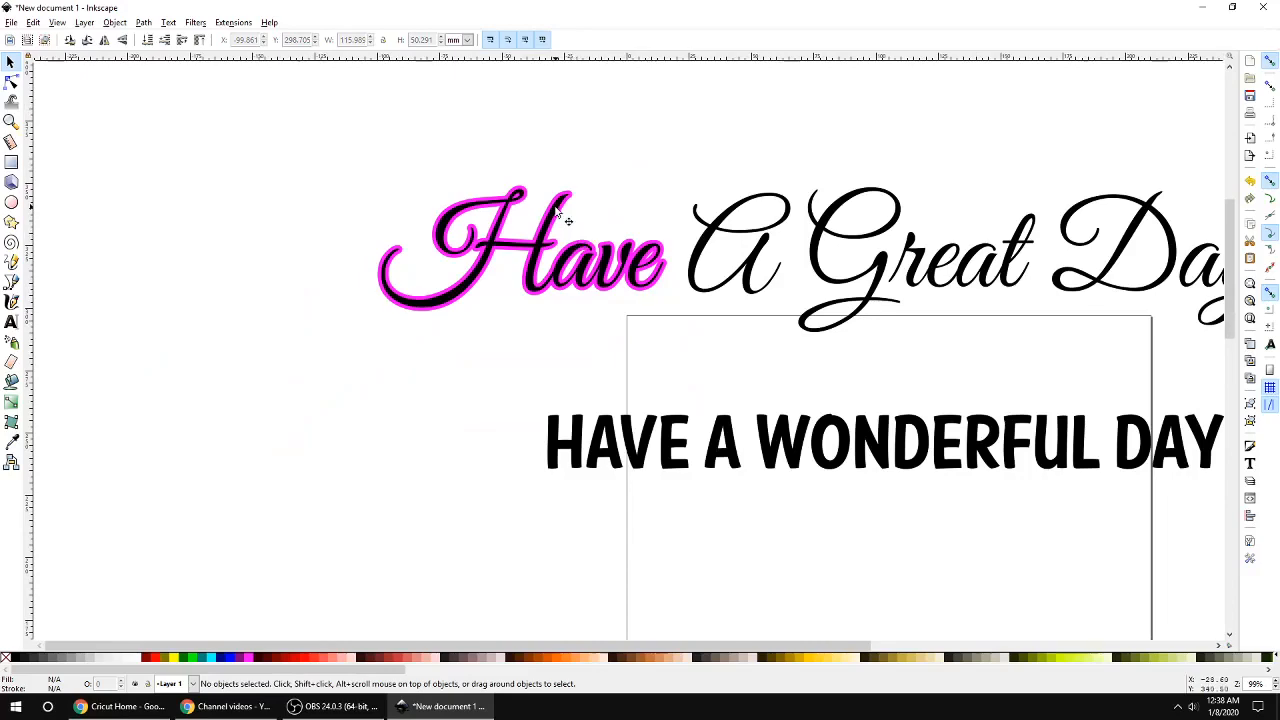
scroll(414, 349, "down", 1, "ctrl")
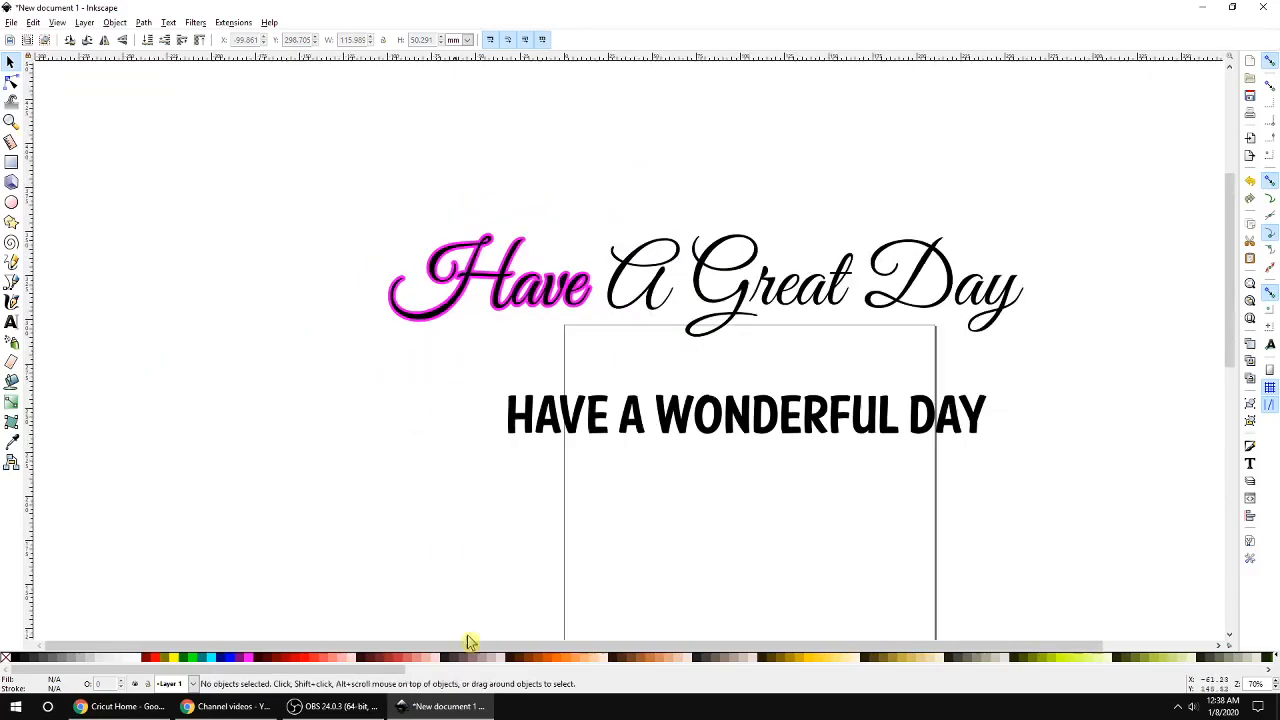
left_click_drag(511, 647, 586, 648)
left_click(11, 381)
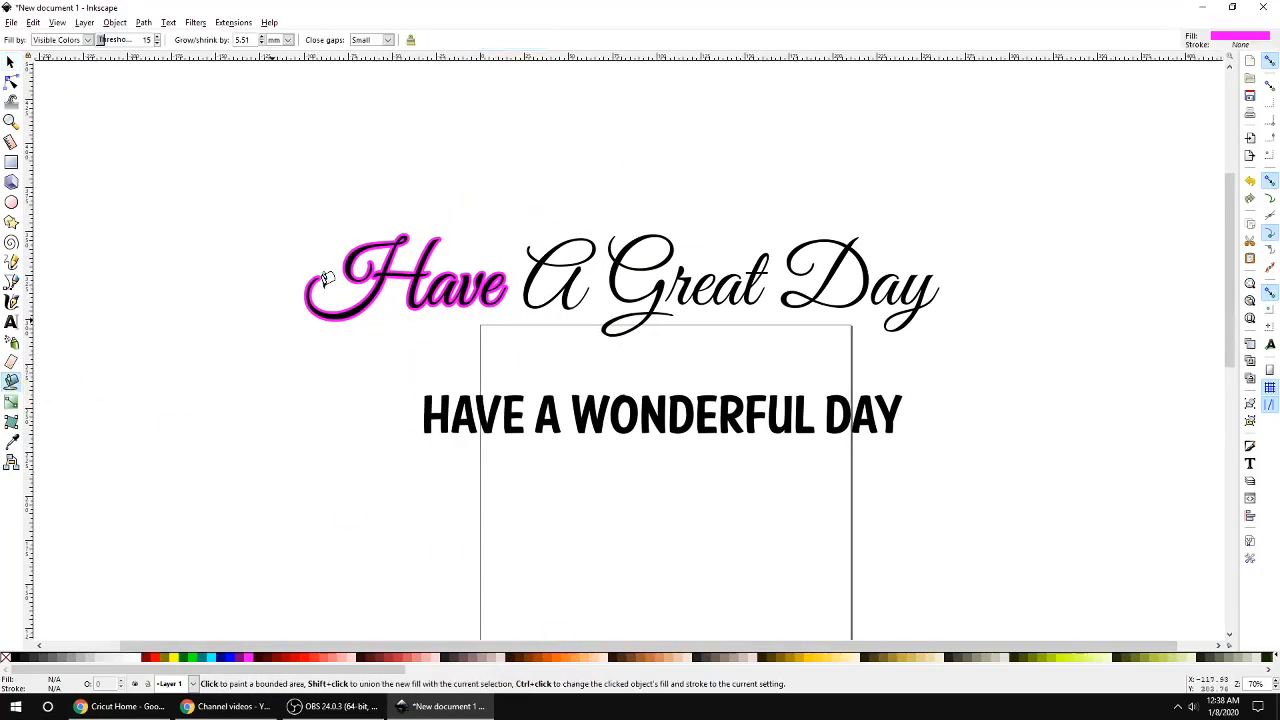
scroll(466, 257, "up", 3, "ctrl")
left_click(680, 251)
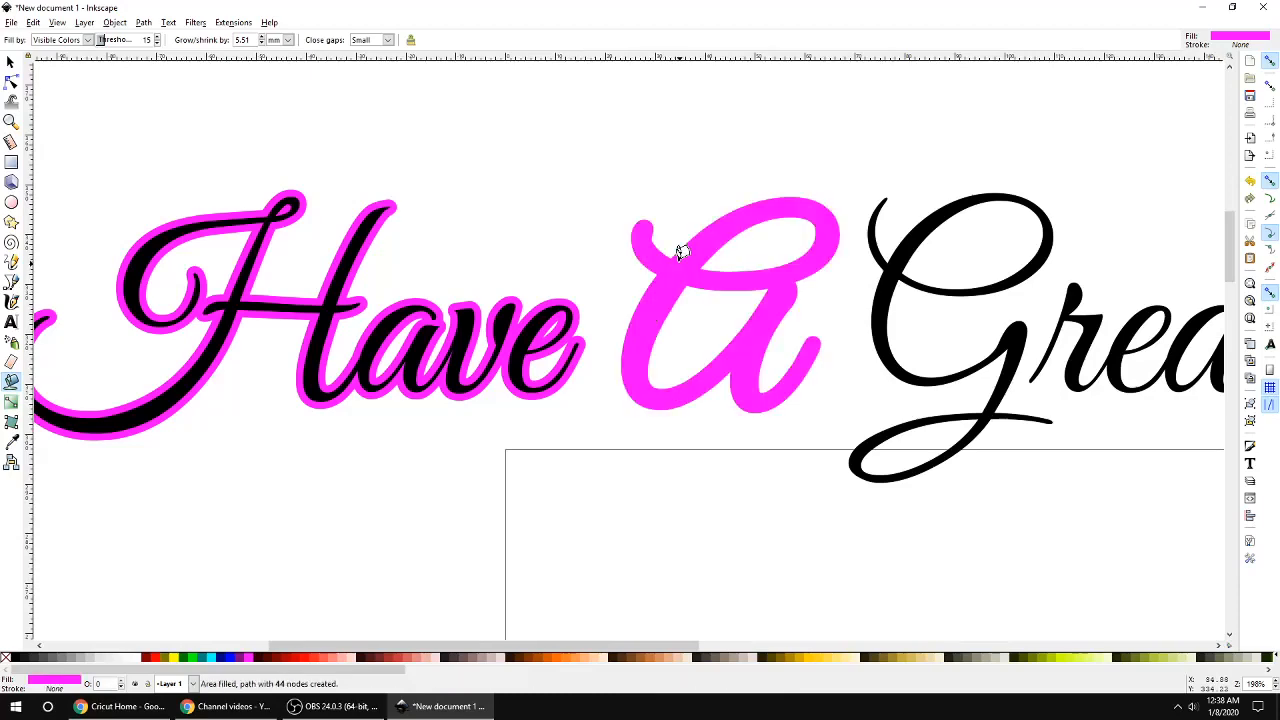
left_click(905, 235, "shift")
left_click_drag(588, 648, 790, 655)
left_click(522, 292, "shift")
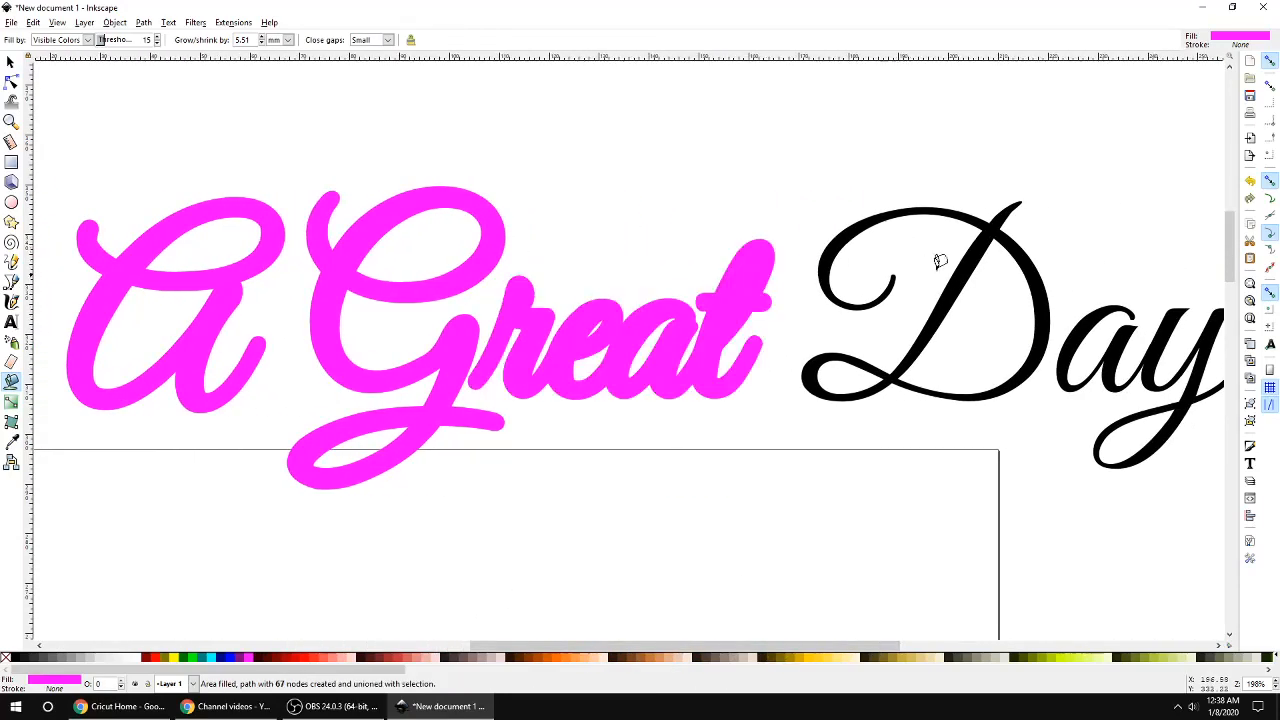
left_click(983, 235, "shift")
left_click(1130, 328, "shift")
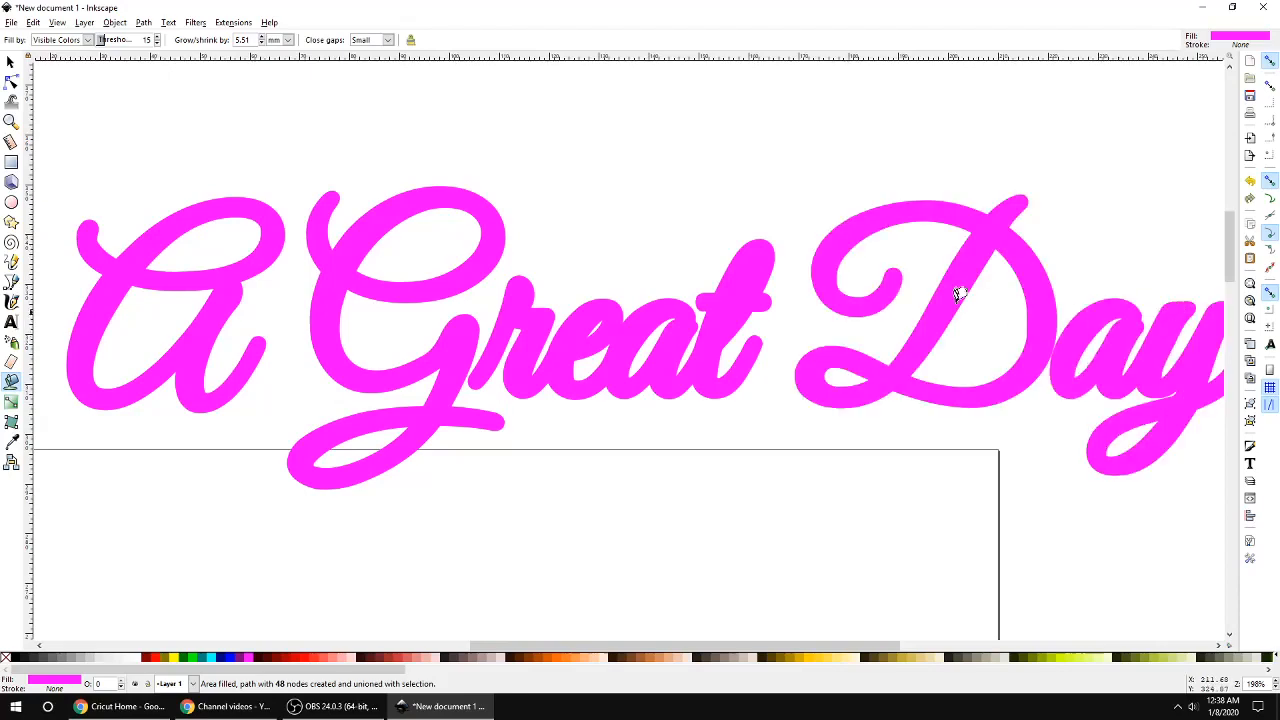
scroll(804, 305, "down", 3)
left_click(10, 62)
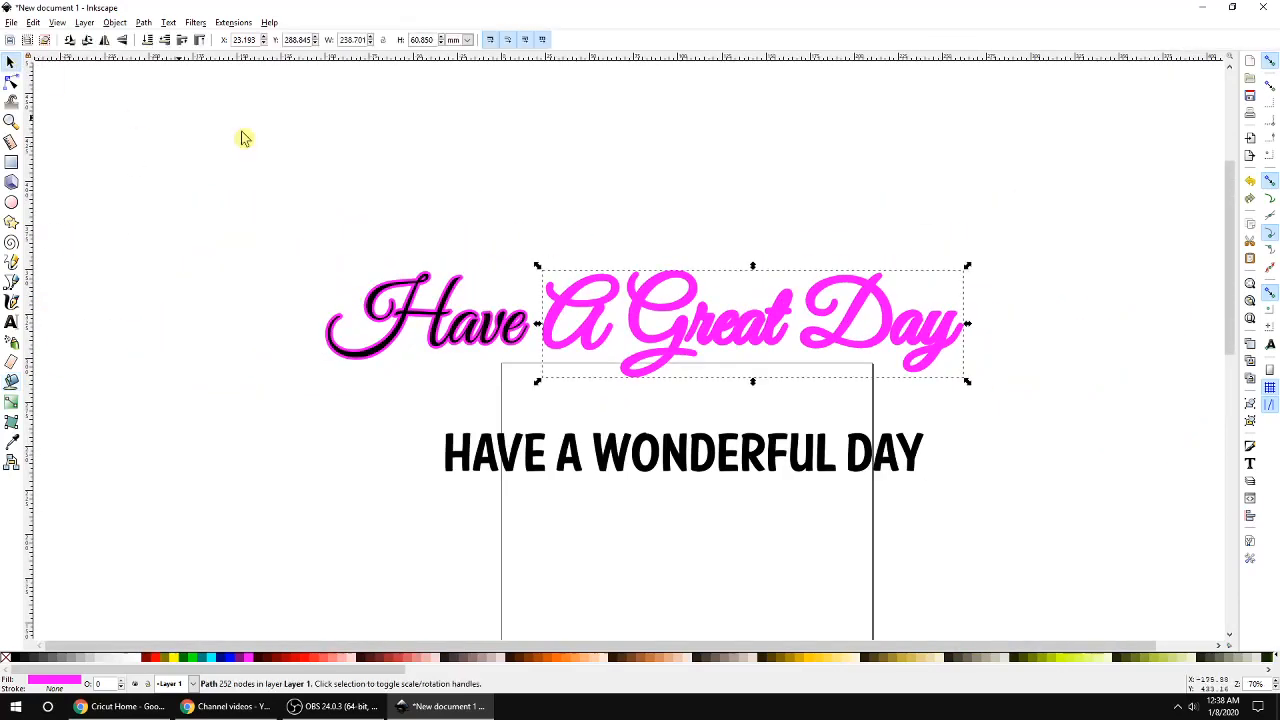
Lower the magenta fill of A Great Day to the bottom behind its black lettering and deselect it.
left_click(115, 22)
left_click(160, 277)
left_click(626, 151)
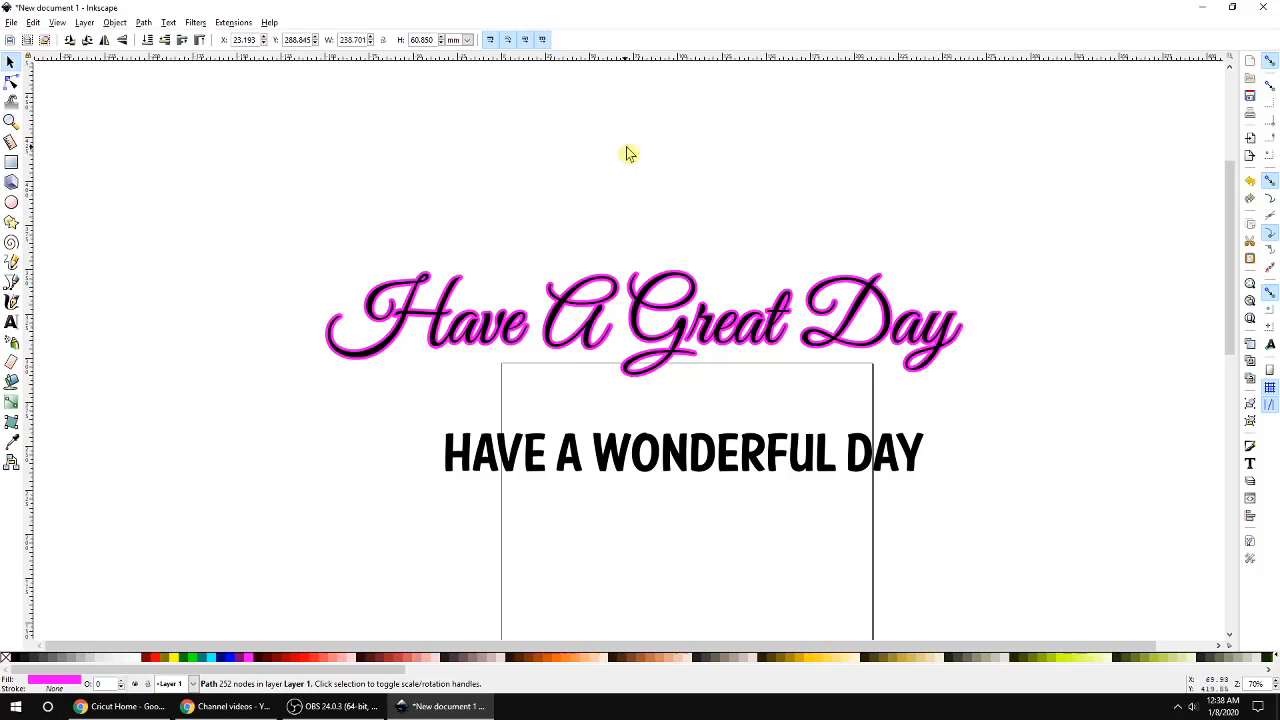
Select the Have A Great Day lettering together with both magenta outlines and group them into one object.
left_click_drag(988, 276, 180, 412)
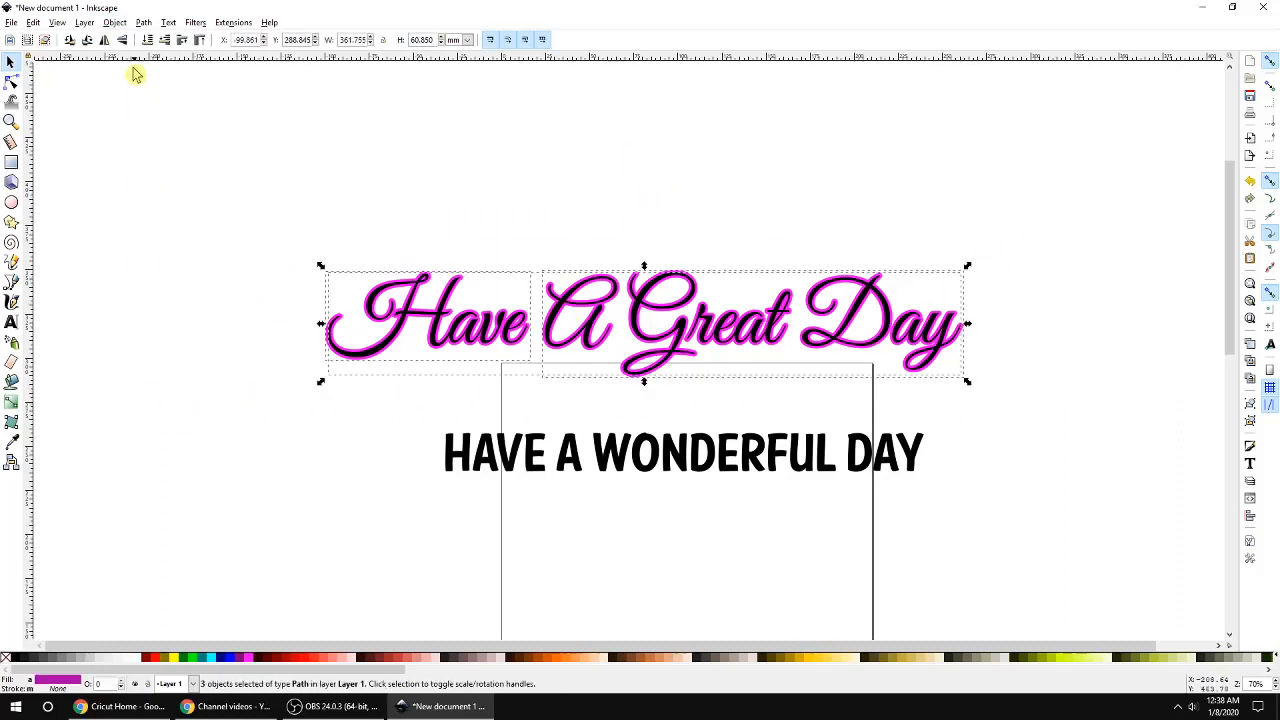
left_click(112, 22)
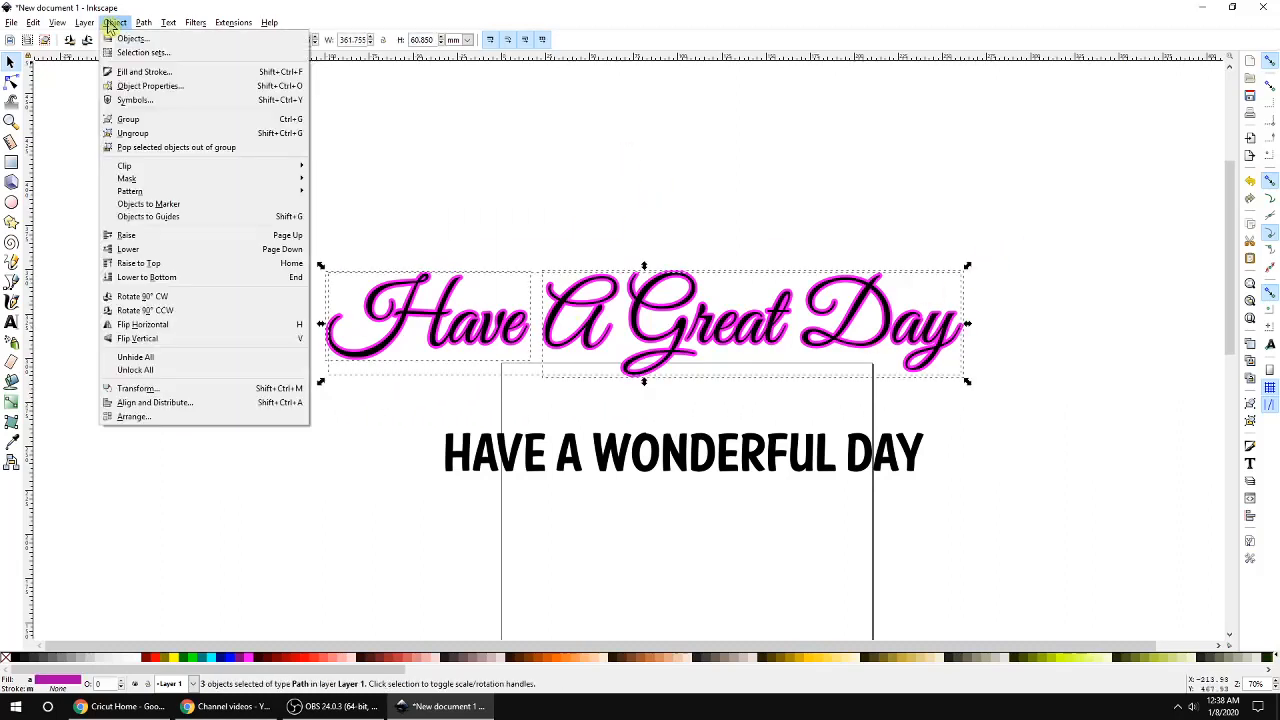
left_click(110, 114)
Scale the grouped Have A Great Day phrase down to about 184 mm wide, place it just above the page, and deselect it.
left_click_drag(686, 271, 686, 172)
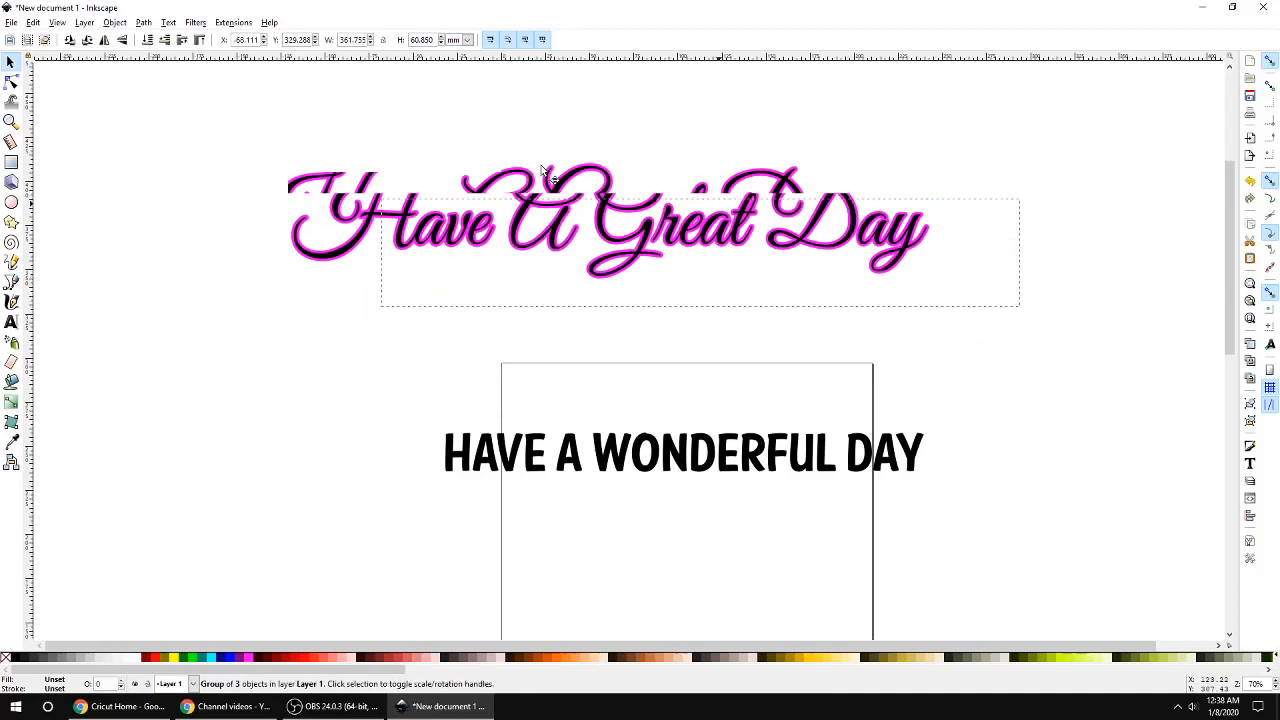
left_click_drag(949, 277, 663, 224)
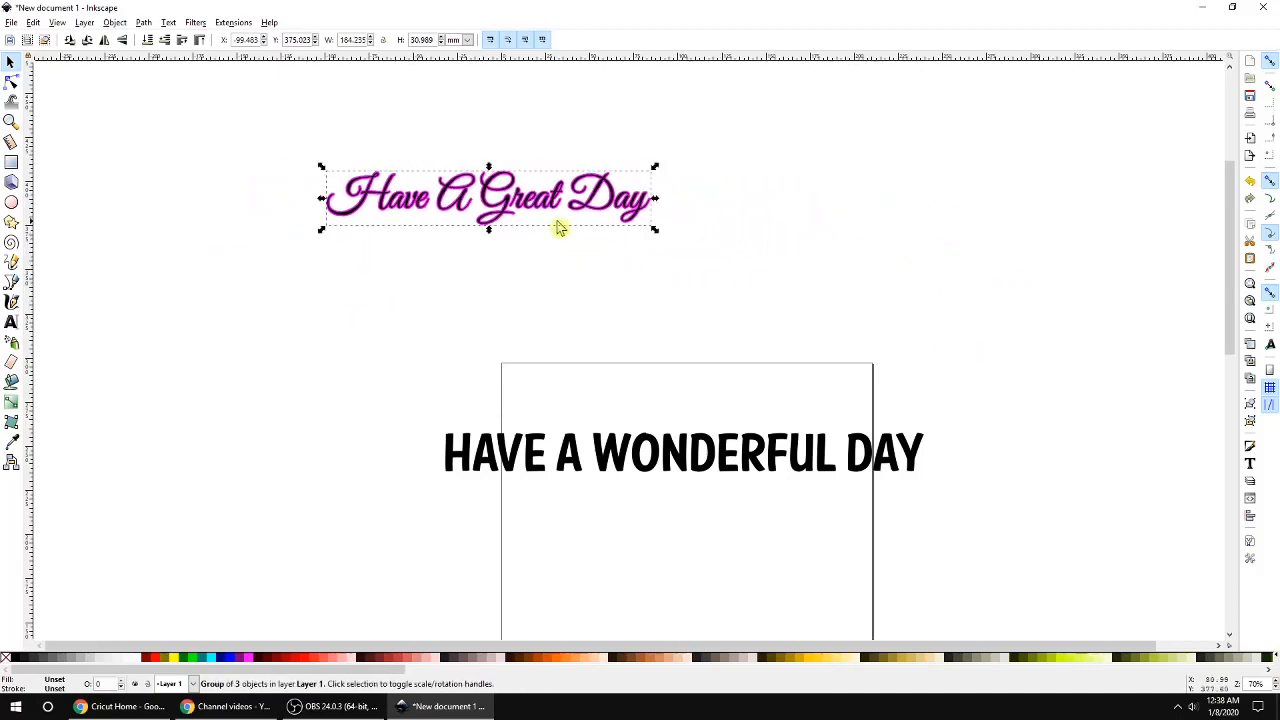
left_click_drag(560, 226, 761, 349)
scroll(799, 347, "up", 4)
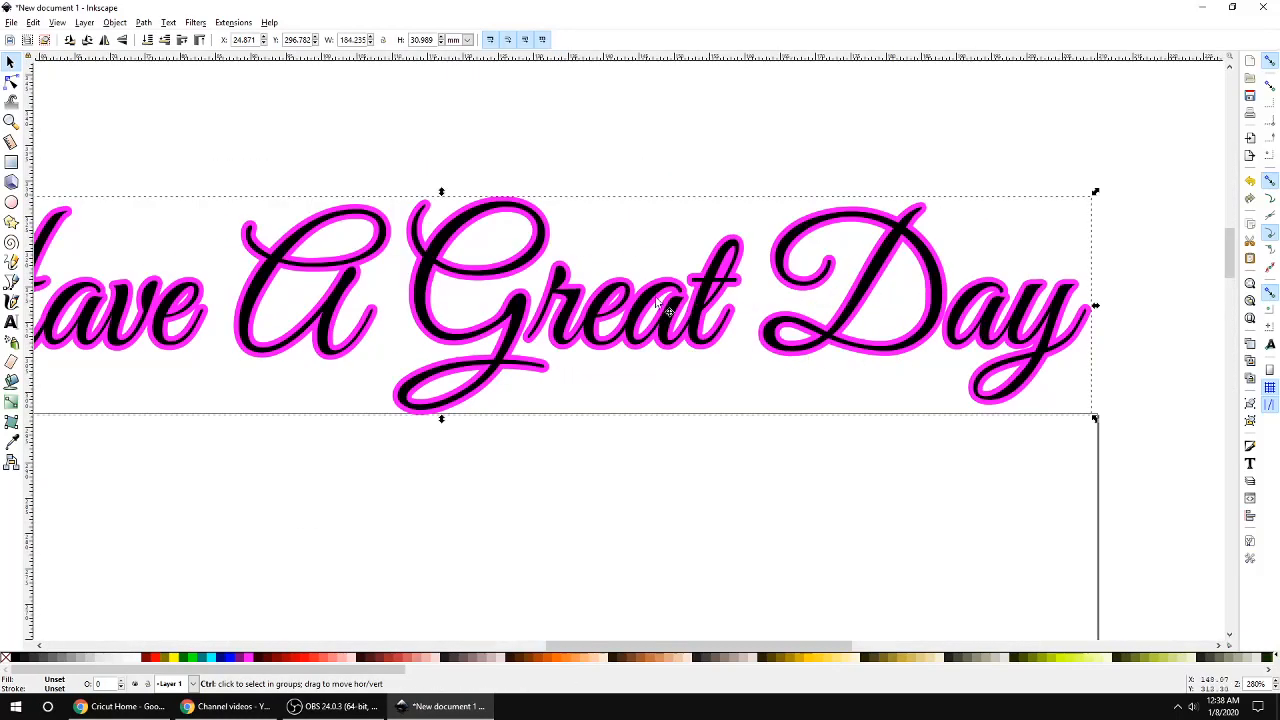
scroll(689, 318, "down", 1)
left_click_drag(797, 325, 793, 288)
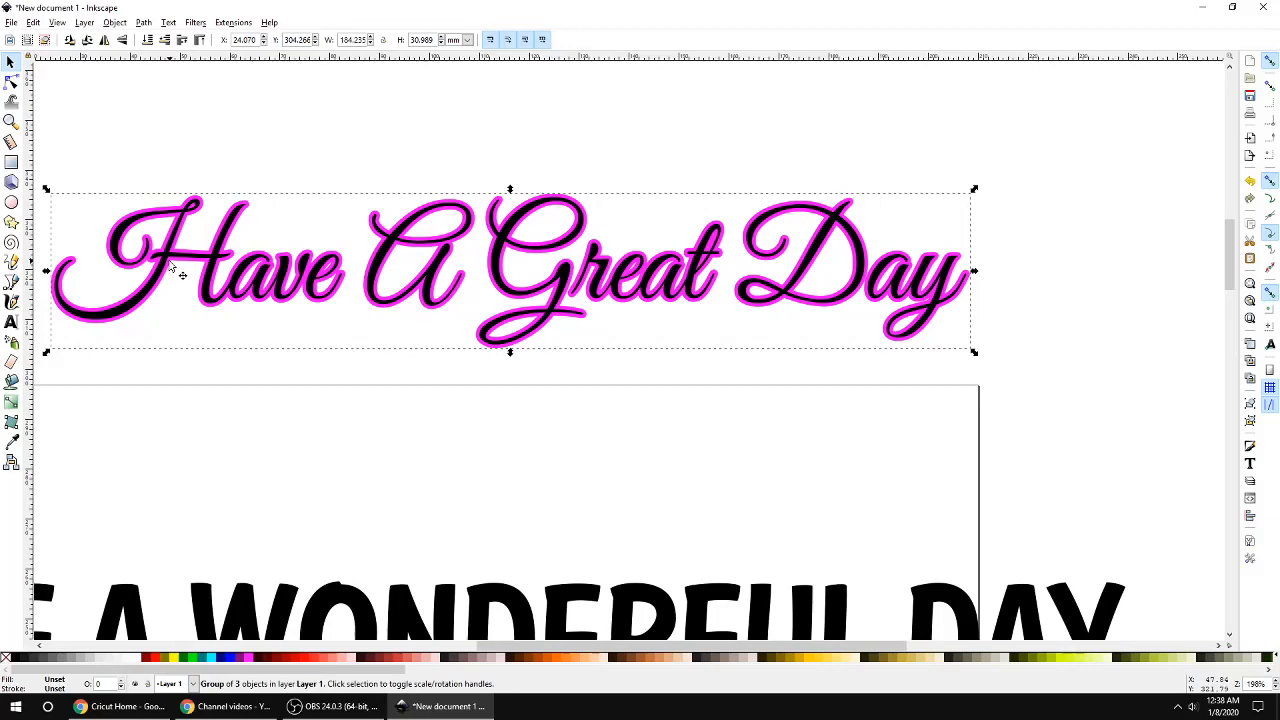
scroll(277, 289, "down", 2)
scroll(234, 289, "up", 1)
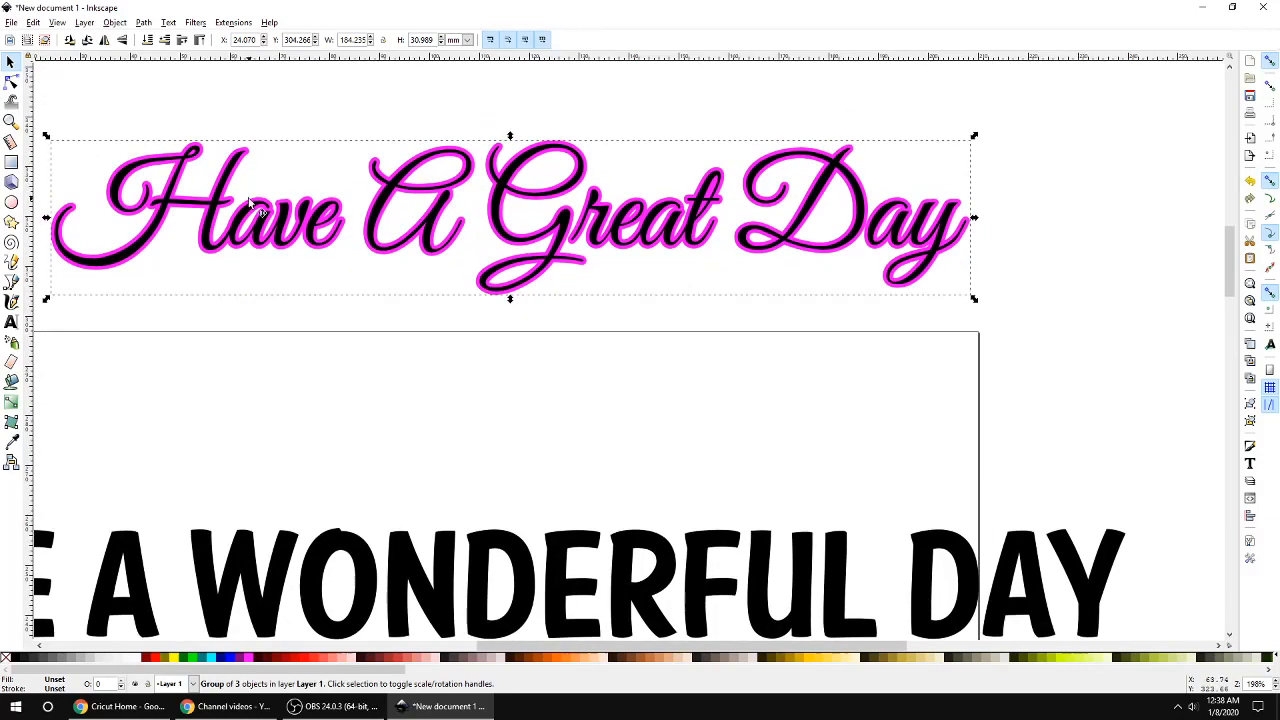
scroll(760, 231, "down", 2)
scroll(755, 270, "down", 1)
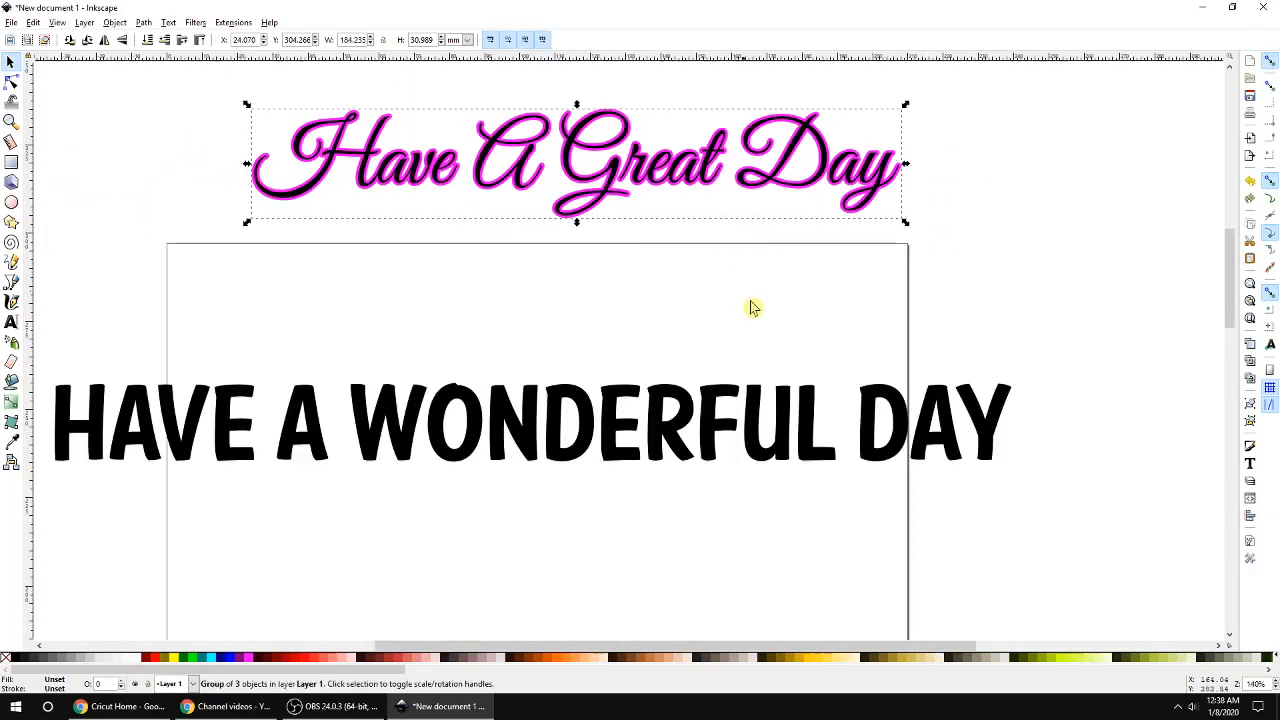
scroll(751, 306, "down", 1)
left_click(1060, 507)
Try a magenta bucket fill on the H of HAVE with the grow amount set to -4.69 mm, and undo it.
left_click_drag(778, 651, 734, 651)
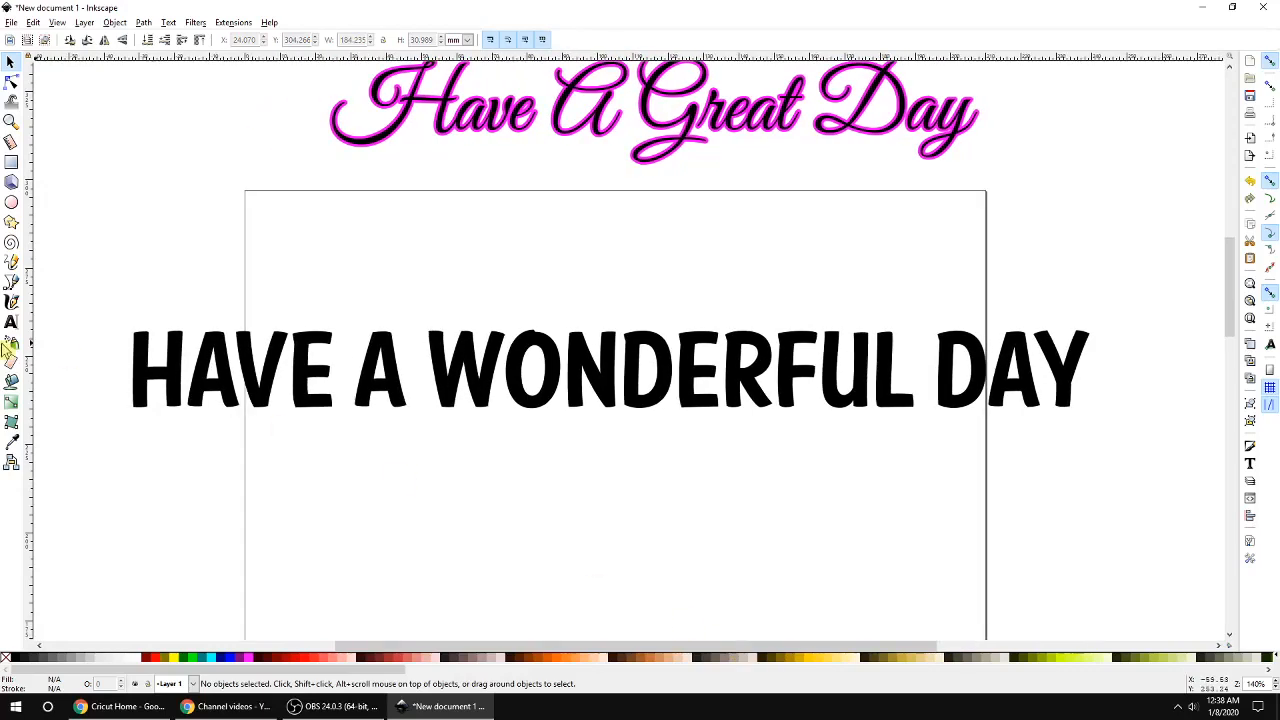
left_click(13, 382)
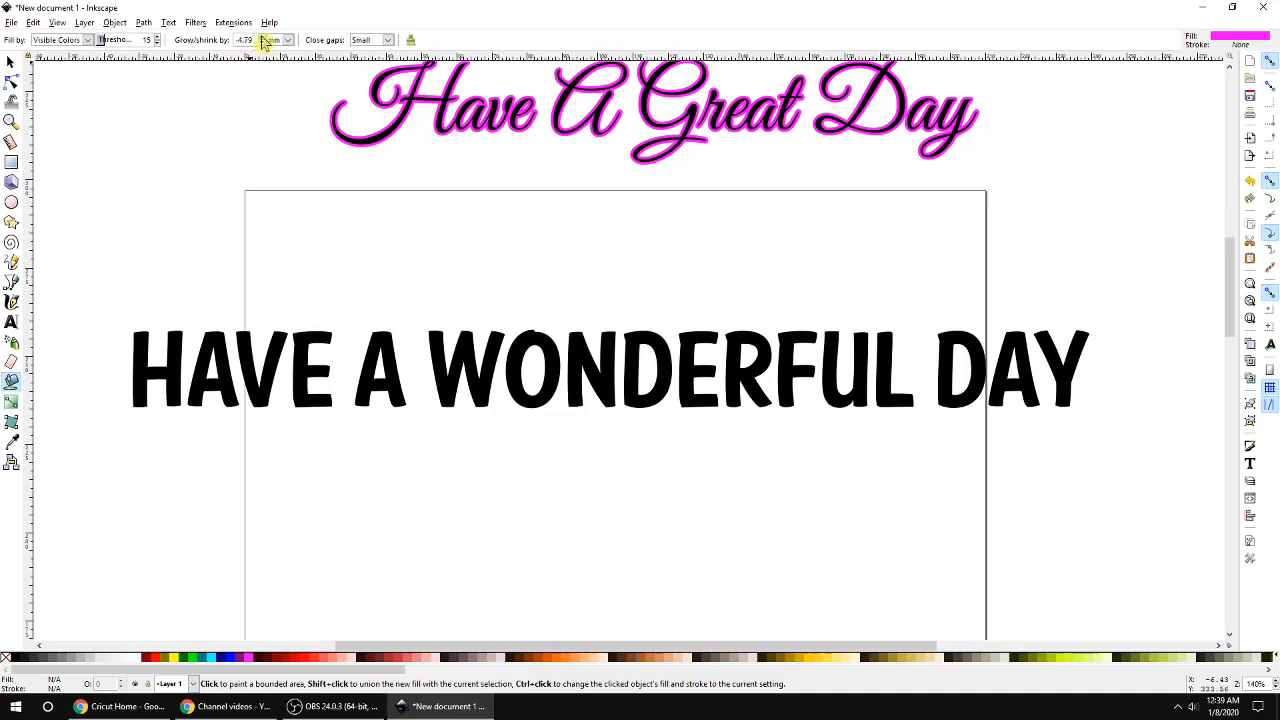
left_click(143, 345)
scroll(94, 394, "up", 3)
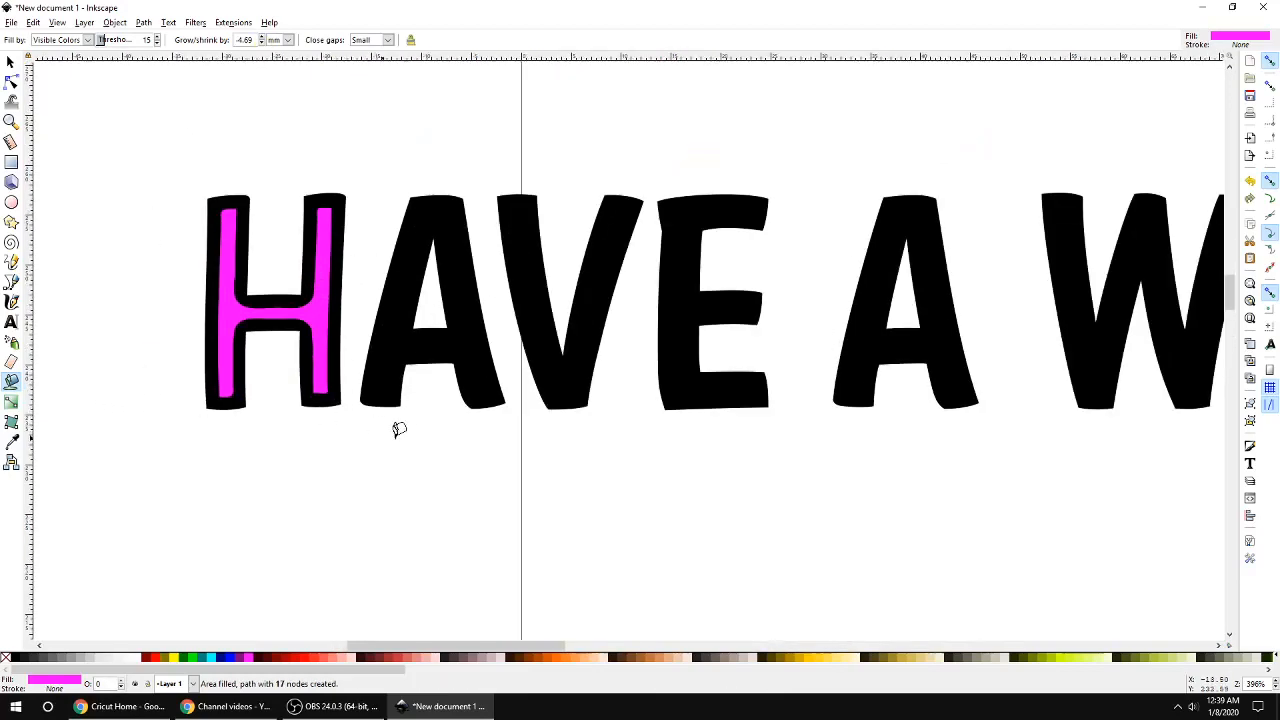
key("ctrl+z")
scroll(337, 393, "up", 1)
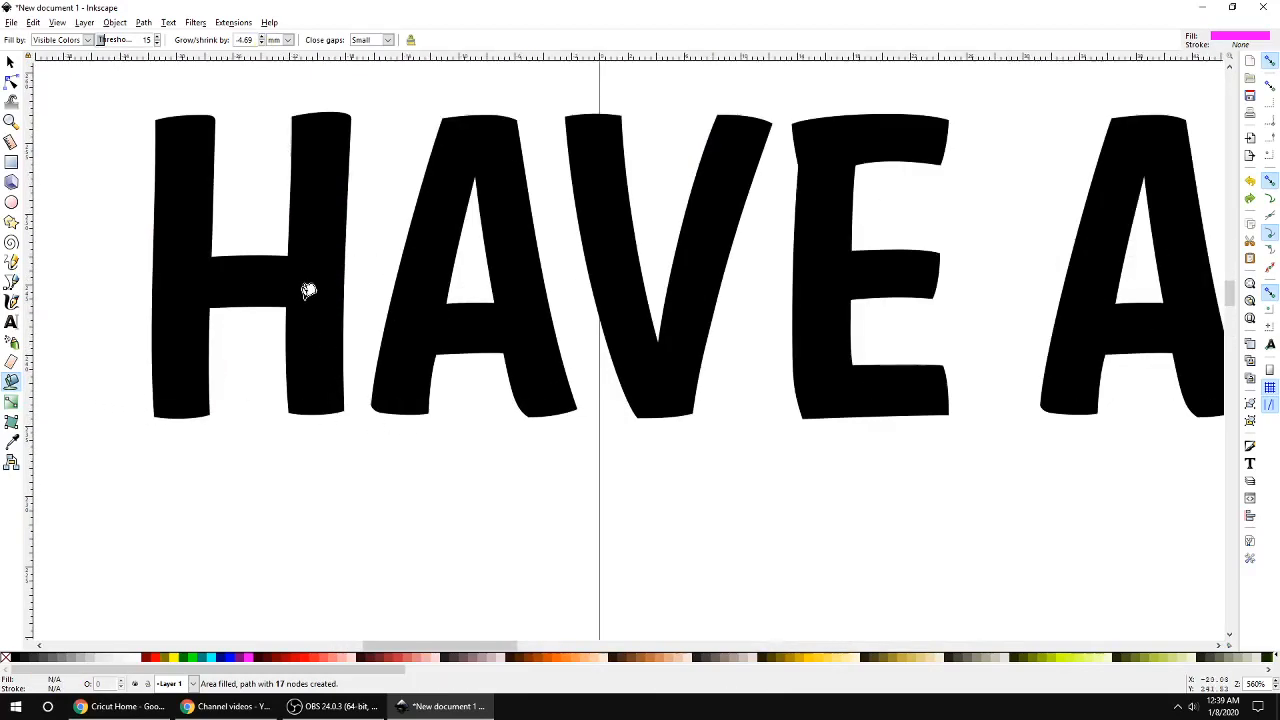
Bucket-fill the letters H, A, V and E of HAVE in magenta as separate inset shapes, using a grow amount of -4.69 mm.
left_click(295, 258)
scroll(251, 294, "up", 2)
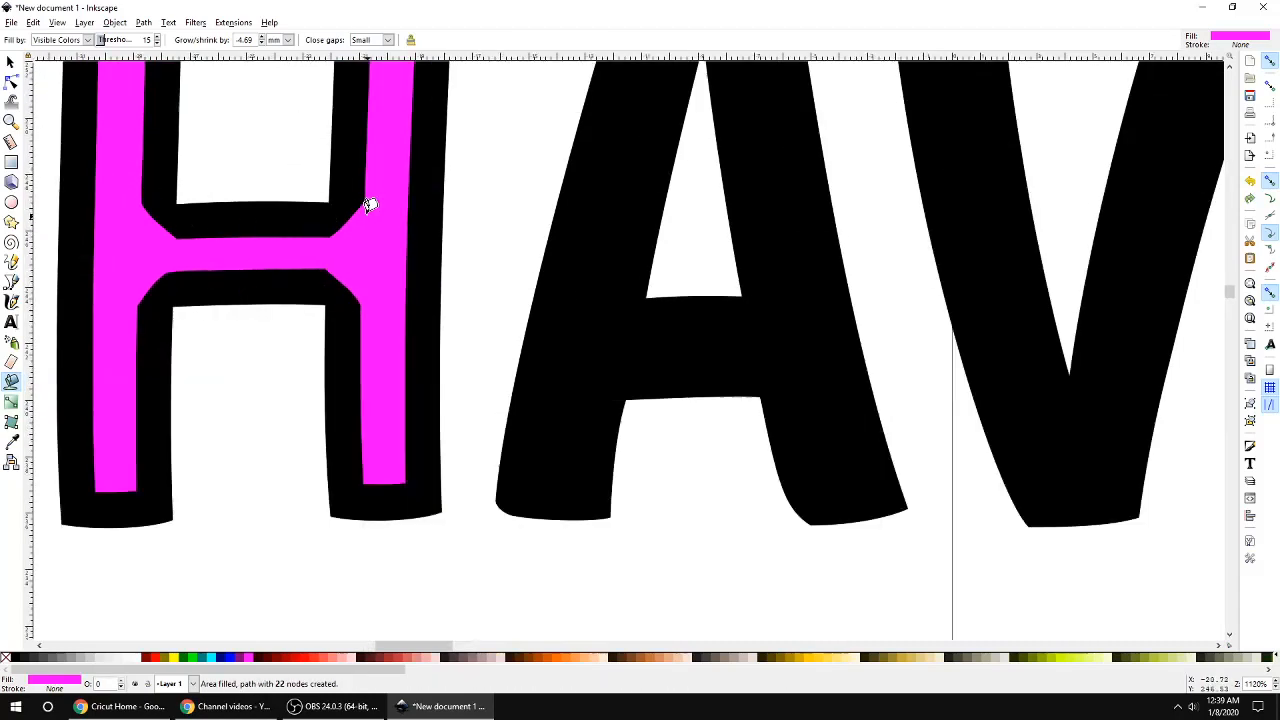
scroll(380, 123, "up", 4)
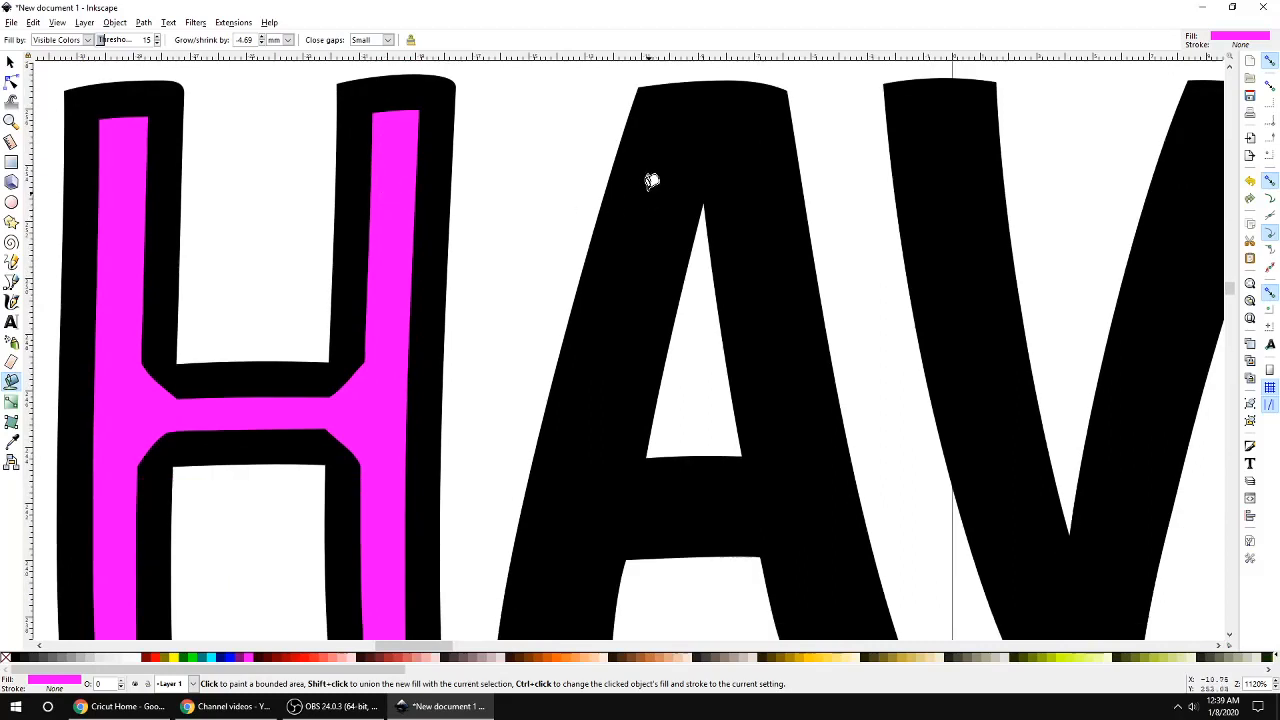
scroll(689, 280, "down", 2)
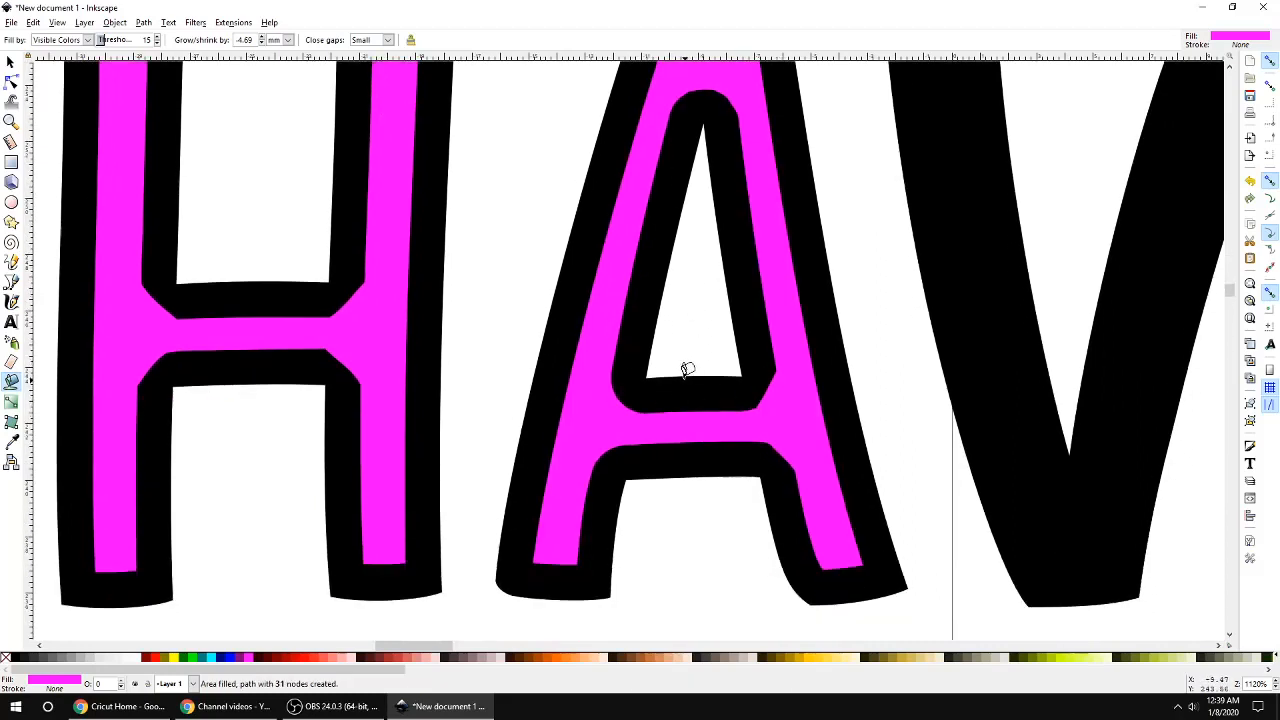
scroll(686, 363, "down", 2)
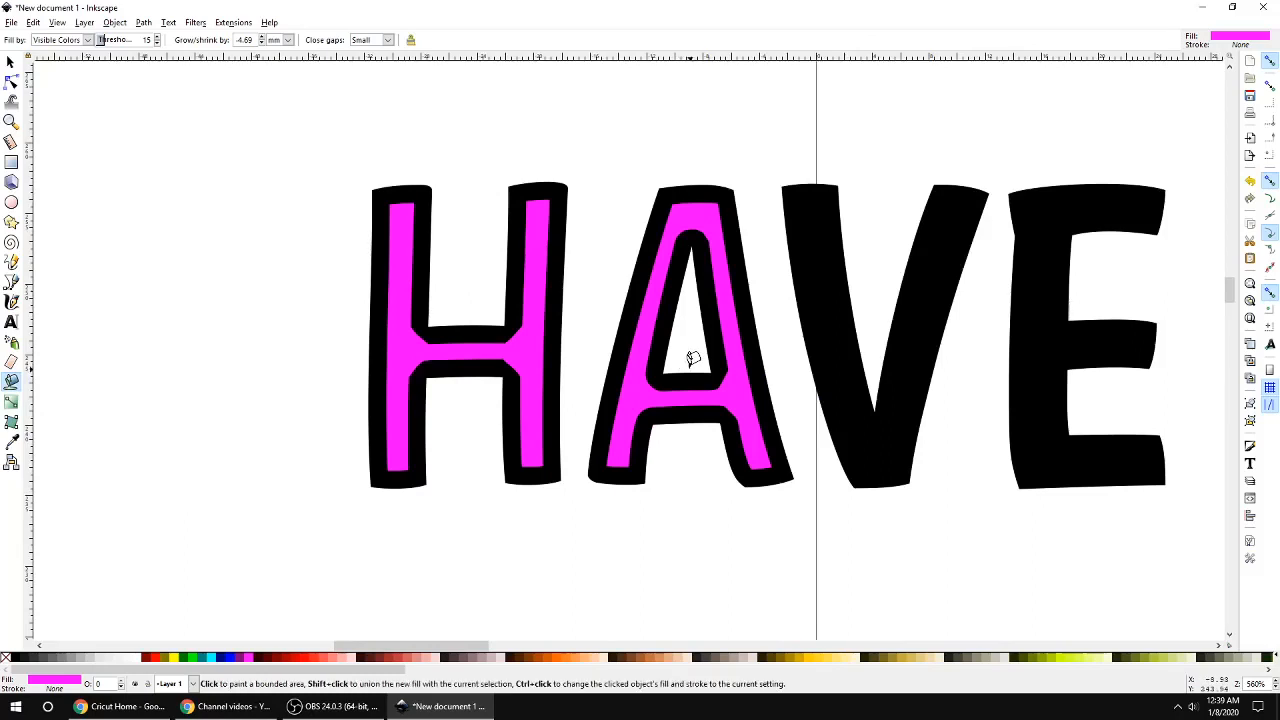
left_click(836, 314)
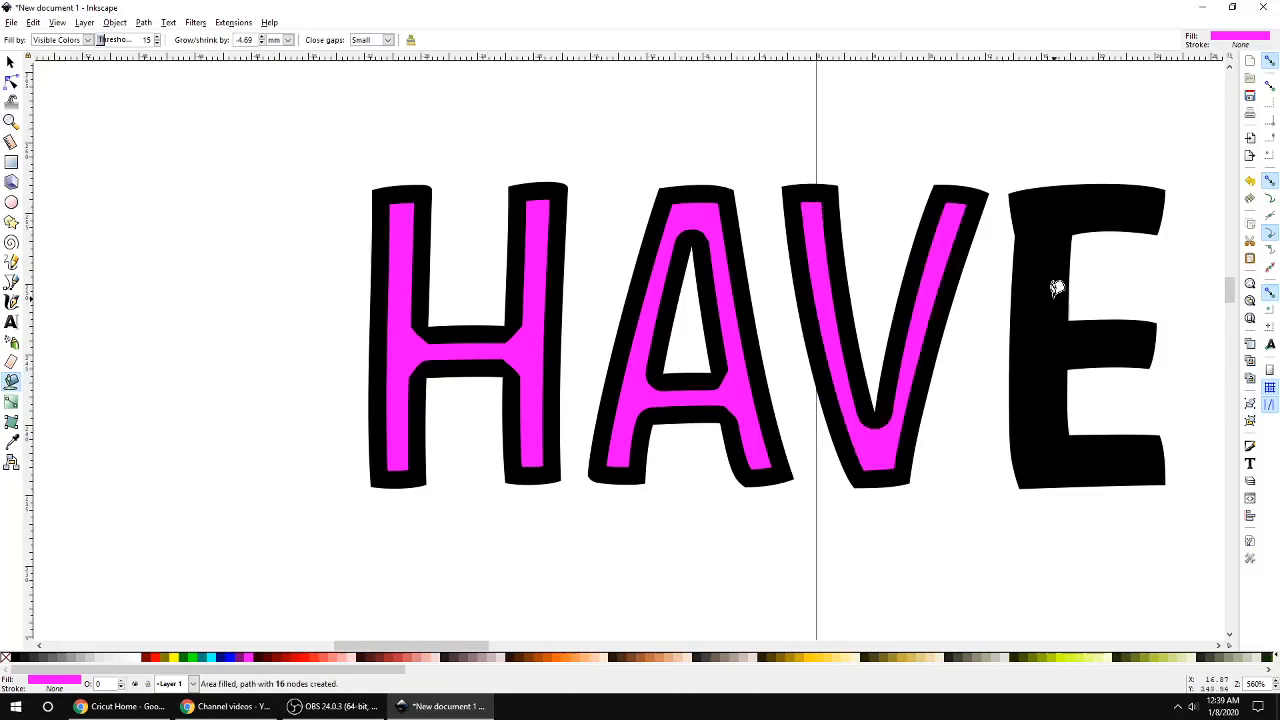
left_click(1056, 286)
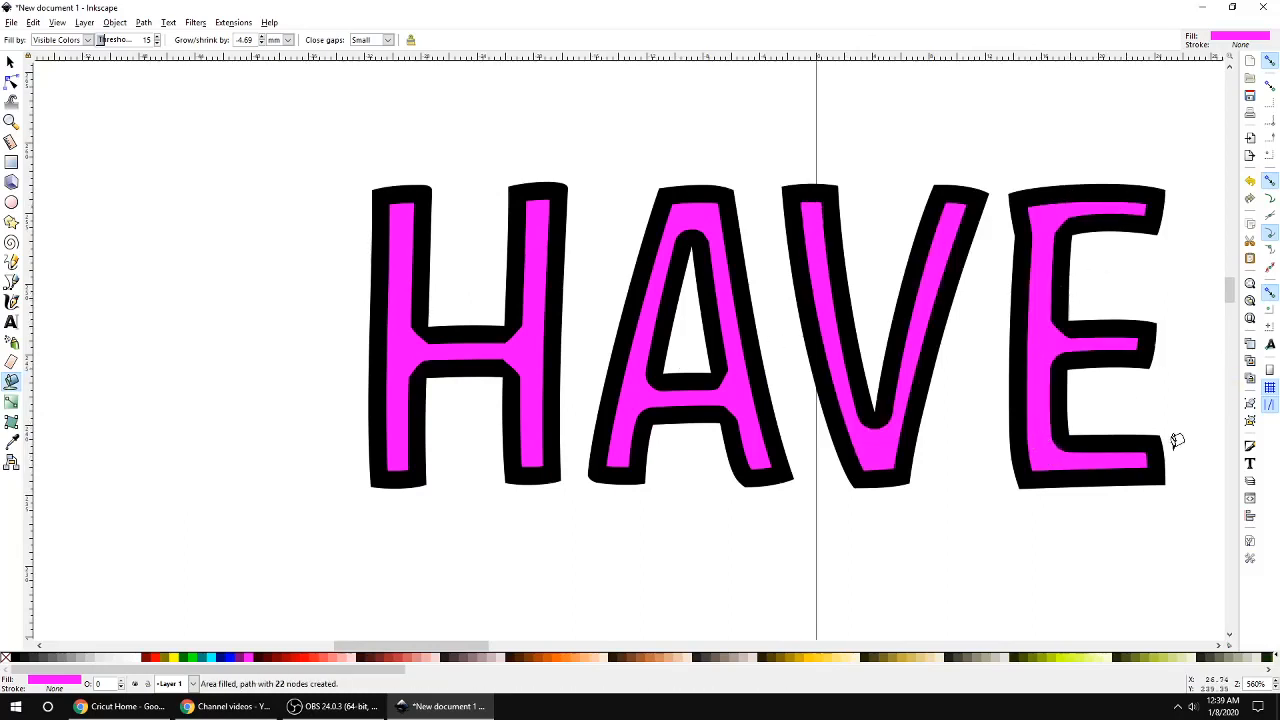
Undo the inset magenta fills on all four letters of HAVE.
scroll(965, 465, "down", 3)
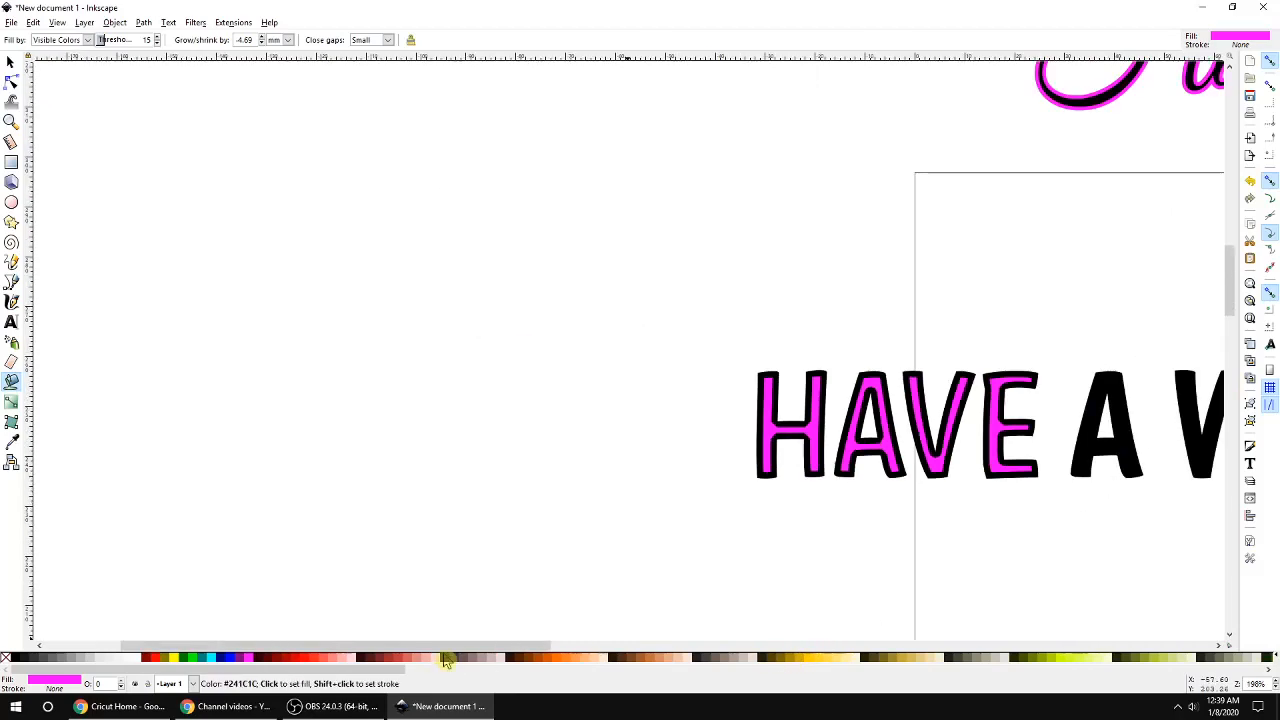
left_click_drag(445, 658, 569, 657)
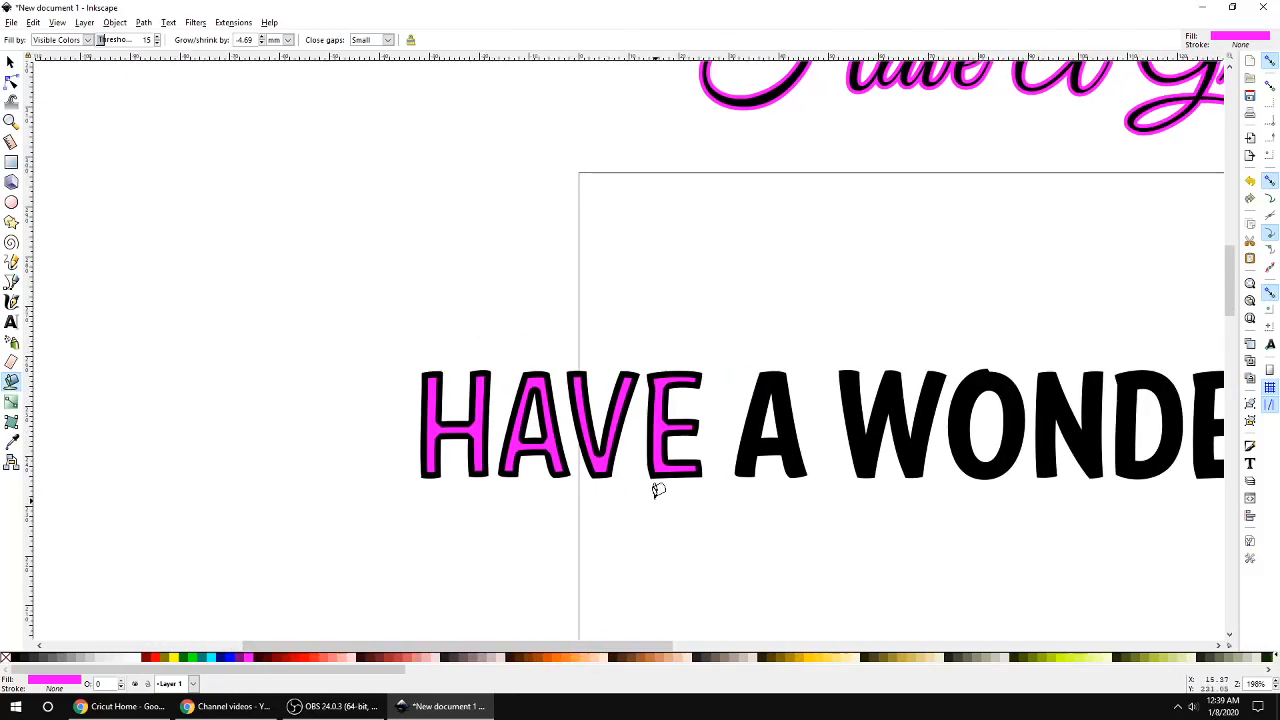
scroll(658, 490, "up", 3)
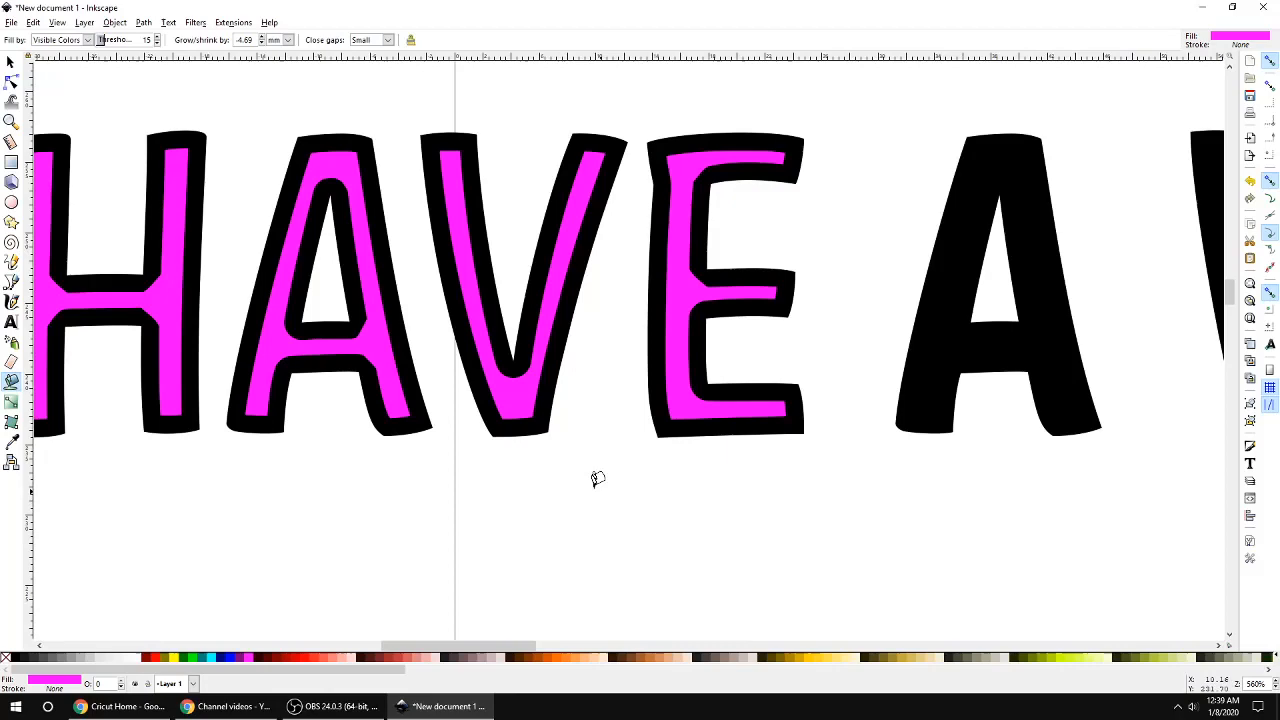
left_click(36, 22)
left_click(55, 40)
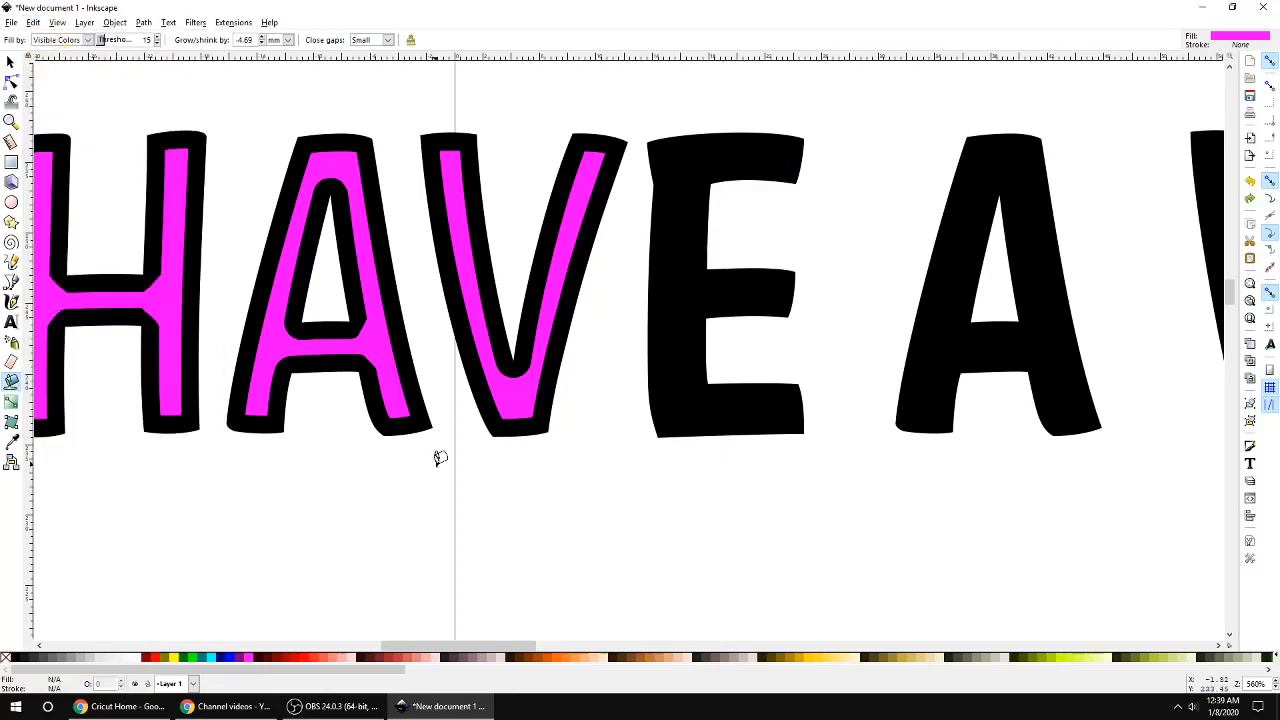
left_click_drag(500, 647, 447, 646)
key("ctrl+z")
key("ctrl+z")
key("ctrl+z")
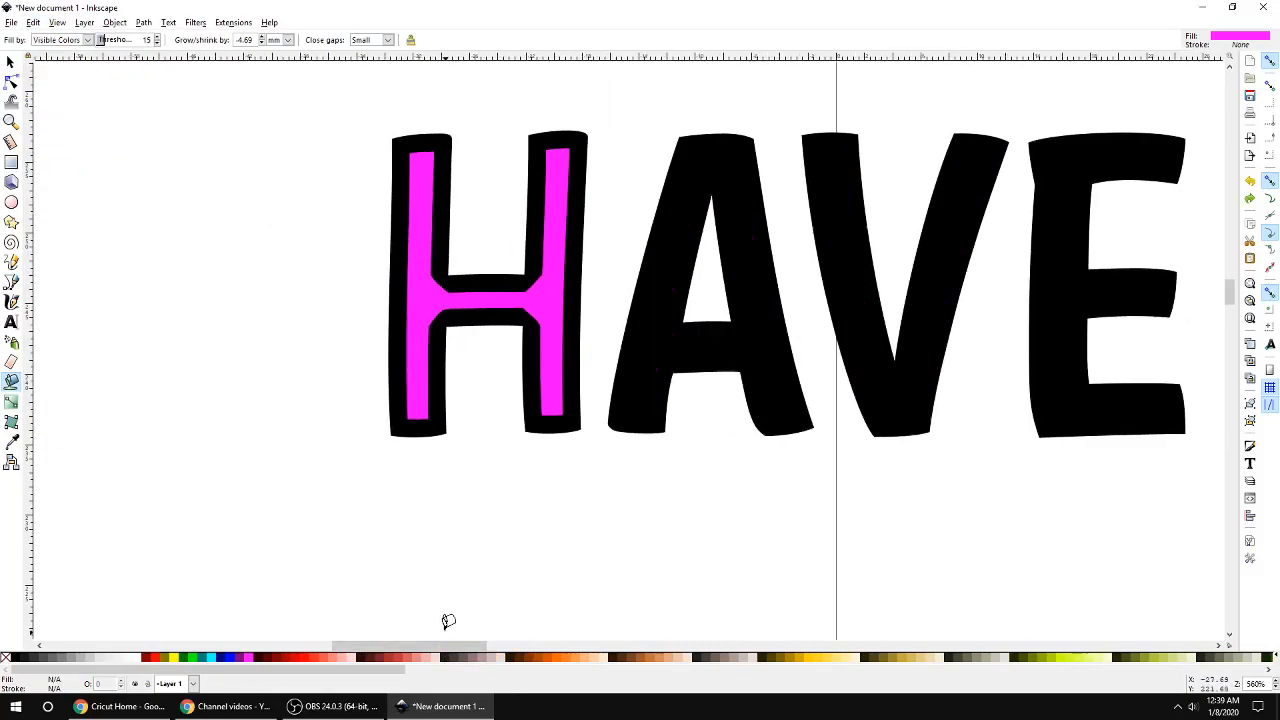
Bucket-fill the word HAVE in magenta with the grow amount set to 4.41 mm, uniting all its letters into one shape.
scroll(706, 360, "down", 4)
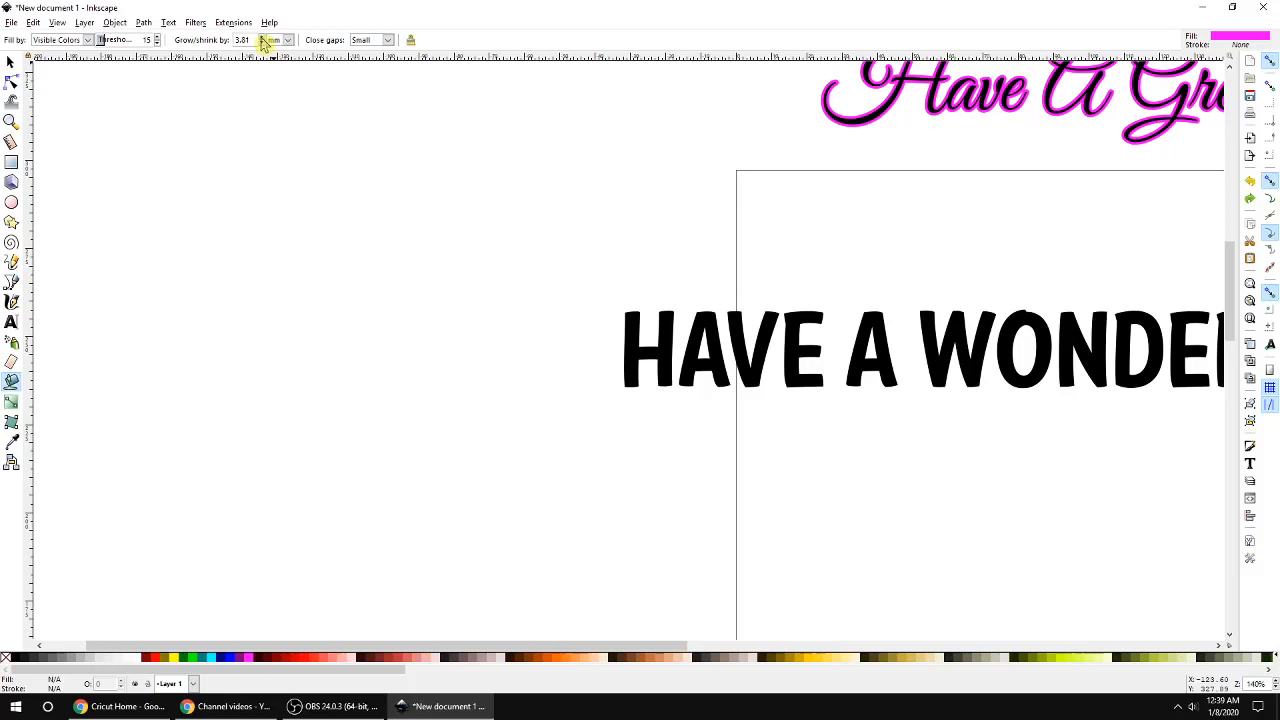
scroll(791, 403, "up", 2)
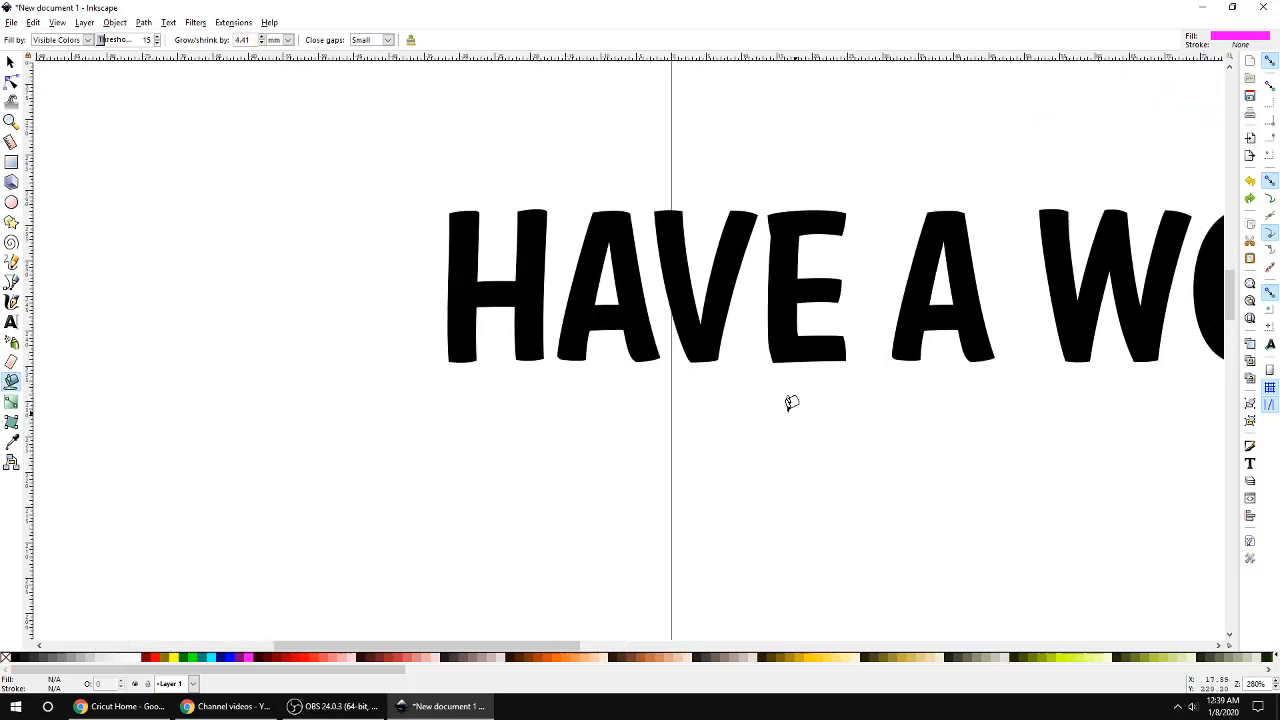
left_click(536, 244)
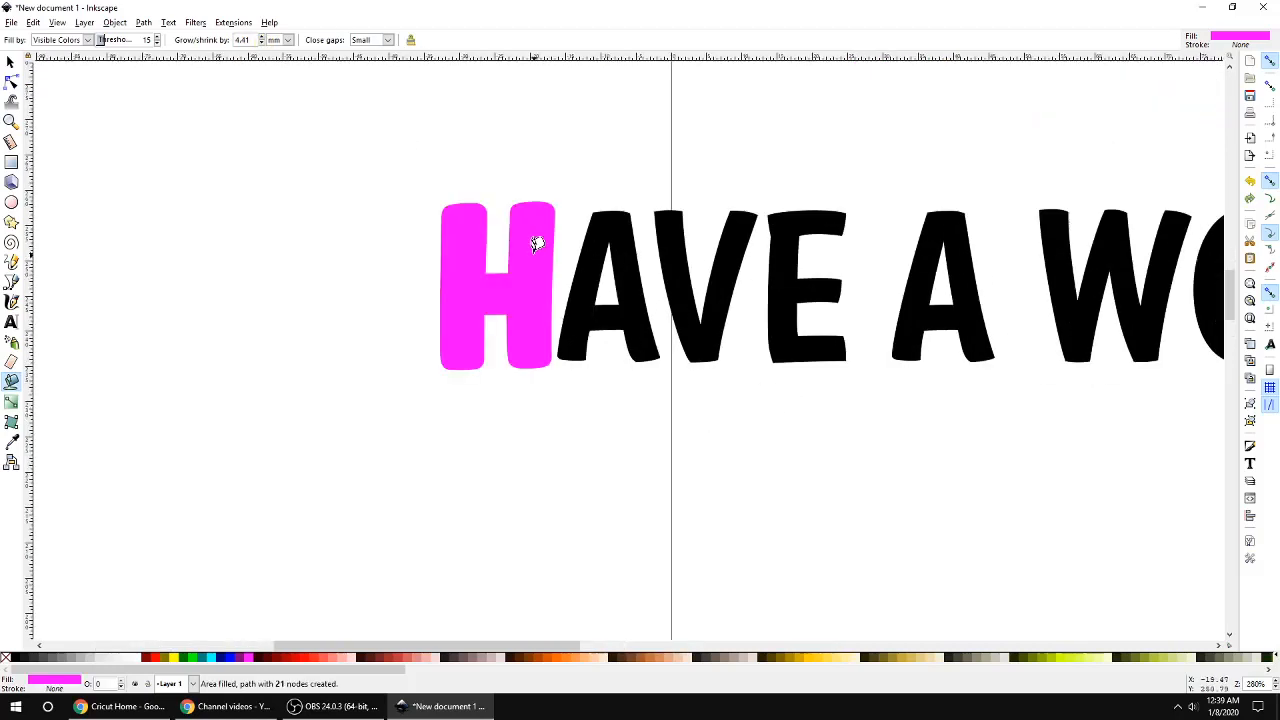
left_click(605, 222)
left_click(663, 222)
left_click(771, 222)
left_click(786, 218)
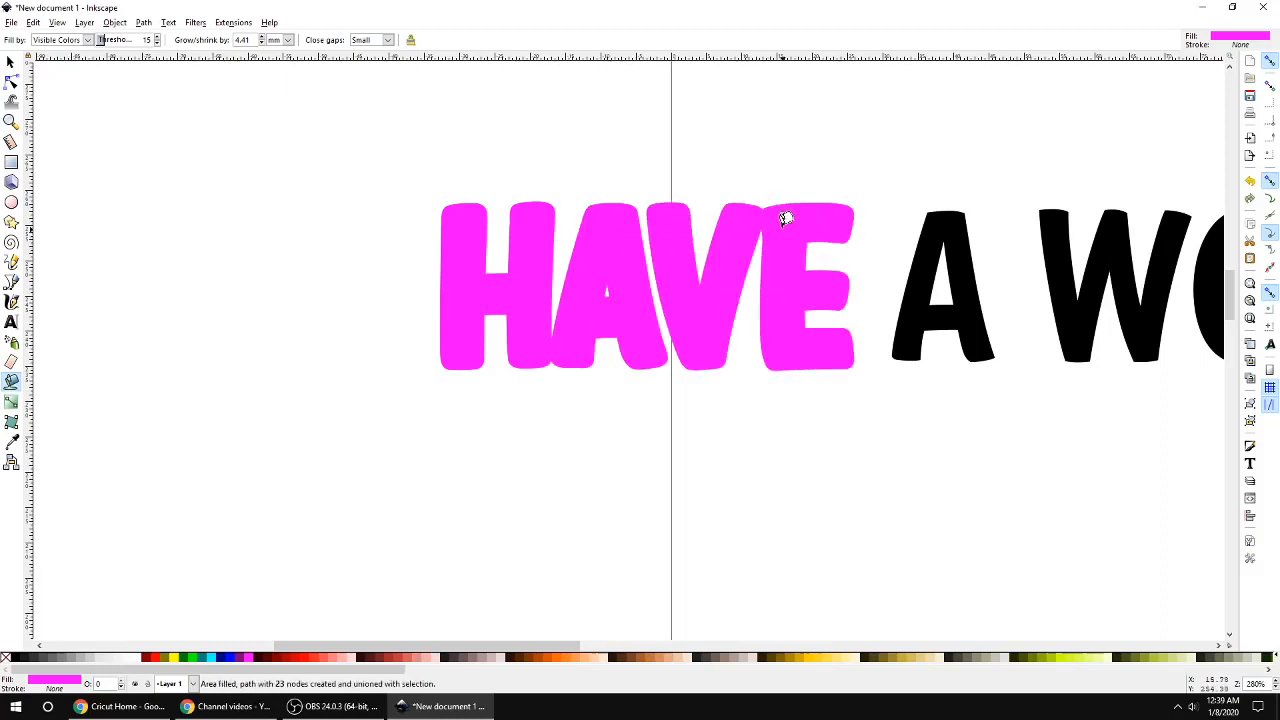
Delete the nodes of the small teardrop hole inside the A of the magenta HAVE shape, leaving the whole shape selected.
left_click(10, 63)
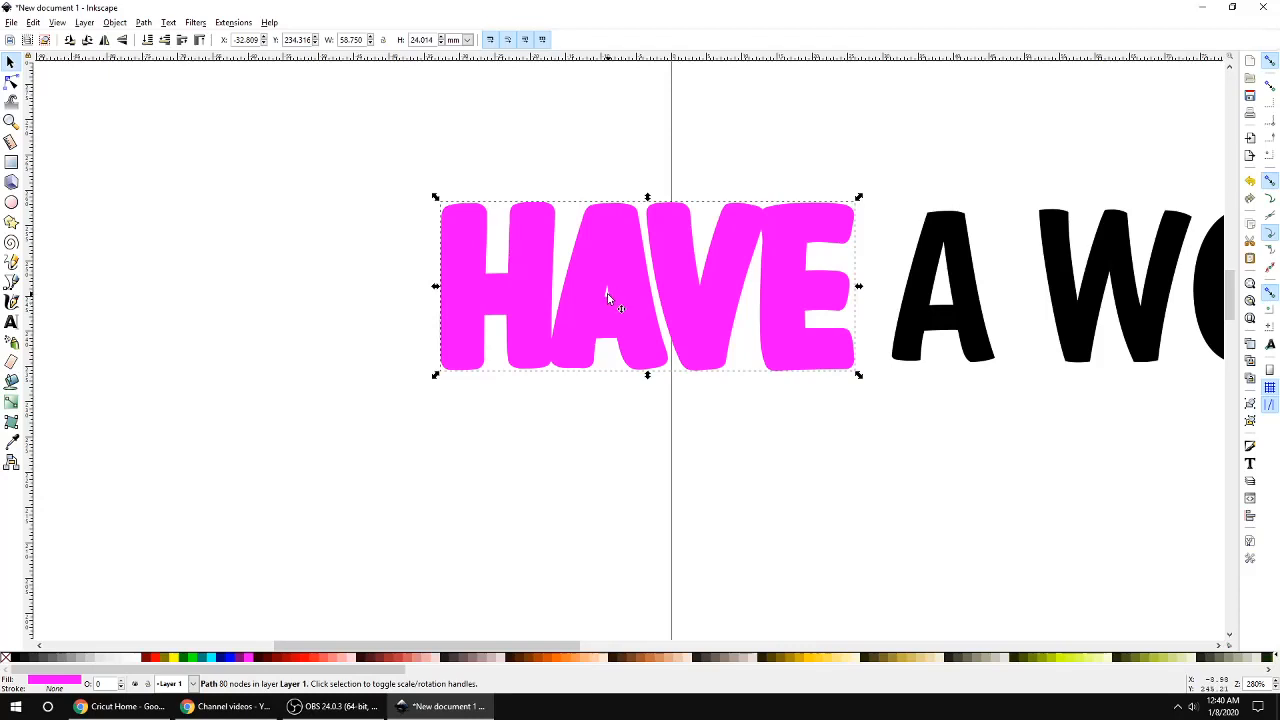
scroll(607, 288, "up", 3)
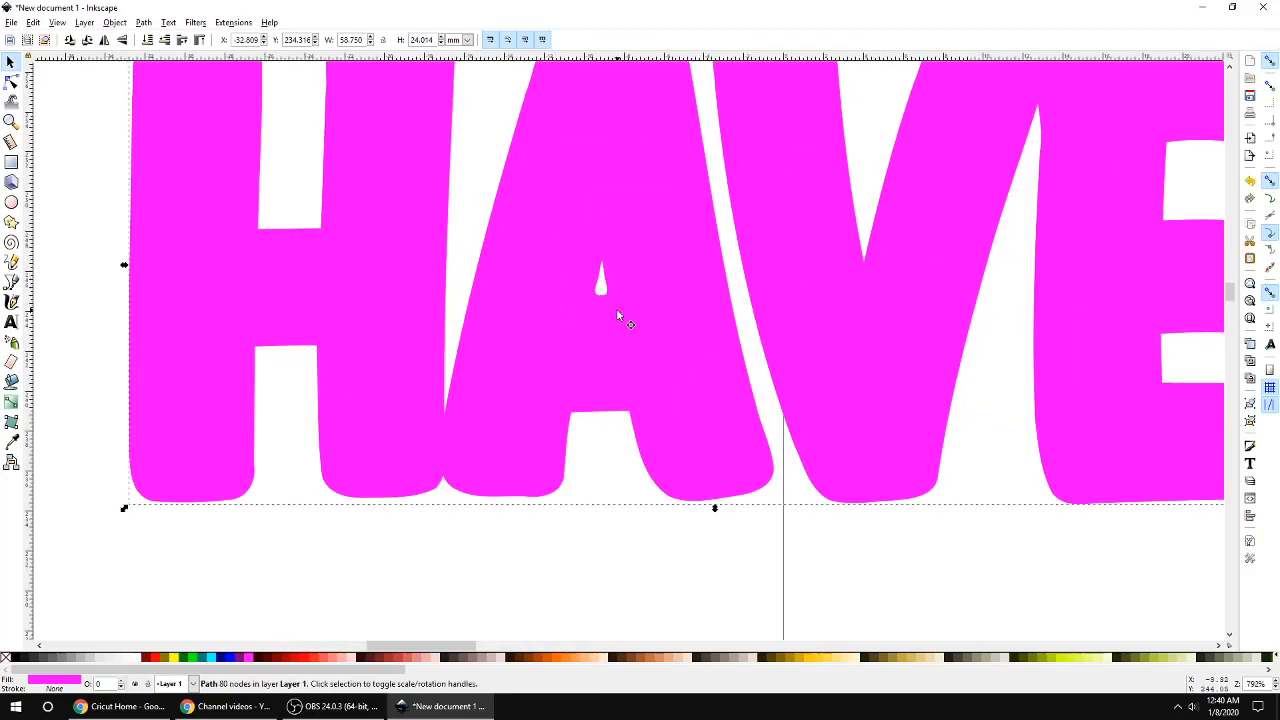
scroll(616, 308, "down", 1)
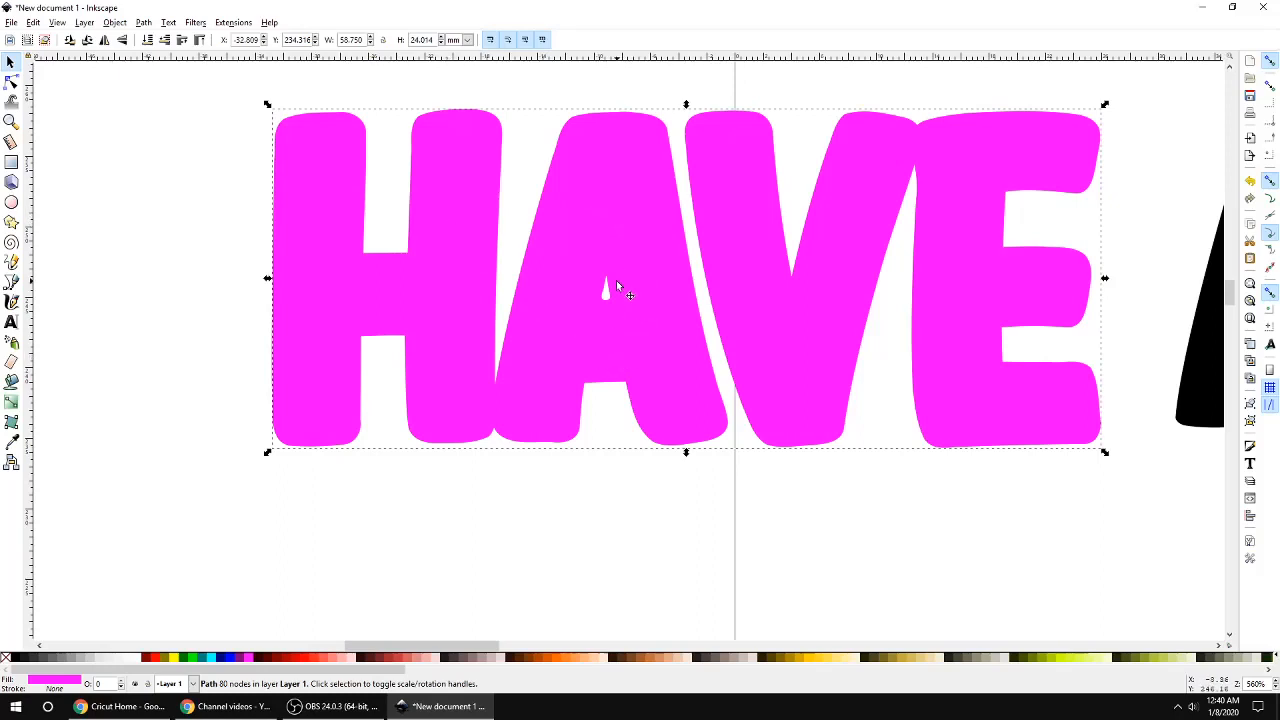
key("n")
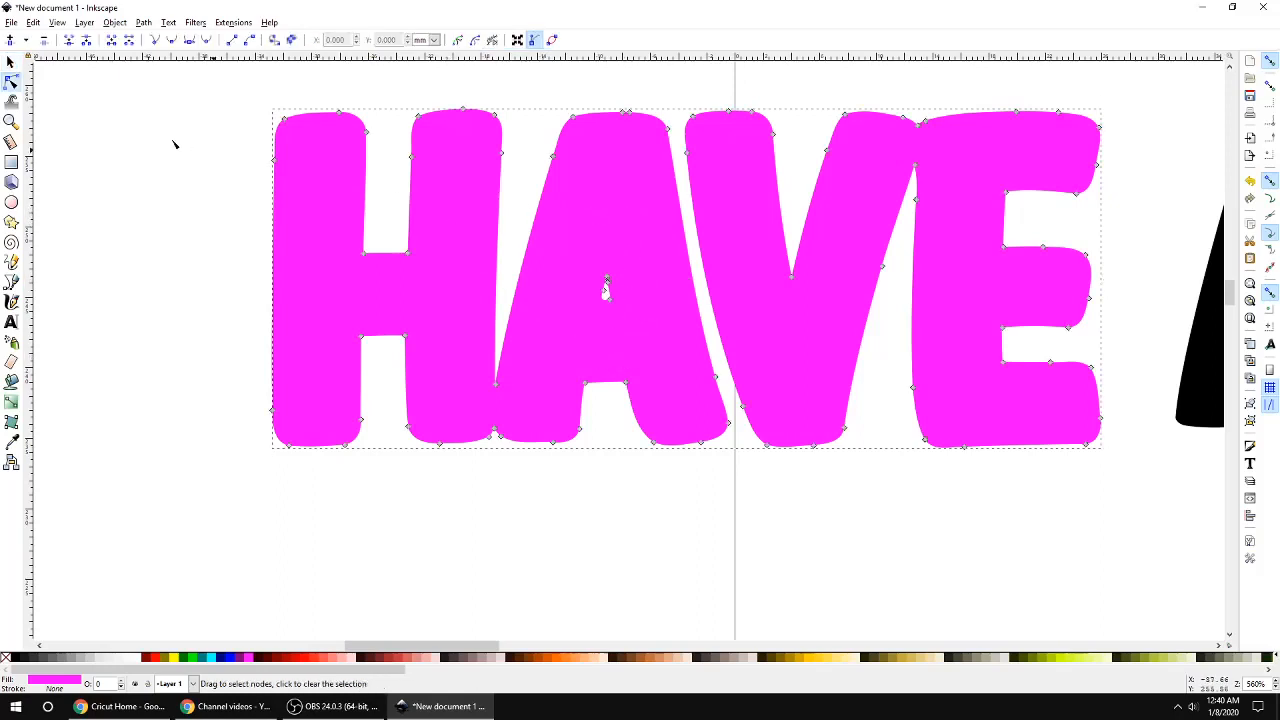
left_click(10, 62)
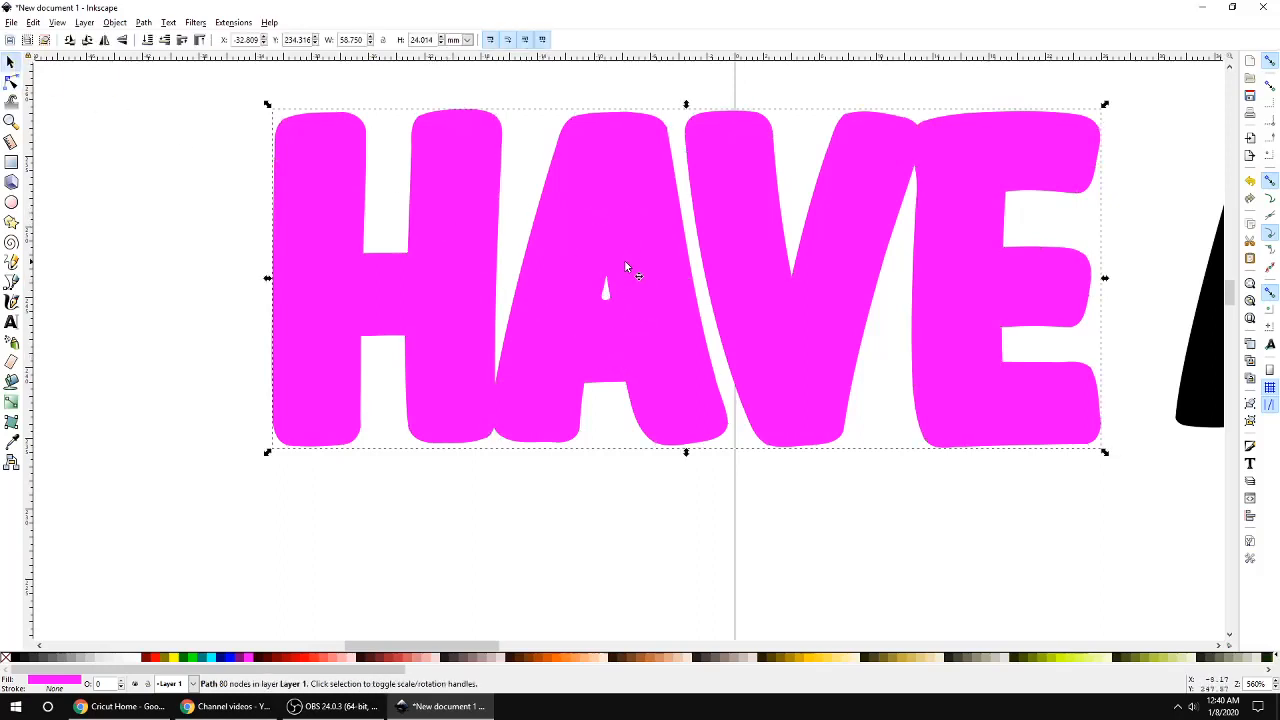
left_click(10, 82)
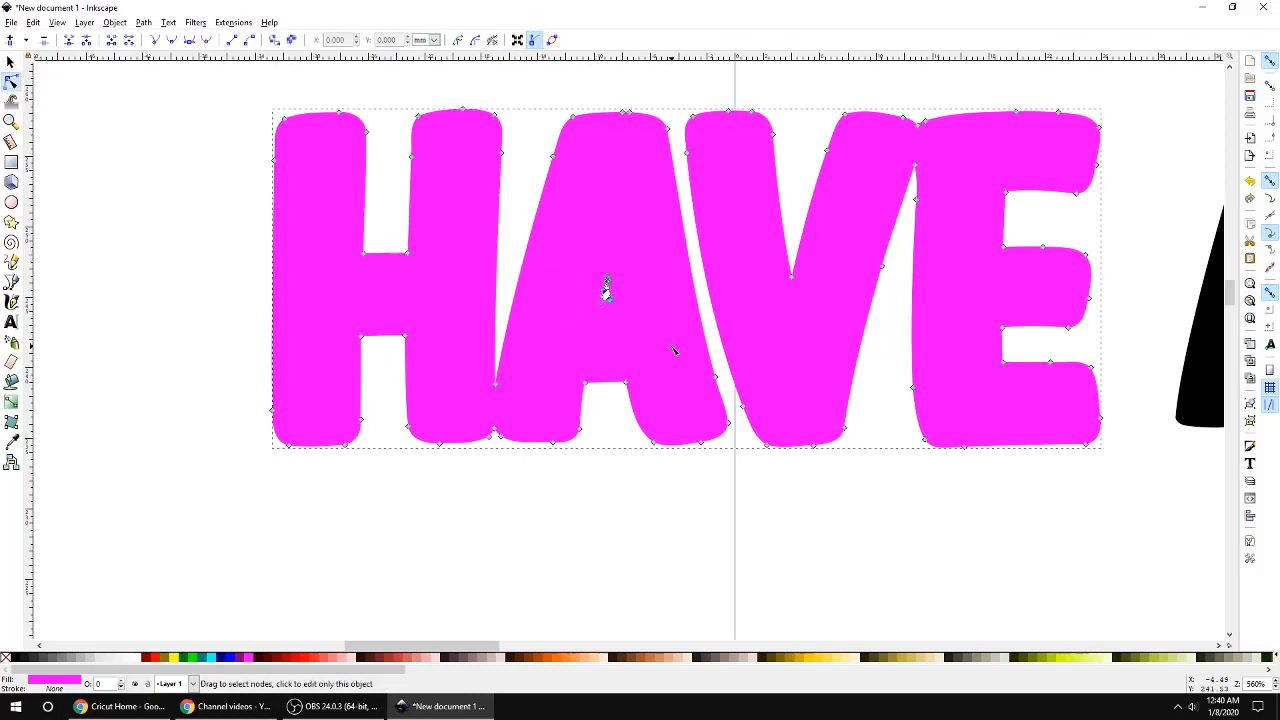
left_click(606, 288)
left_click(11, 63)
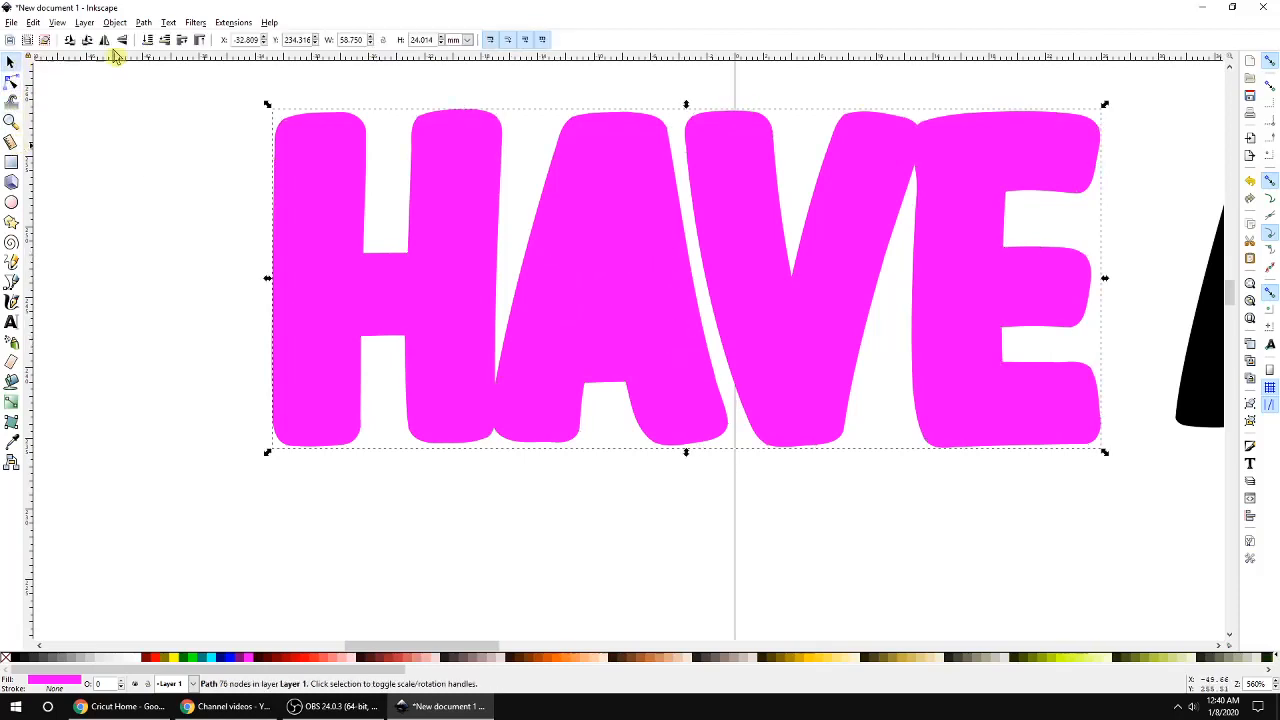
Lower the magenta HAVE shape to the bottom of the stack, behind the black lettering, and deselect it.
left_click(117, 23)
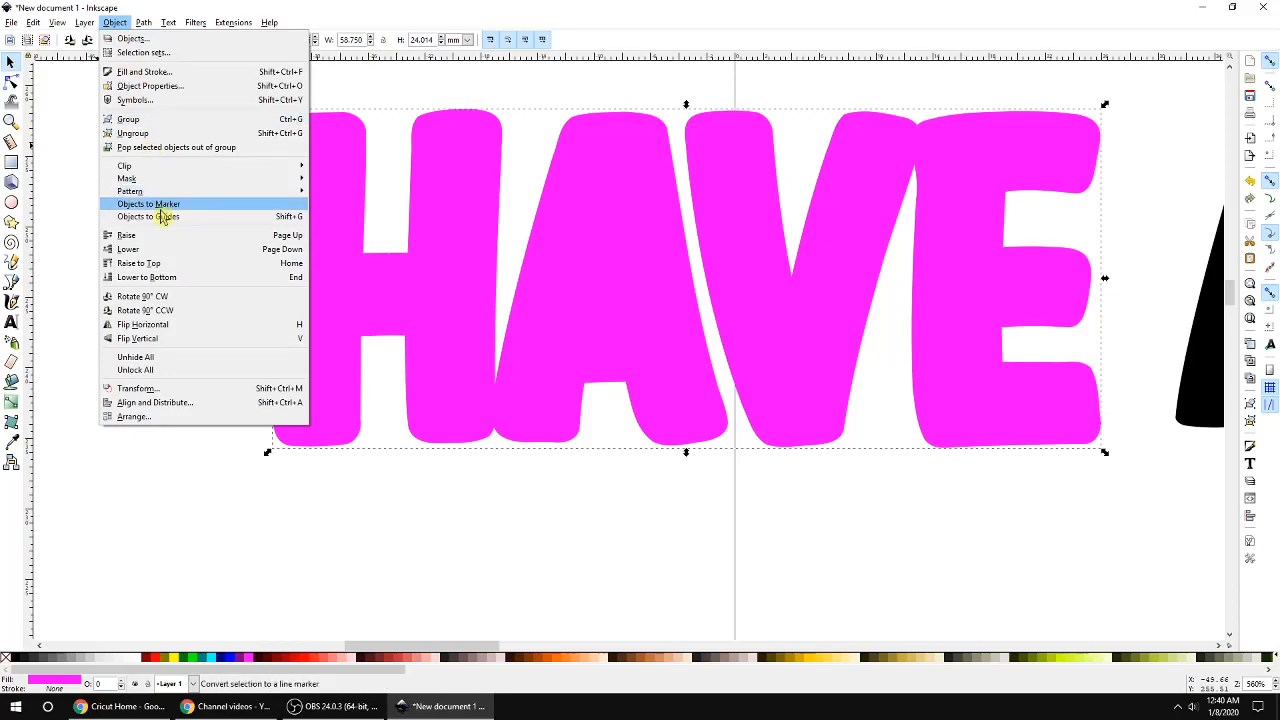
left_click(150, 285)
scroll(626, 331, "down", 3)
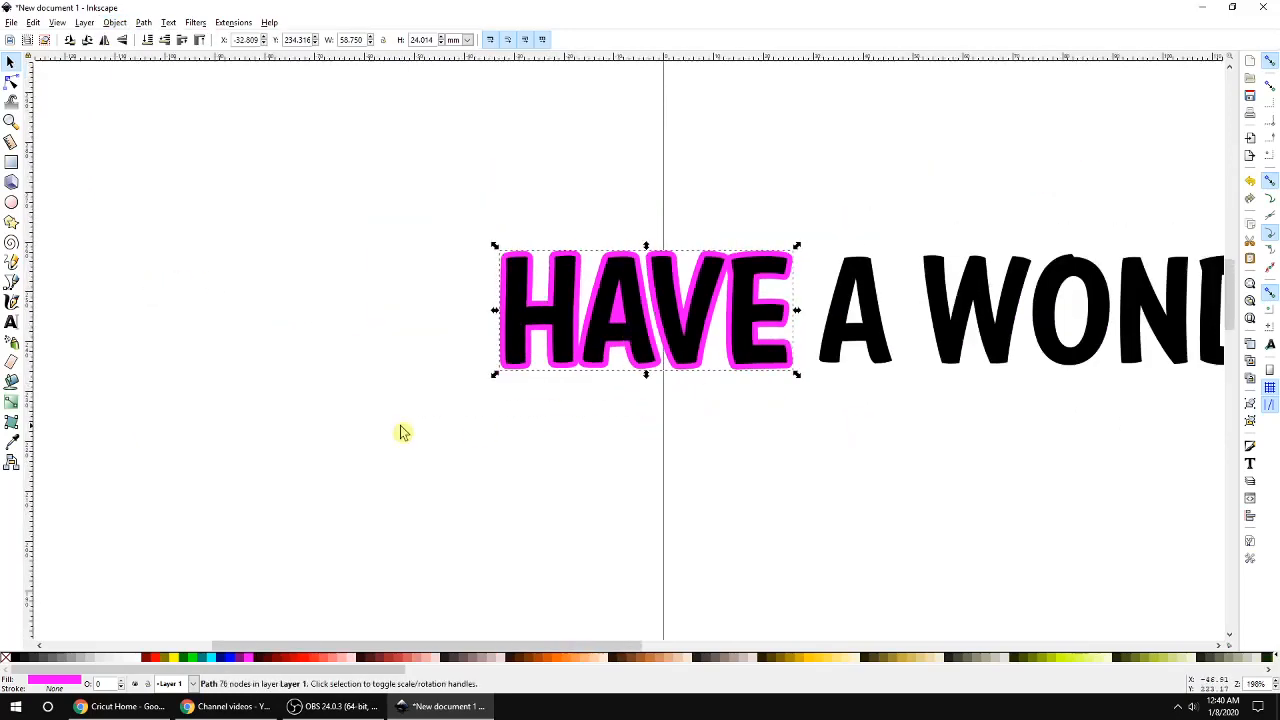
left_click(345, 428)
scroll(511, 450, "down", 1)
scroll(585, 506, "down", 1)
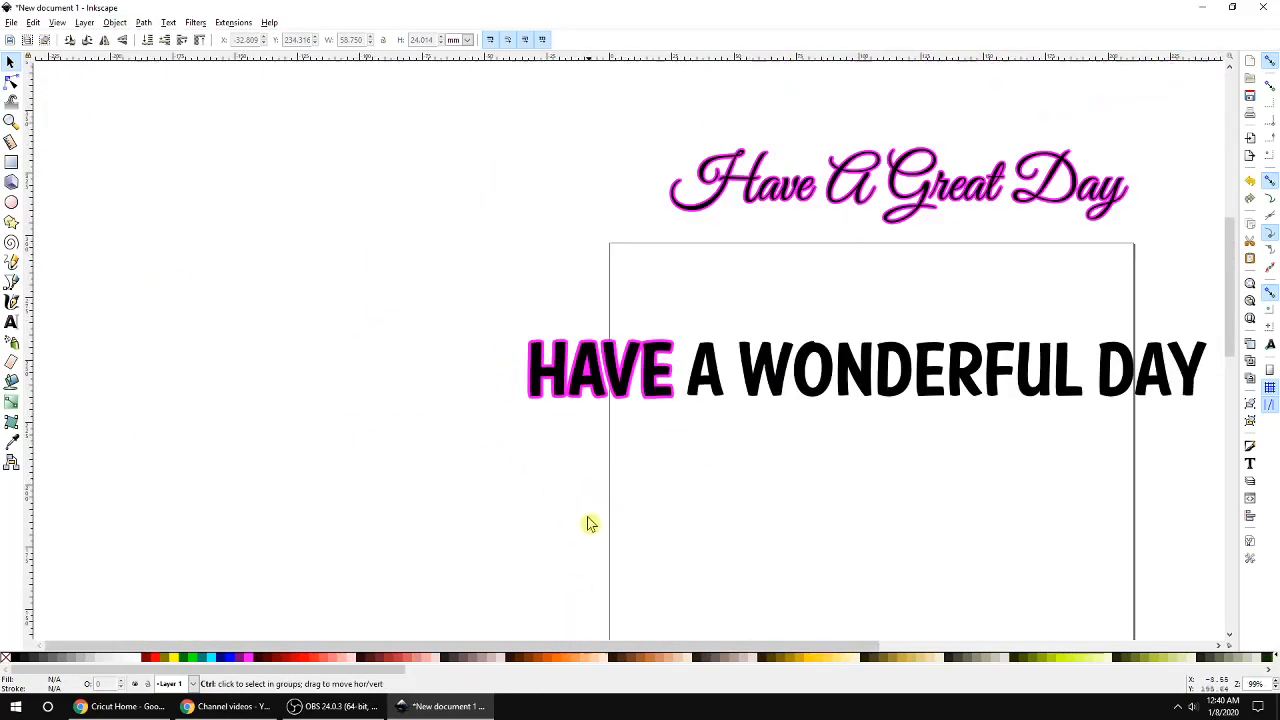
scroll(590, 532, "right", 1)
scroll(557, 384, "up", 2)
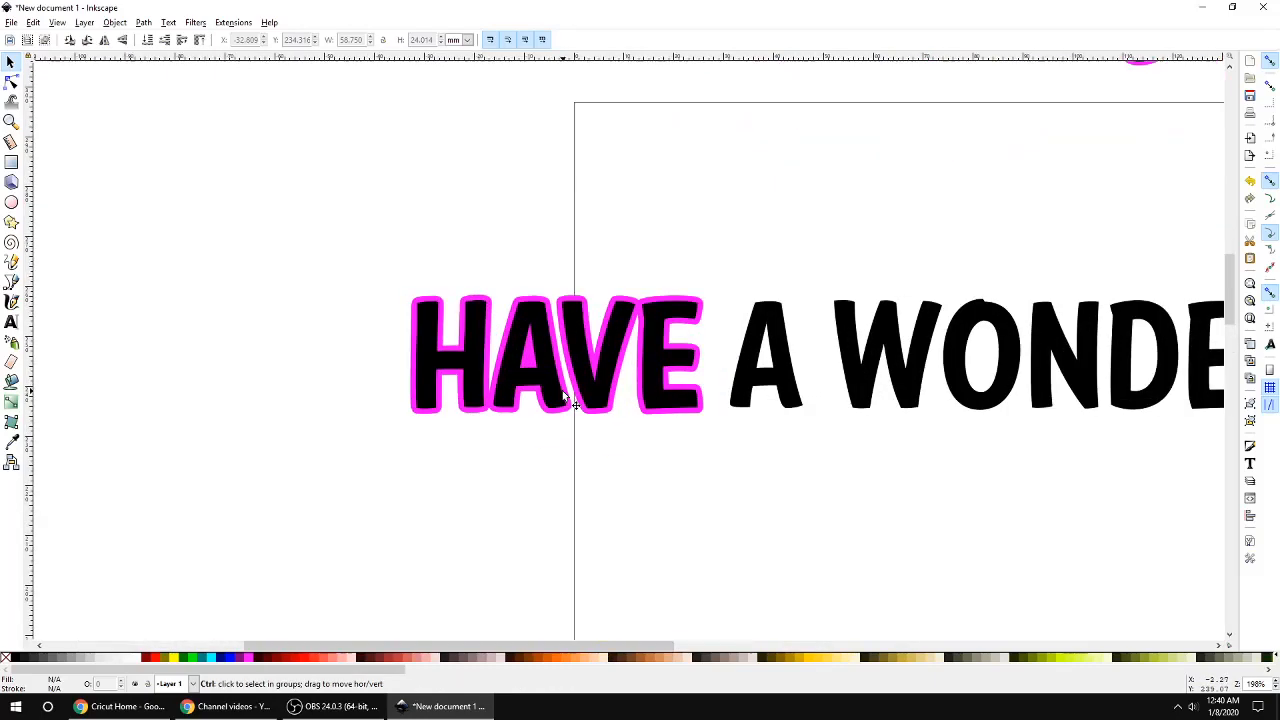
scroll(640, 480, "down", 5)
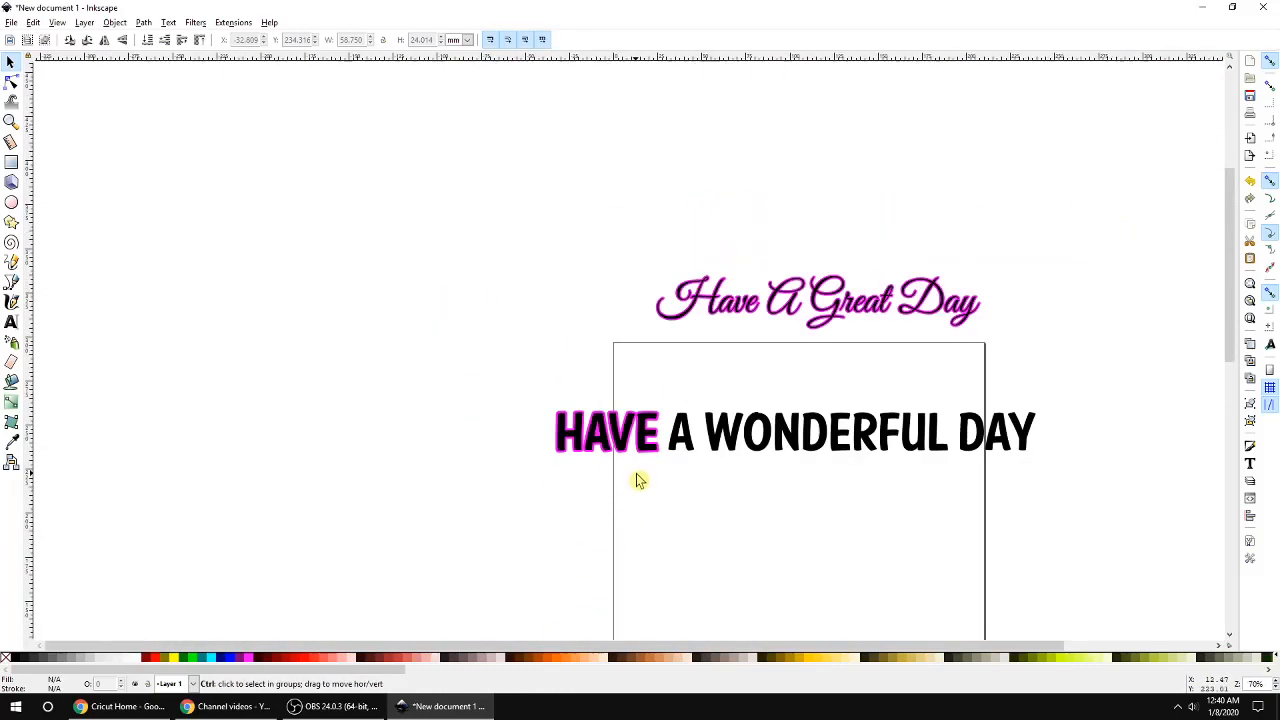
Scale HAVE A WONDERFUL DAY together with its magenta shape to about 54 mm wide and move it near the page's top edge.
left_click_drag(912, 503, 530, 420)
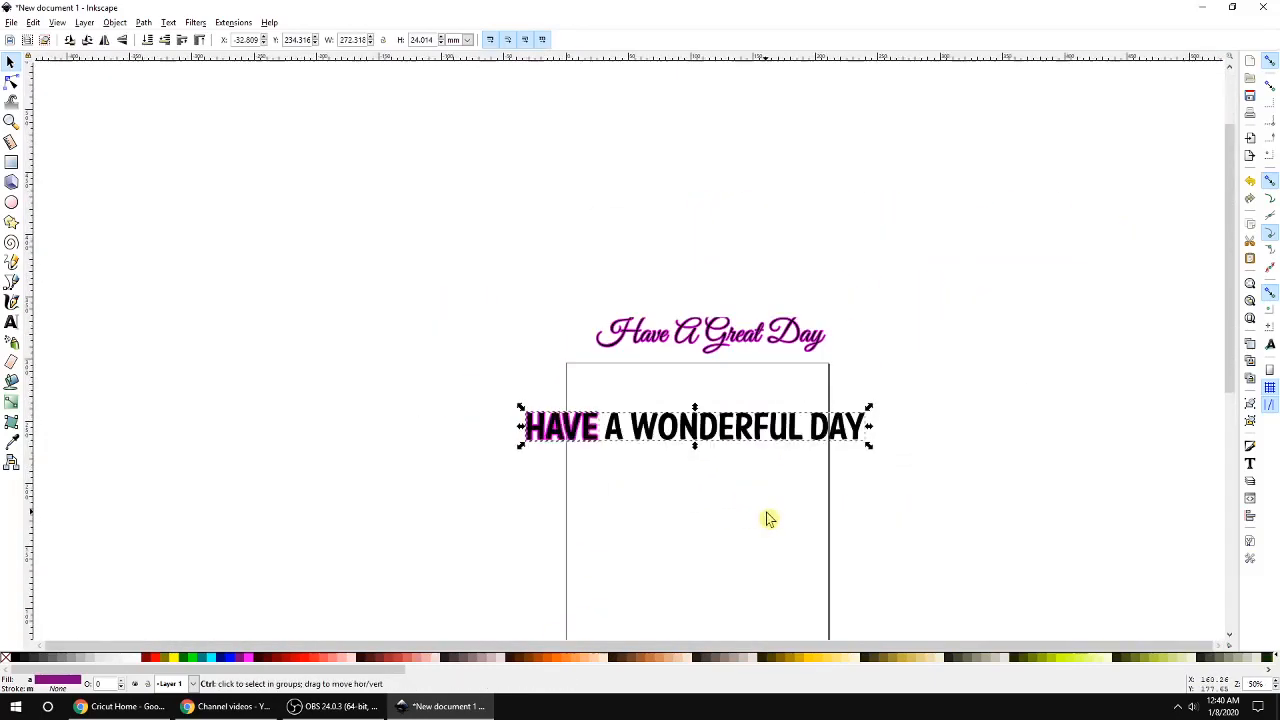
scroll(766, 517, "up", 2)
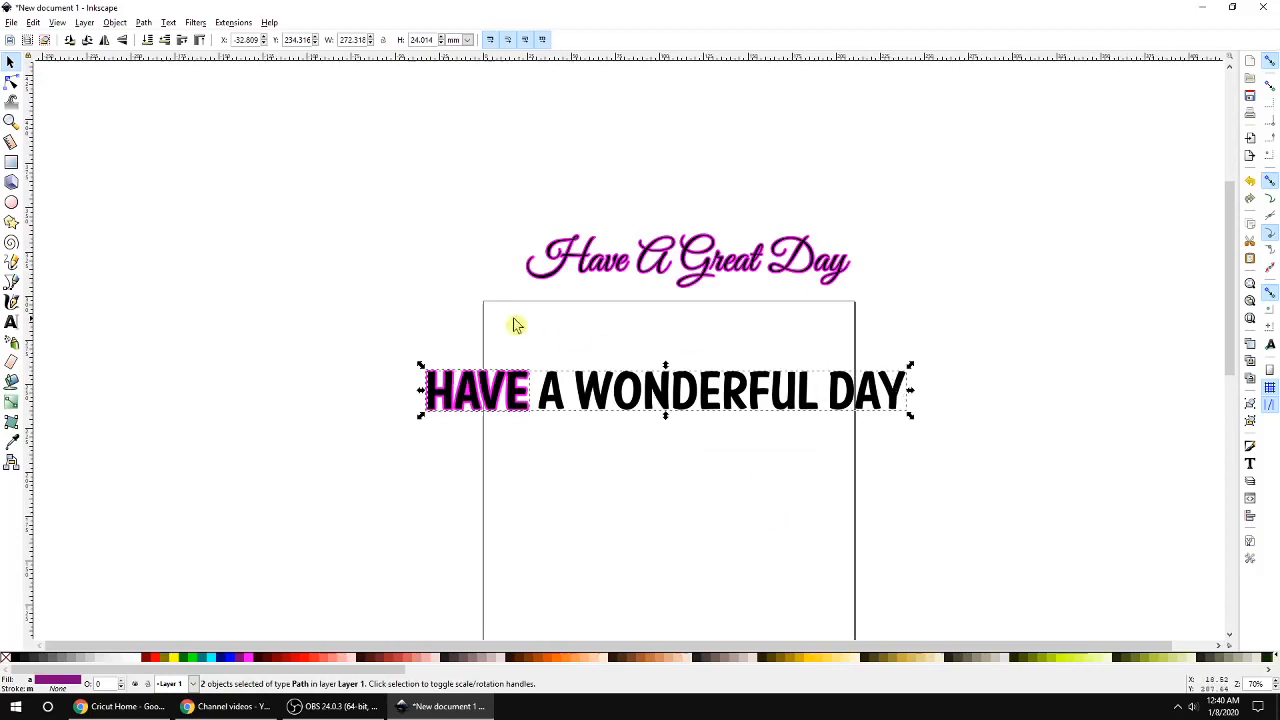
scroll(620, 364, "down", 6)
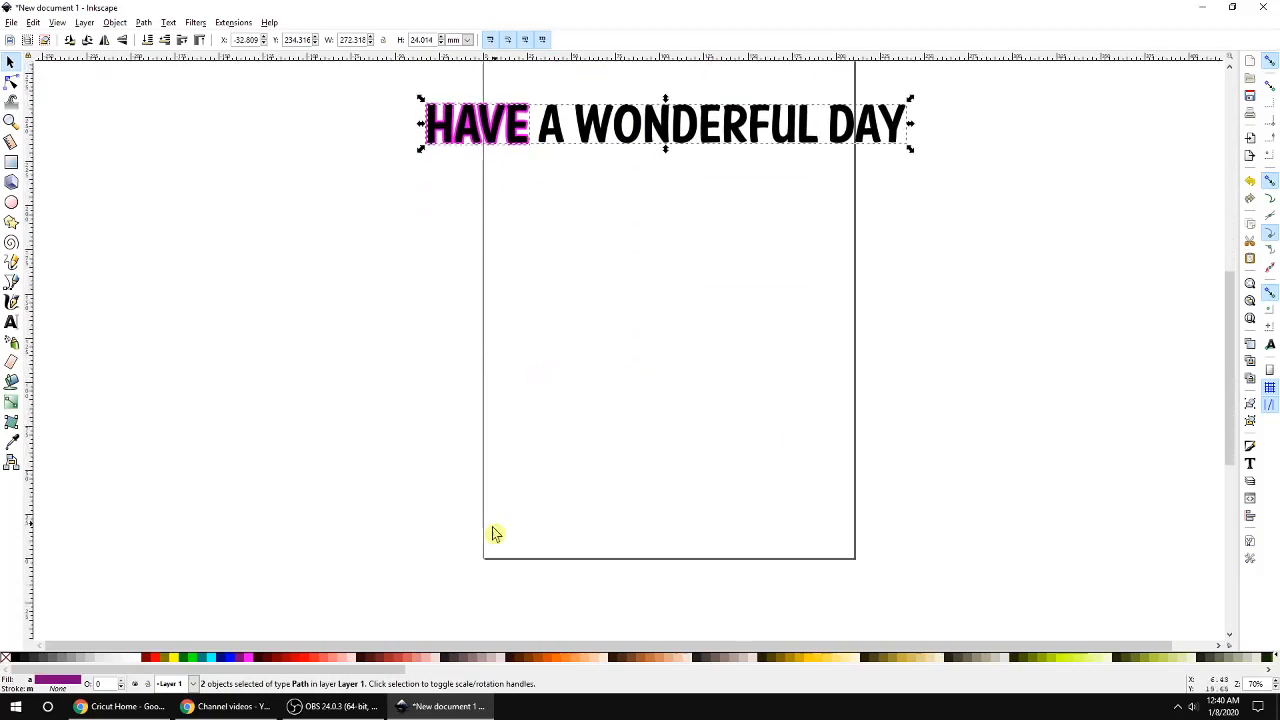
scroll(760, 430, "up", 1)
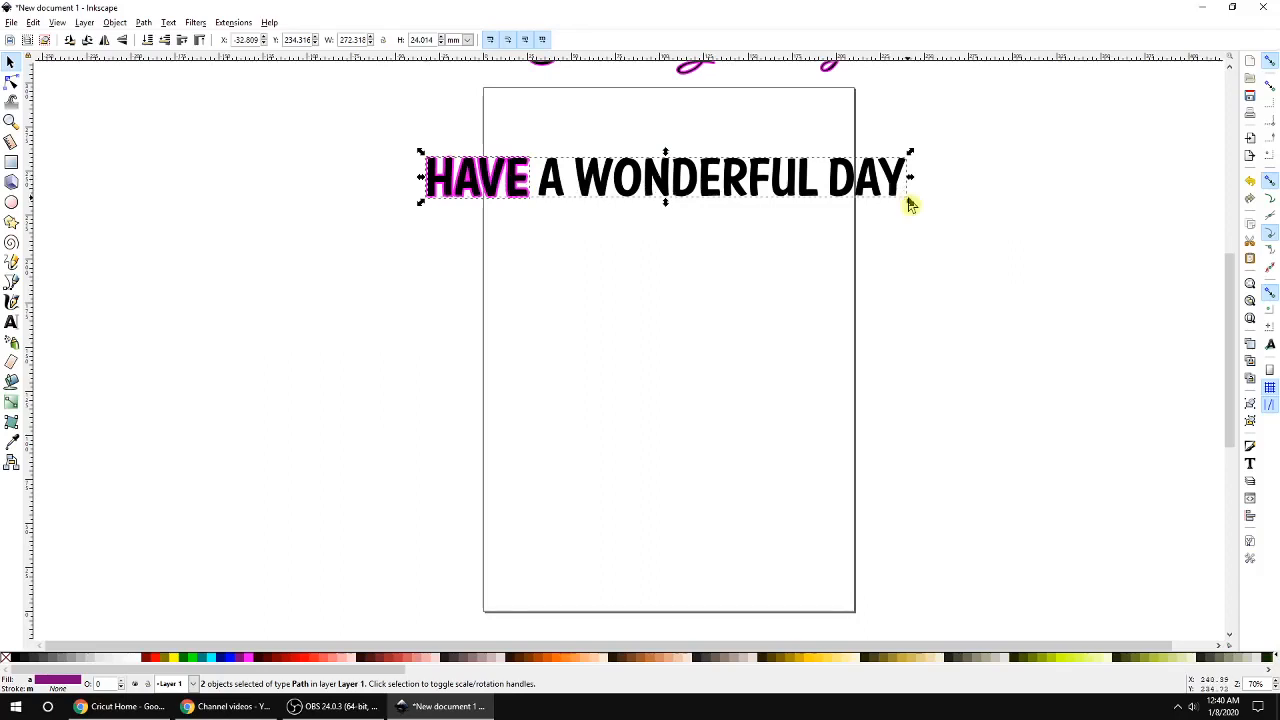
left_click_drag(908, 199, 714, 174)
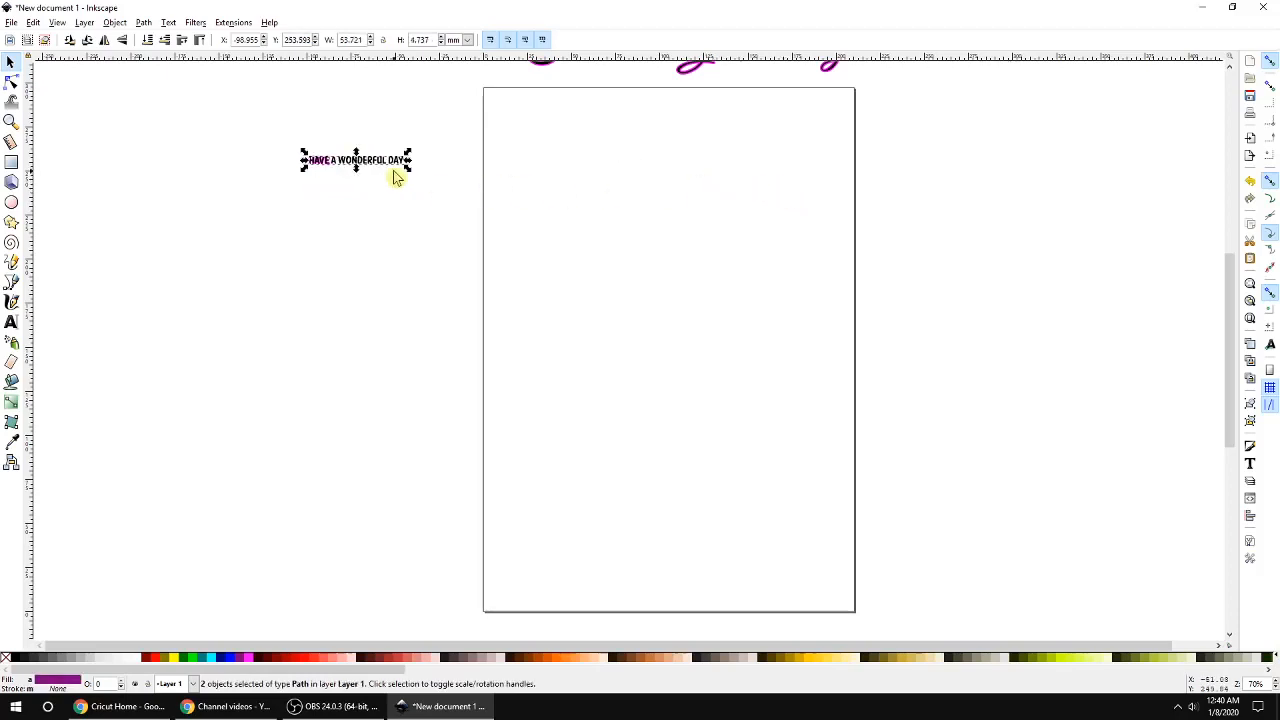
left_click_drag(372, 160, 603, 122)
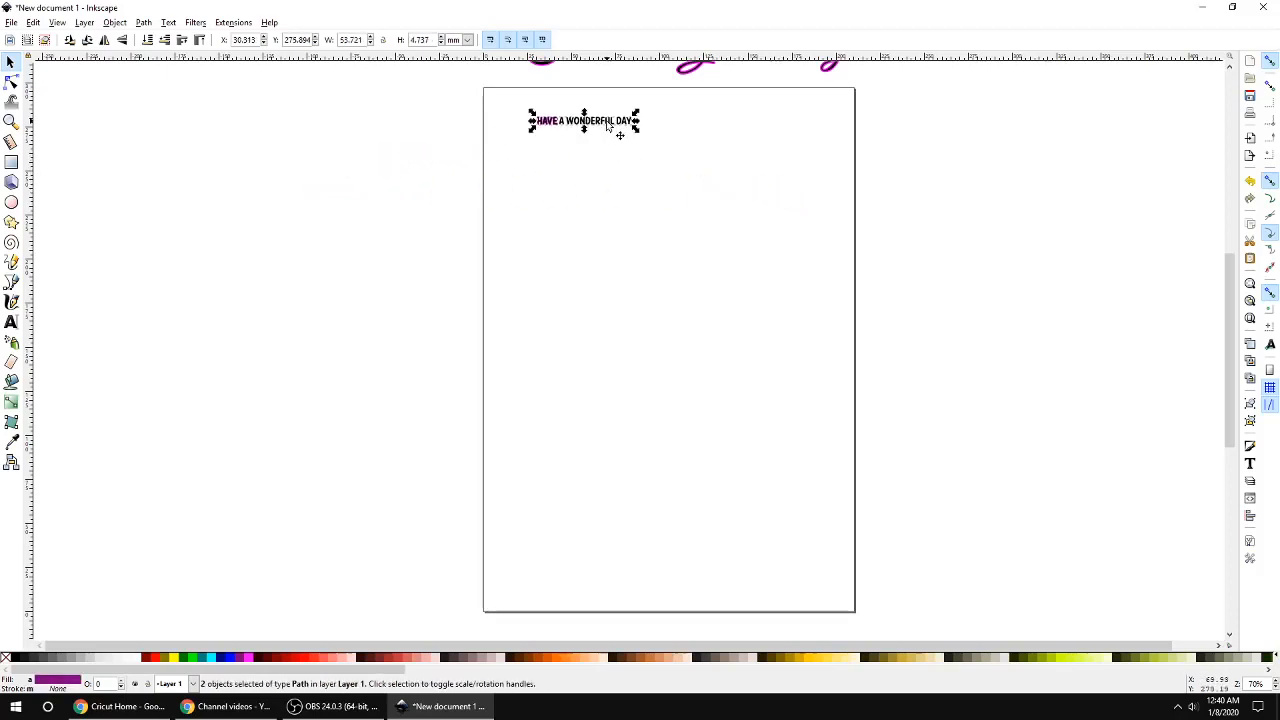
scroll(594, 114, "up", 5)
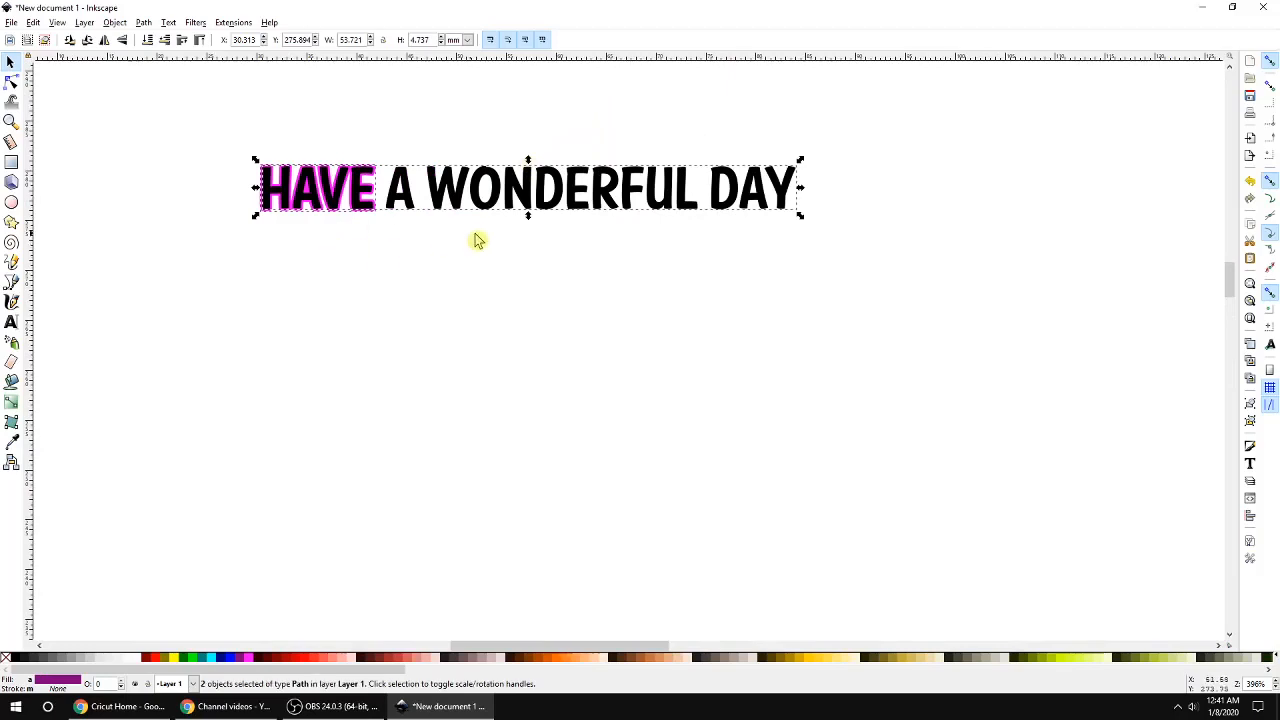
scroll(478, 239, "down", 3)
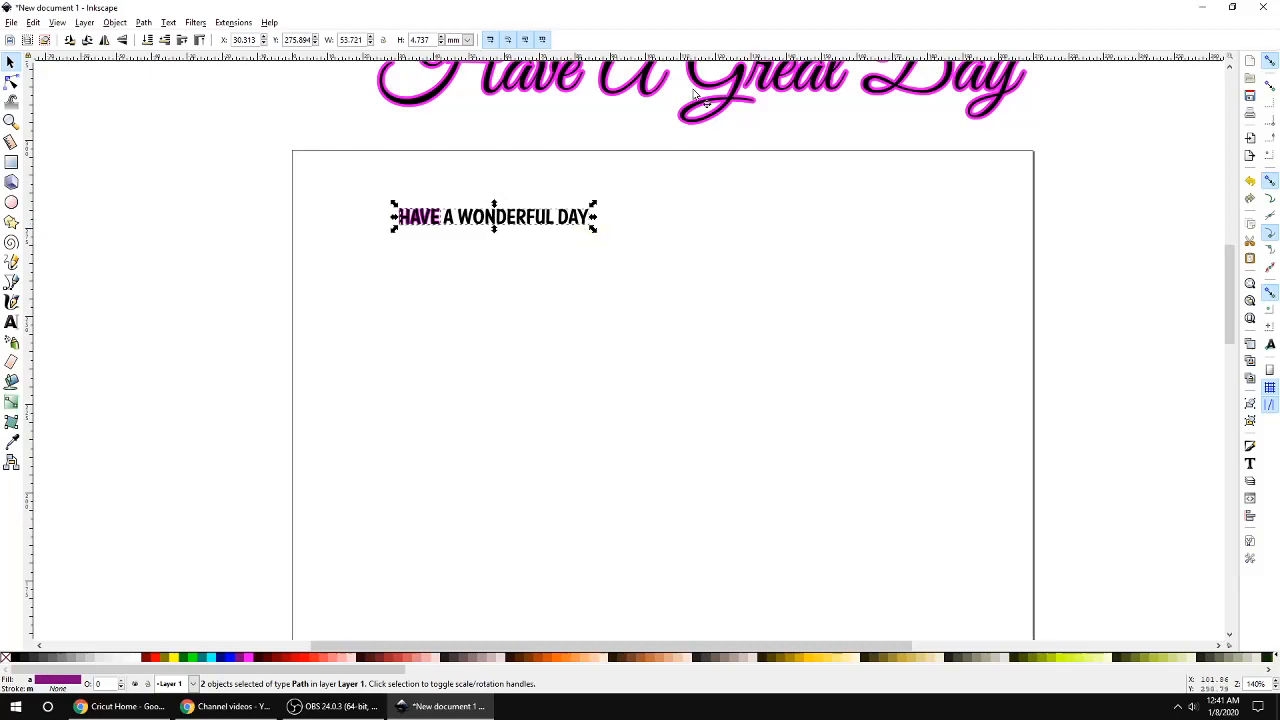
Enlarge HAVE A WONDERFUL DAY to span most of the page width and move Have A Great Day onto the page below it.
scroll(789, 177, "down", 7)
scroll(806, 166, "up", 7)
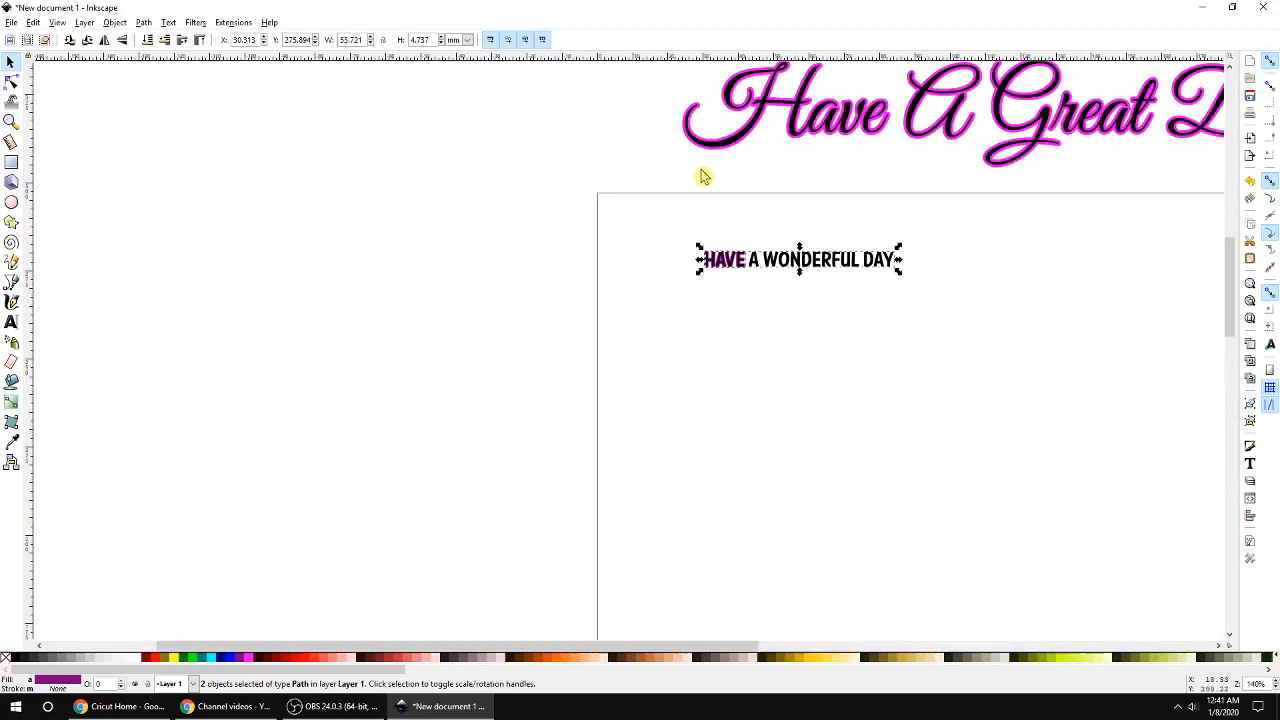
scroll(702, 177, "down", 2)
left_click_drag(820, 224, 991, 287)
scroll(980, 273, "up", 1)
left_click_drag(880, 168, 878, 334)
left_click(1029, 126)
left_click_drag(577, 648, 703, 650)
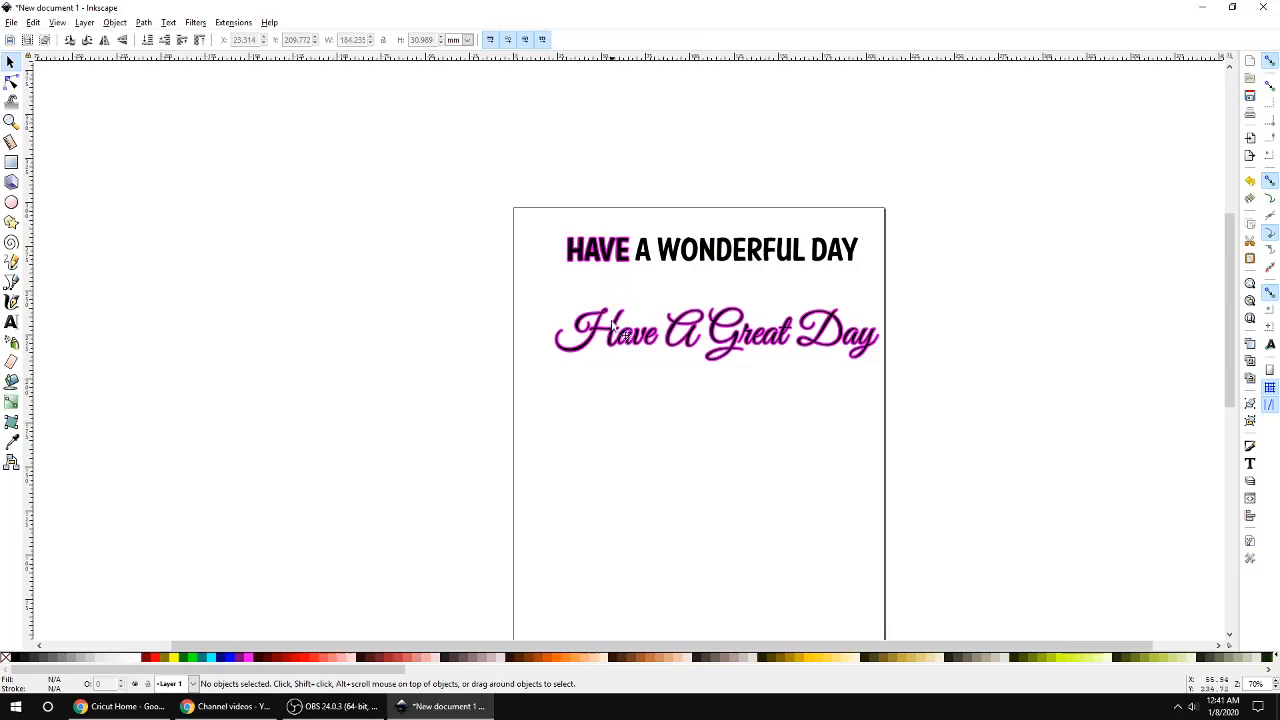
Save the document to the Desktop as an Inkscape SVG named Font.
left_click(11, 22)
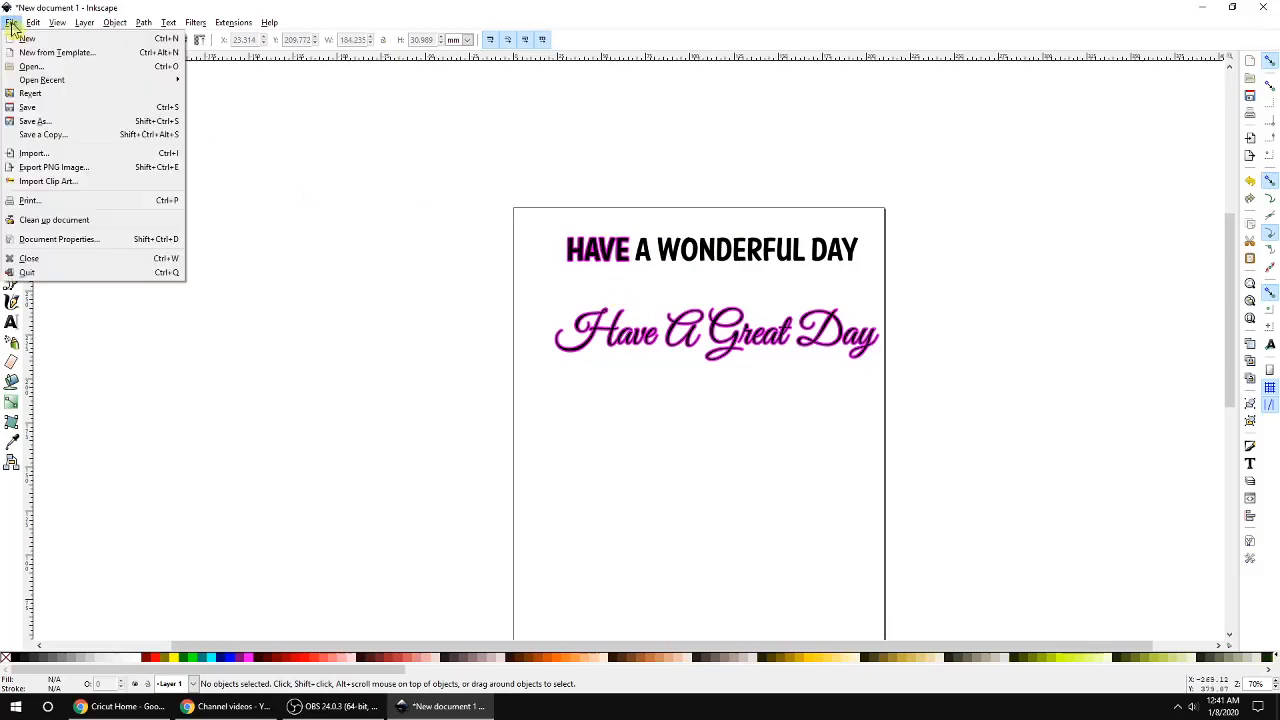
left_click(36, 122)
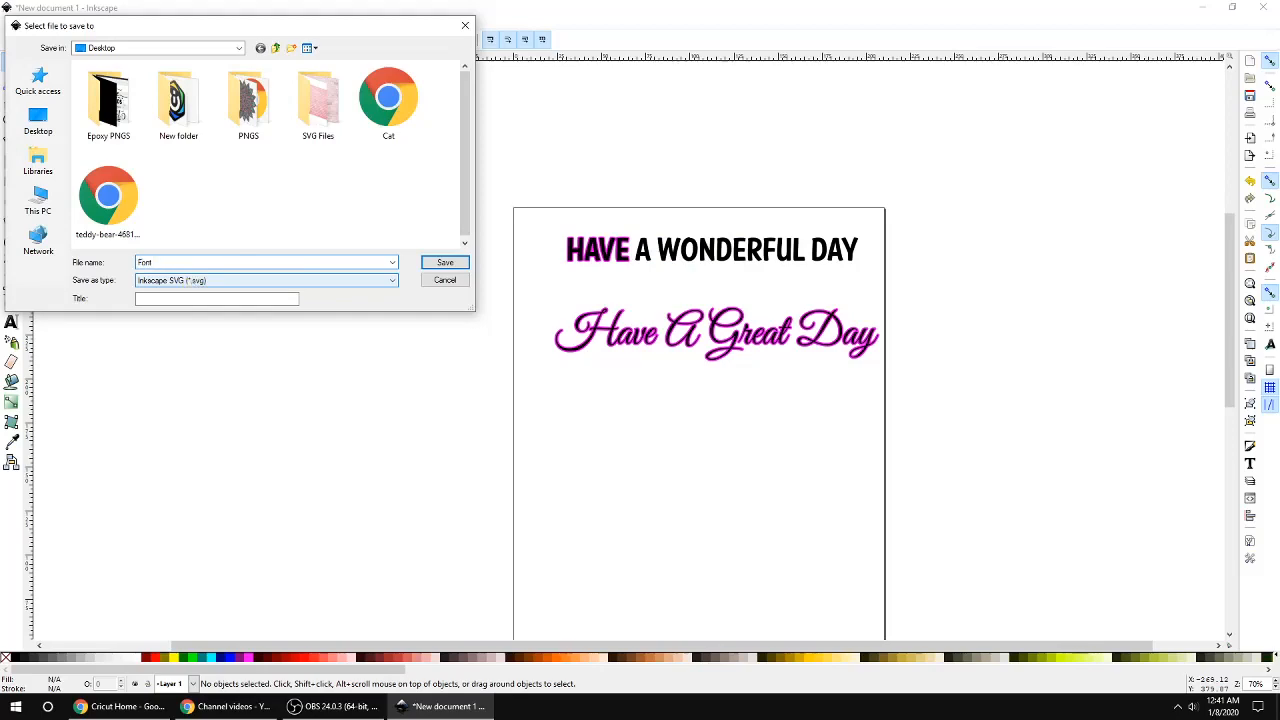
key("Return")
Switch to Chrome, open Cricut Design Space and start a new project, postponing the desktop app download.
left_click(118, 706)
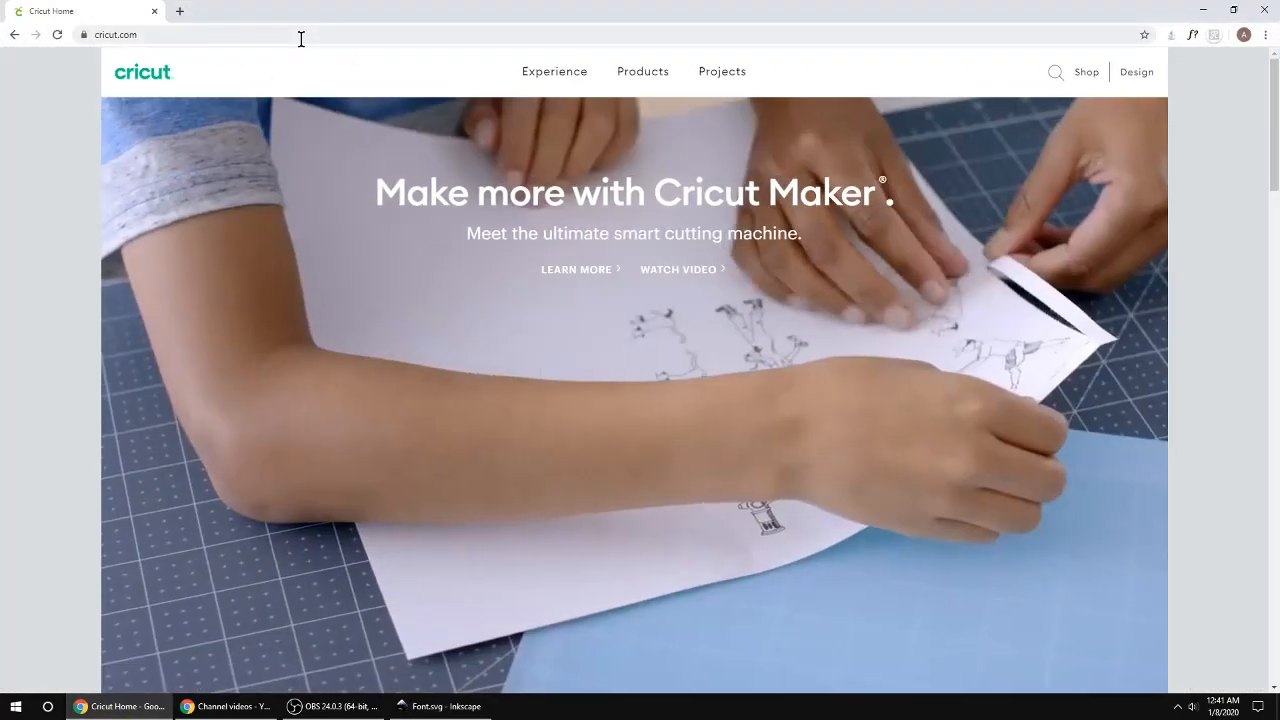
left_click(1137, 72)
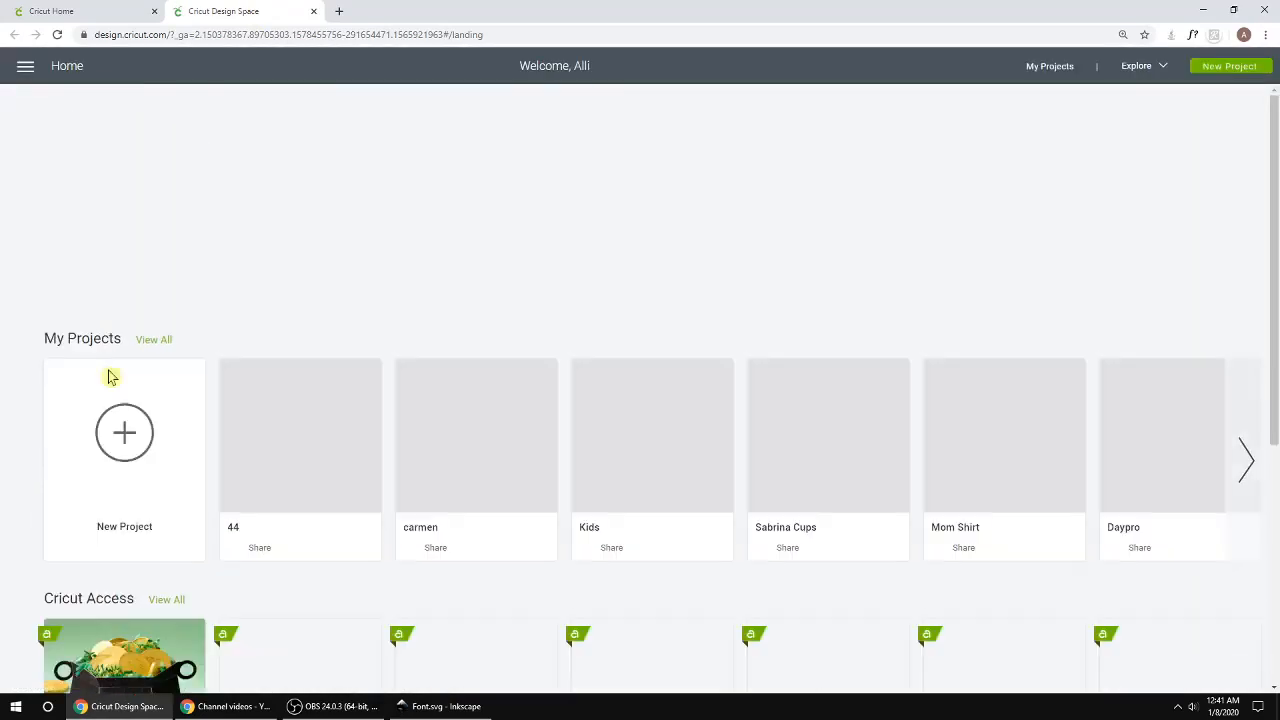
left_click(124, 440)
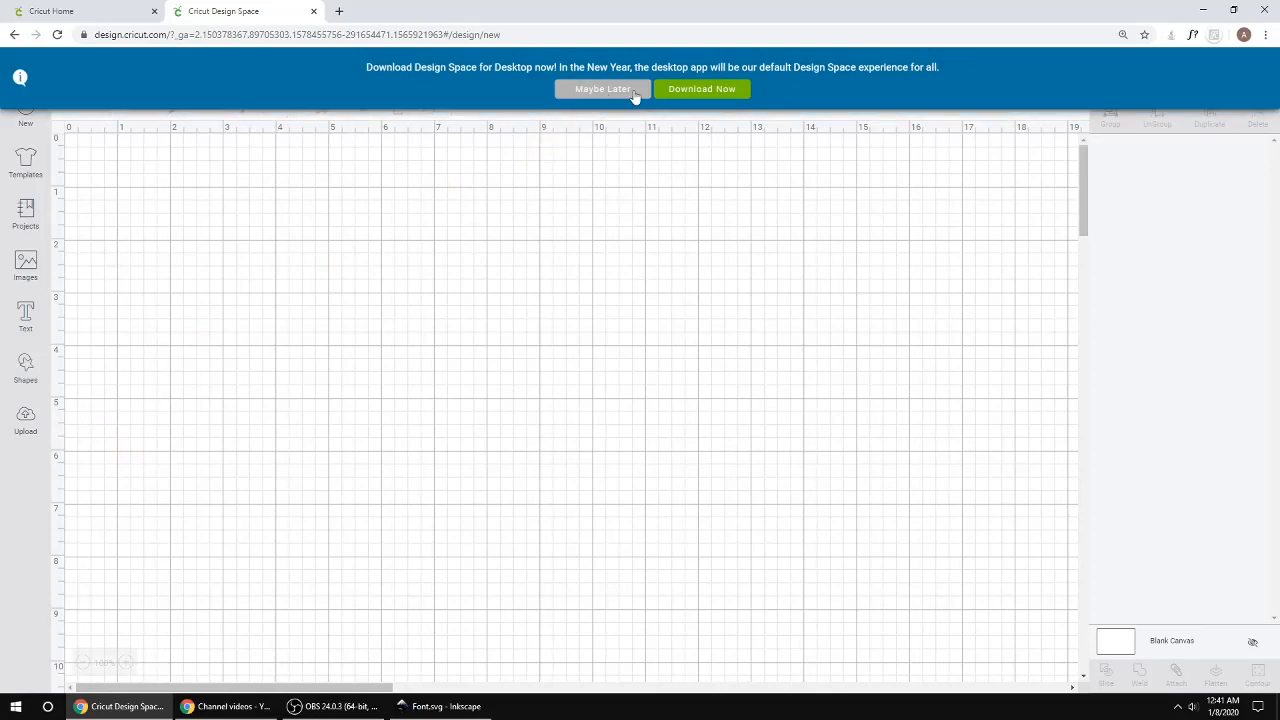
left_click(603, 90)
Upload the Font SVG from the Desktop as an image and save it under the name Font.
left_click(25, 420)
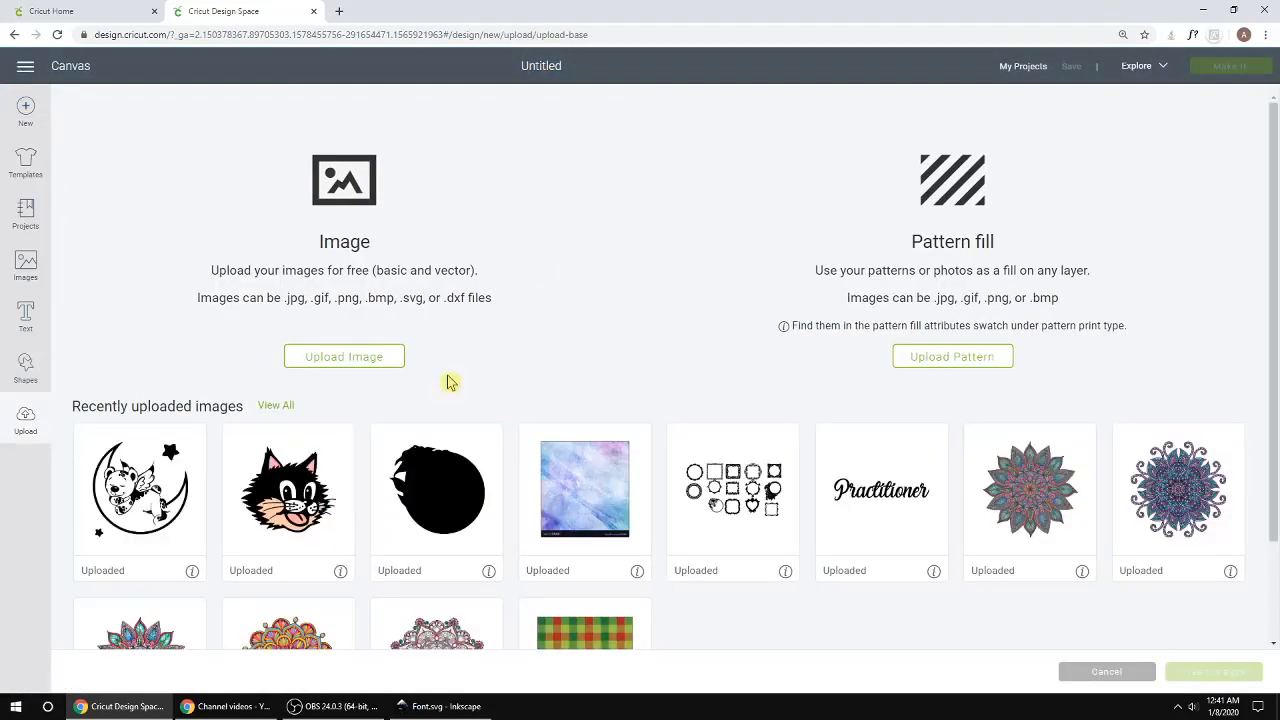
left_click(355, 367)
left_click(685, 365)
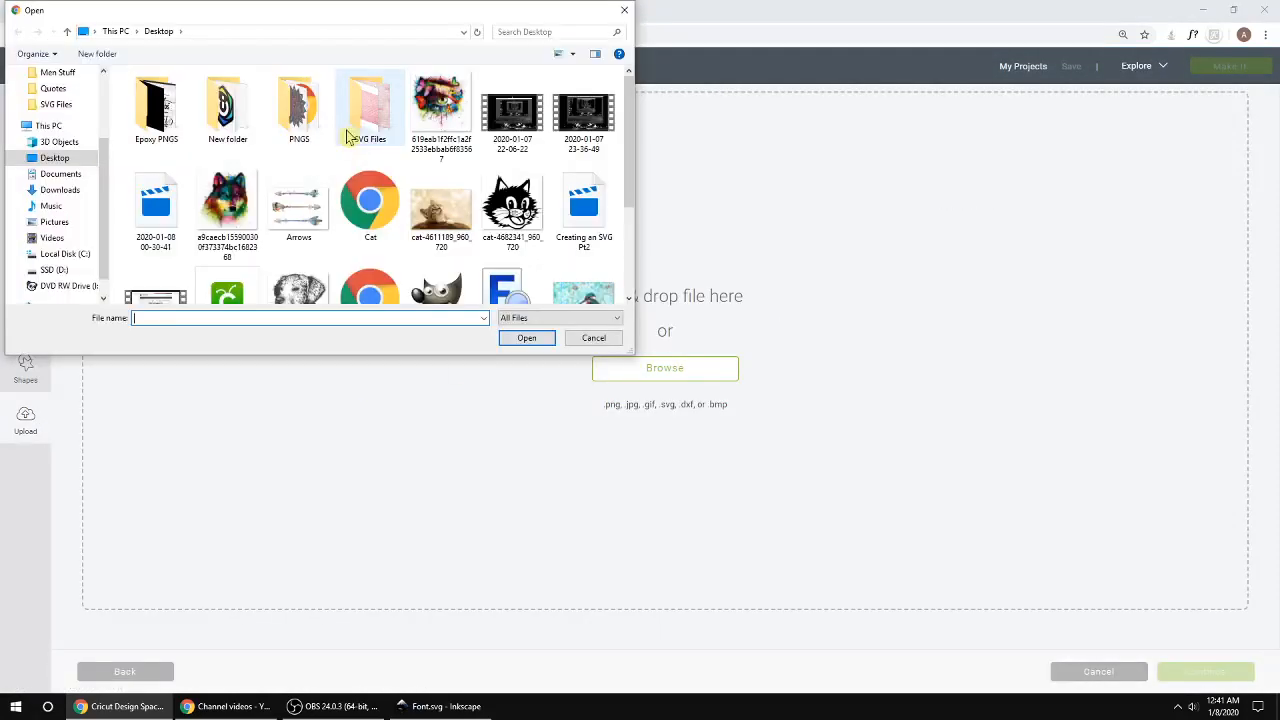
scroll(370, 210, "down", 1)
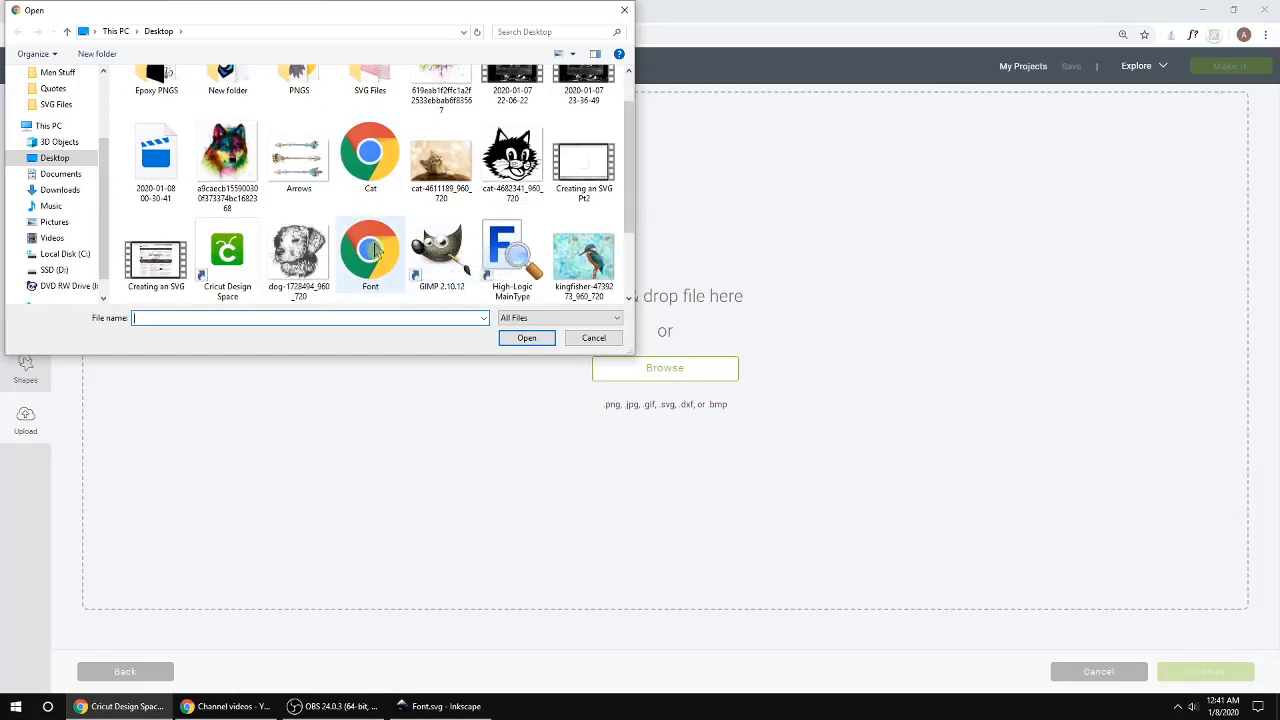
double_click(378, 245)
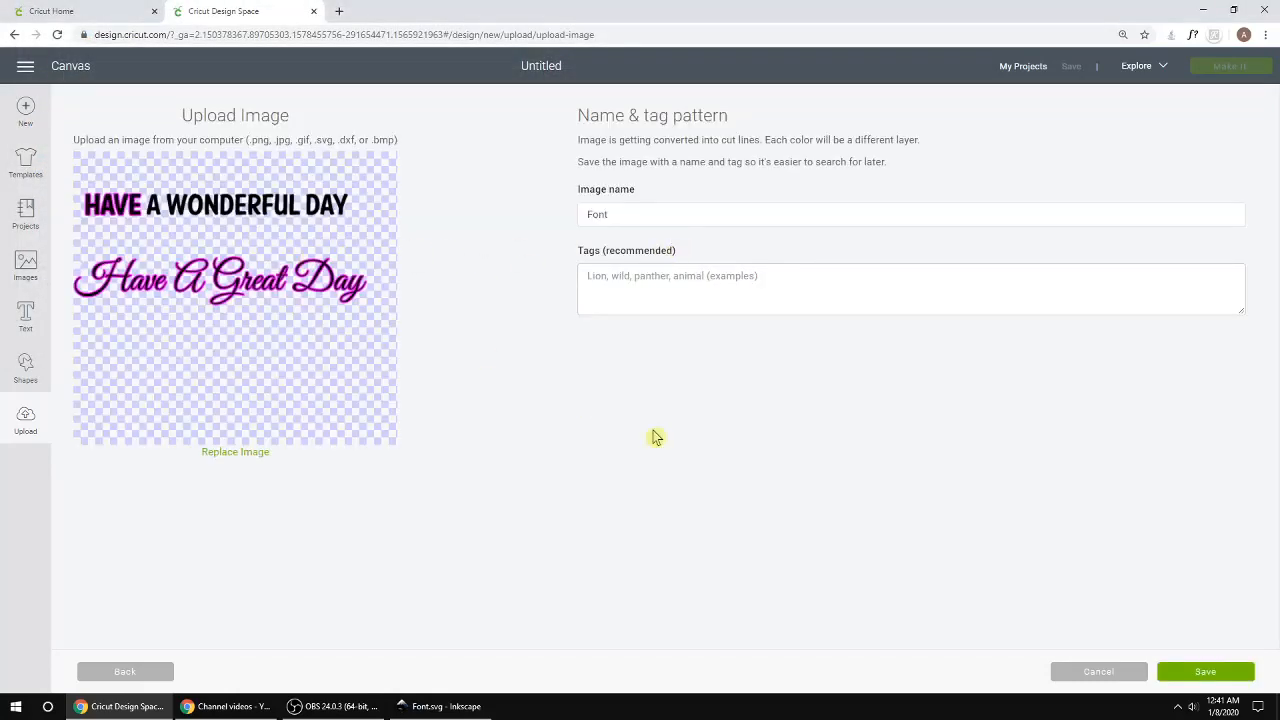
left_click(1206, 672)
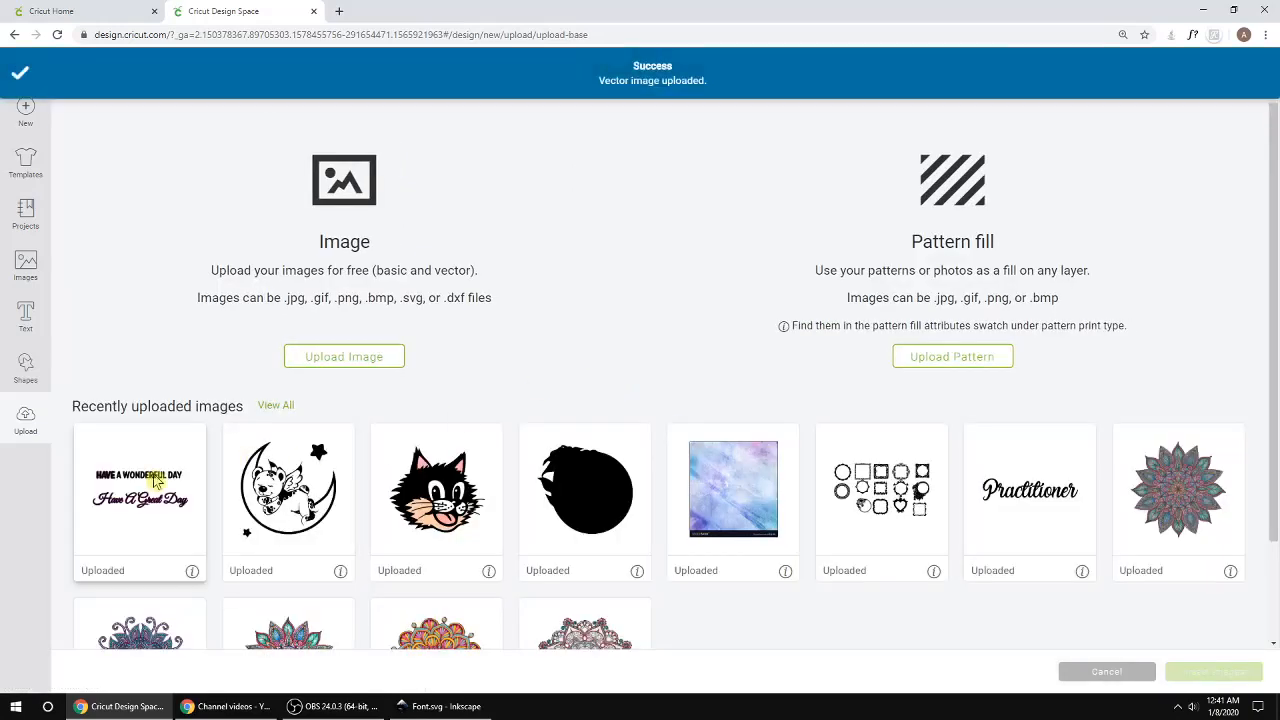
Insert the uploaded Font image on the canvas, enlarge it to about 8.74 in wide and shift it towards the canvas centre.
left_click(1228, 675)
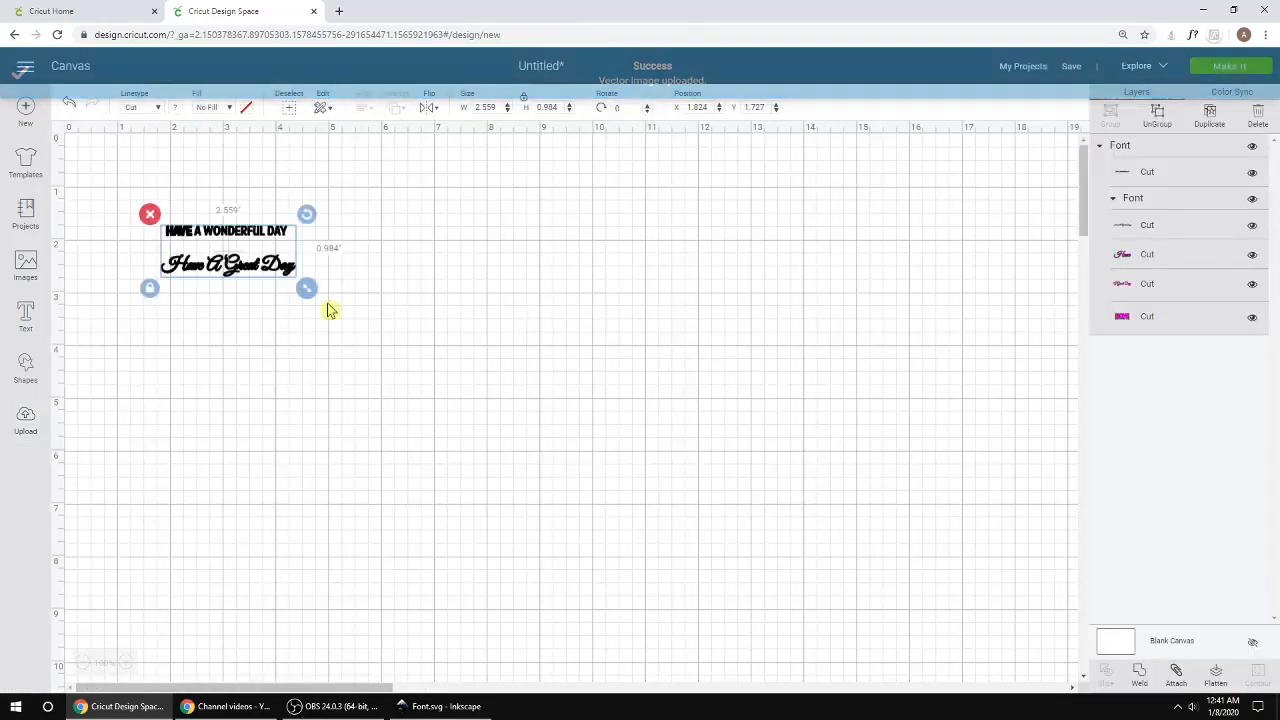
left_click_drag(312, 296, 640, 429)
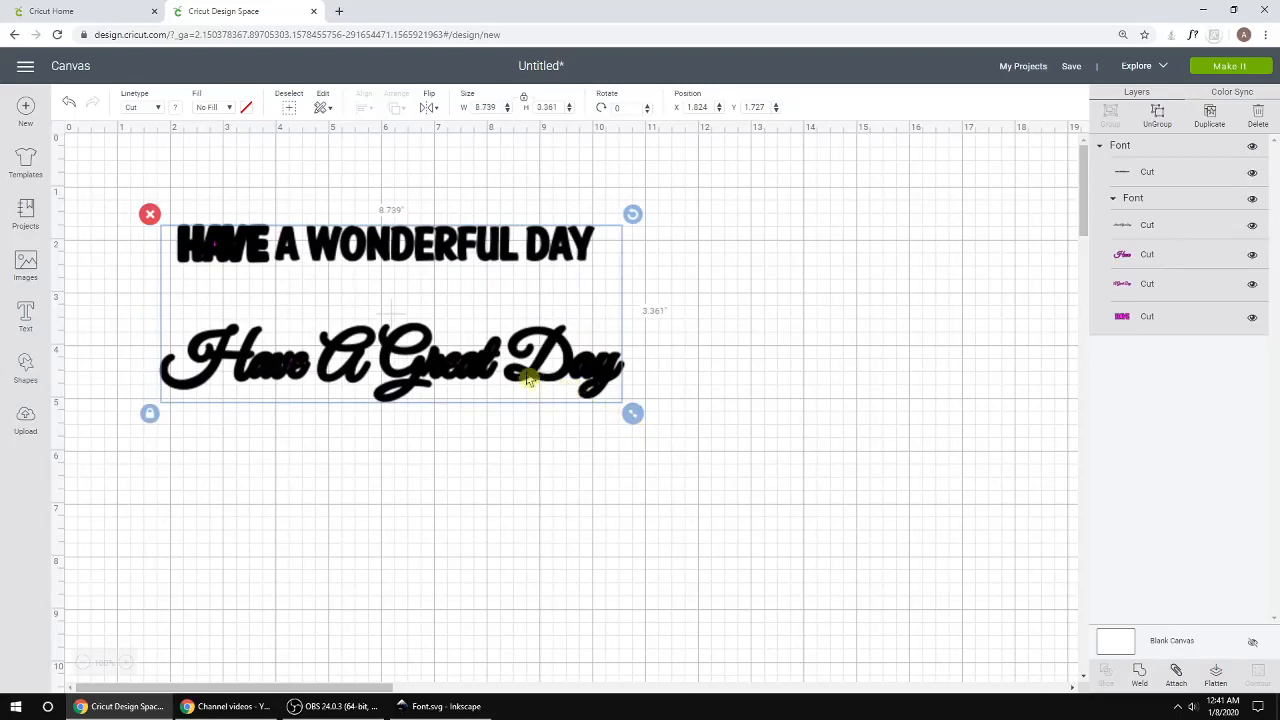
left_click_drag(526, 371, 670, 373)
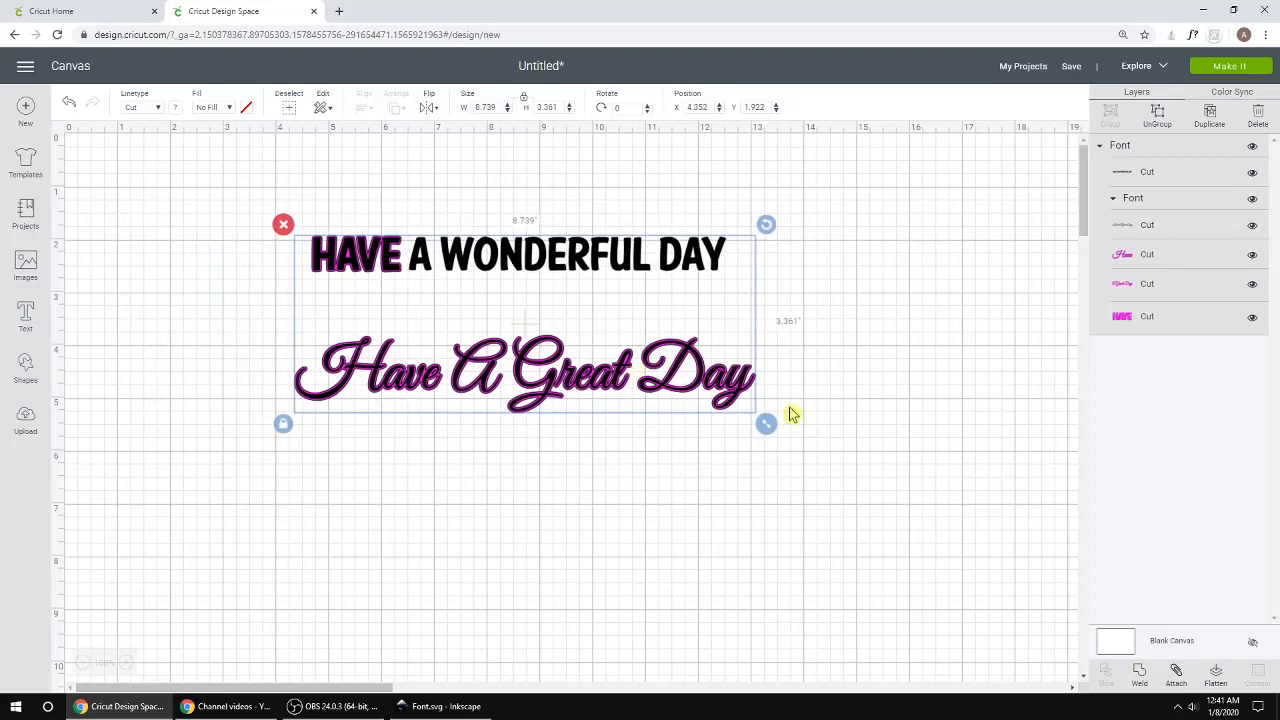
Ungroup the Font image, move HAVE A WONDERFUL DAY up and away, and place the magenta HAVE shape over it.
left_click(1157, 115)
left_click_drag(580, 260, 830, 209)
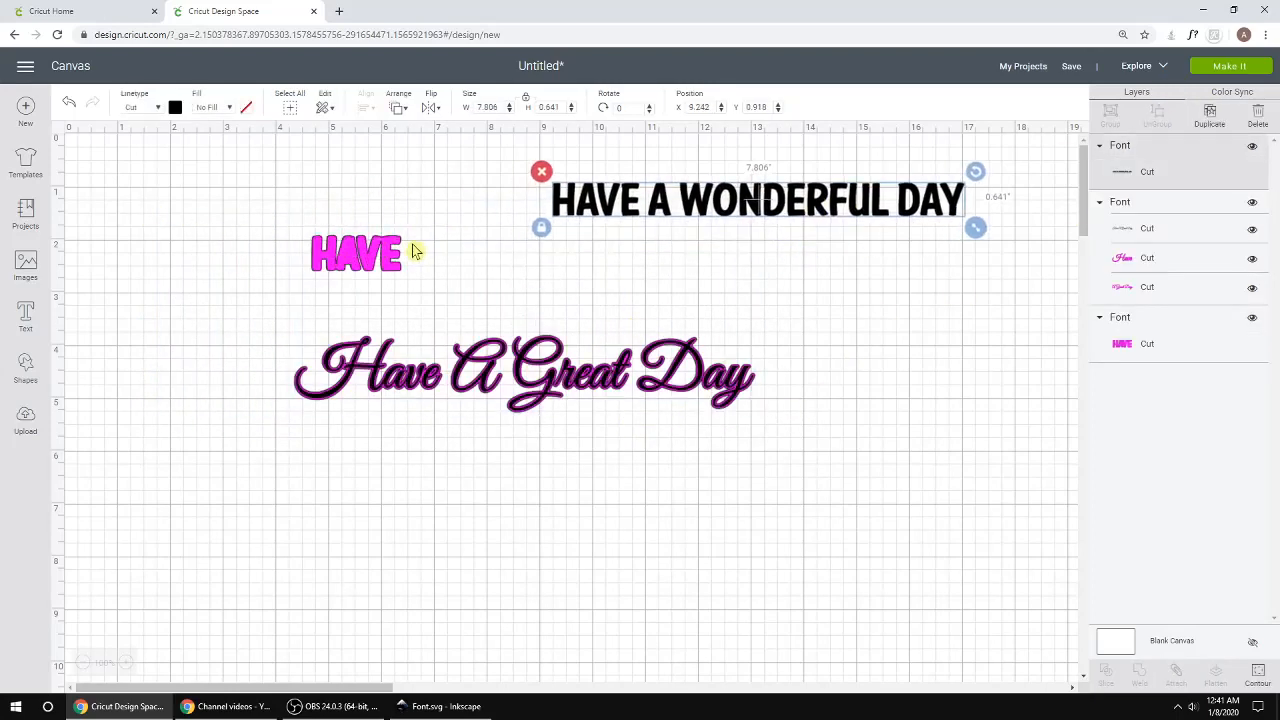
left_click_drag(410, 251, 750, 203)
Enlarge the Have A Great Day group to about 13 in wide, reposition it, reduce it again and deselect it.
left_click_drag(836, 466, 723, 370)
left_click_drag(783, 416, 1016, 471)
left_click_drag(908, 391, 857, 398)
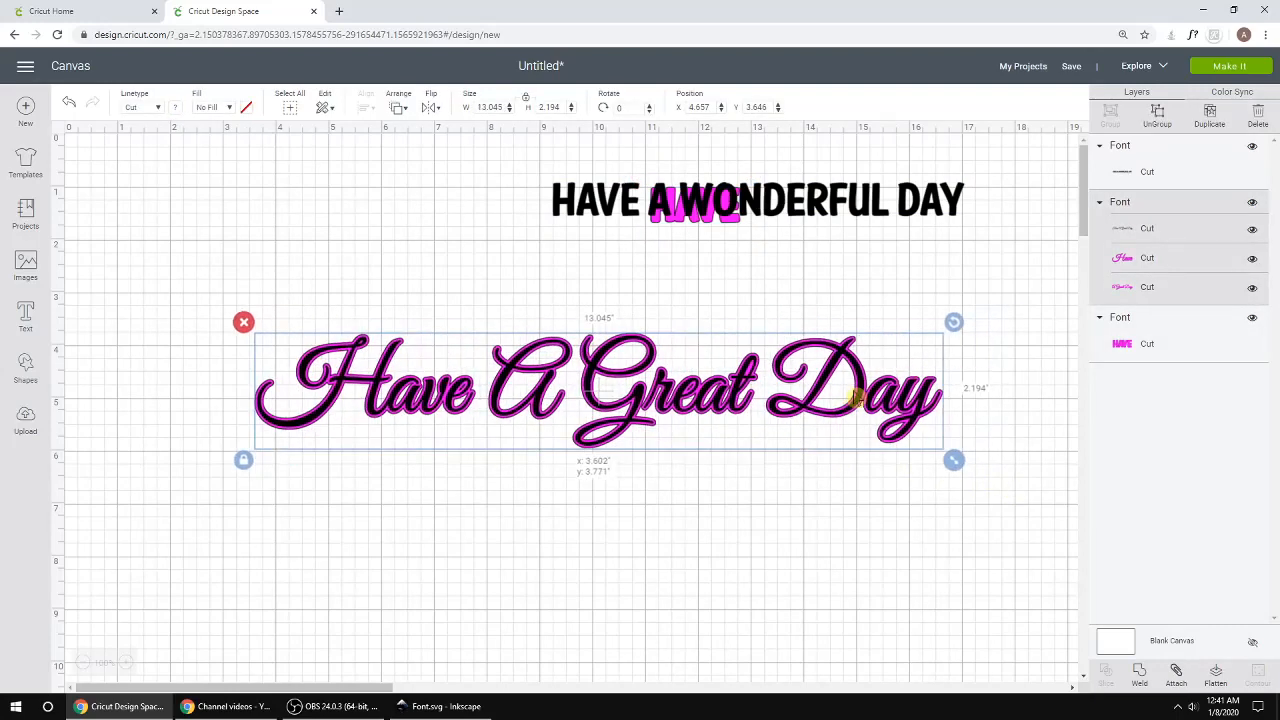
left_click_drag(957, 460, 829, 434)
left_click(879, 561)
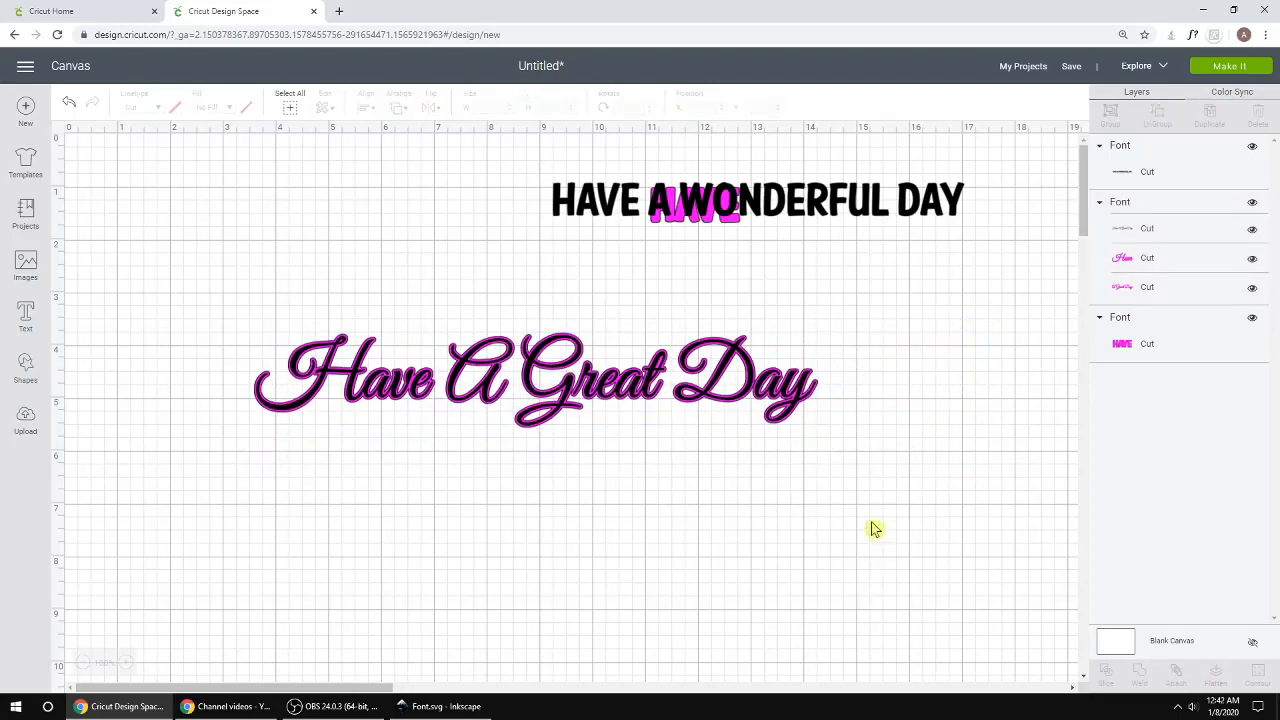
Delete all the lettering from the canvas and close Design Space without saving the project.
left_click(697, 398)
key("Delete")
left_click_drag(740, 189, 693, 228)
key("Delete")
key("Delete")
left_click(314, 12)
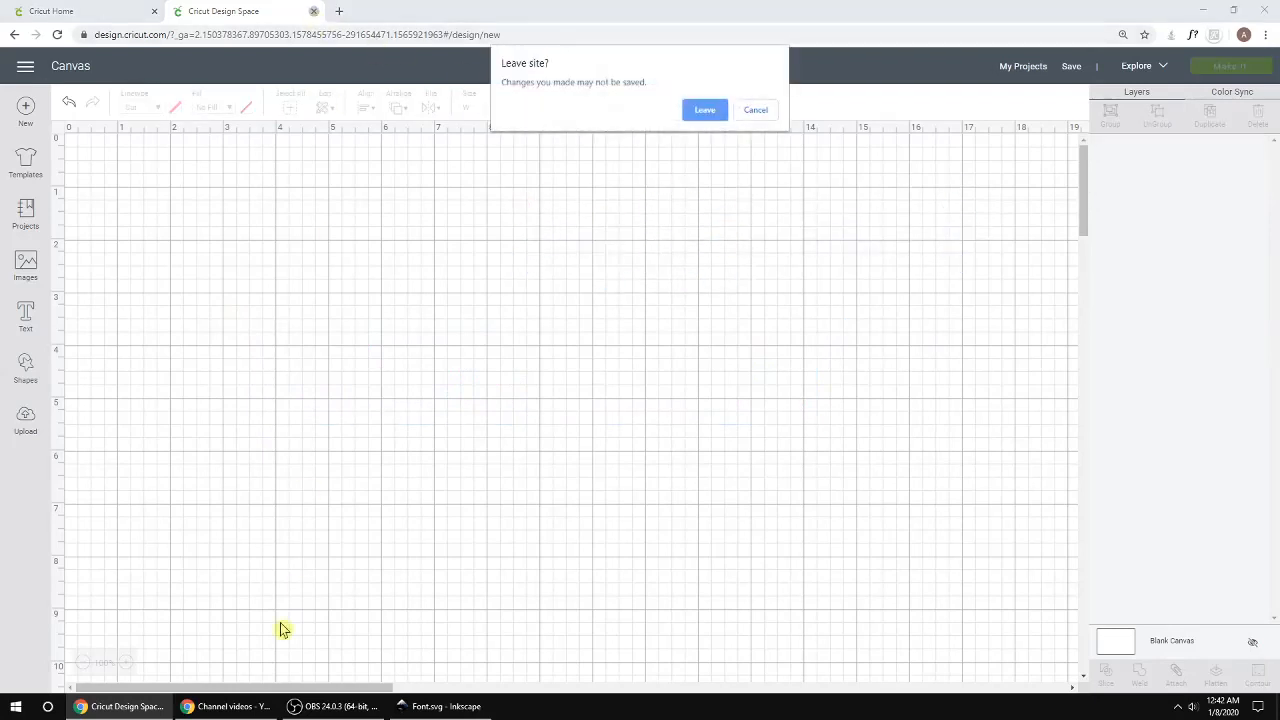
left_click(700, 112)
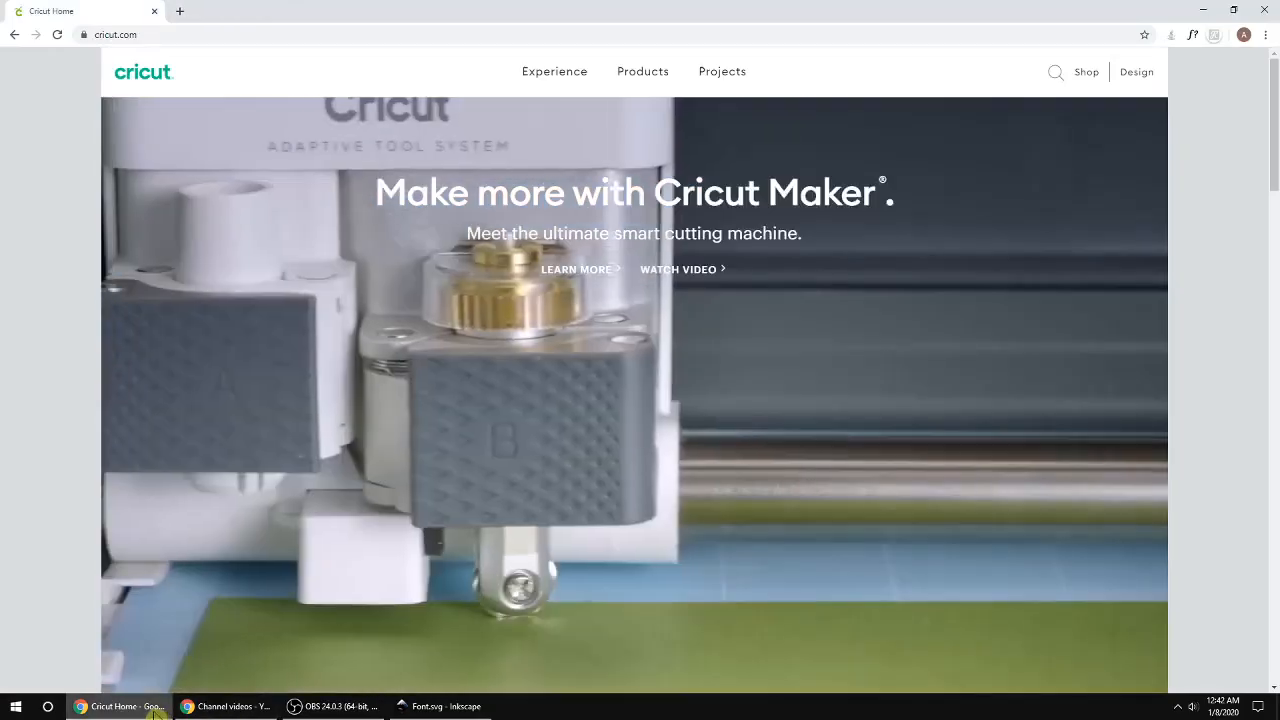
Switch to Inkscape and delete all the HAVE A WONDERFUL DAY and Have A Great Day lettering from the page.
mouse_move(118, 706)
left_click(440, 706)
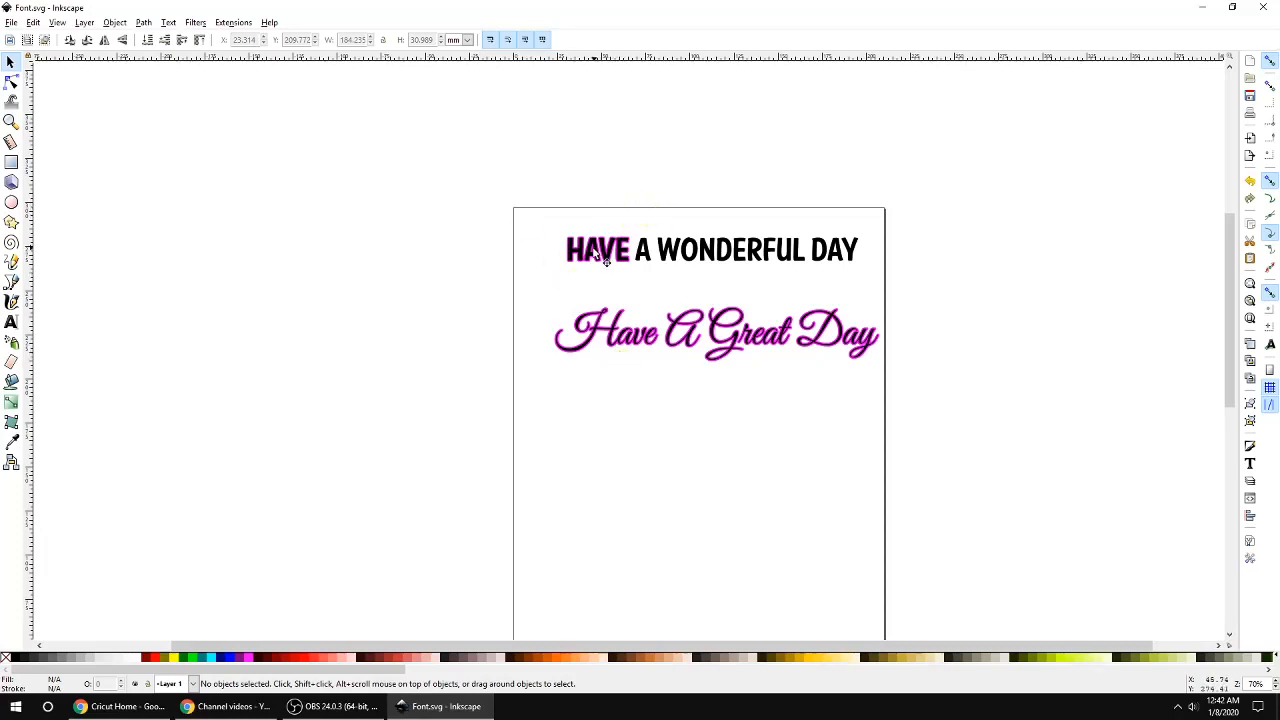
left_click_drag(543, 214, 900, 416)
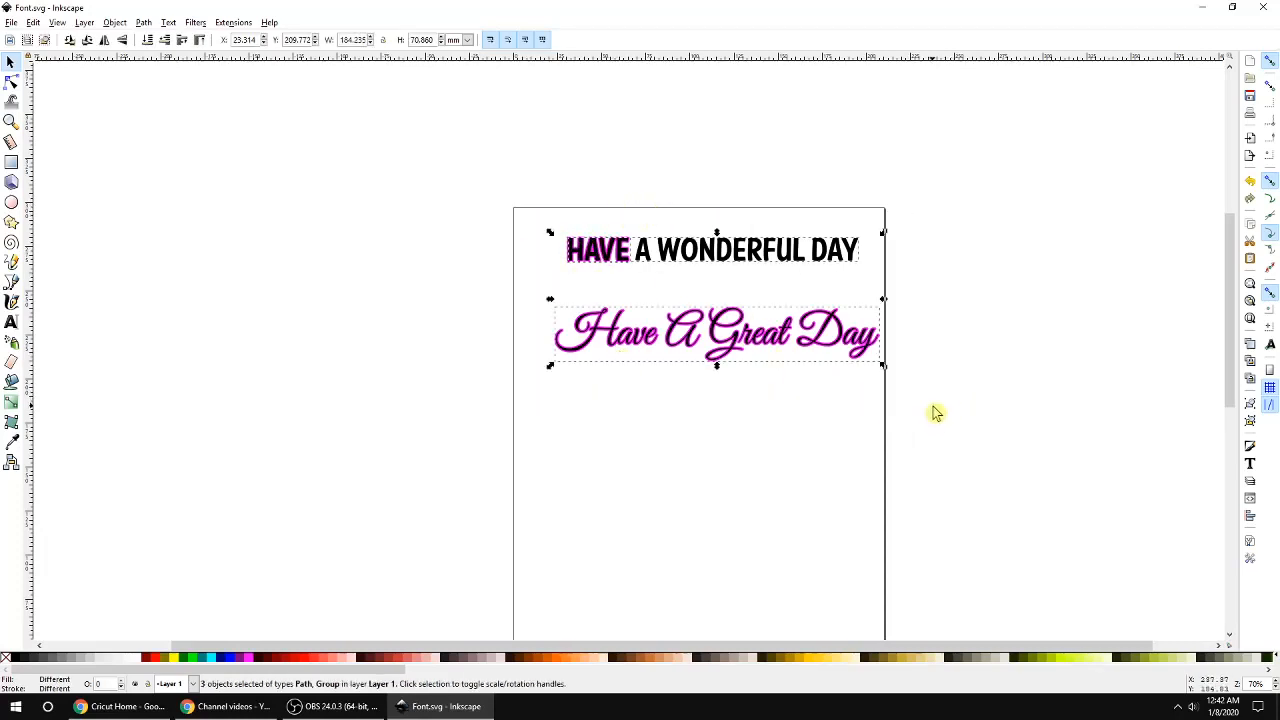
key("Delete")
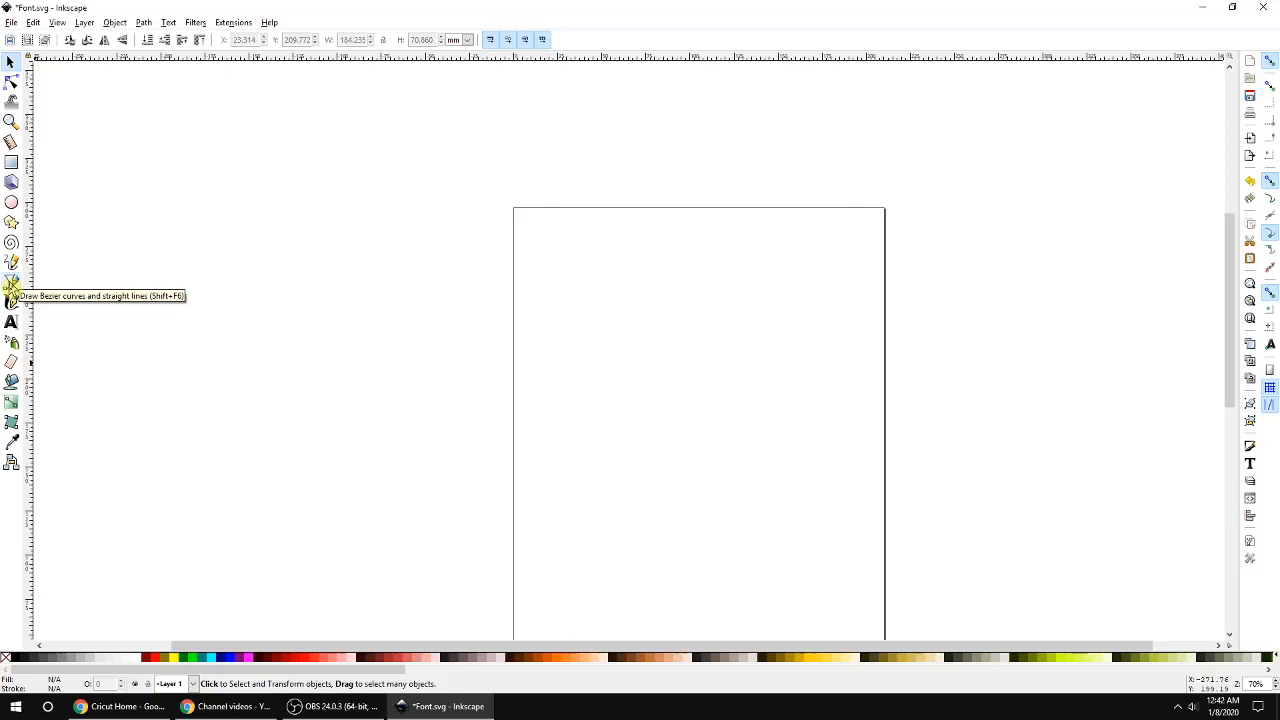
Draw an open, self-crossing Bezier path of curved and straight segments, about 218 by 174 mm, and move it down and left onto the page.
left_click(11, 284)
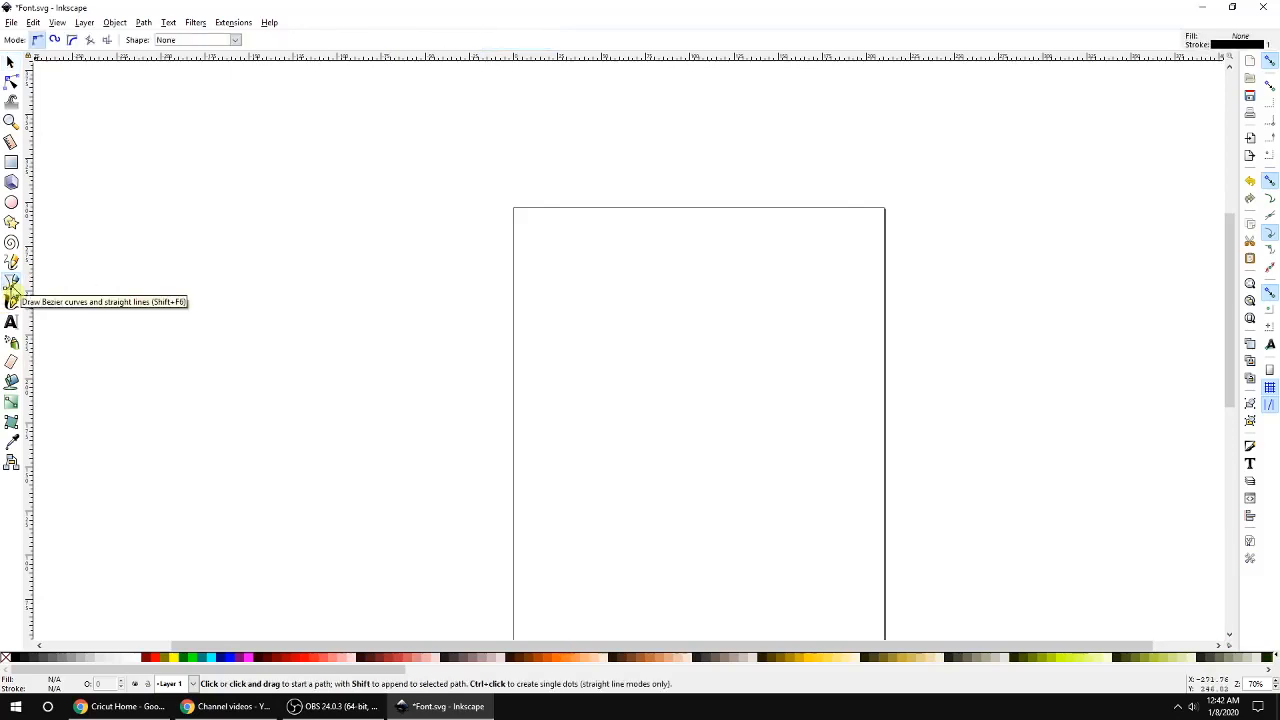
left_click(605, 297)
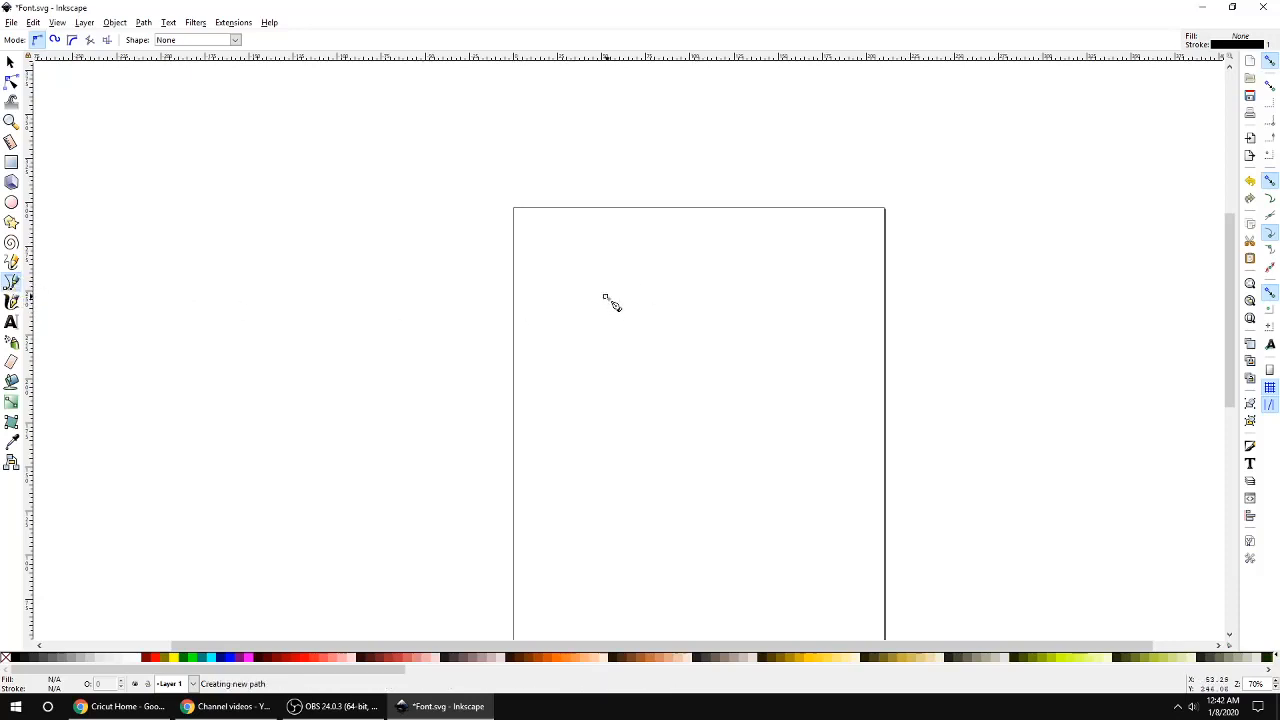
left_click(741, 269)
left_click(589, 235)
left_click_drag(563, 272, 569, 388)
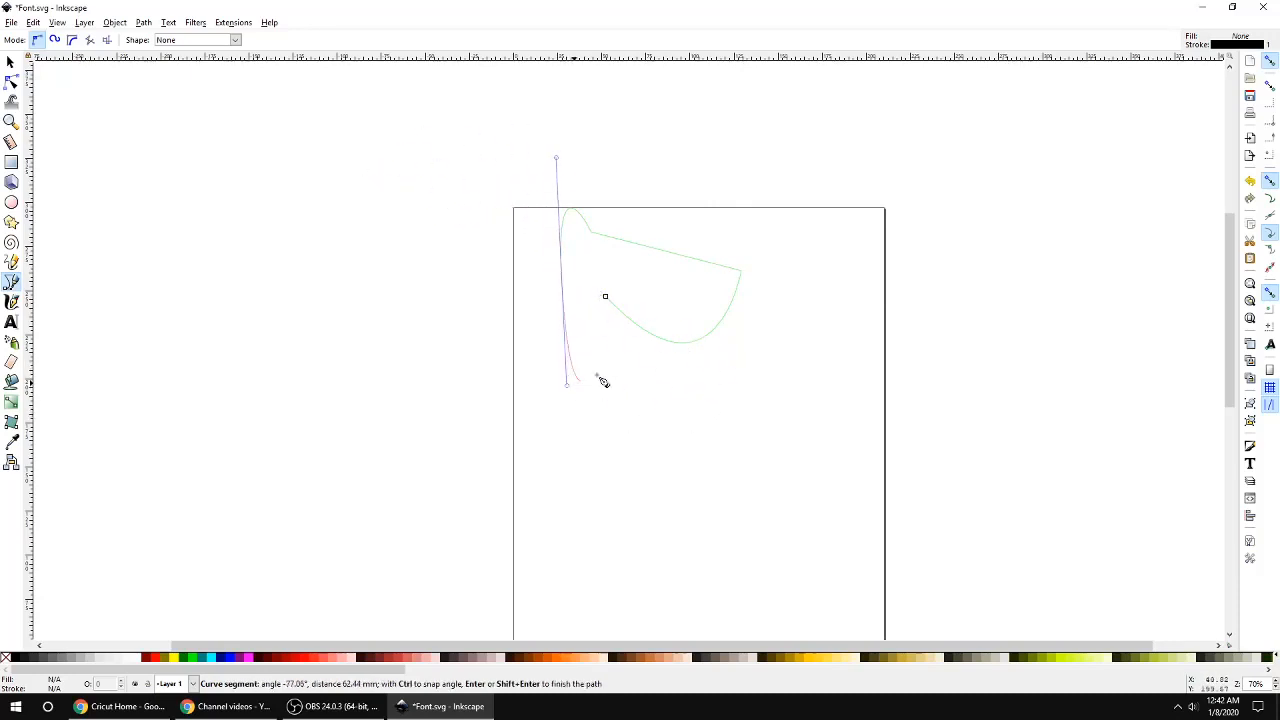
left_click(697, 197)
left_click_drag(880, 167, 957, 277)
left_click_drag(889, 385, 800, 488)
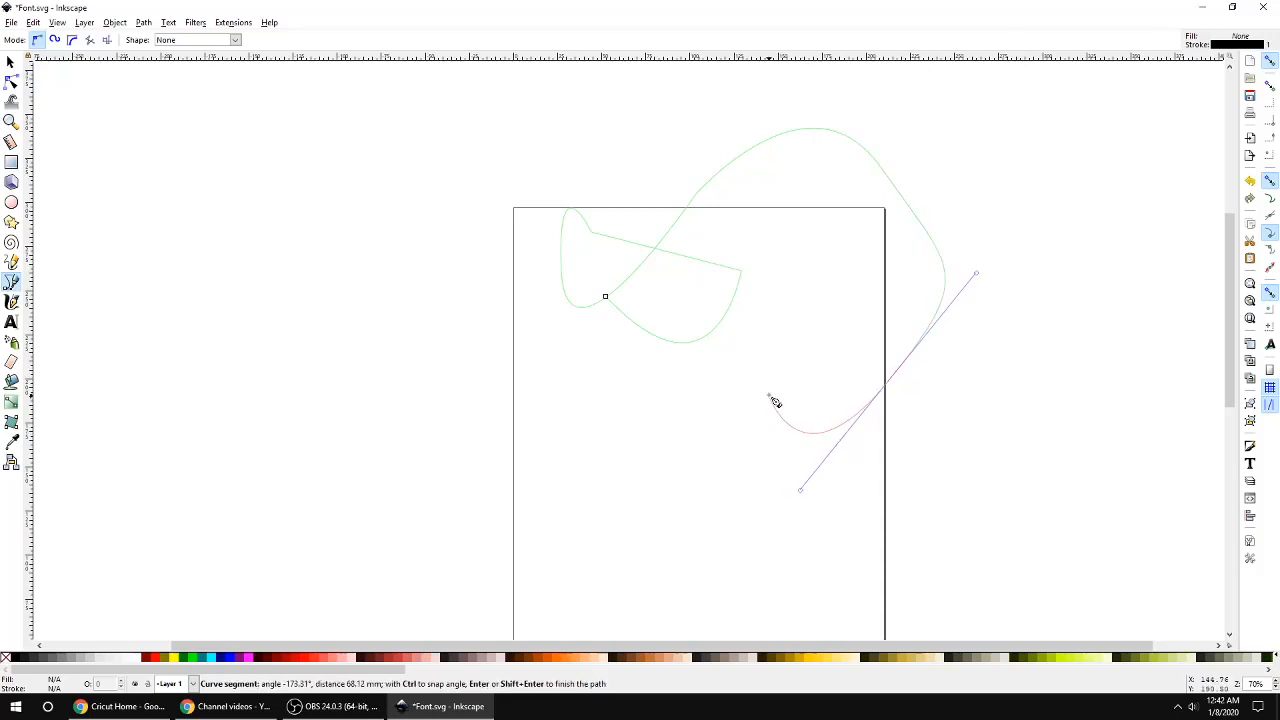
left_click_drag(771, 350, 820, 297)
key("Return")
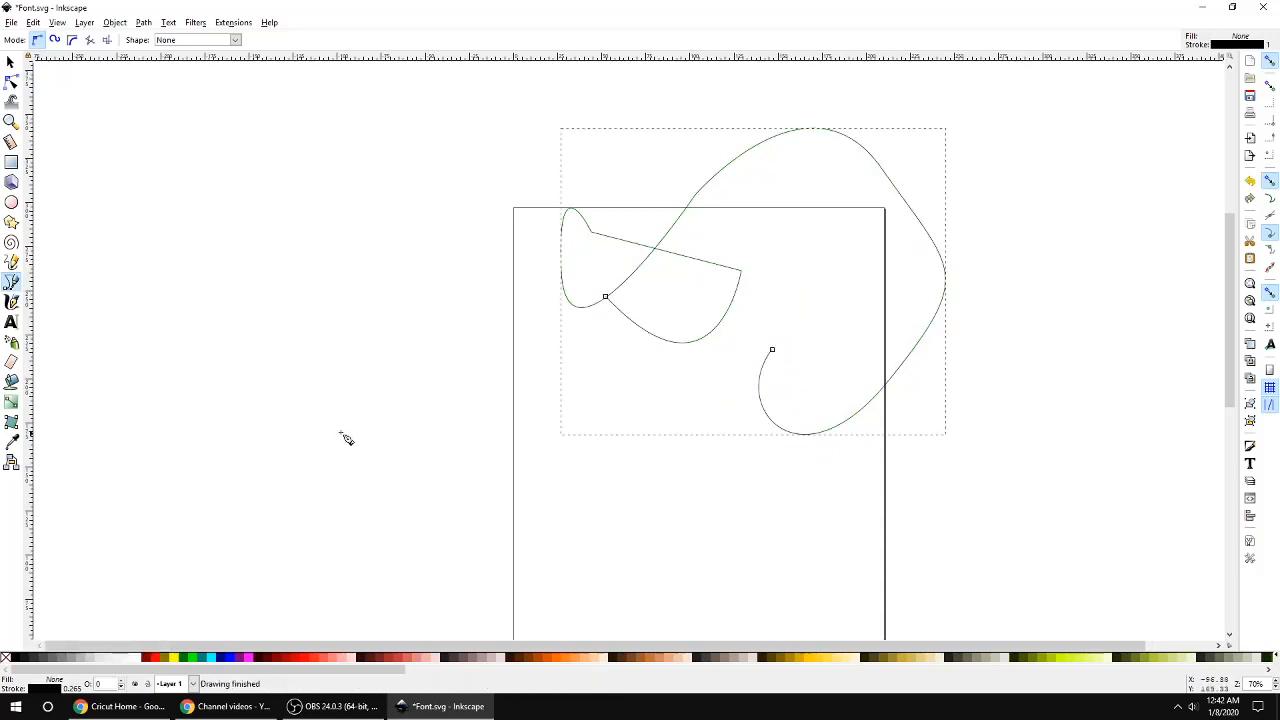
left_click(11, 62)
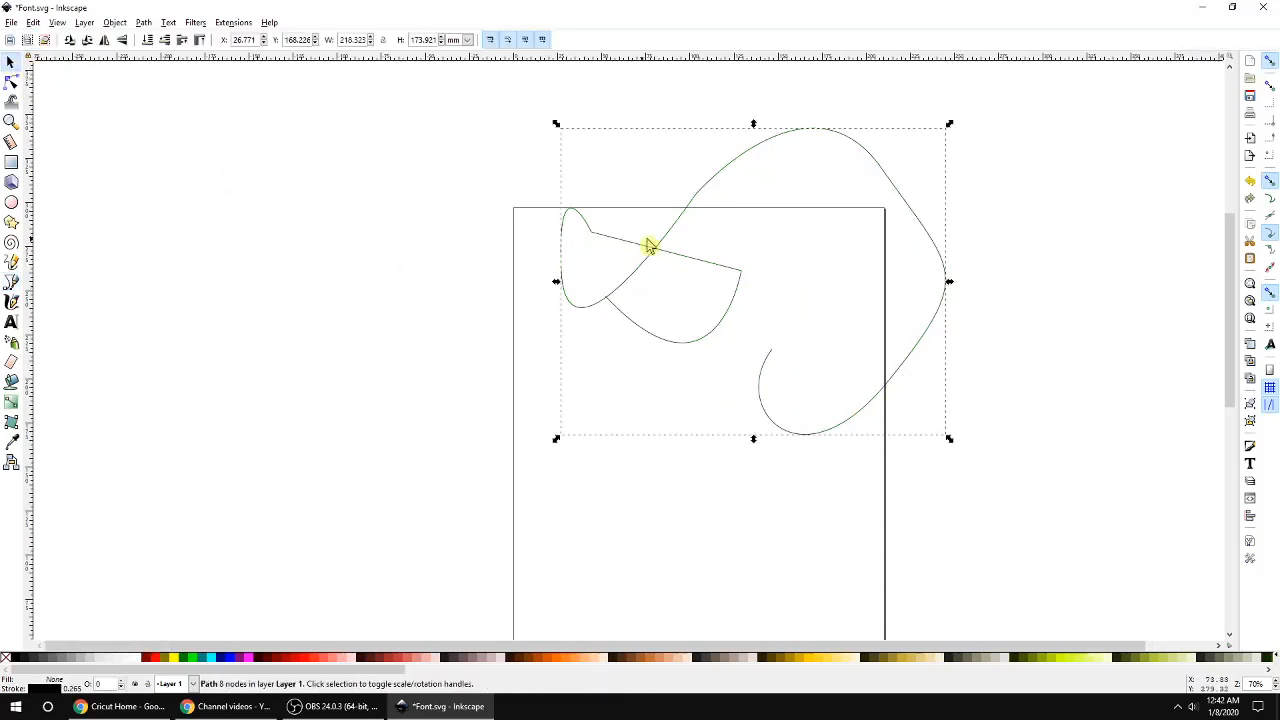
left_click_drag(667, 245, 616, 358)
Examine the nodes and line crossings of the curved path up close.
key("n")
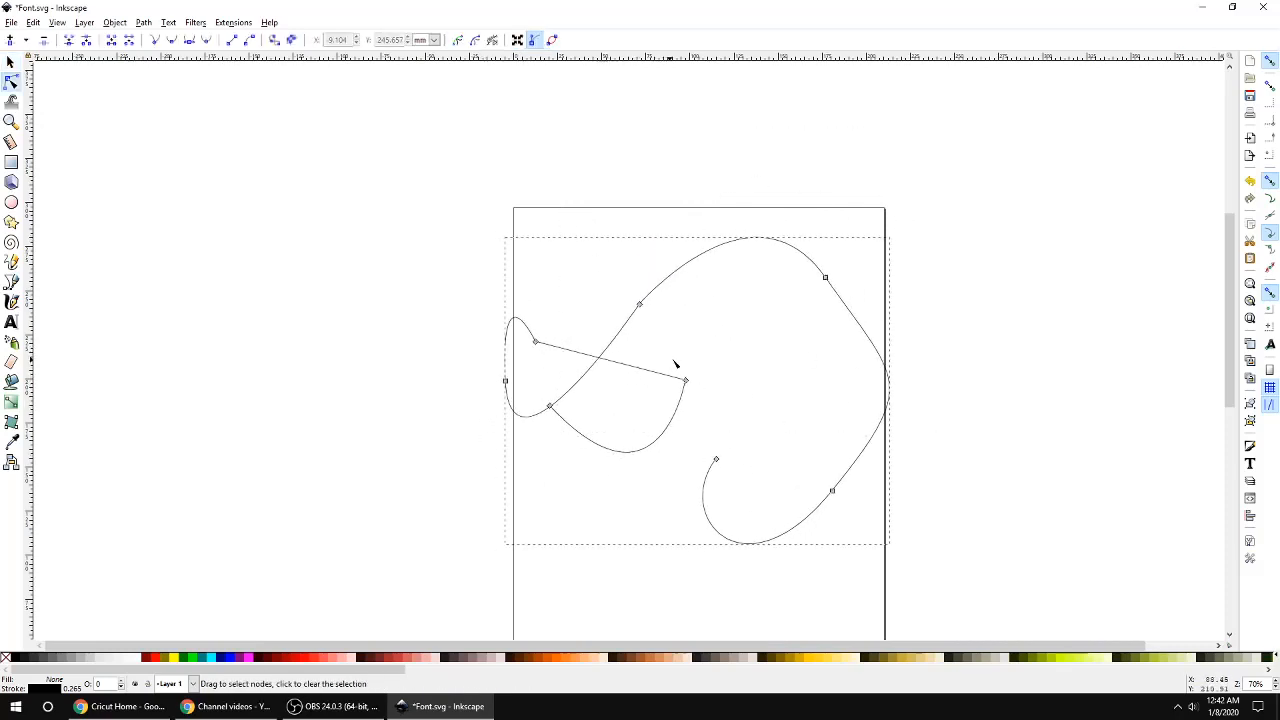
scroll(720, 278, "up", 4)
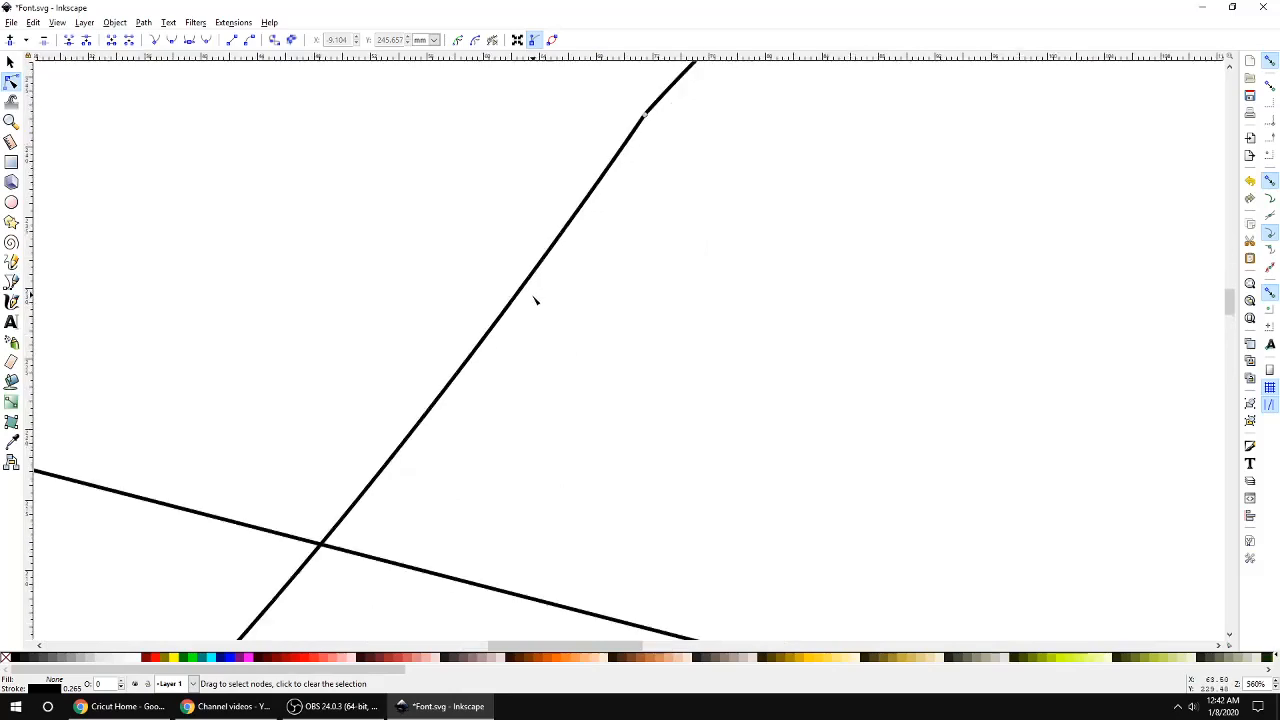
scroll(540, 300, "down", 7)
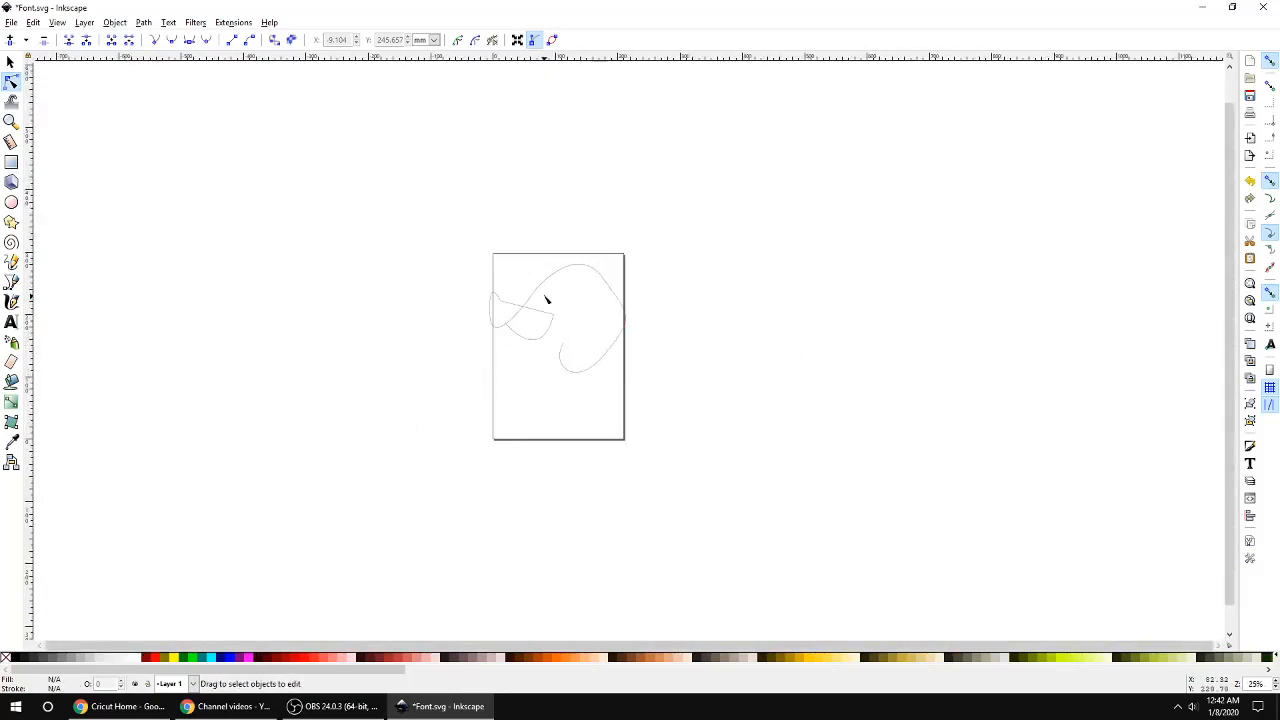
scroll(560, 285, "up", 7)
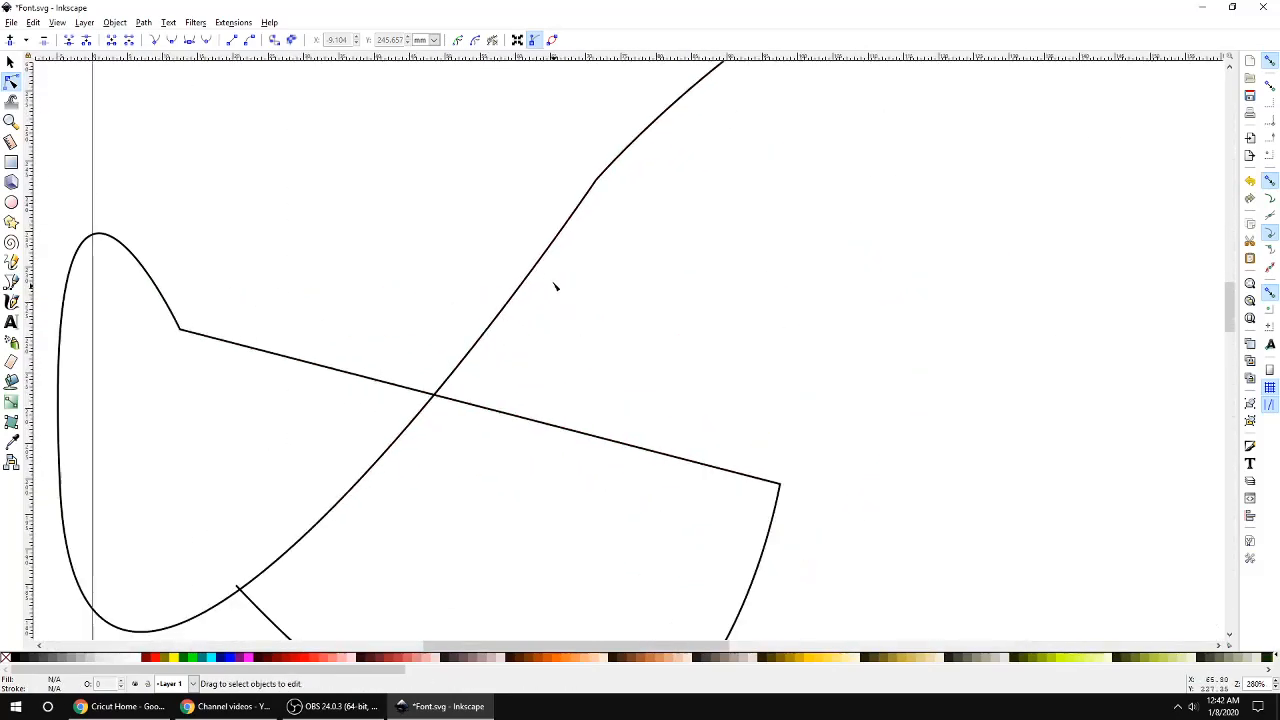
left_click(546, 260)
scroll(600, 280, "up", 2)
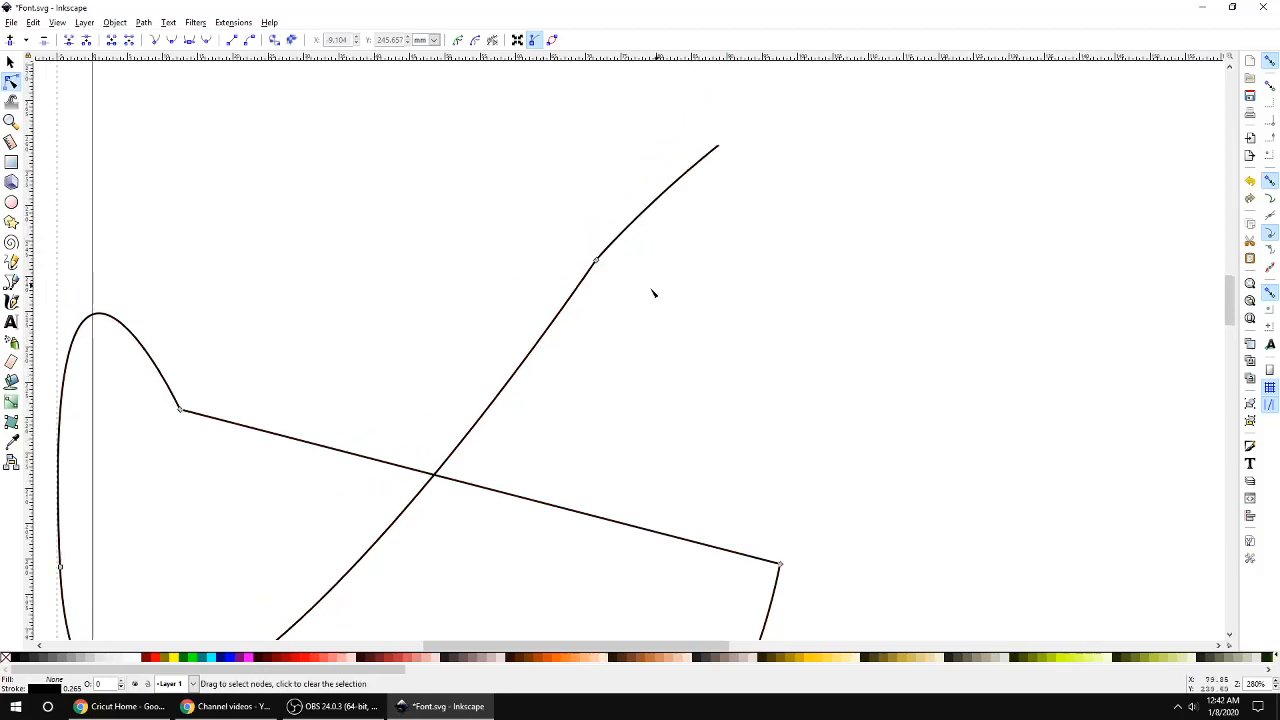
Set the bucket fill to grow by 4.71 mm and fill the path's enclosed lower loop with magenta.
left_click(14, 383)
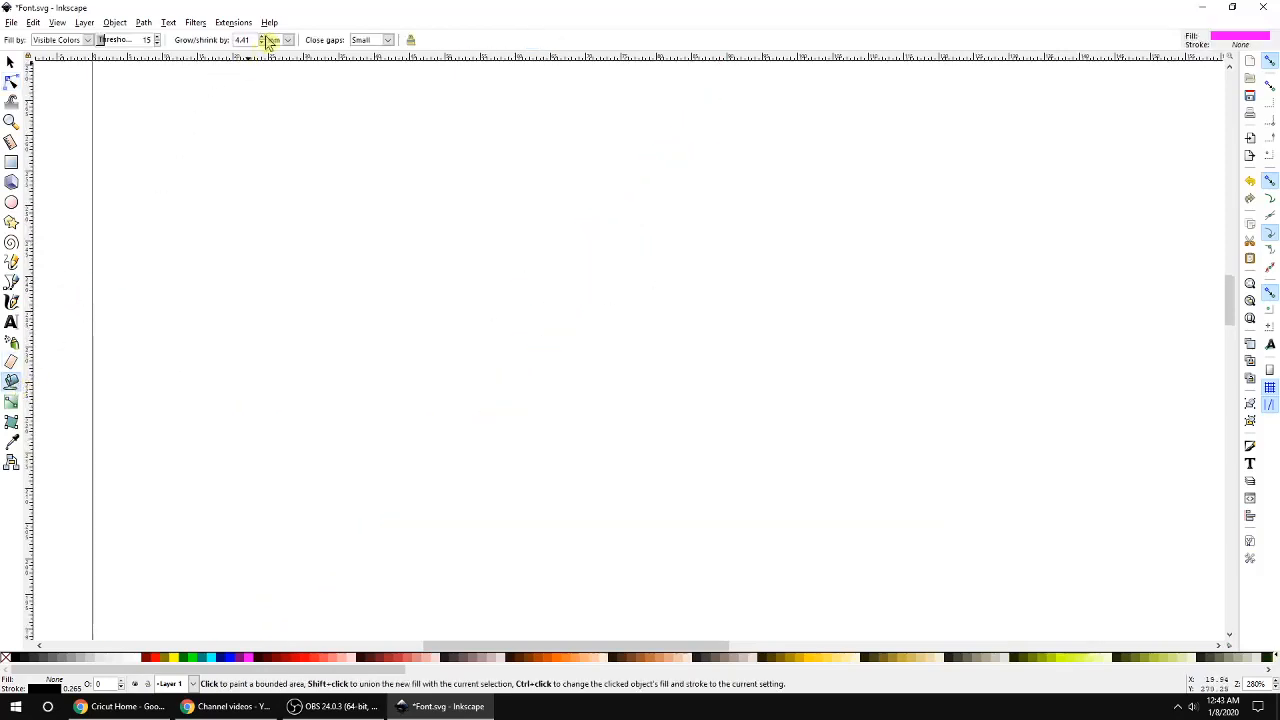
scroll(729, 256, "down", 4)
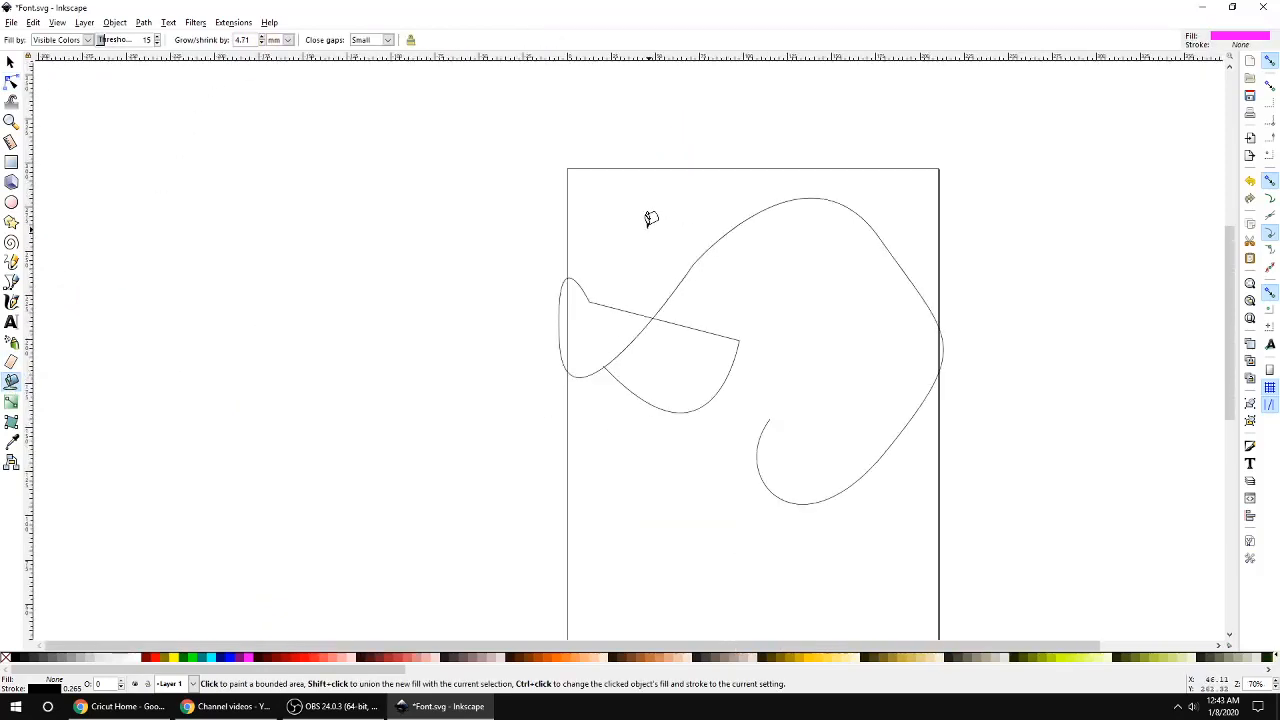
scroll(651, 218, "up", 2)
scroll(706, 415, "up", 2)
scroll(564, 407, "up", 7)
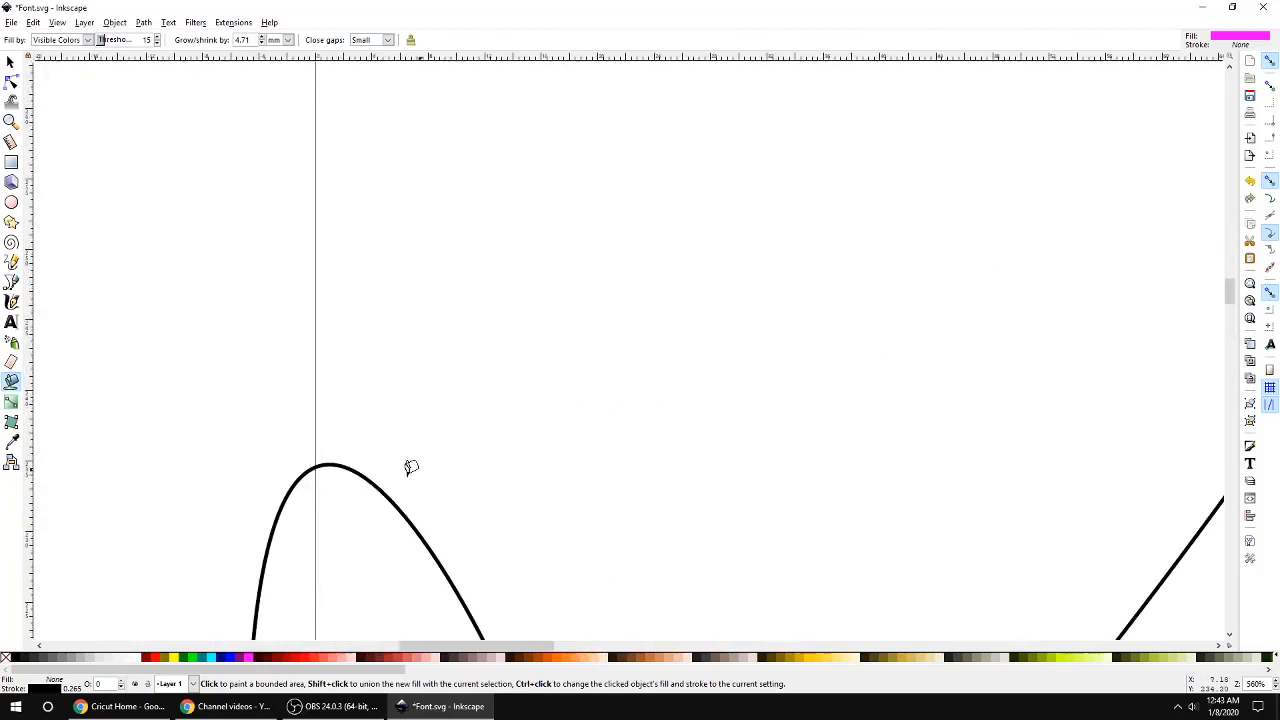
left_click(343, 325)
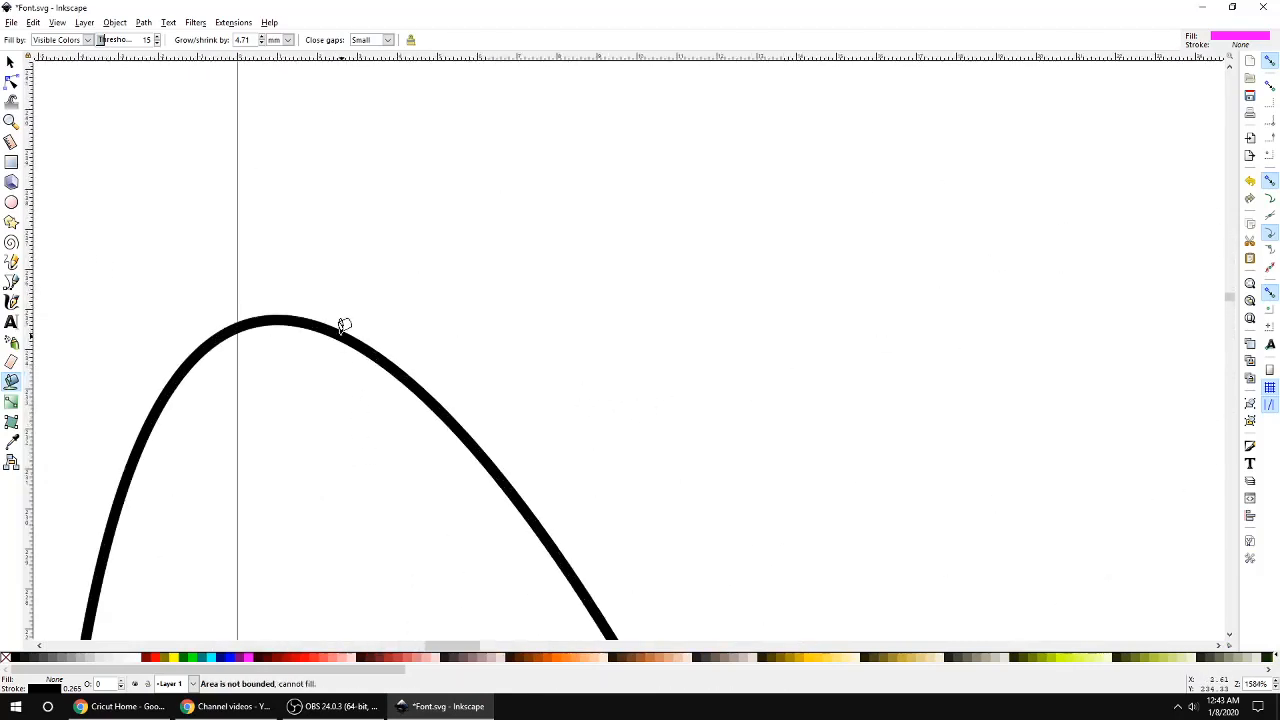
scroll(461, 357, "down", 6)
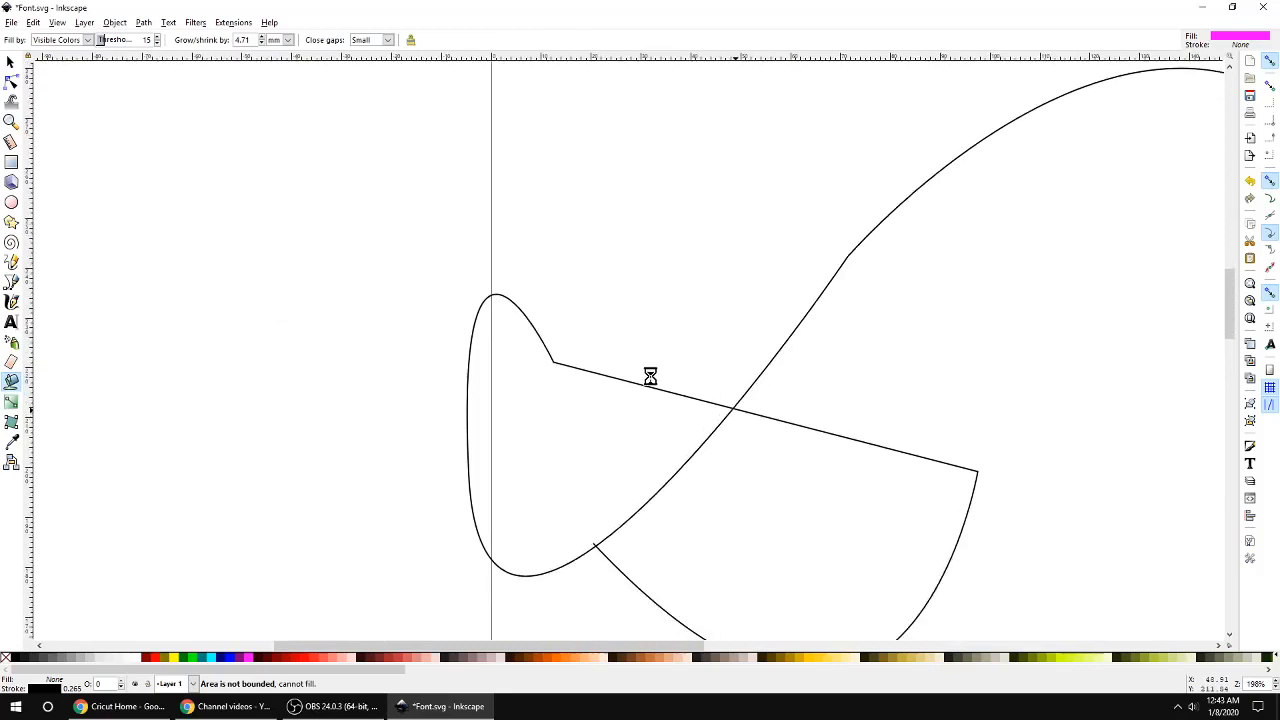
scroll(830, 416, "down", 3)
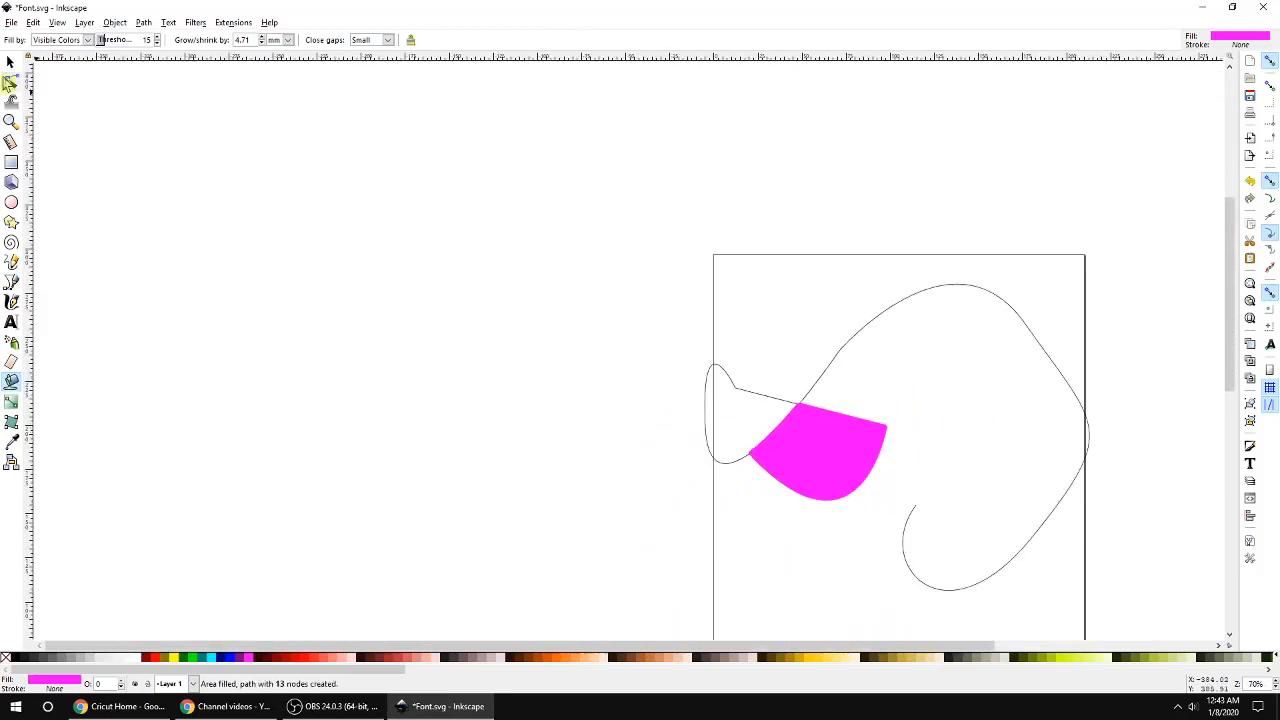
Move the magenta fill away to the left of the curved outline, shift the outline slightly up and left, and deselect.
left_click(10, 62)
scroll(700, 410, "down", 1)
left_click_drag(812, 414, 460, 359)
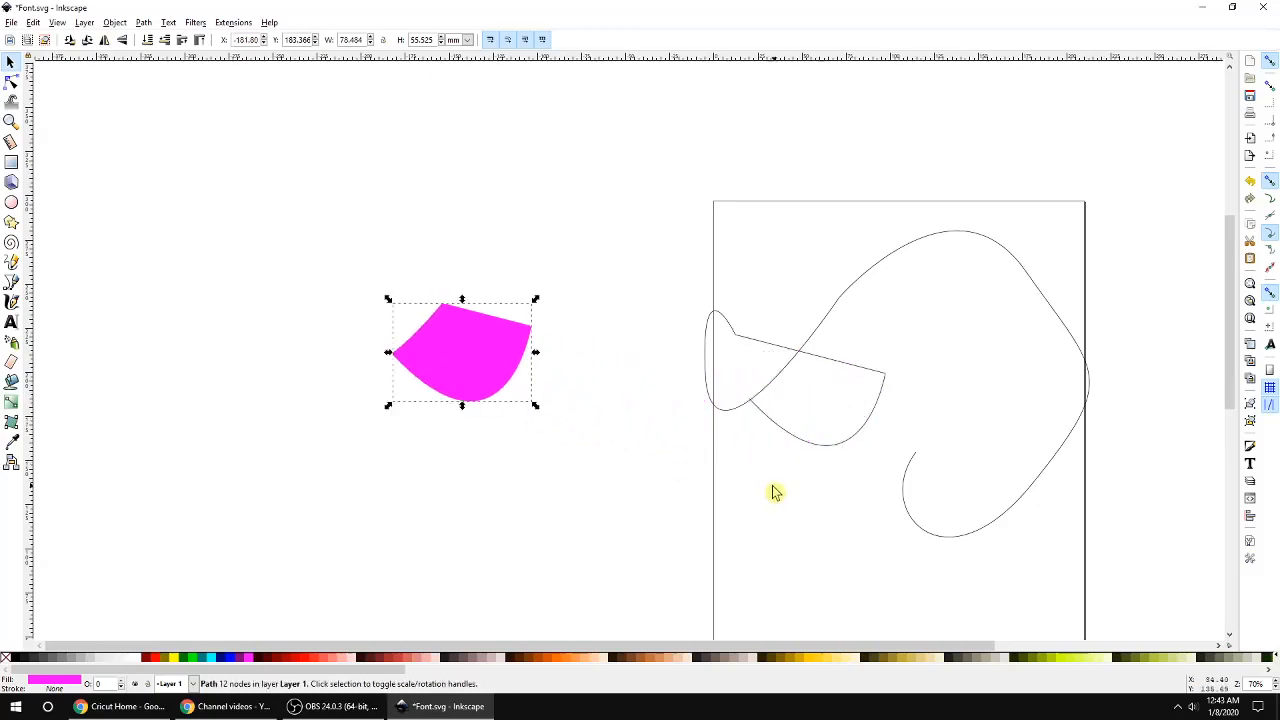
left_click_drag(781, 361, 734, 334)
left_click_drag(461, 356, 497, 363)
left_click(168, 399)
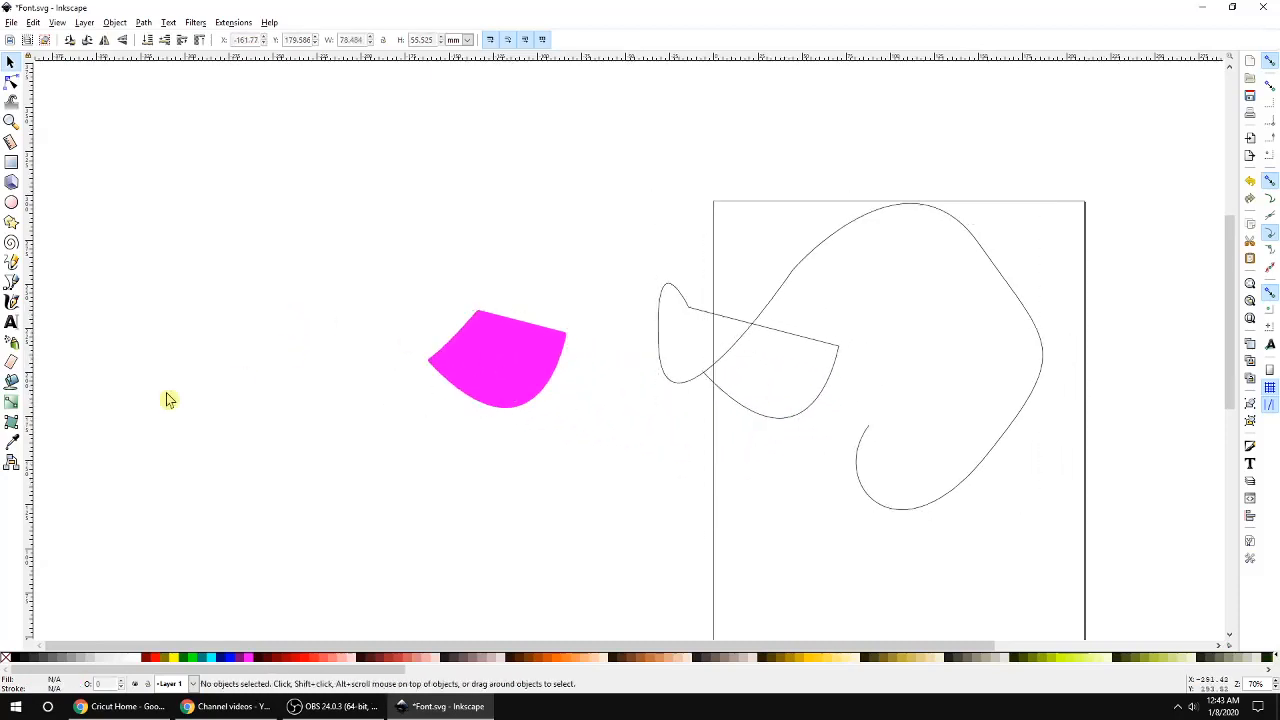
Delete the magenta fill shape and the curved outline from the drawing.
left_click(545, 374)
key("Delete")
left_click_drag(766, 346, 609, 326)
key("Delete")
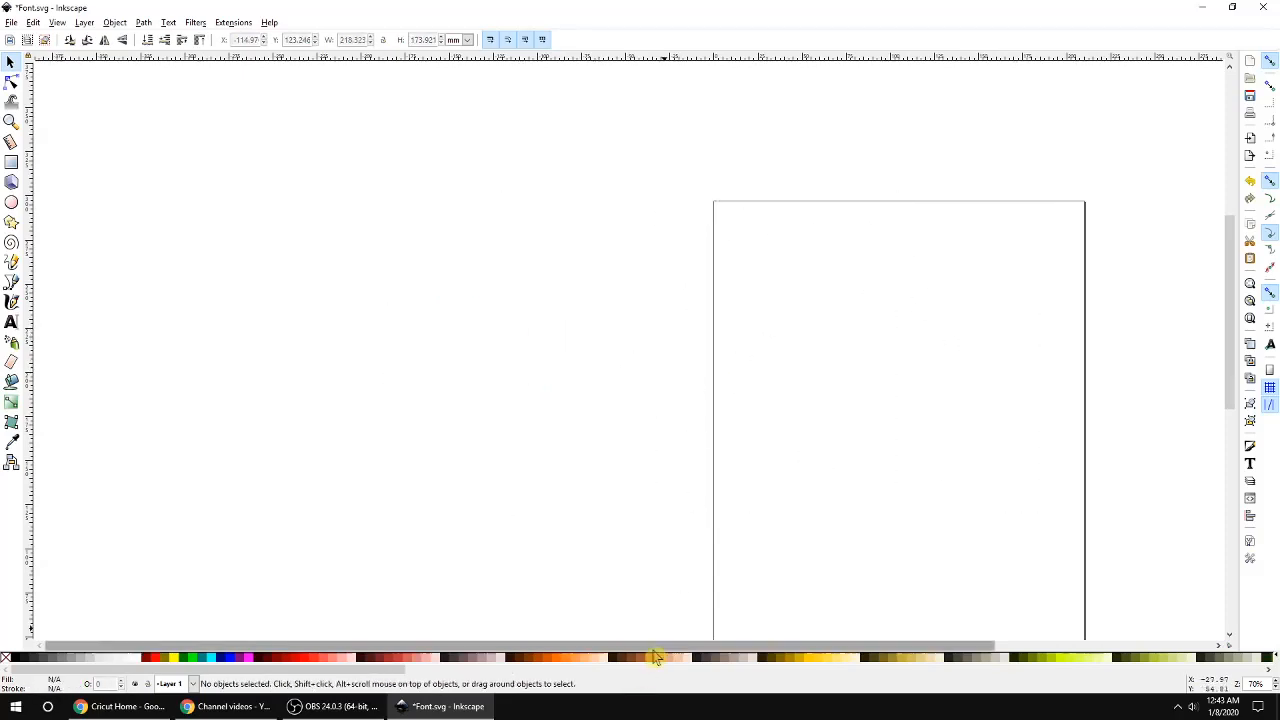
Draw a closed triangle about 131 mm wide and 85 mm high with the Bezier tool in the page's upper part.
left_click_drag(653, 650, 777, 653)
scroll(387, 386, "down", 2)
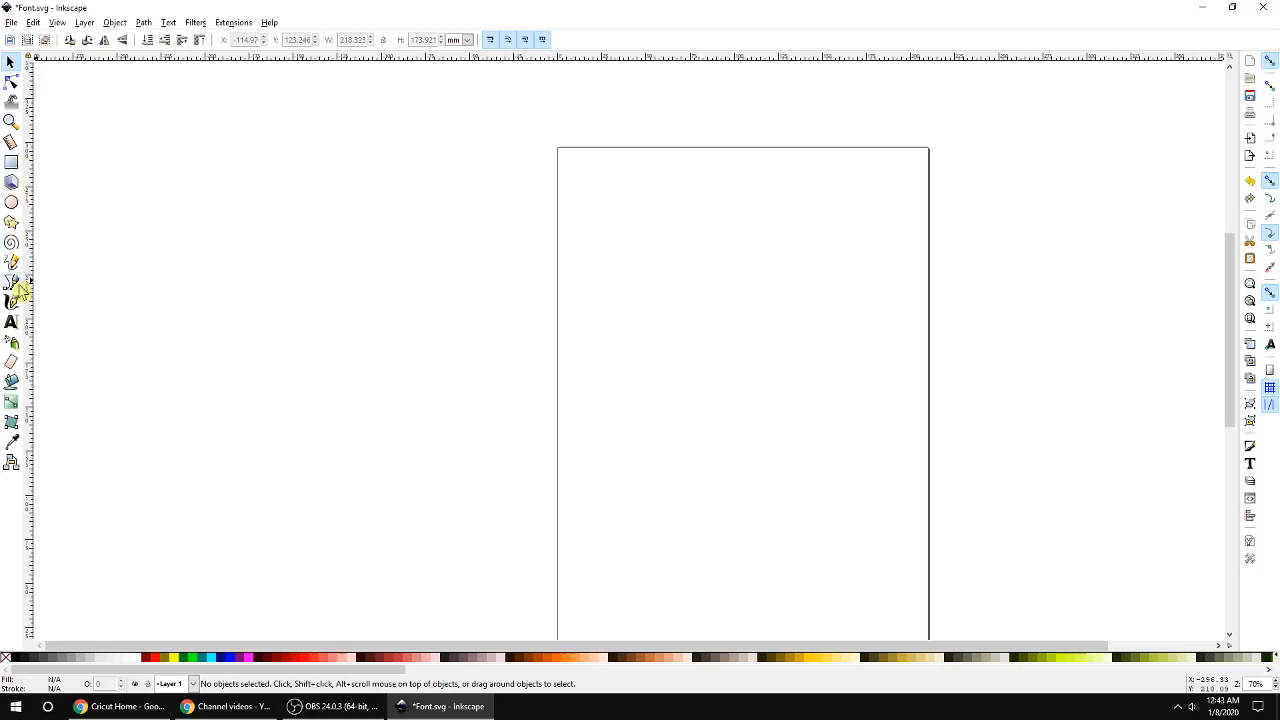
left_click(13, 284)
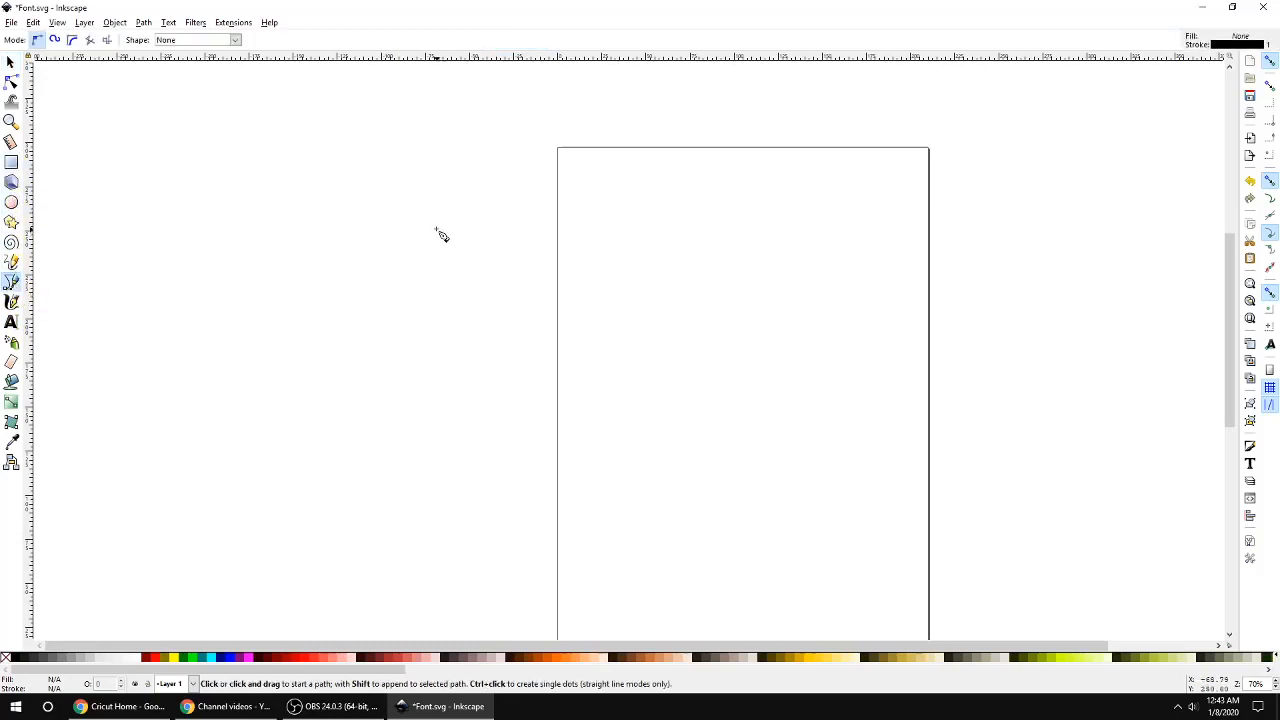
left_click(672, 231)
left_click(597, 378)
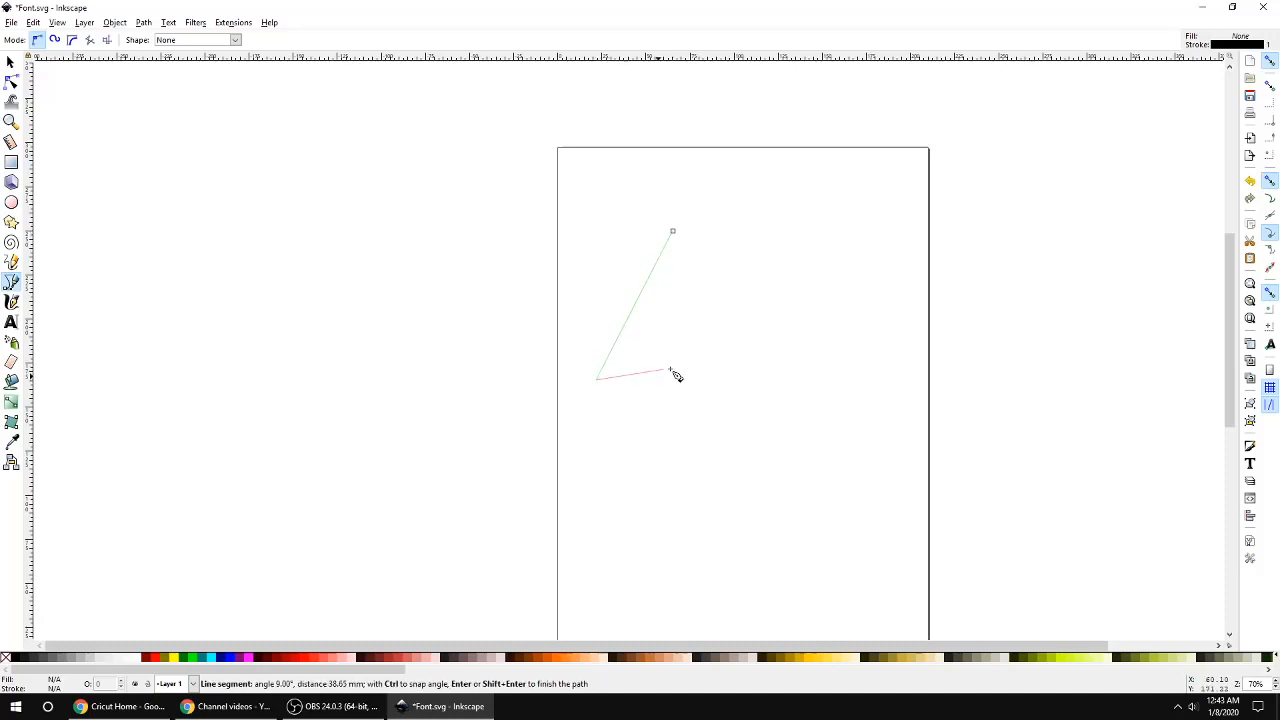
left_click(819, 374)
left_click(673, 231)
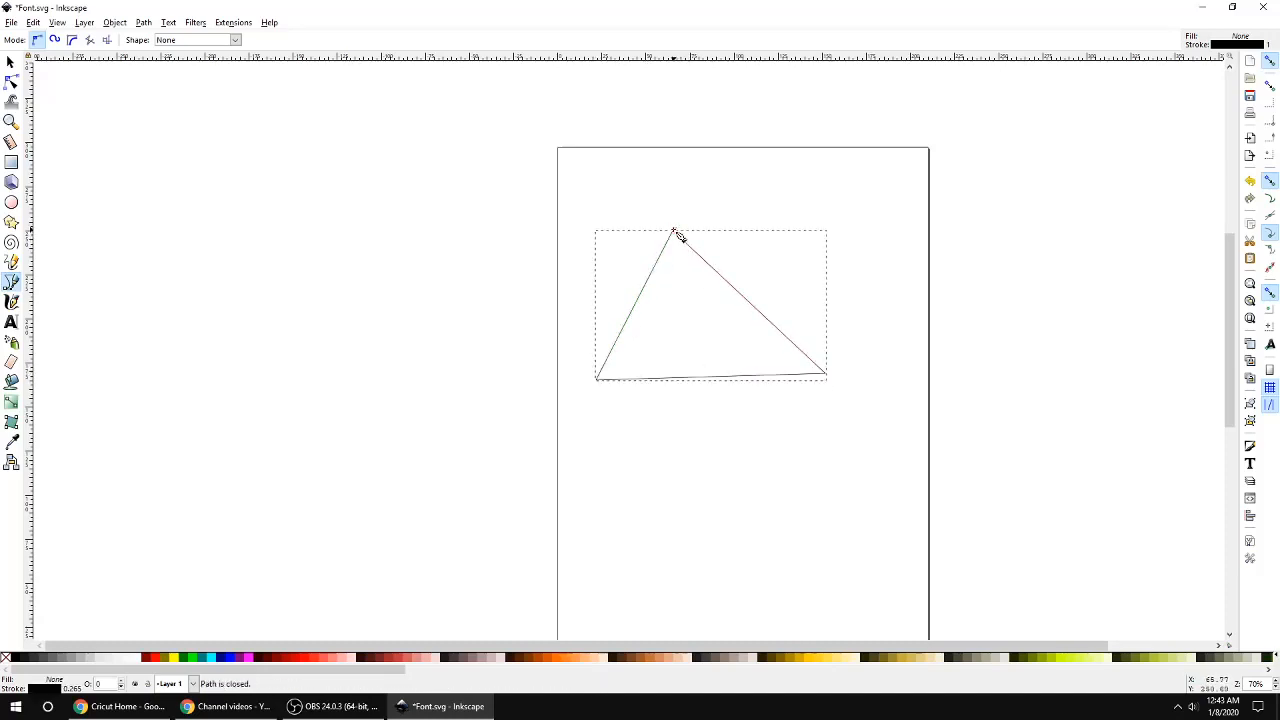
Try several palette colours as the triangle's fill, starting with red and finishing with blue, and deselect the triangle.
left_click(11, 61)
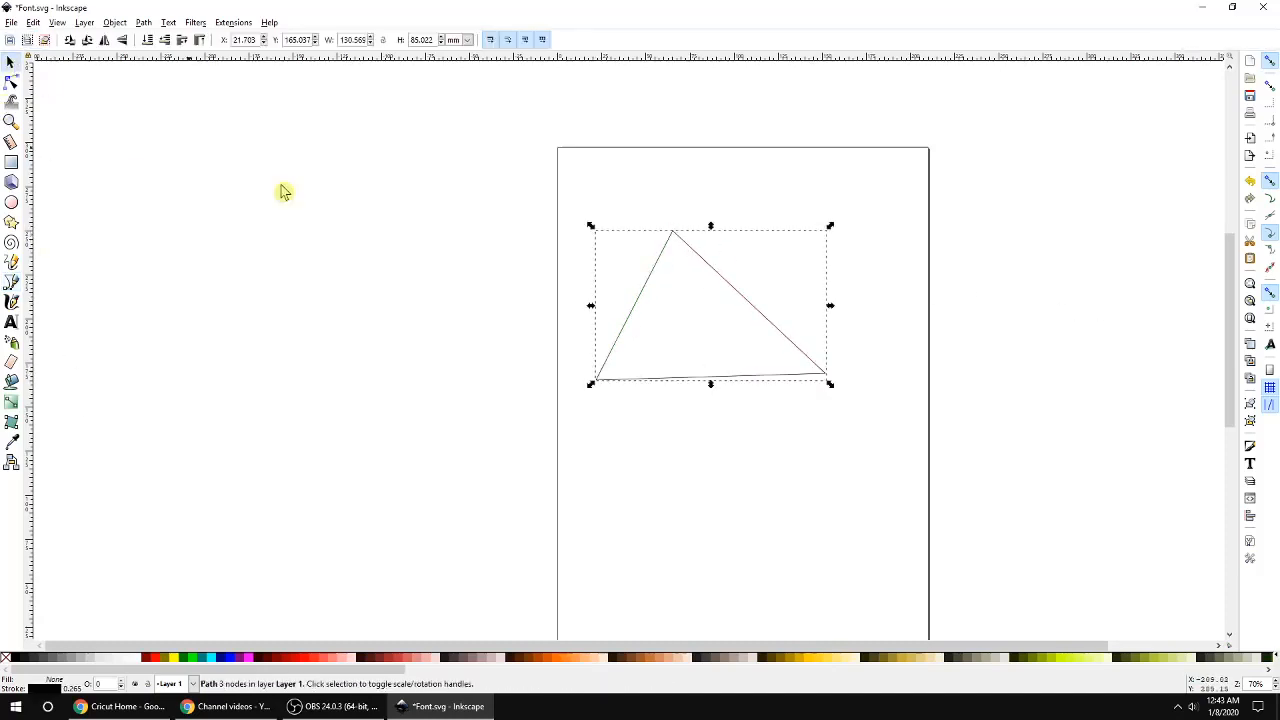
left_click(313, 663)
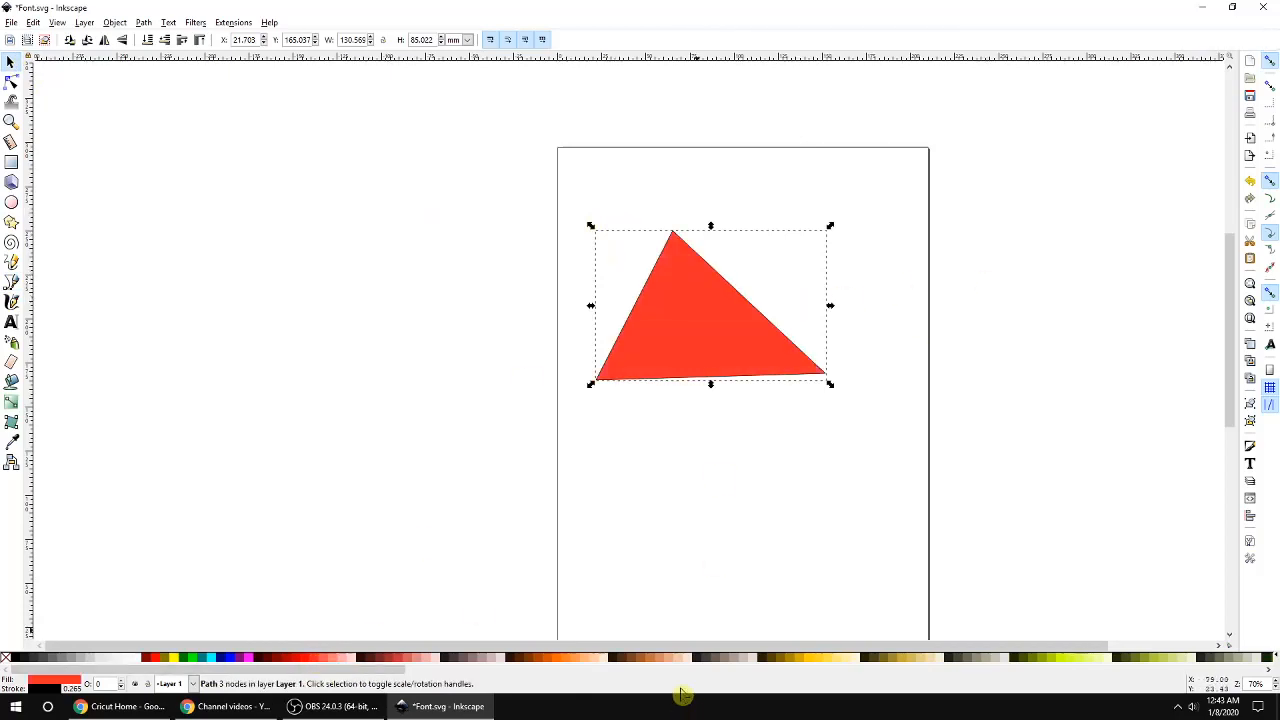
left_click(821, 662)
left_click(231, 664)
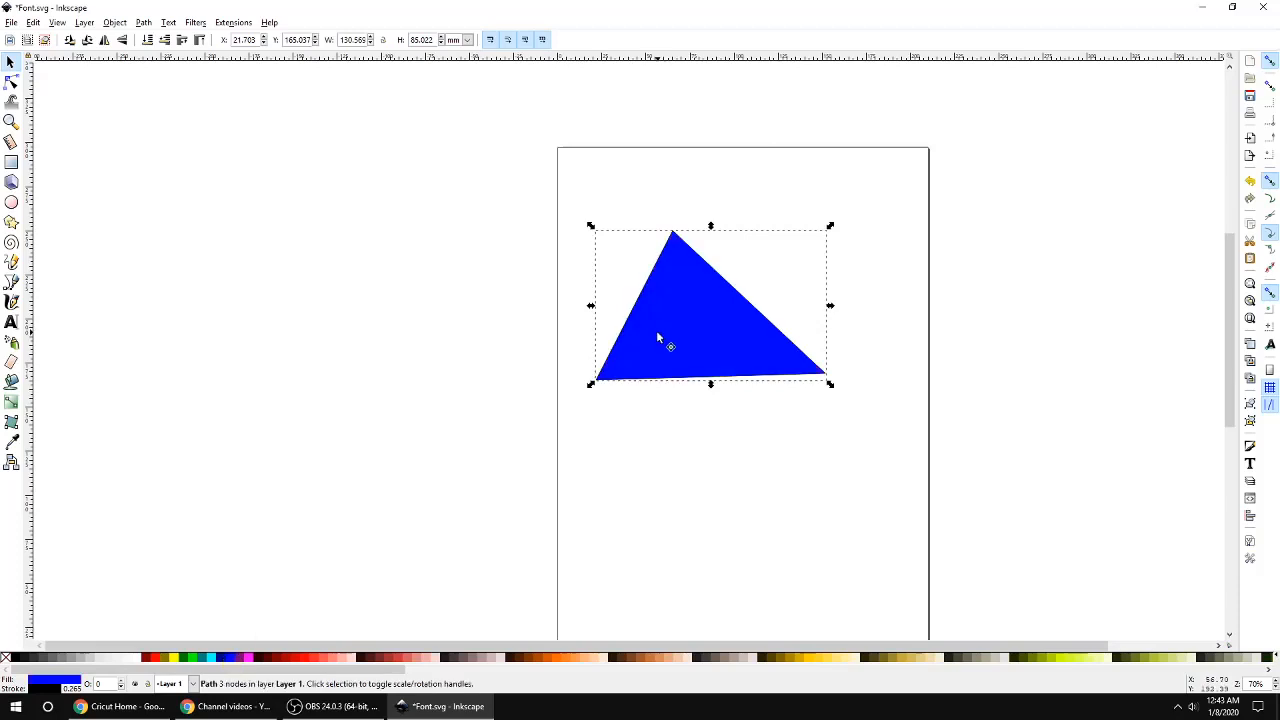
key("Escape")
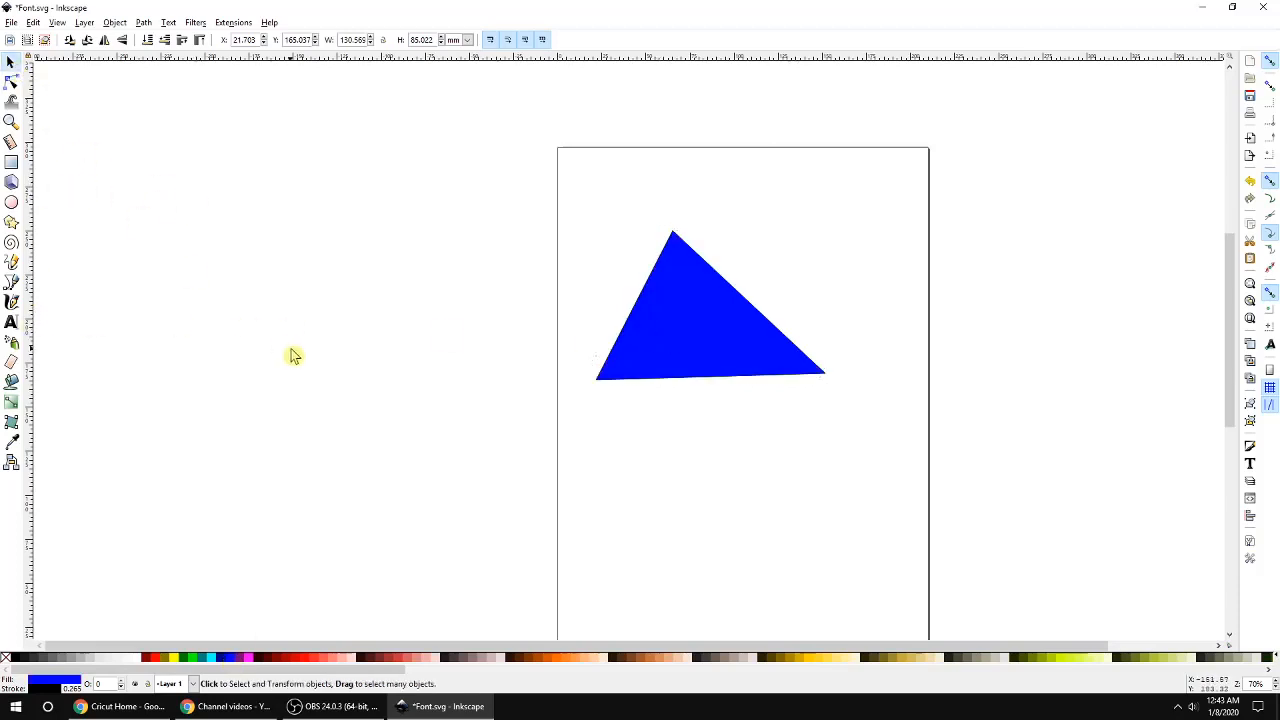
left_click(714, 314)
right_click(690, 283)
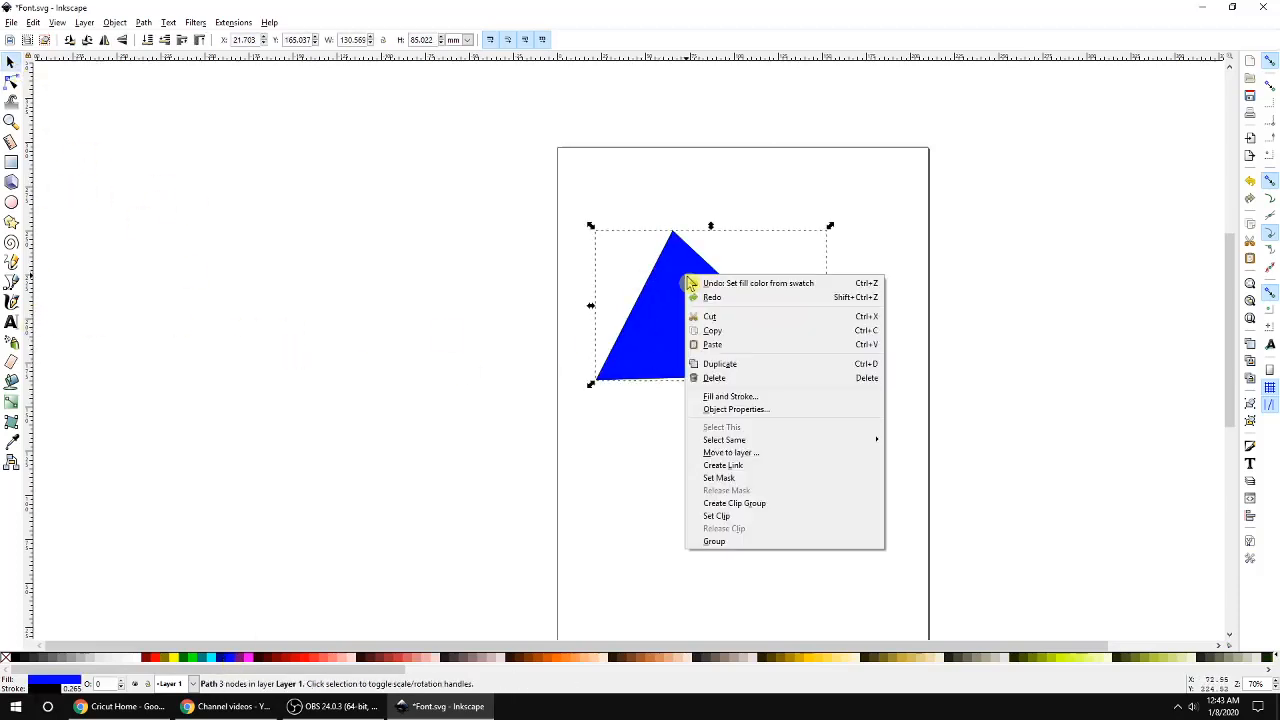
left_click(730, 335)
left_click(360, 226)
left_click(730, 323)
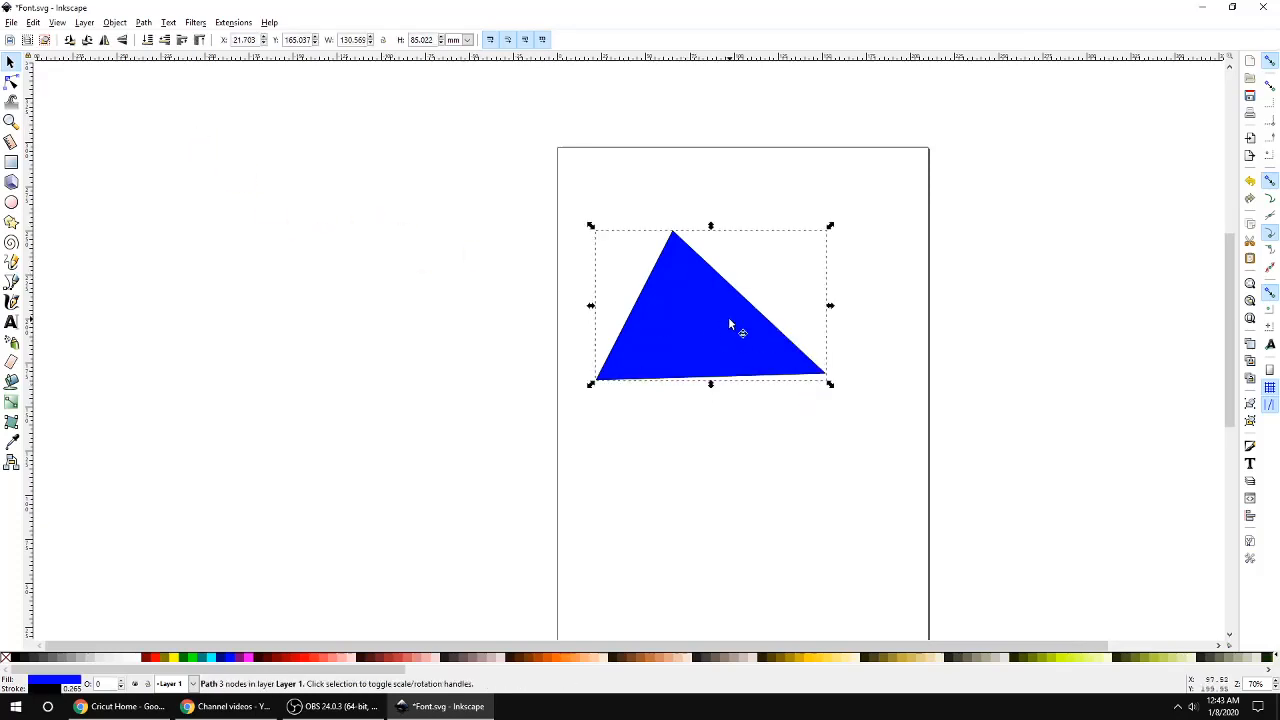
right_click(730, 323)
left_click(803, 389)
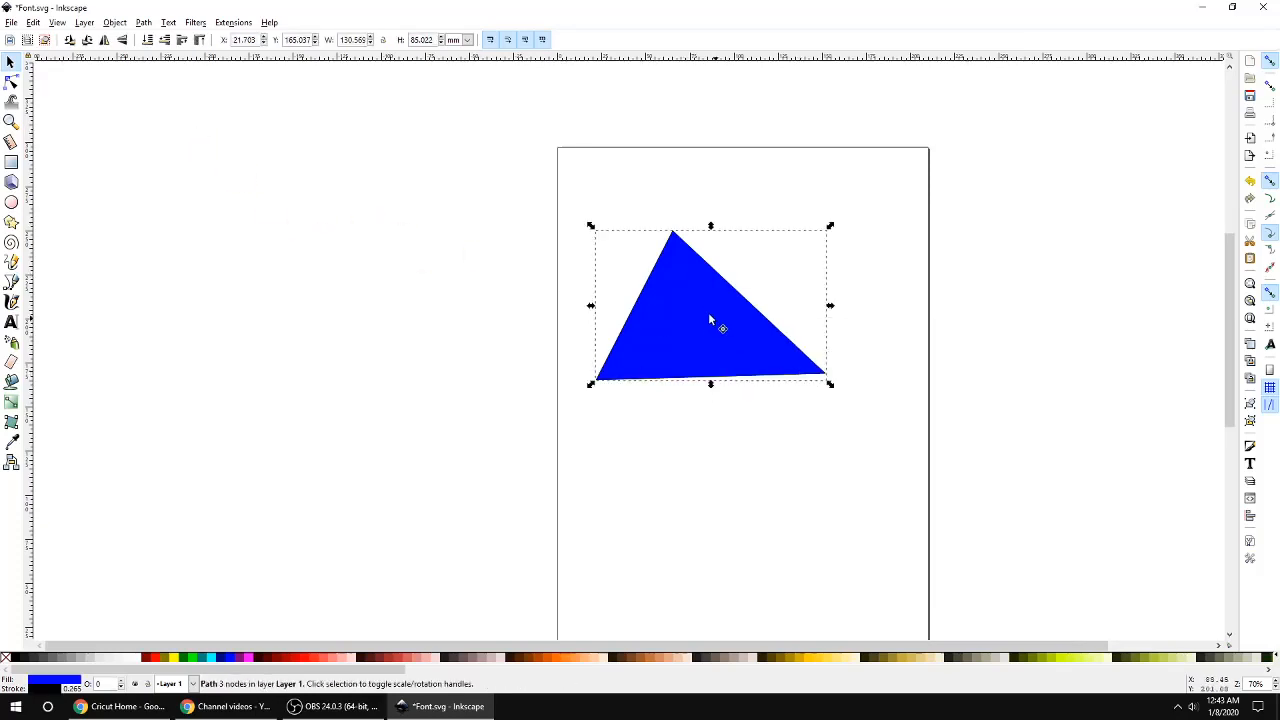
Draw a wavy Spiro path using the From clipboard shape, about 309 mm wide and 137 mm high, from left of the page across its upper edge.
left_click(417, 333)
left_click(12, 283)
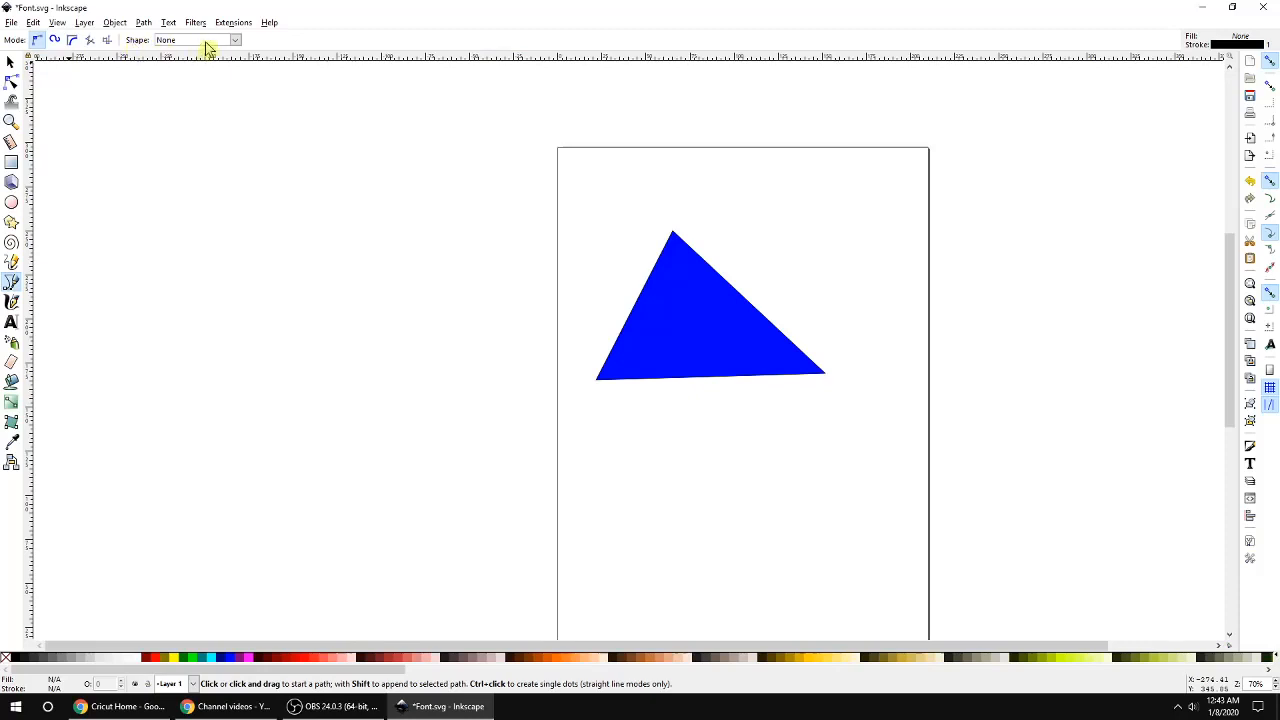
left_click(236, 41)
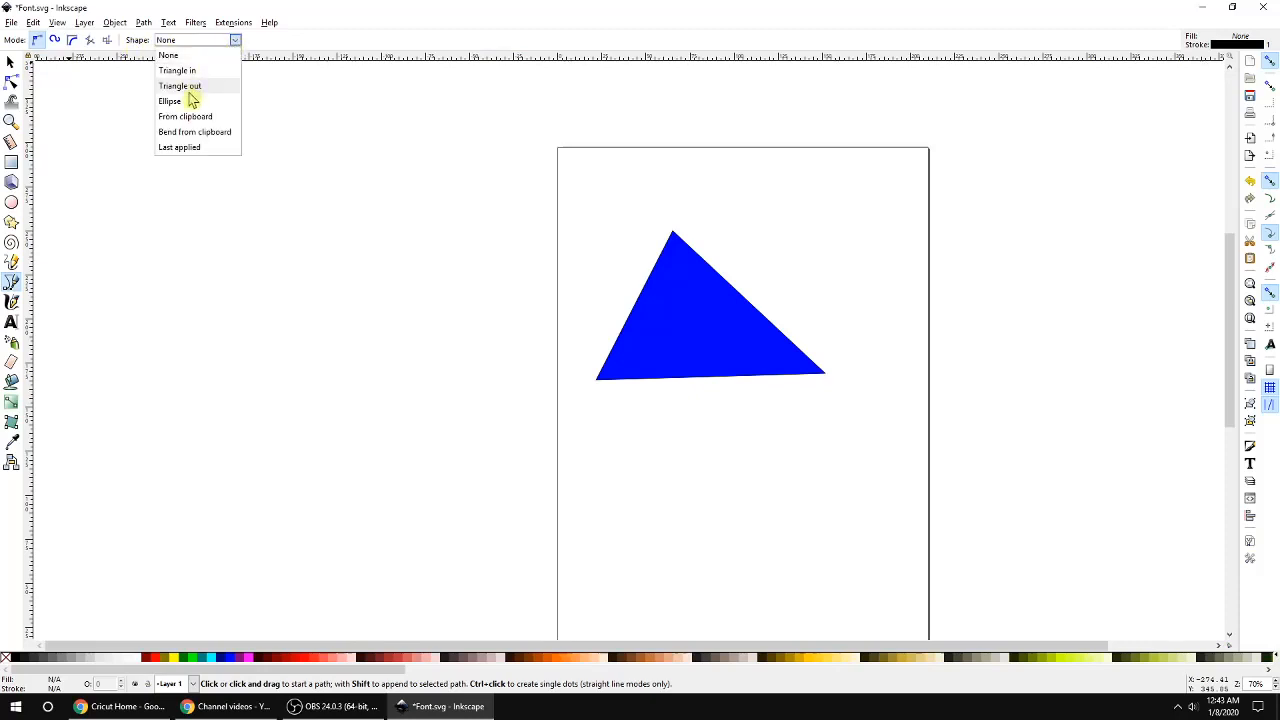
left_click(196, 117)
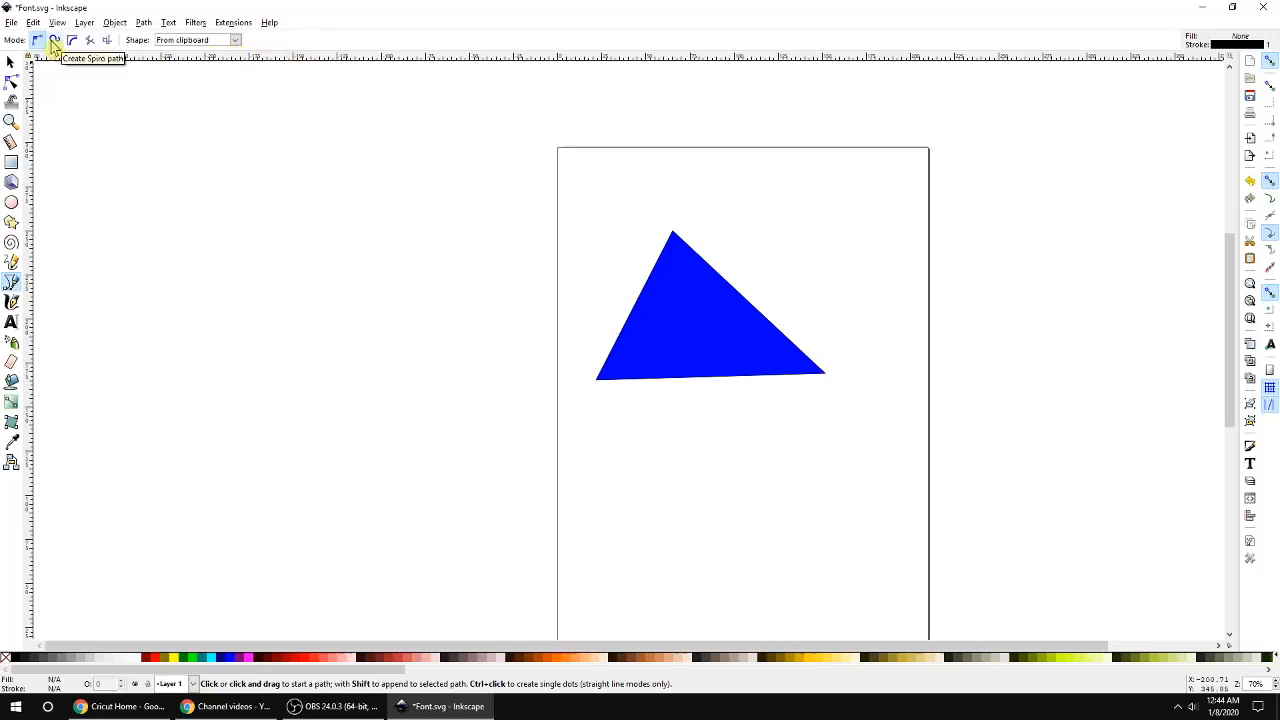
left_click(54, 44)
left_click(188, 373)
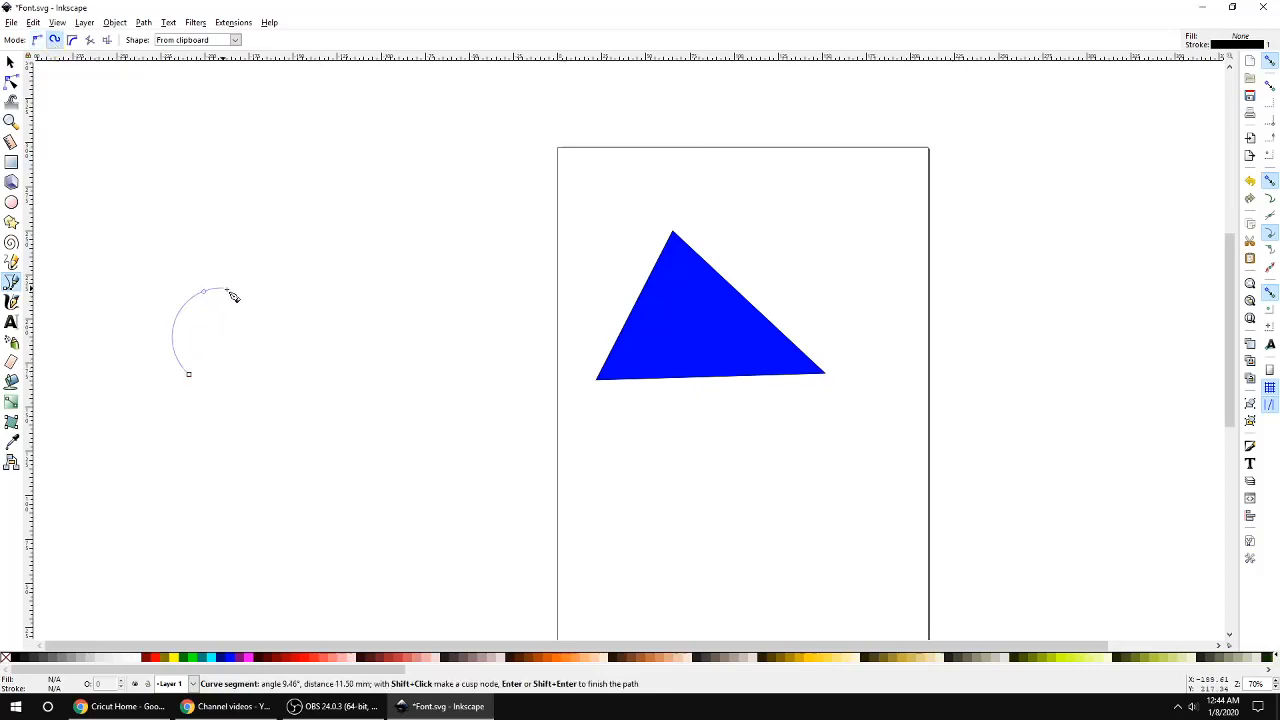
left_click(357, 323)
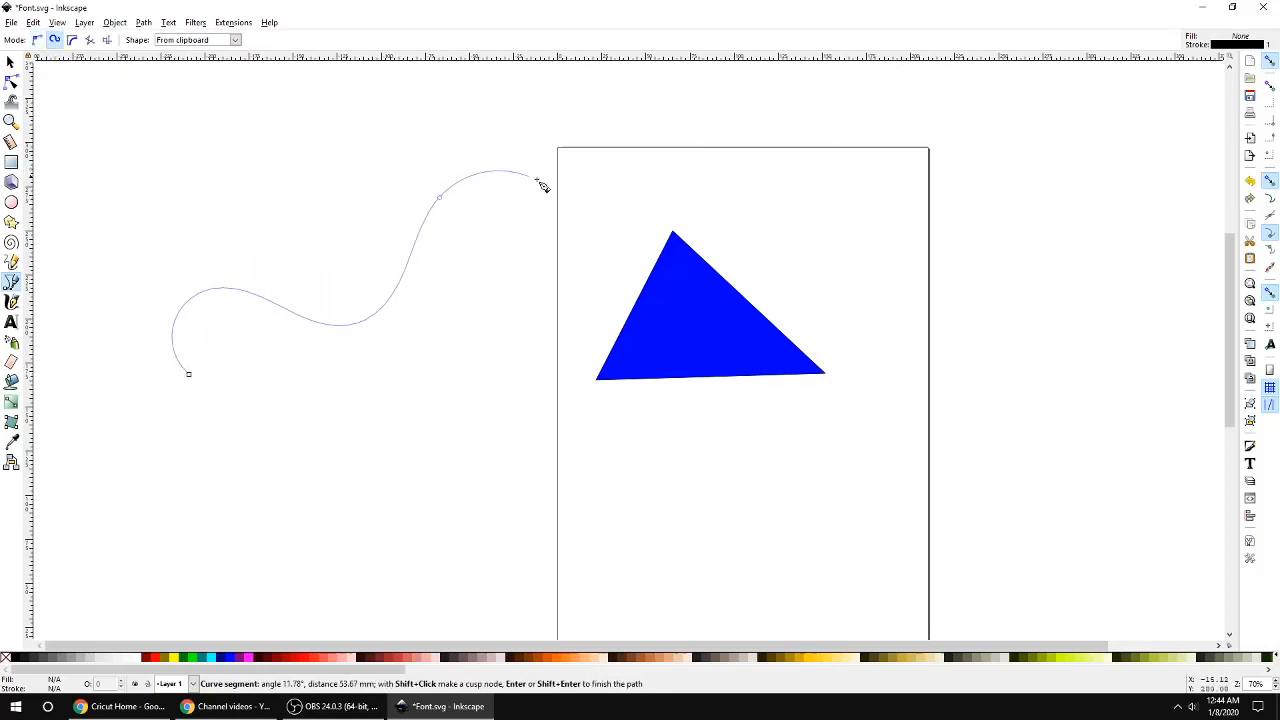
left_click(607, 214)
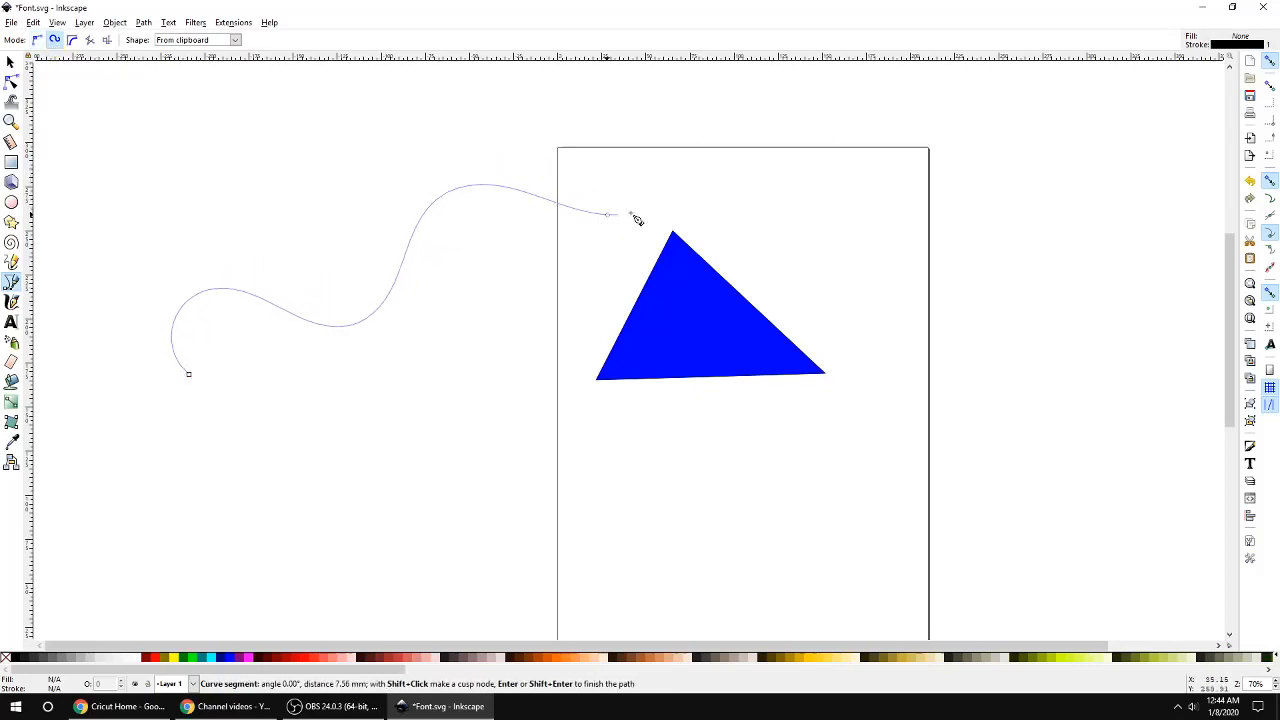
double_click(712, 118)
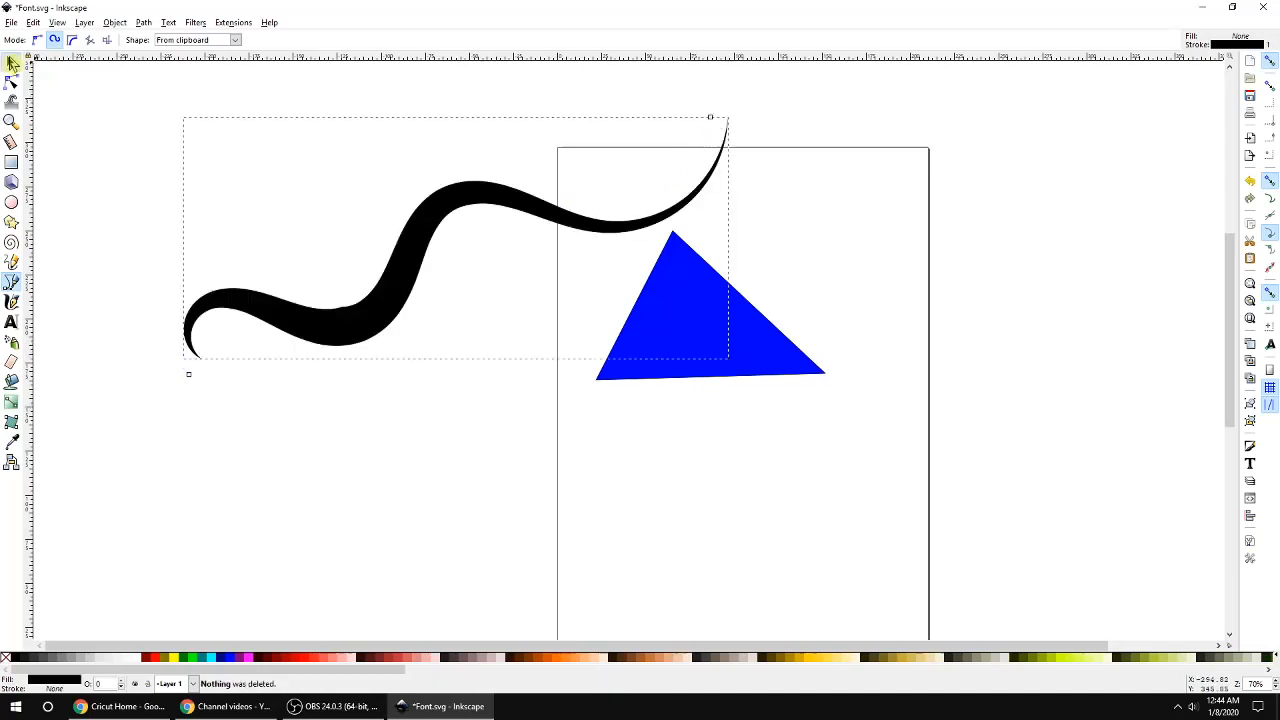
Move the black wavy stroke up and to the left, and shift the blue triangle to the page's upper-right edge.
left_click(12, 62)
left_click_drag(443, 214, 363, 177)
left_click_drag(695, 327, 843, 272)
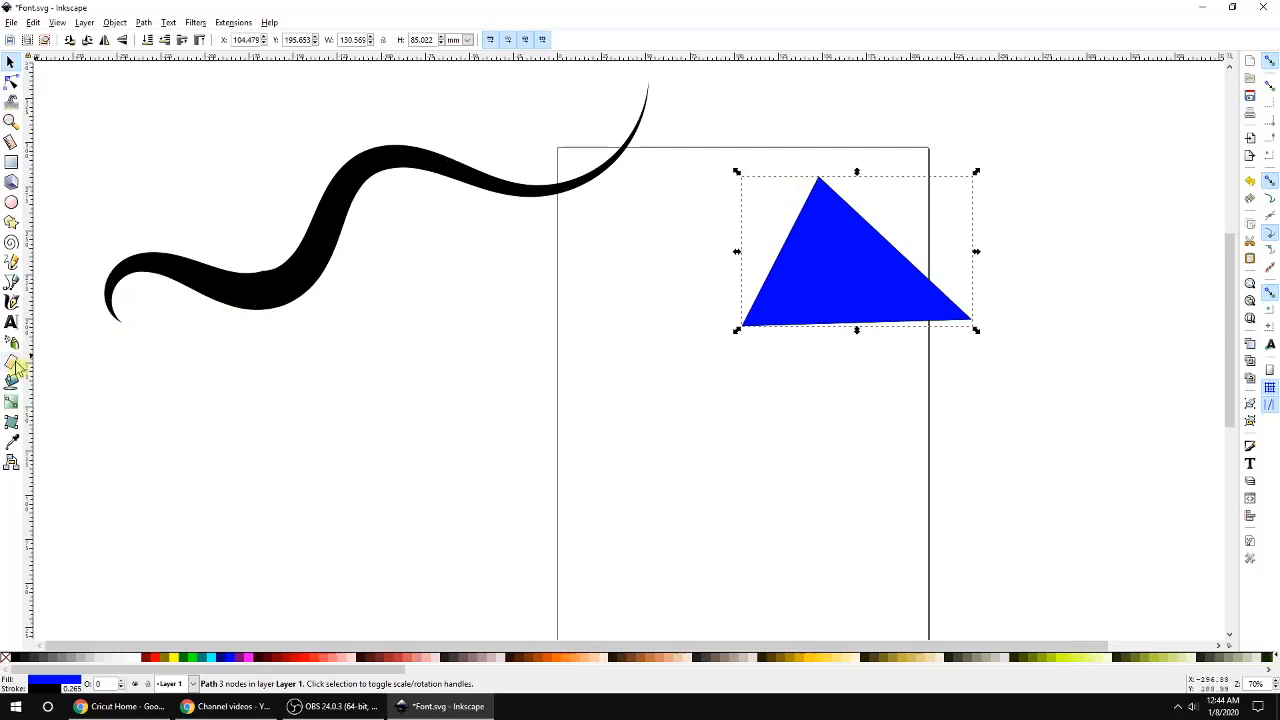
Draw a wavy Spiro path with the Triangle out shape below the black stroke, and delete it.
left_click(12, 282)
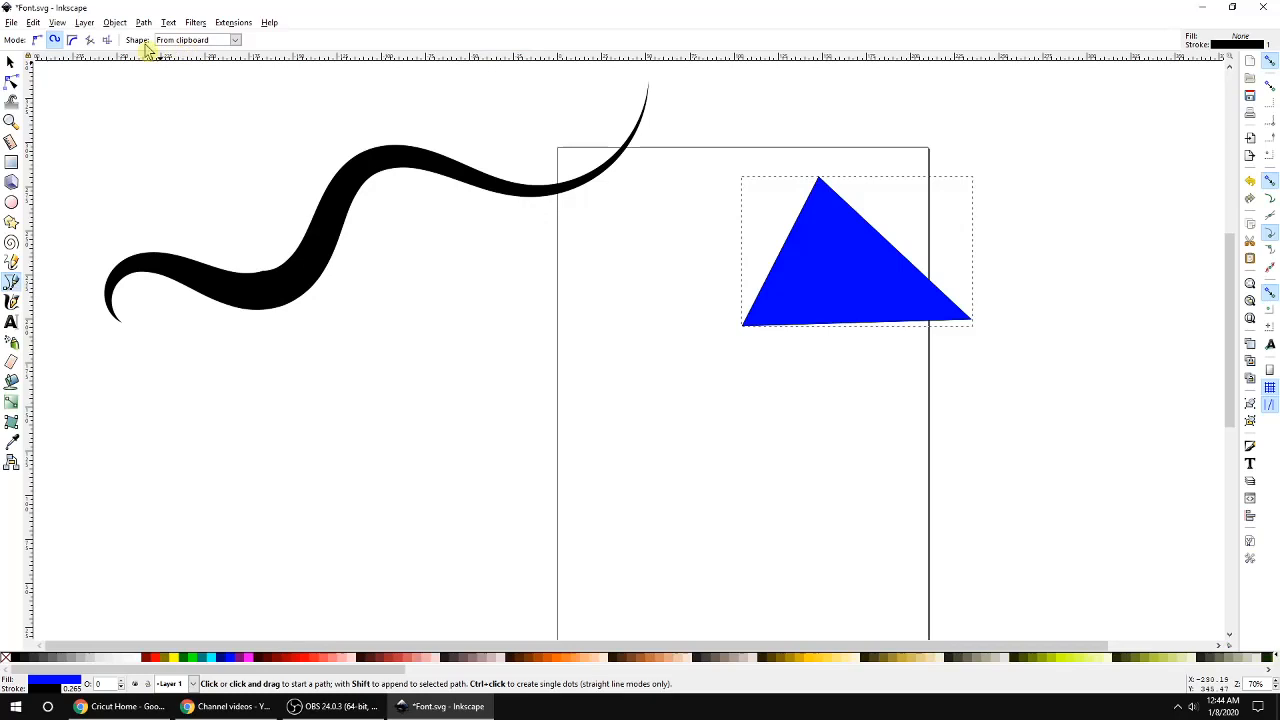
left_click(205, 41)
key("Escape")
left_click(187, 511)
left_click(316, 432)
left_click(540, 474)
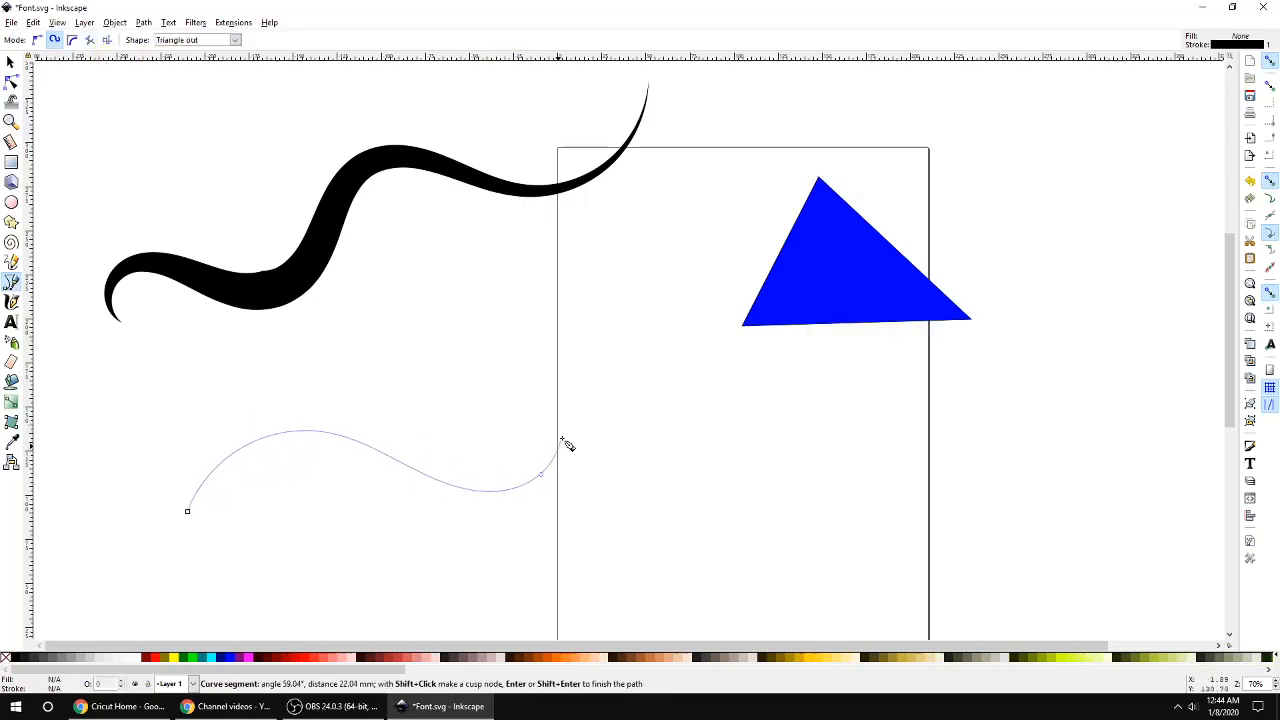
double_click(579, 301)
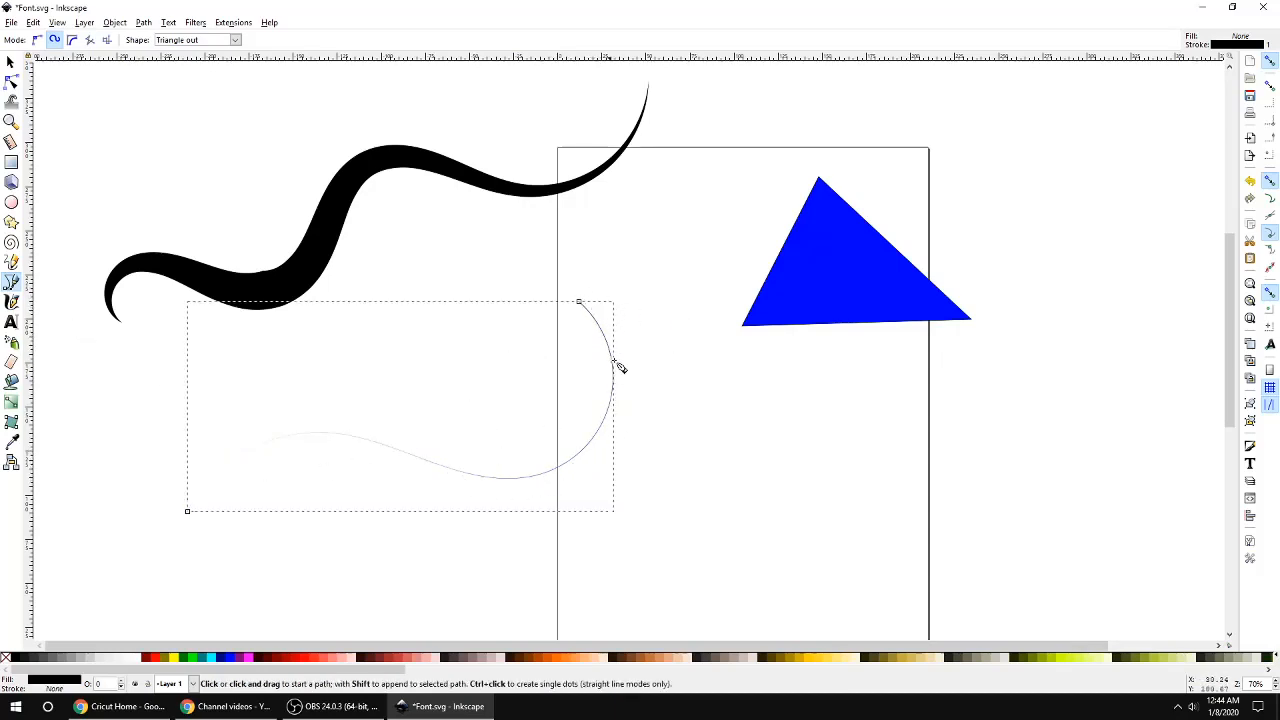
key("Delete")
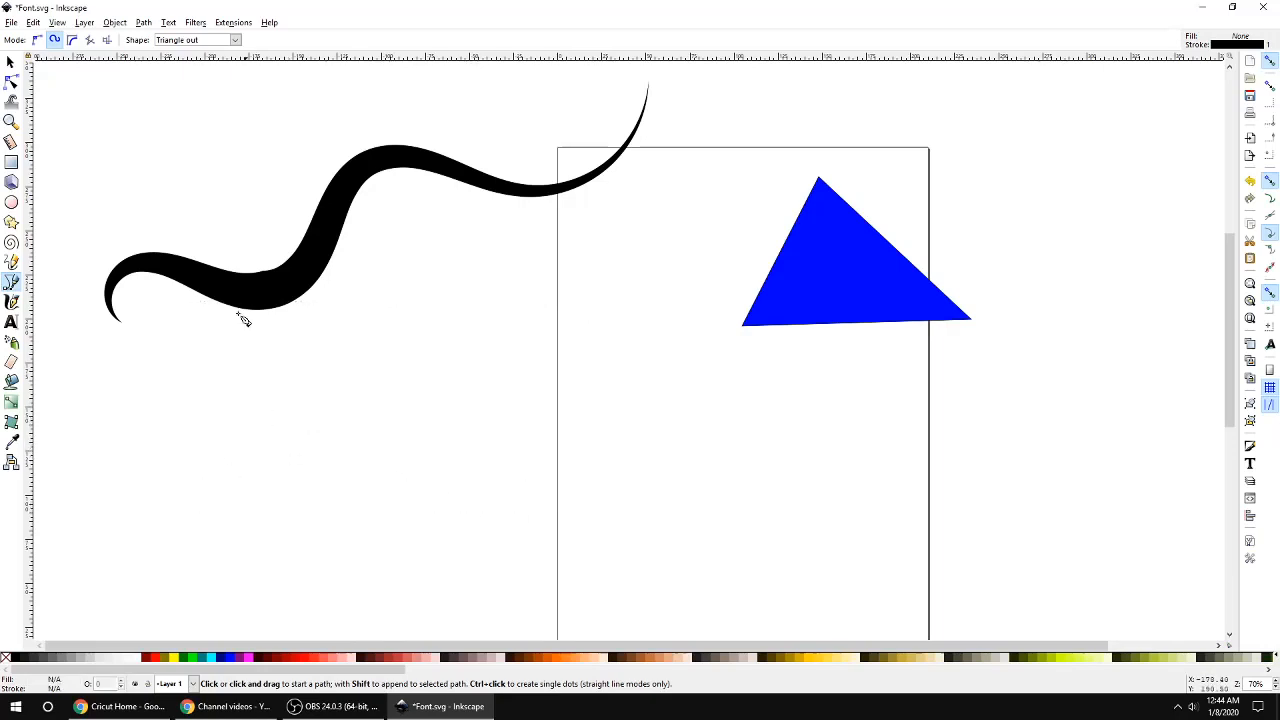
Draw a wavy Spiro path with the Triangle in shape below the black stroke, and delete it.
left_click(234, 40)
left_click(206, 74)
left_click(236, 534)
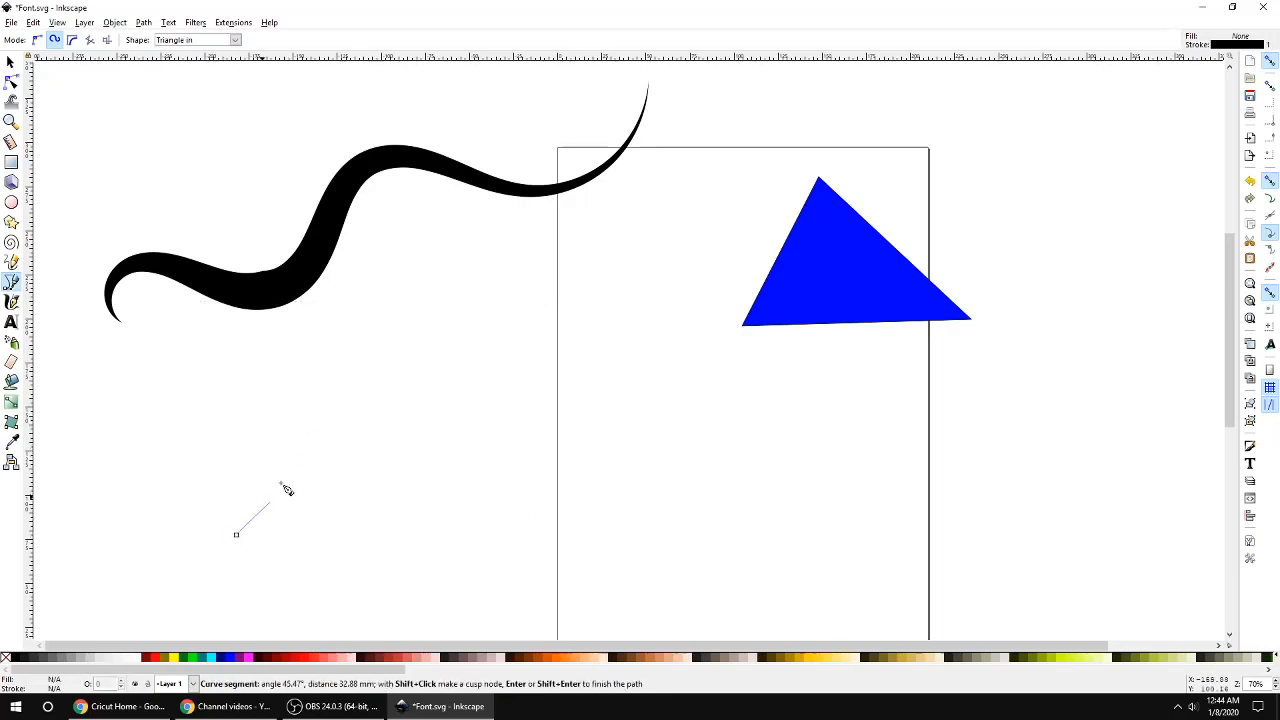
left_click(297, 414)
left_click(496, 497)
left_click(589, 357)
key("Return")
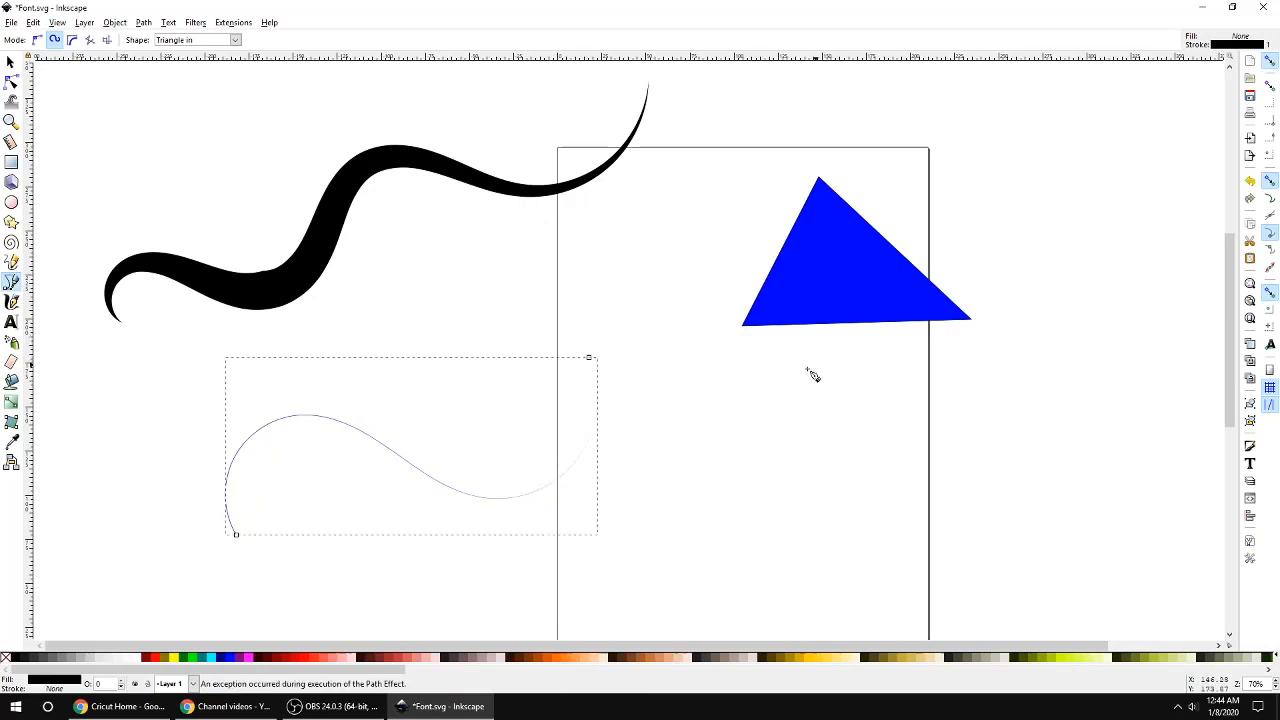
key("Delete")
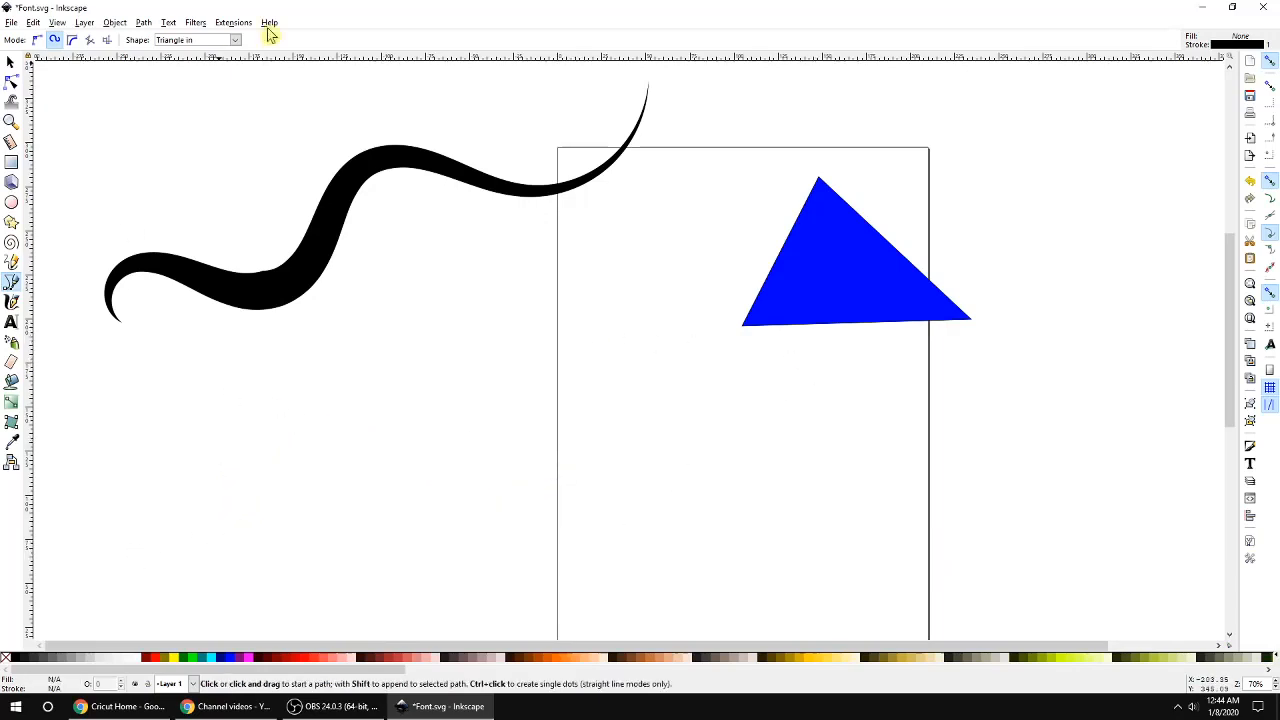
Draw a wavy Spiro path with the Ellipse shape below the black stroke, and undo it.
left_click(236, 40)
left_click(180, 100)
left_click(255, 462)
left_click(325, 377)
left_click(456, 478)
left_click(600, 387)
key("Return")
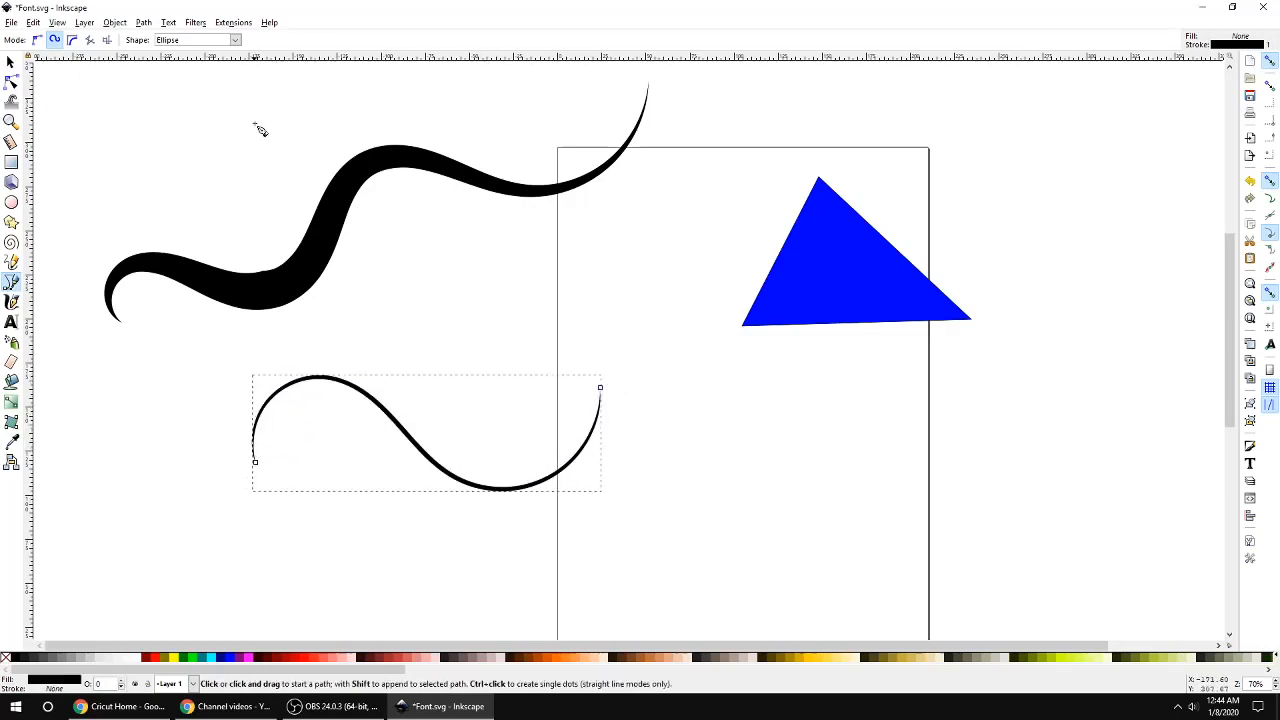
key("ctrl+z")
Draw a wavy Spiro path with the Bend from clipboard shape below the black stroke.
left_click(236, 40)
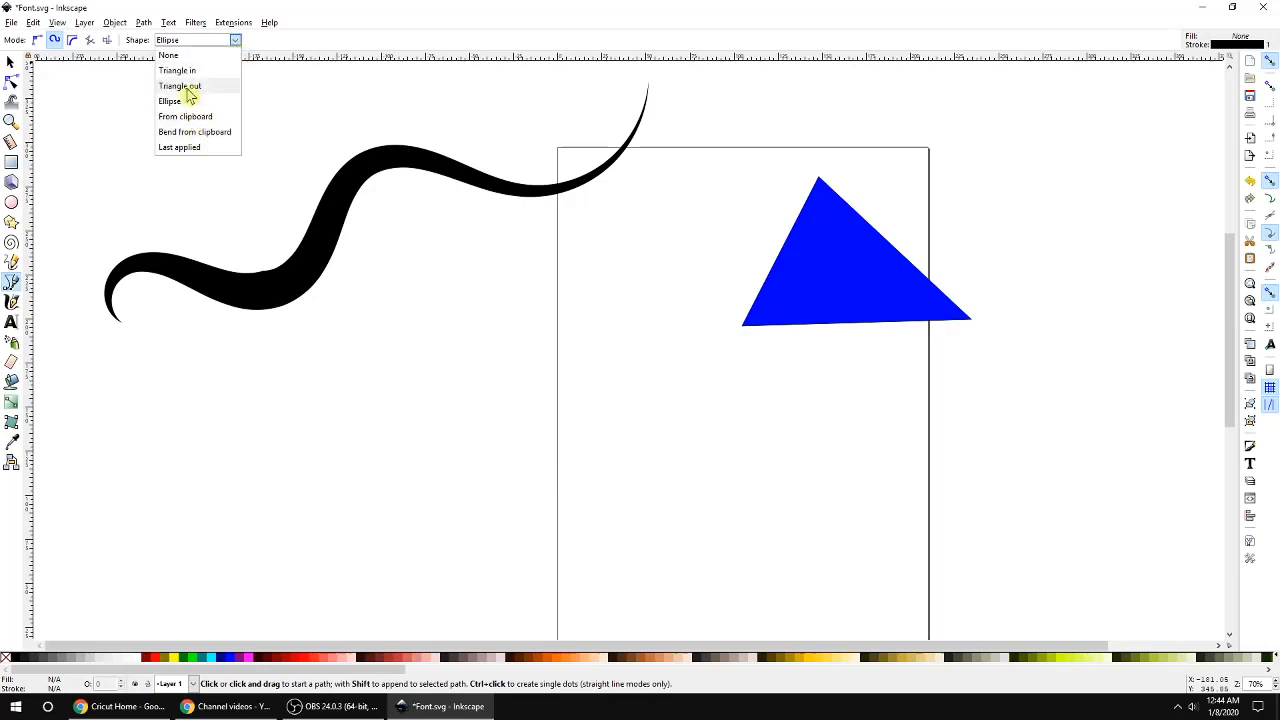
left_click(196, 140)
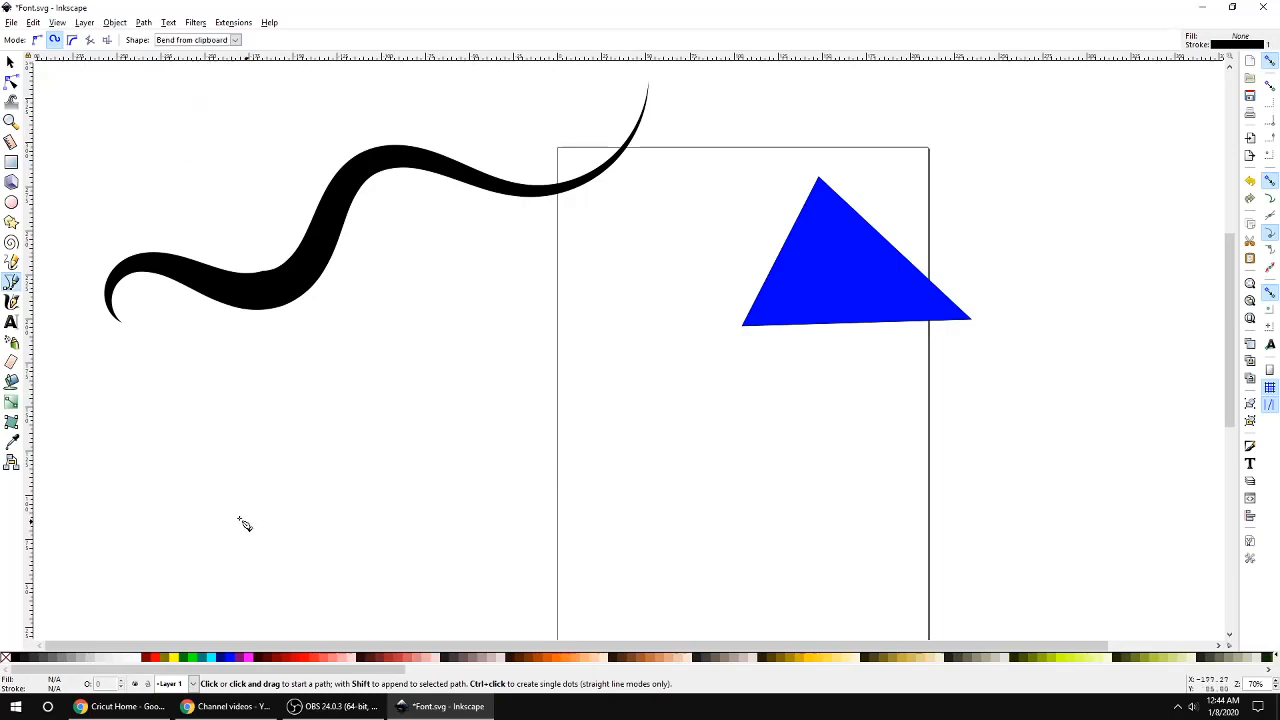
left_click(235, 513)
left_click(293, 387)
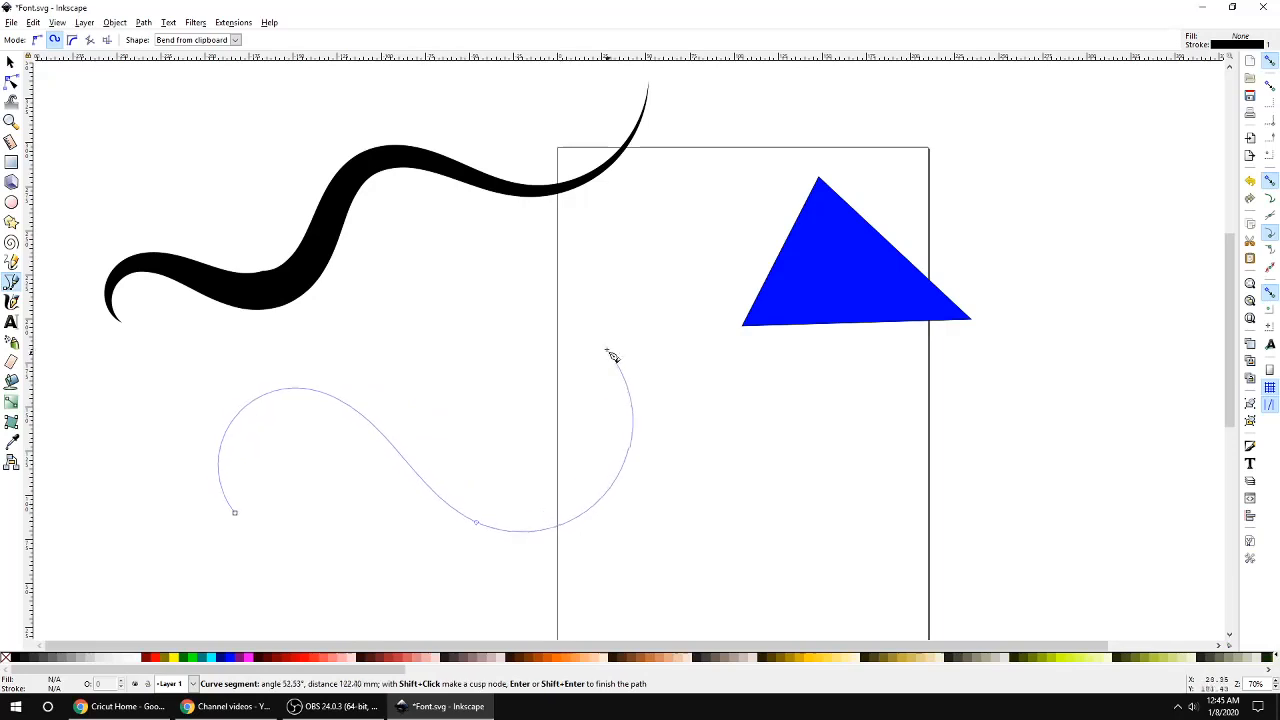
double_click(614, 324)
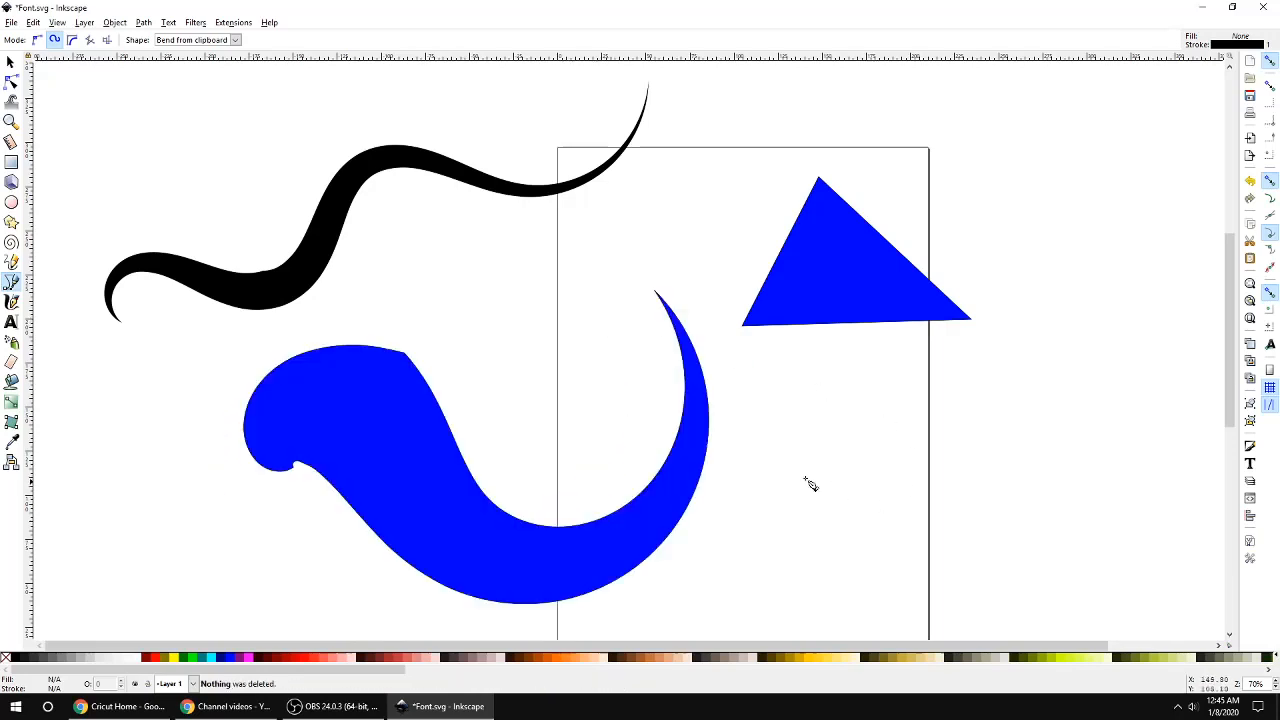
Delete the blue bent shape and the black wavy stroke from the drawing.
left_click(10, 62)
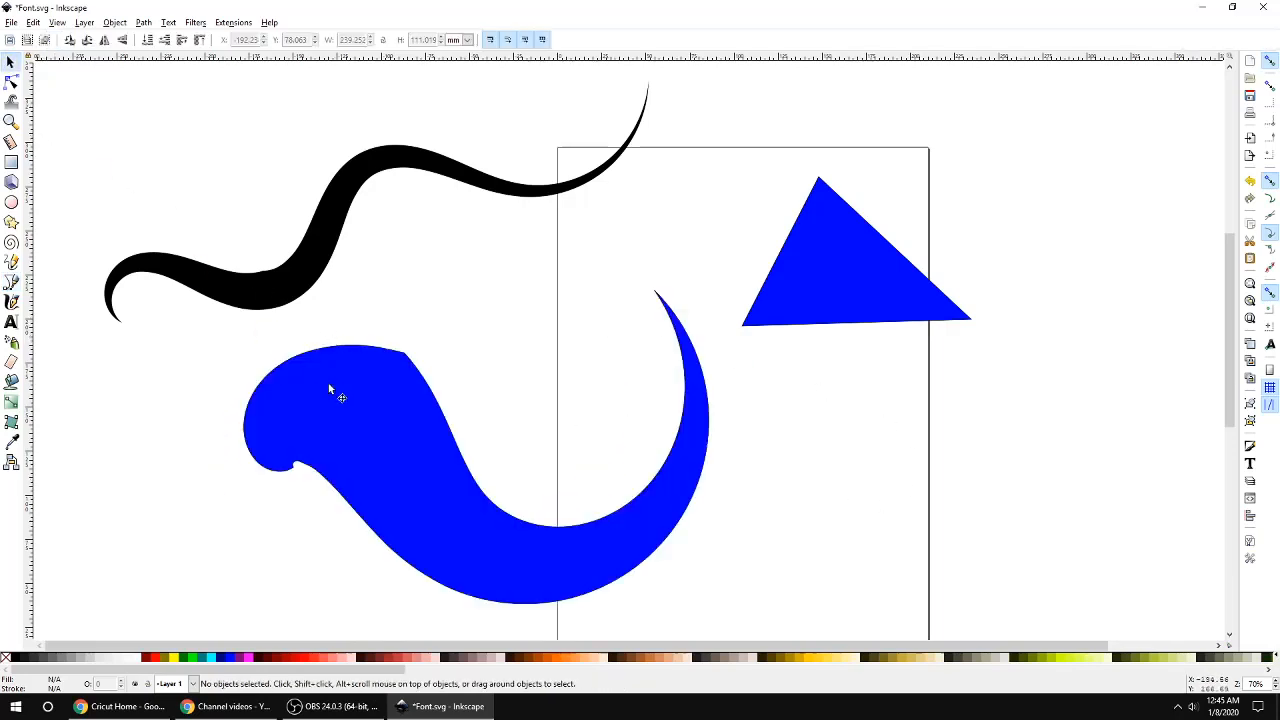
left_click(336, 390)
key("Delete")
left_click(491, 277)
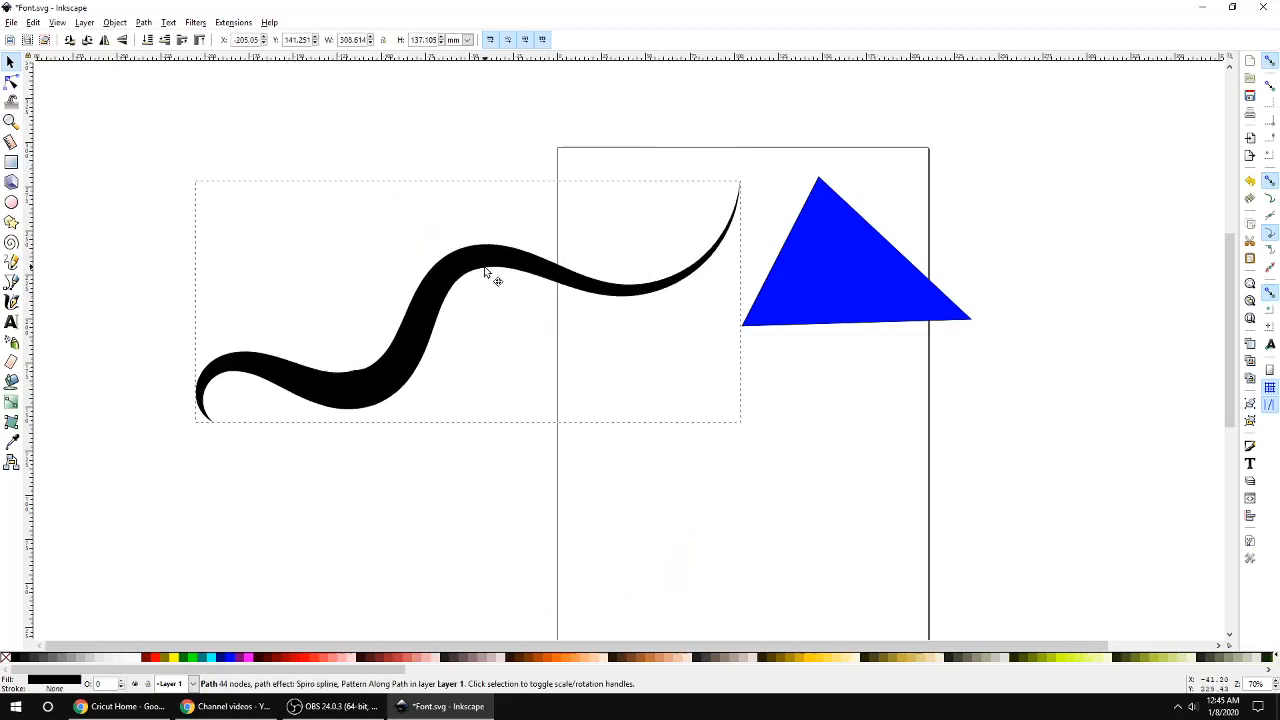
key("Delete")
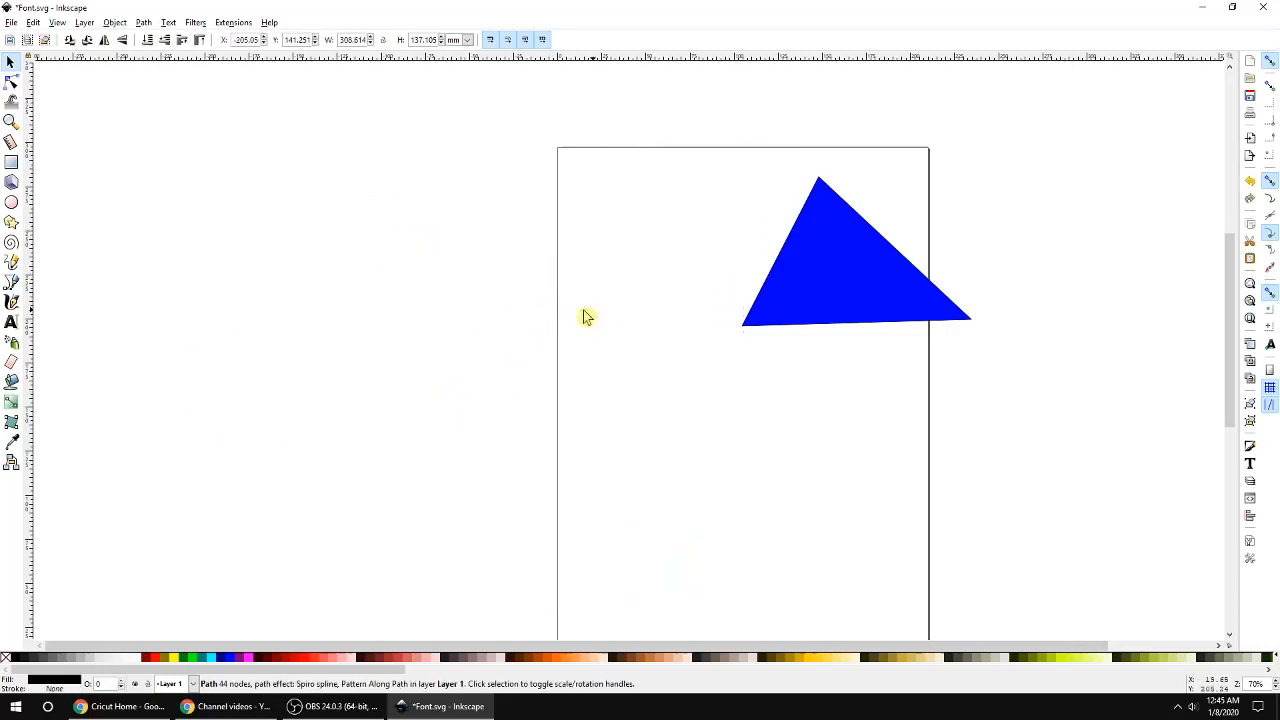
Move the blue triangle left of the page and draw an upright ellipse about 37 mm wide and 115 mm high on the page.
left_click_drag(770, 276, 230, 269)
left_click(225, 450)
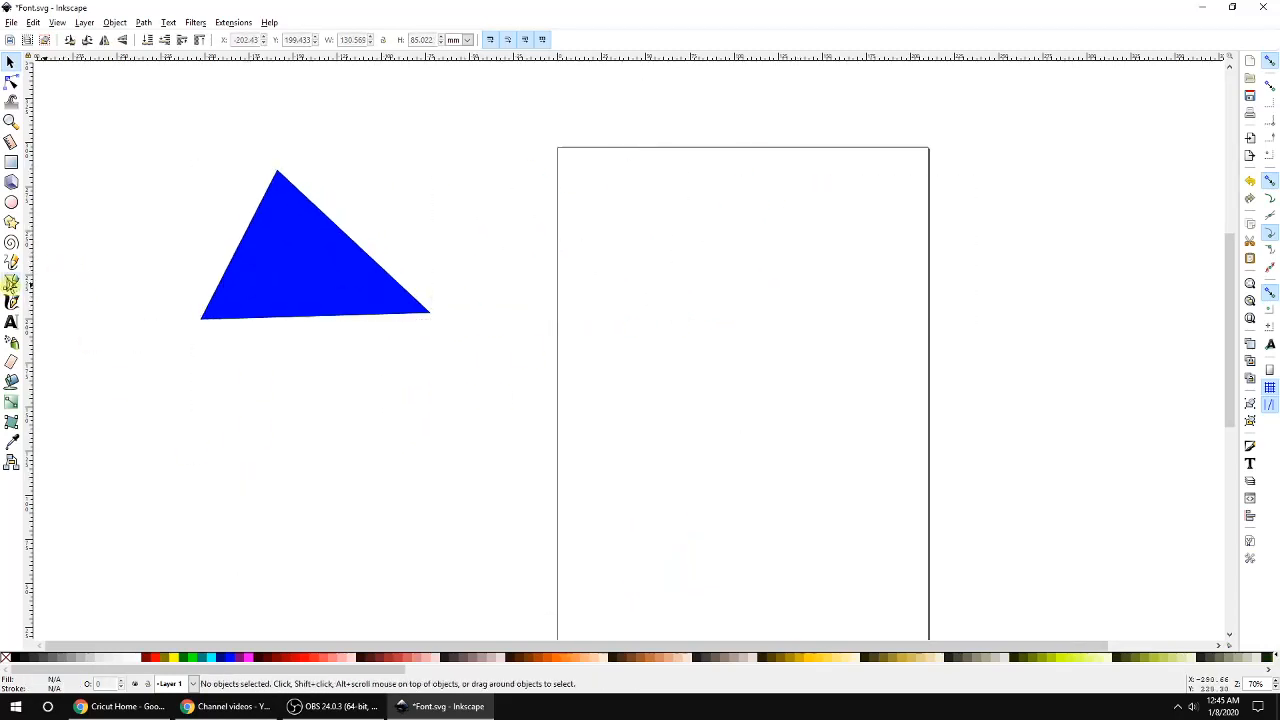
left_click(11, 283)
left_click(11, 202)
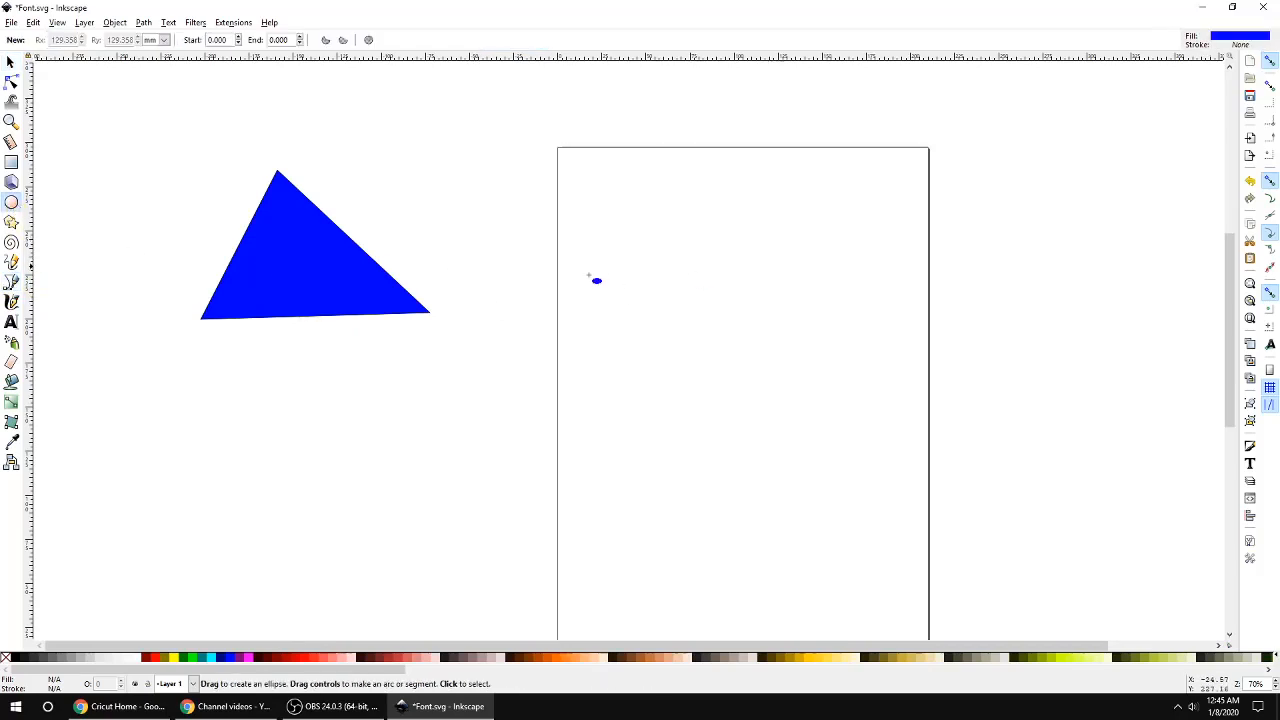
left_click_drag(646, 238, 718, 446)
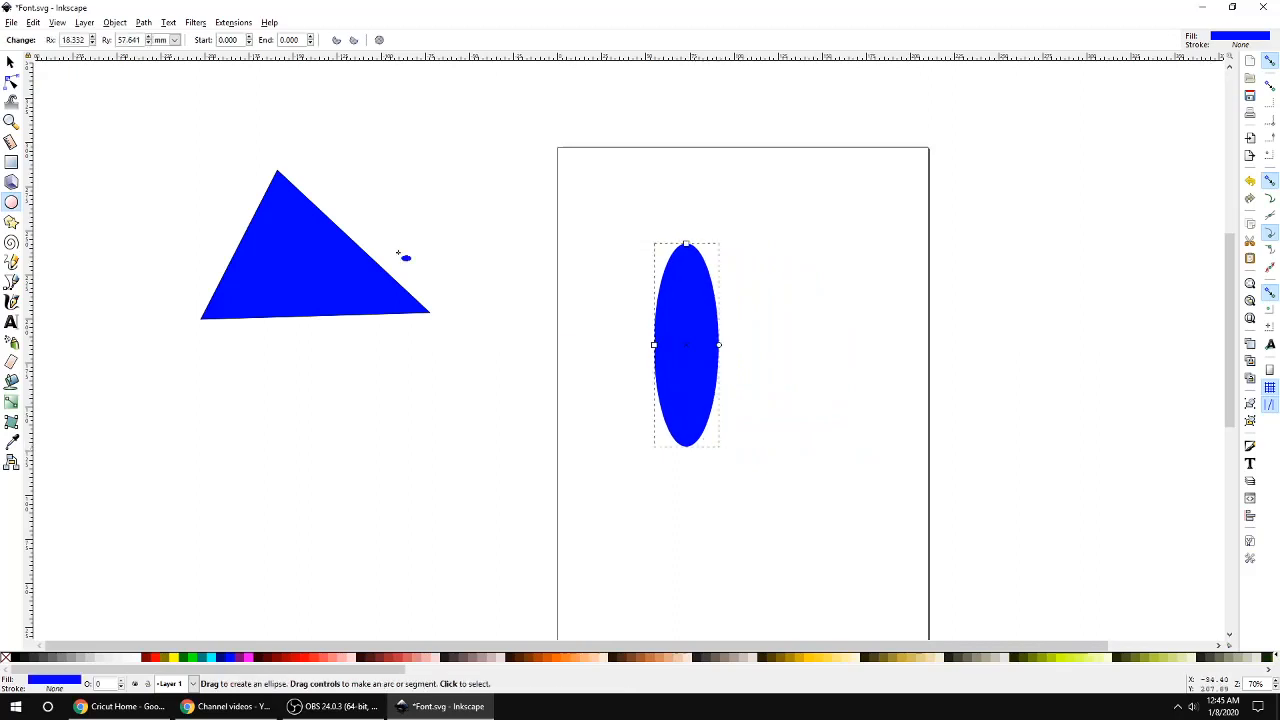
left_click(12, 62)
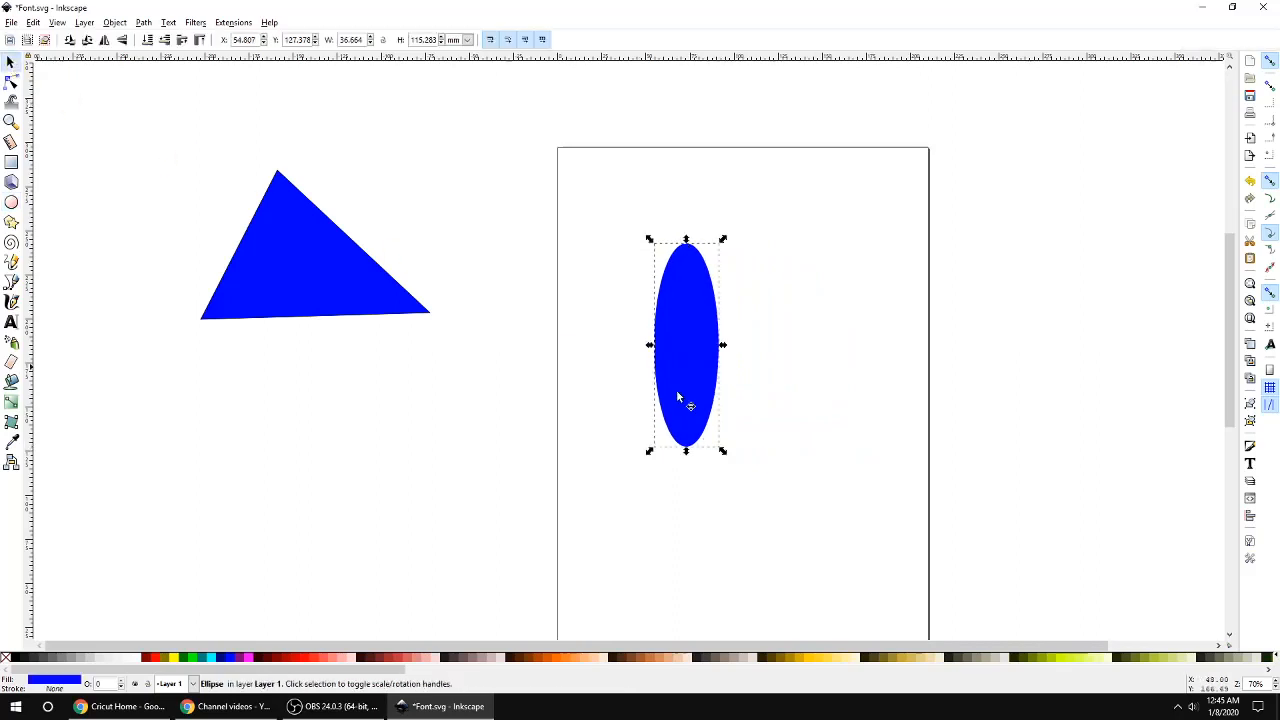
Copy the ellipse and draw a Bend from clipboard Spiro path, about 231 mm wide and 146 mm high, across the page's upper right.
left_click(12, 281)
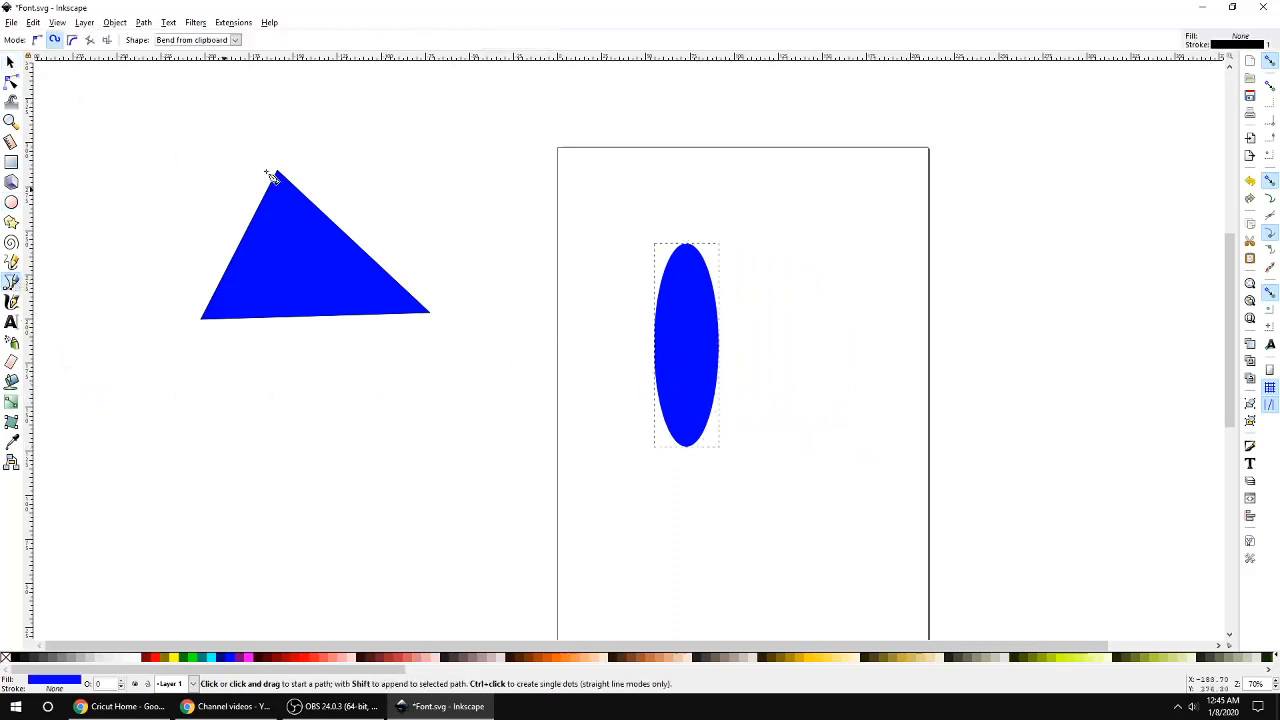
left_click(12, 62)
right_click(664, 306)
left_click(714, 366)
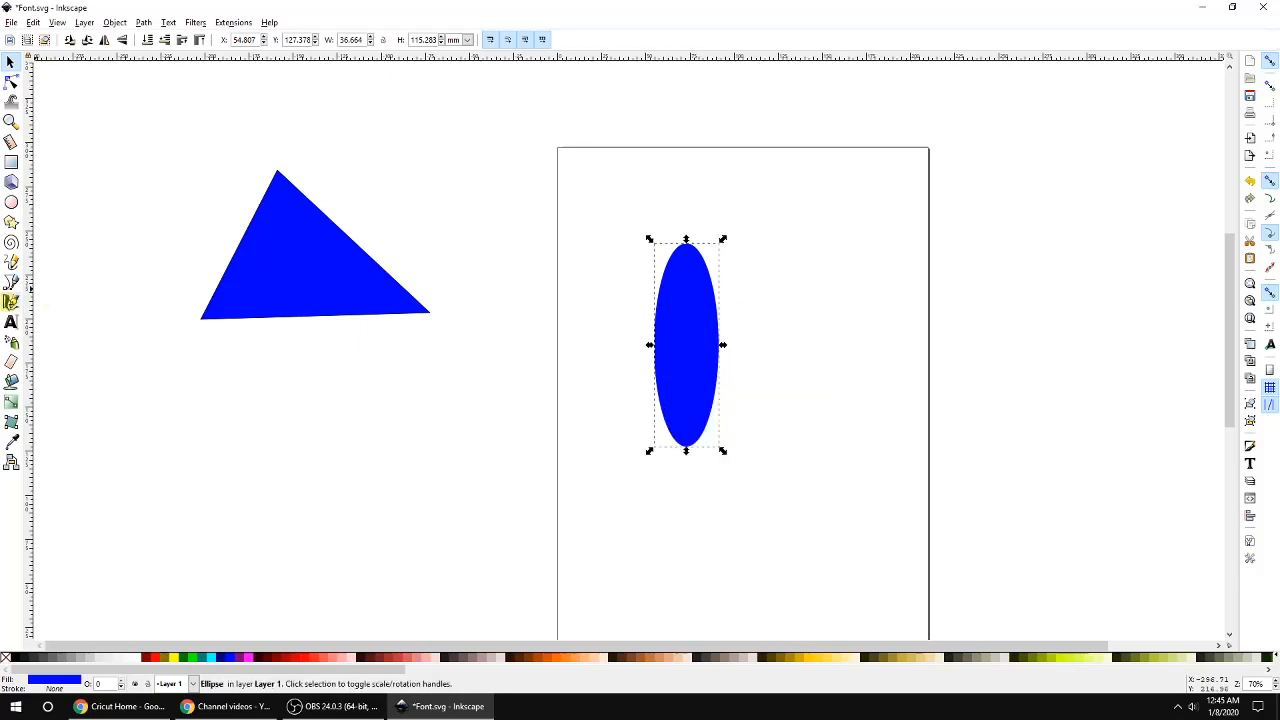
left_click(12, 300)
left_click(12, 281)
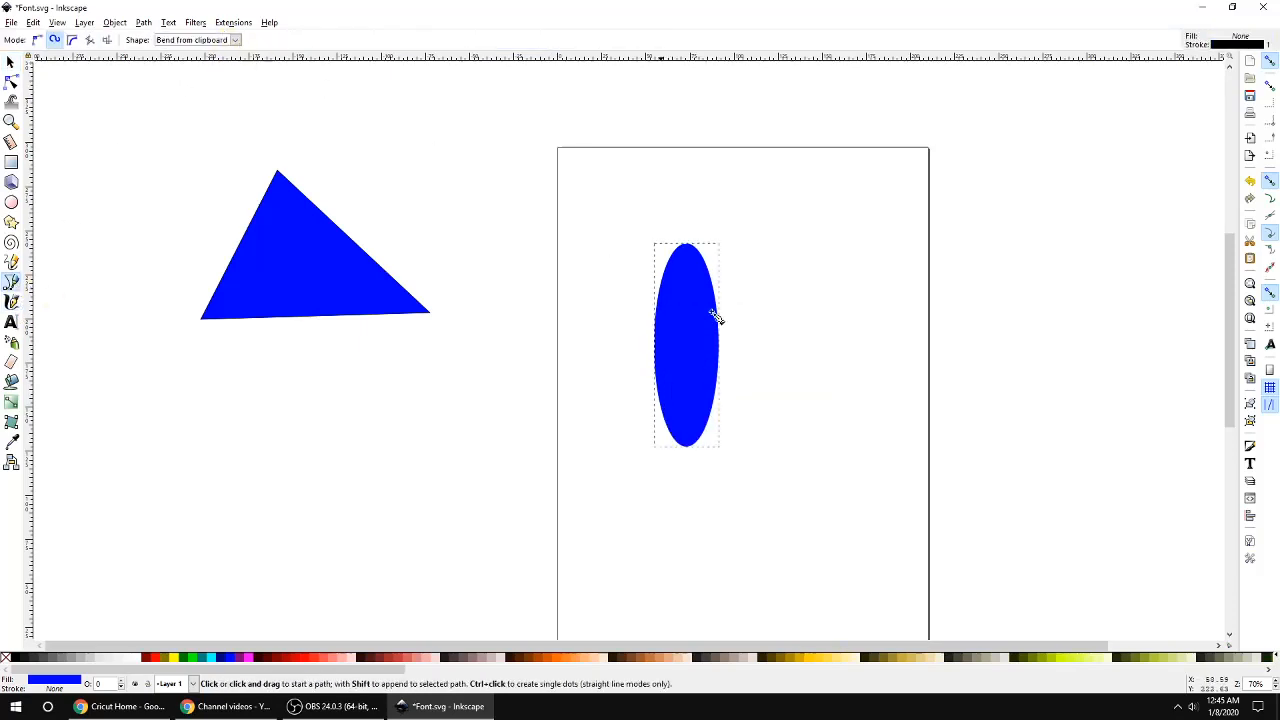
left_click(740, 157)
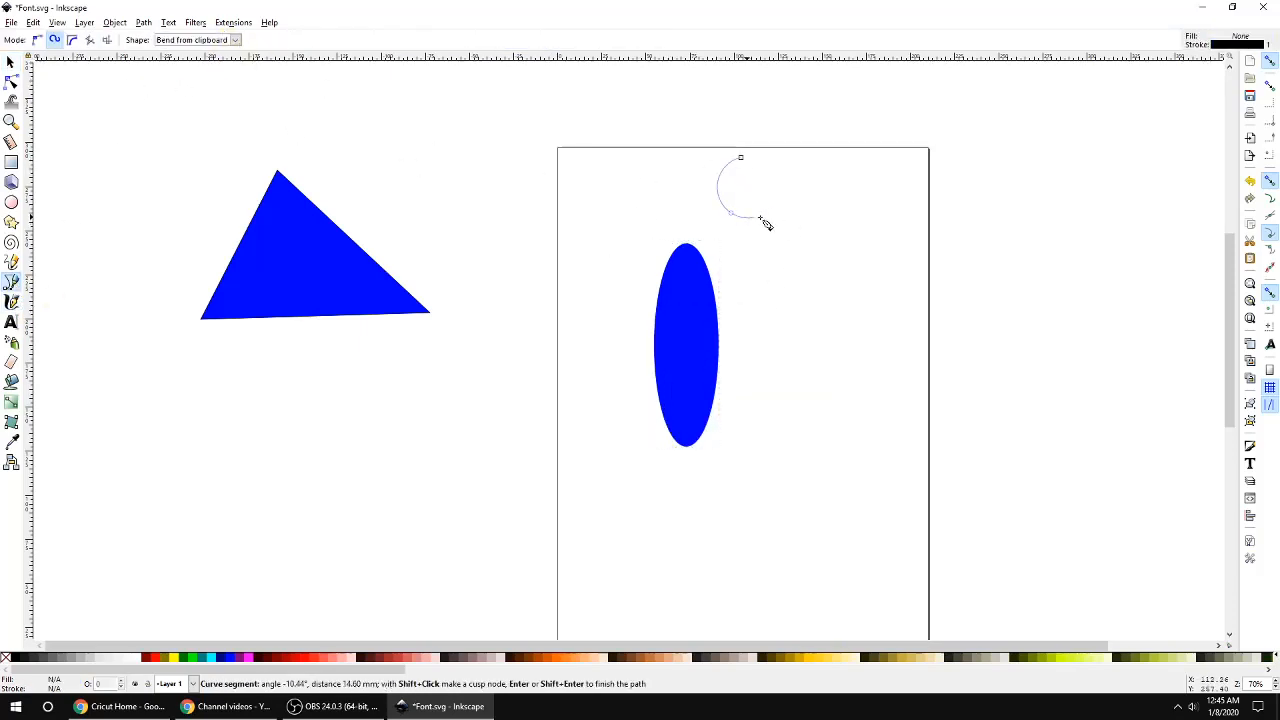
double_click(1064, 188)
Delete the large bent shape, the upright ellipse and the blue triangle from the drawing.
scroll(1006, 231, "up", 3)
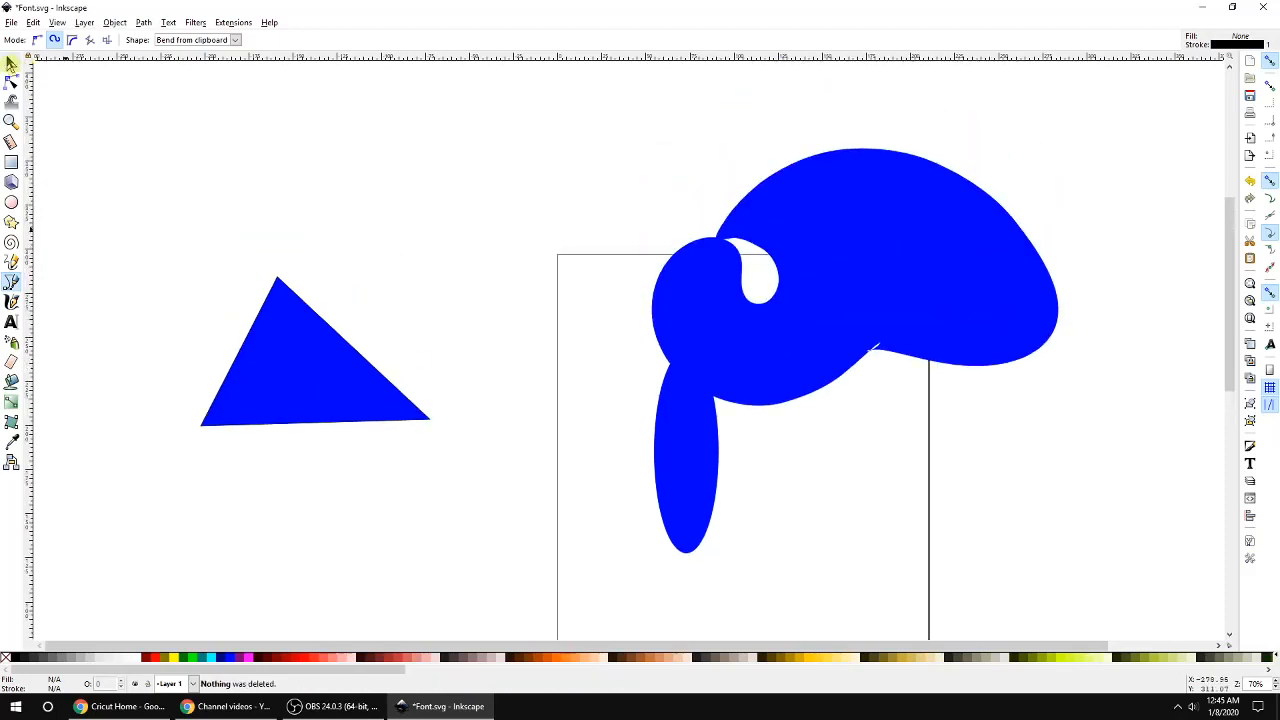
left_click(11, 63)
left_click(885, 285)
left_click_drag(807, 390, 945, 387)
key("Delete")
left_click_drag(675, 466, 580, 424)
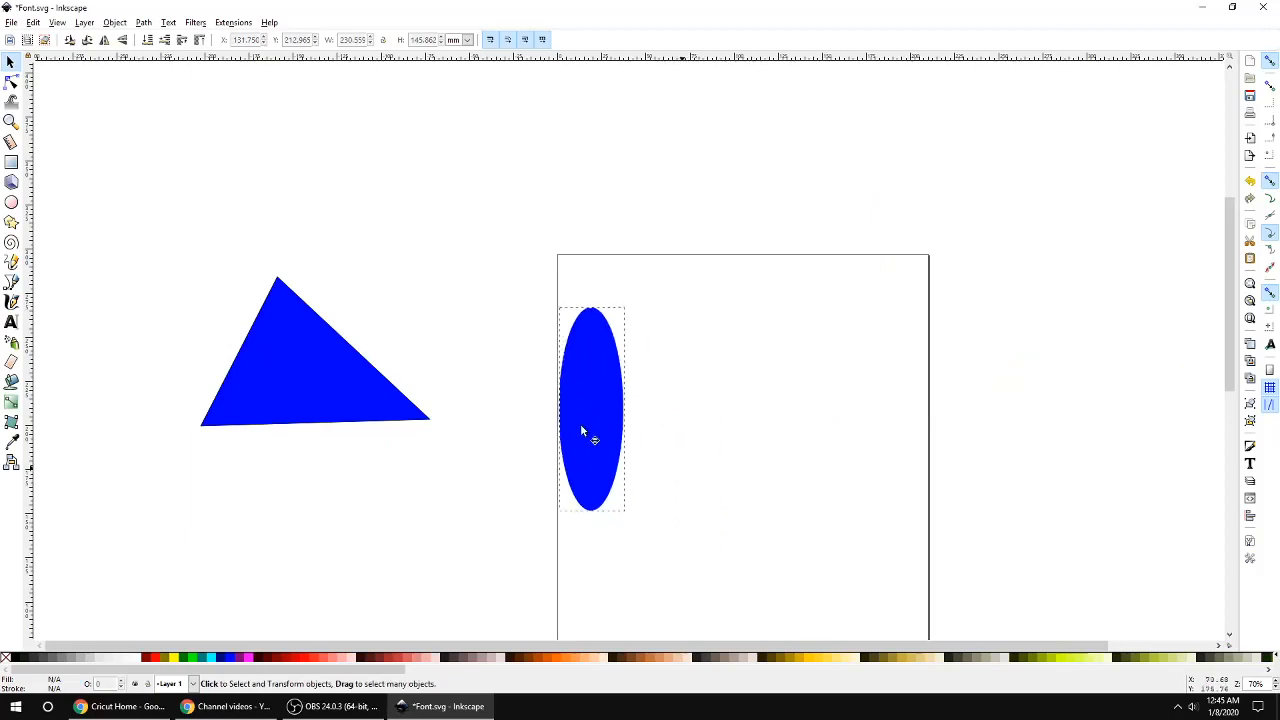
key("Delete")
left_click_drag(300, 350, 756, 395)
key("Delete")
scroll(740, 397, "down", 2)
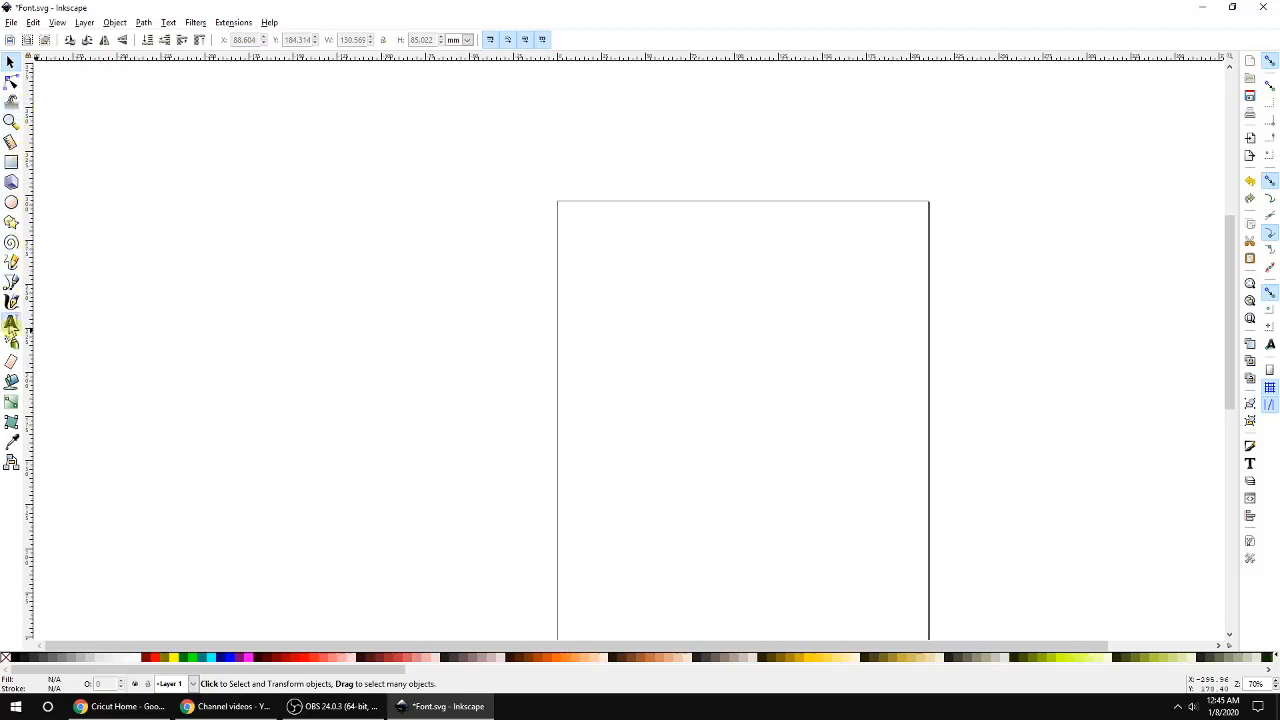
left_click(11, 323)
left_click(619, 269)
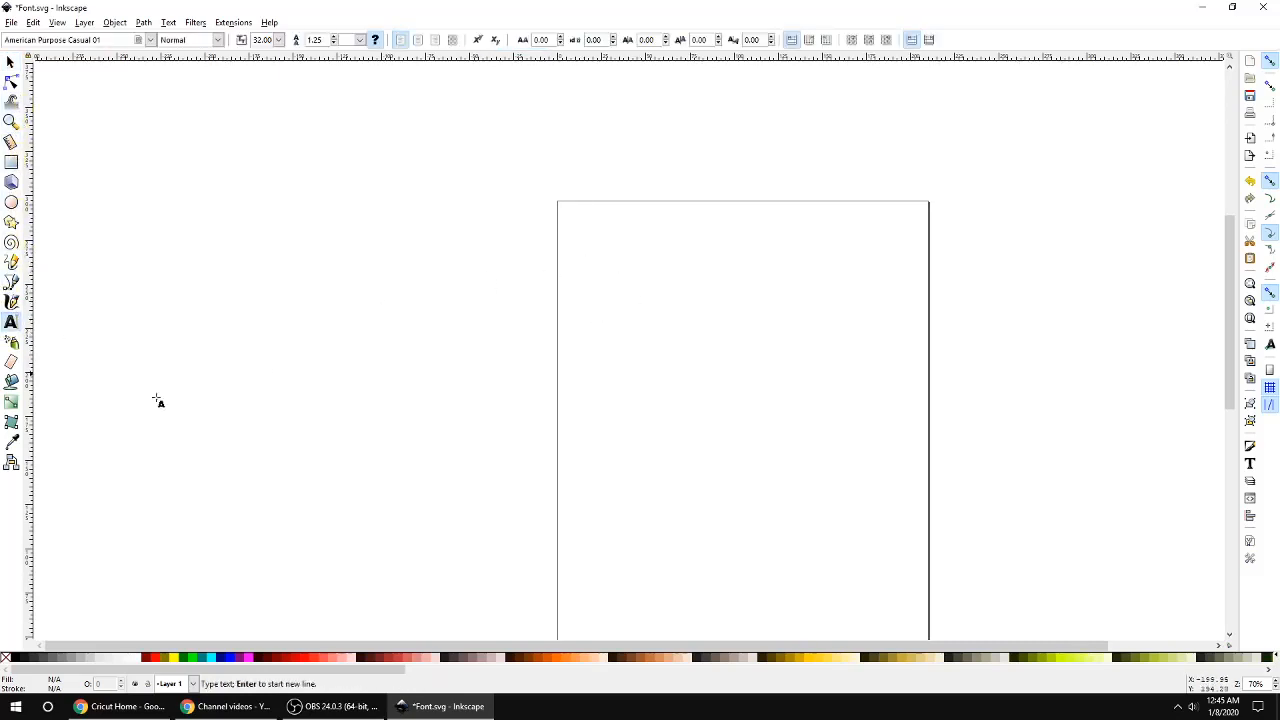
Open the dog-1728494_960_720.png image from the Desktop, close the Font.svg drawing and maximize the dog document.
left_click(14, 24)
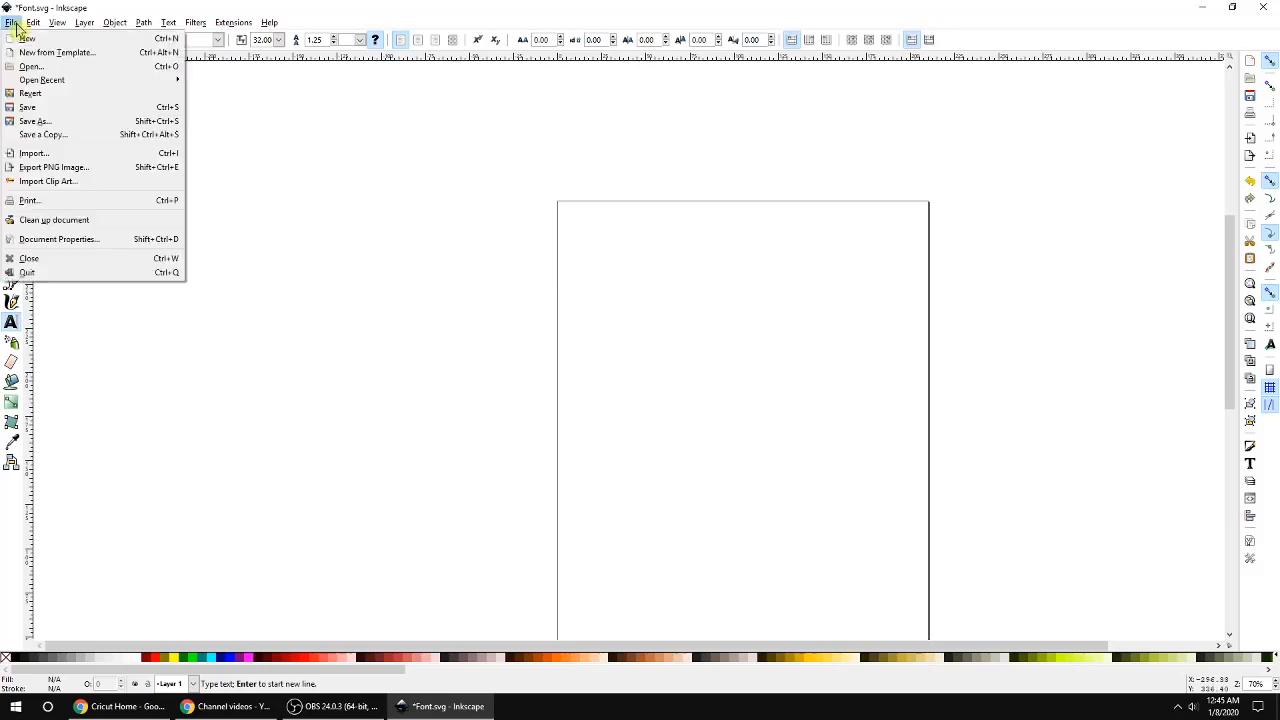
left_click(40, 72)
scroll(250, 200, "down", 3)
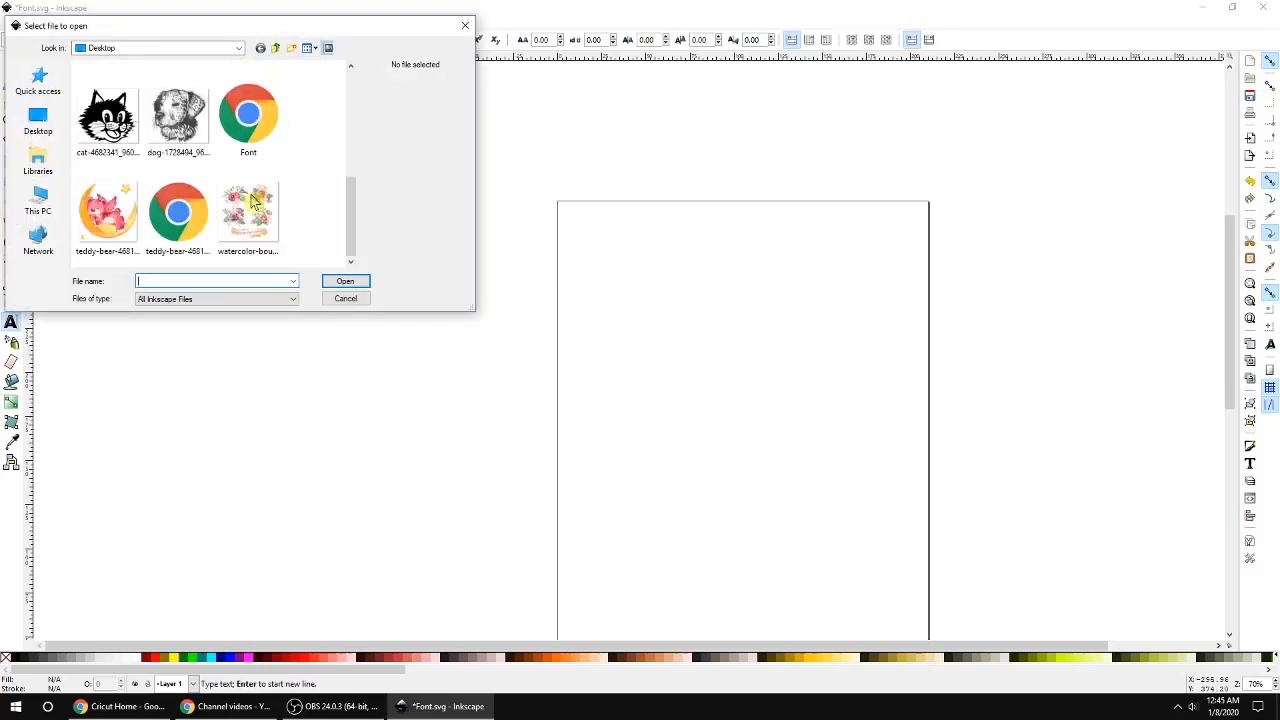
double_click(174, 118)
left_click(708, 440)
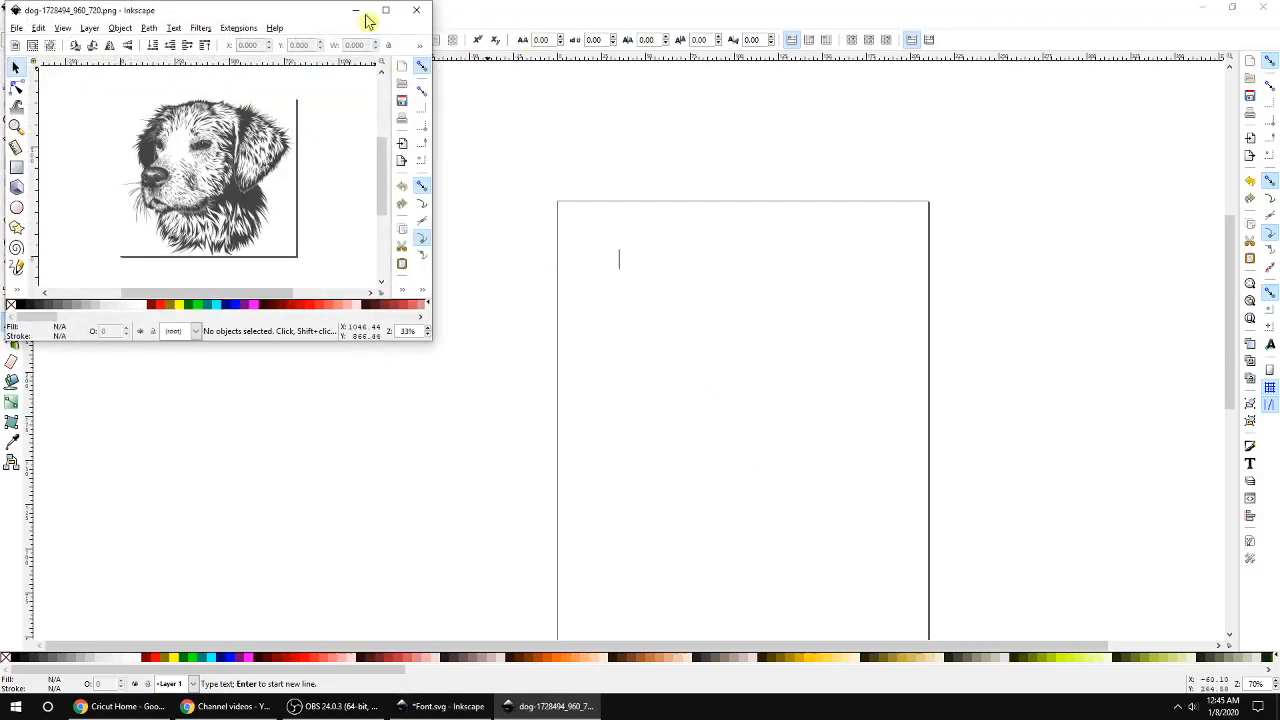
left_click(1262, 7)
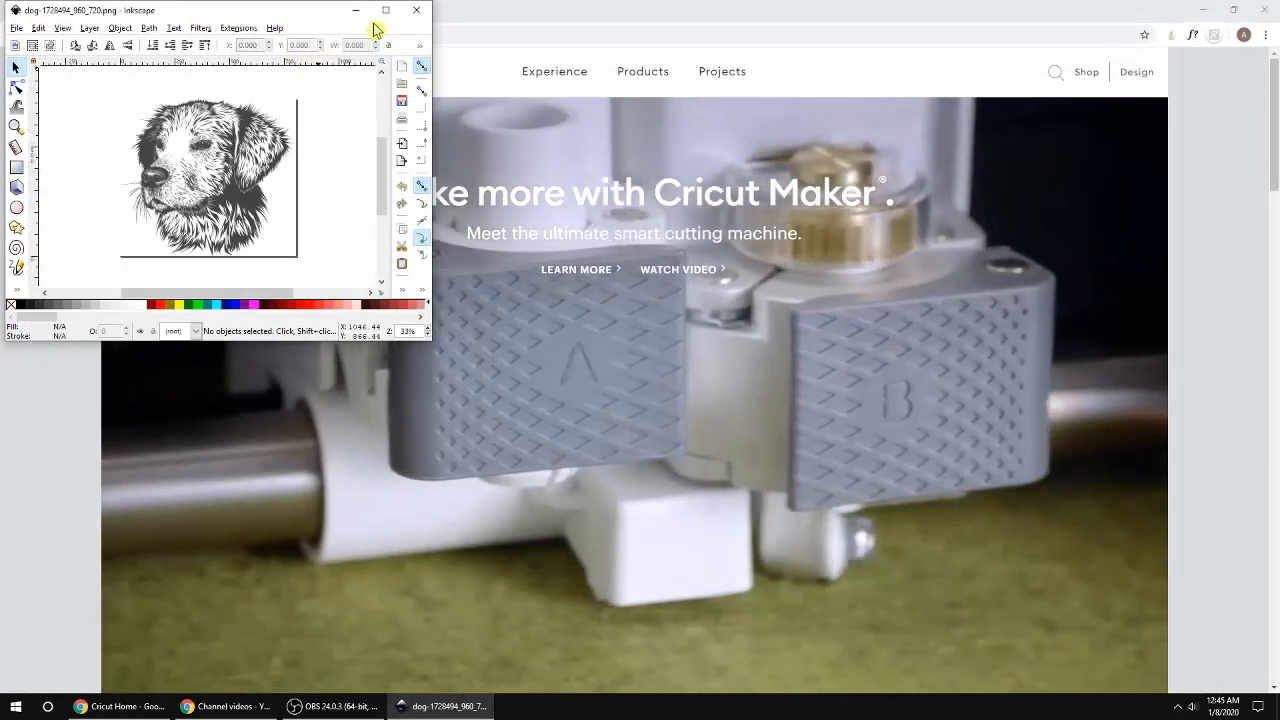
left_click(385, 10)
Move the dog image off the page to its upper left and trace the bitmap with Brightness steps using 8 scans.
left_click_drag(658, 326, 422, 239)
right_click(420, 228)
left_click(549, 362)
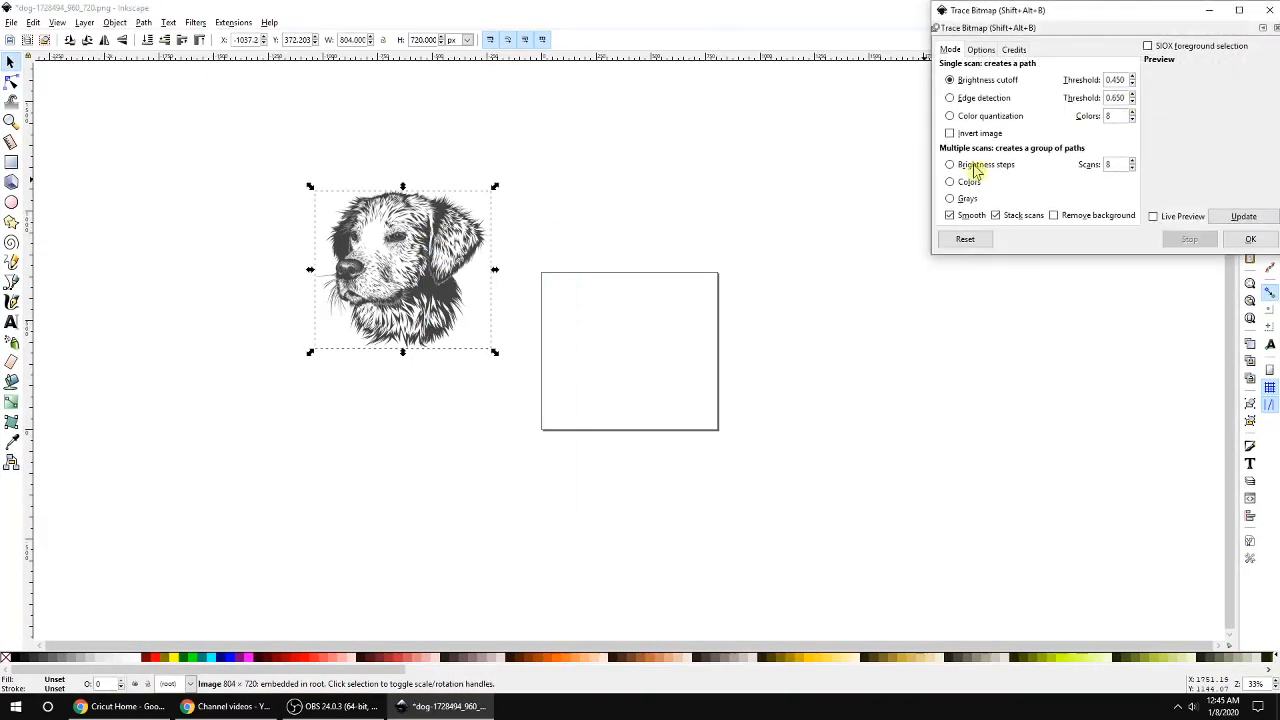
left_click(975, 165)
left_click(1243, 216)
left_click(1250, 239)
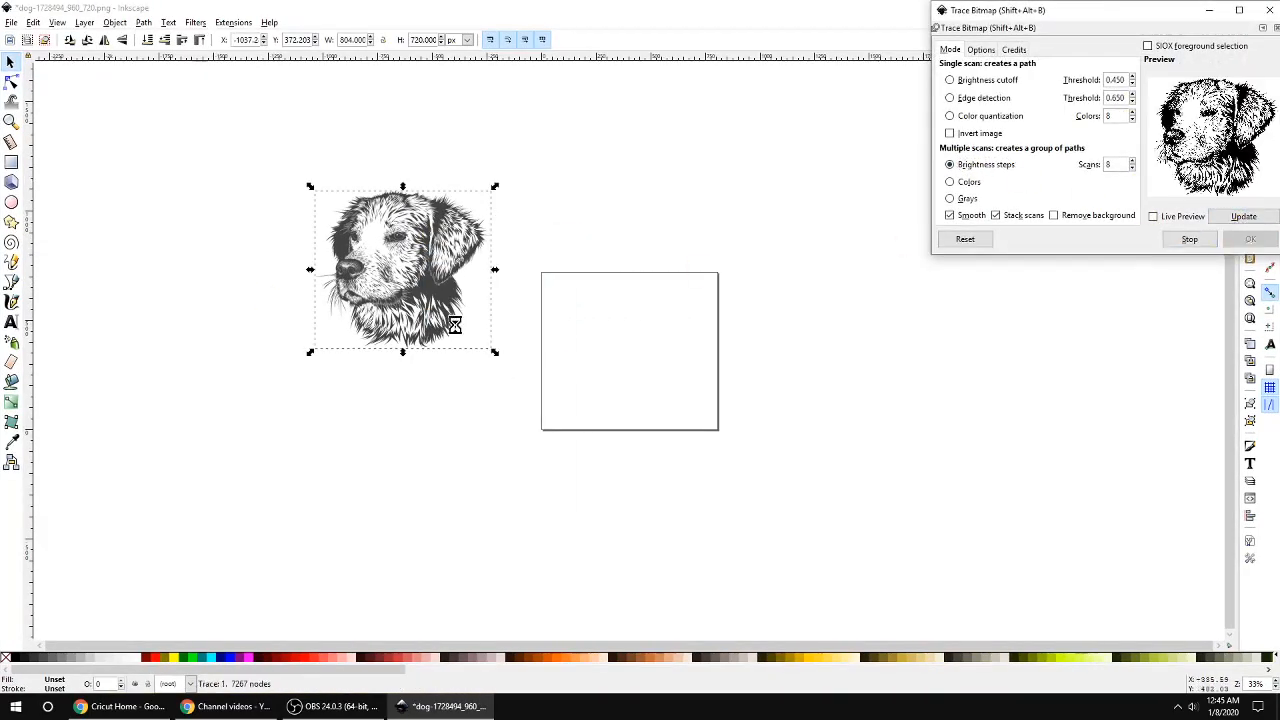
Ungroup the traced dog, spread its separate layers and the original image around the page, and close Trace Bitmap.
right_click(432, 271)
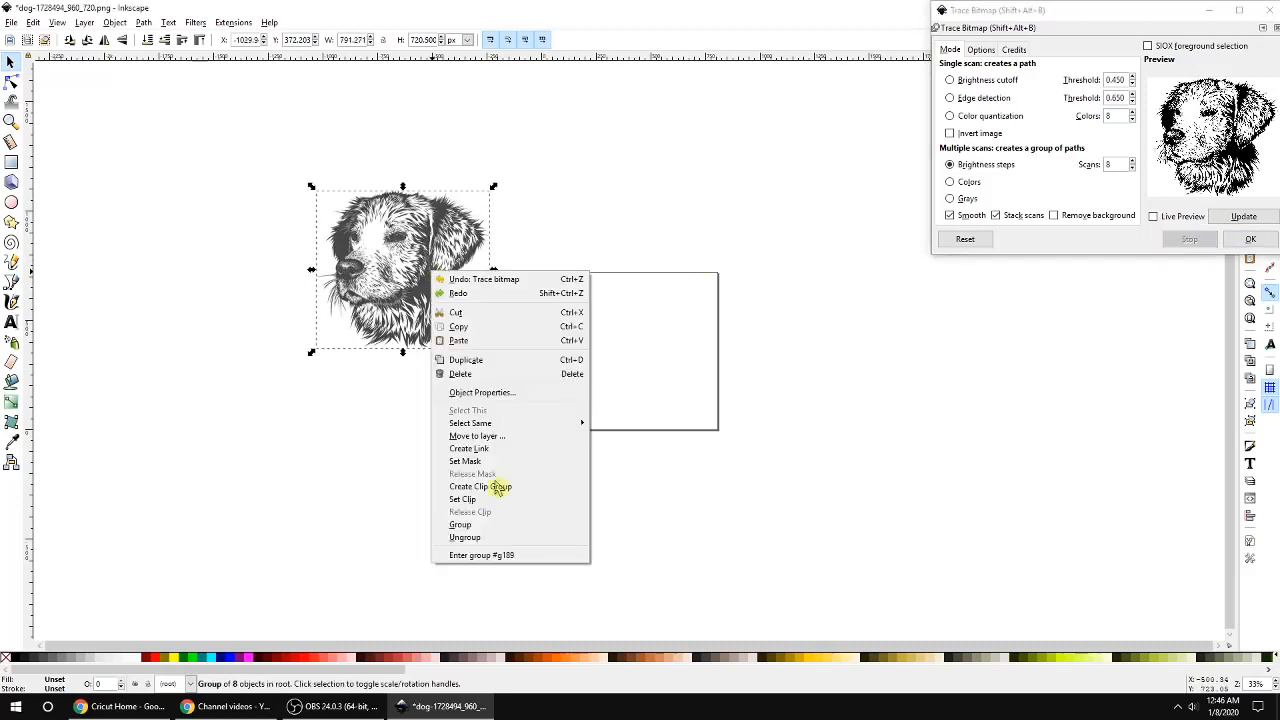
left_click(490, 539)
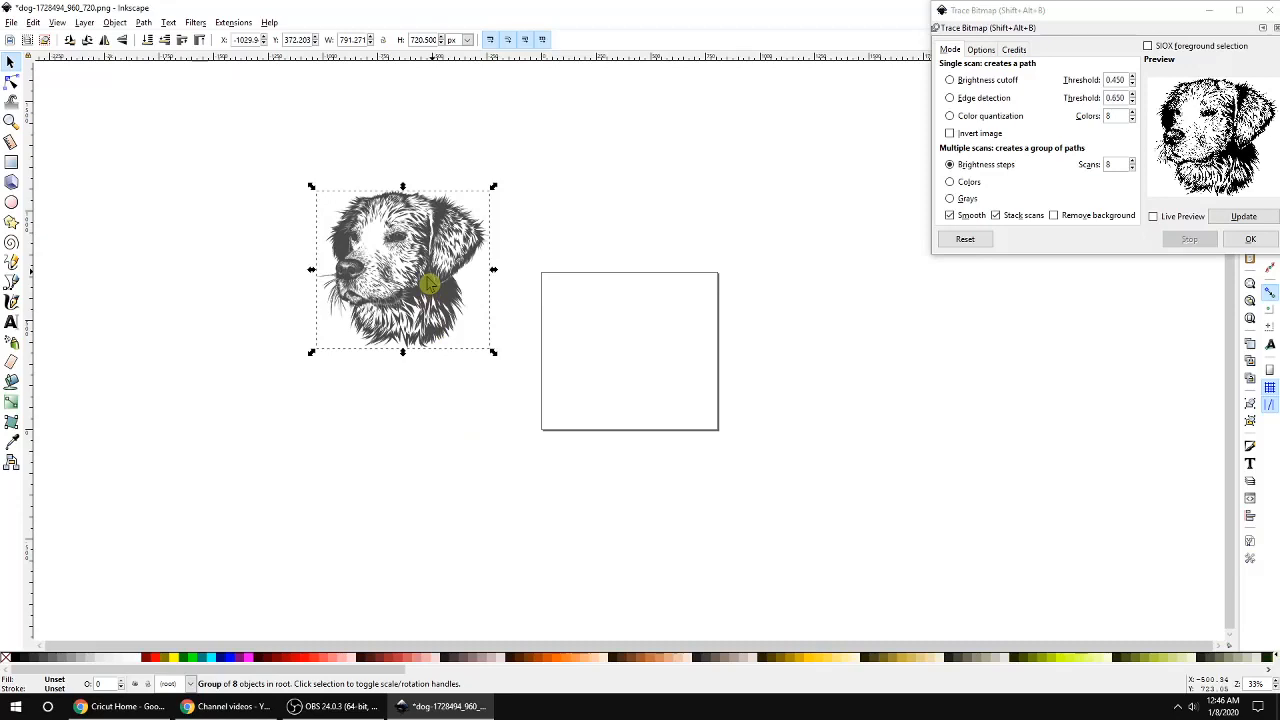
left_click(430, 284)
mouse_move(432, 283)
left_mouse_down()
mouse_move(748, 233)
mouse_move(752, 215)
left_mouse_up()
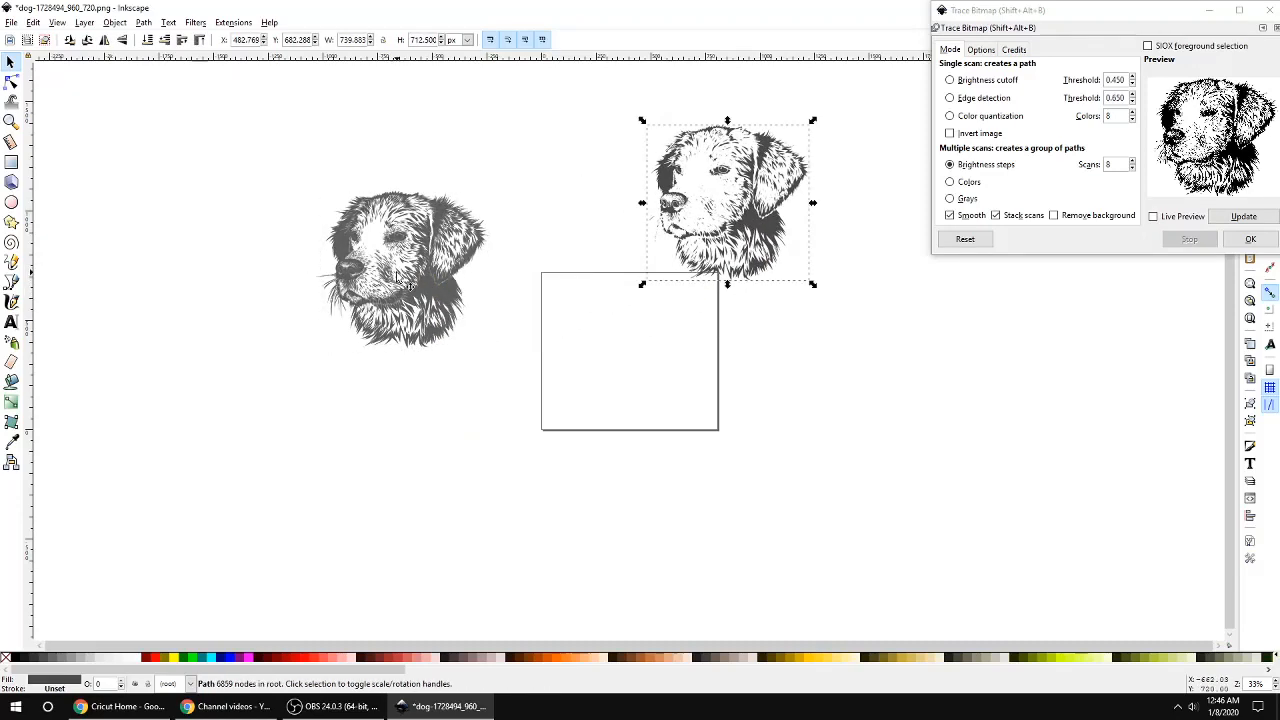
left_click_drag(487, 295, 932, 390)
mouse_move(358, 267)
left_mouse_down()
mouse_move(536, 234)
mouse_move(458, 175)
mouse_move(455, 357)
mouse_move(544, 410)
mouse_move(265, 440)
left_mouse_up()
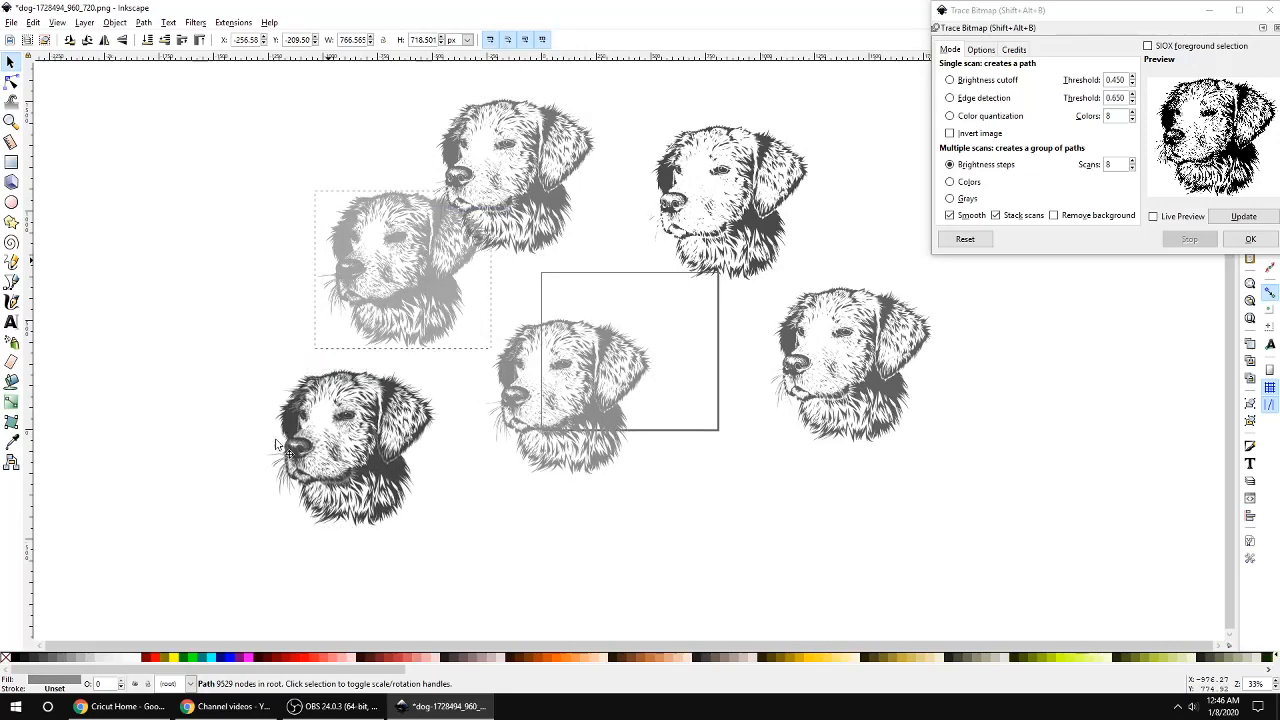
mouse_move(375, 235)
left_mouse_down()
mouse_move(225, 243)
mouse_move(198, 218)
left_mouse_up()
mouse_move(450, 280)
left_mouse_down()
mouse_move(709, 519)
mouse_move(763, 462)
mouse_move(554, 318)
mouse_move(899, 201)
mouse_move(926, 210)
left_mouse_up()
left_click(1270, 10)
left_click_drag(382, 234, 347, 179)
left_click(640, 465)
Fill all the dog traces with red and delete the original grey dog image.
left_click_drag(1115, 591, 100, 118)
left_click(157, 659)
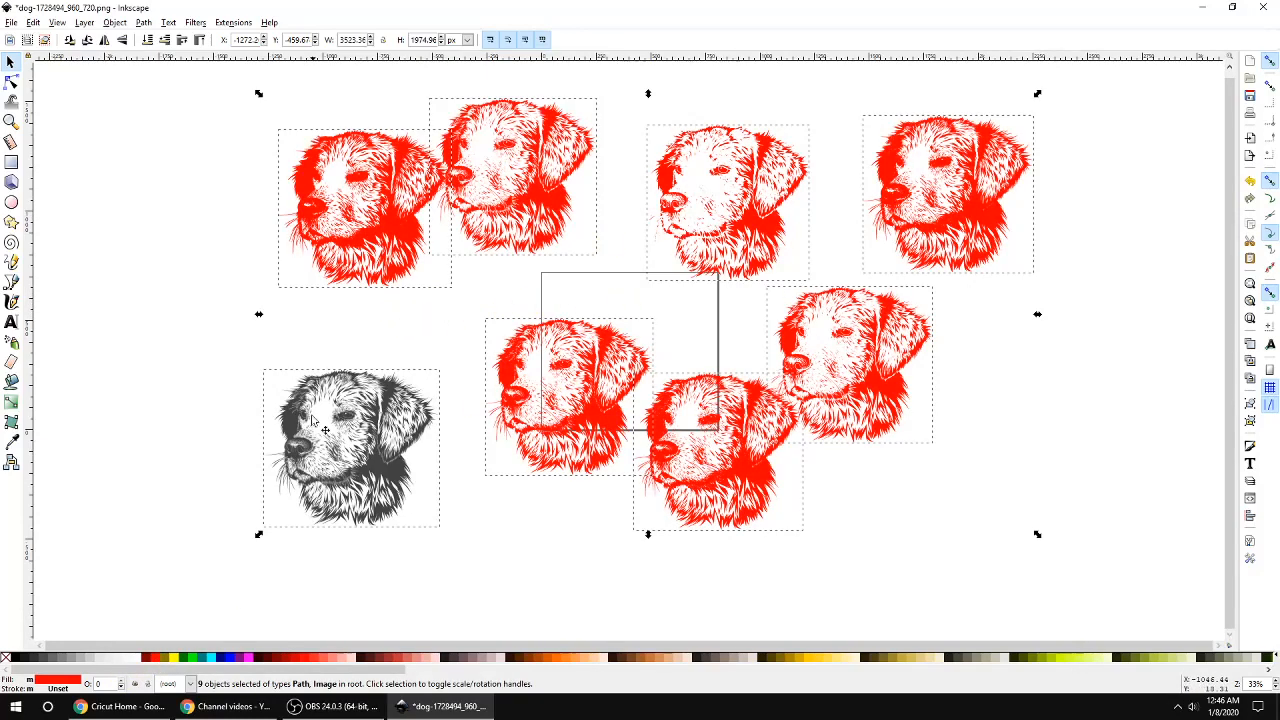
left_click_drag(293, 425, 430, 535)
left_click(150, 309)
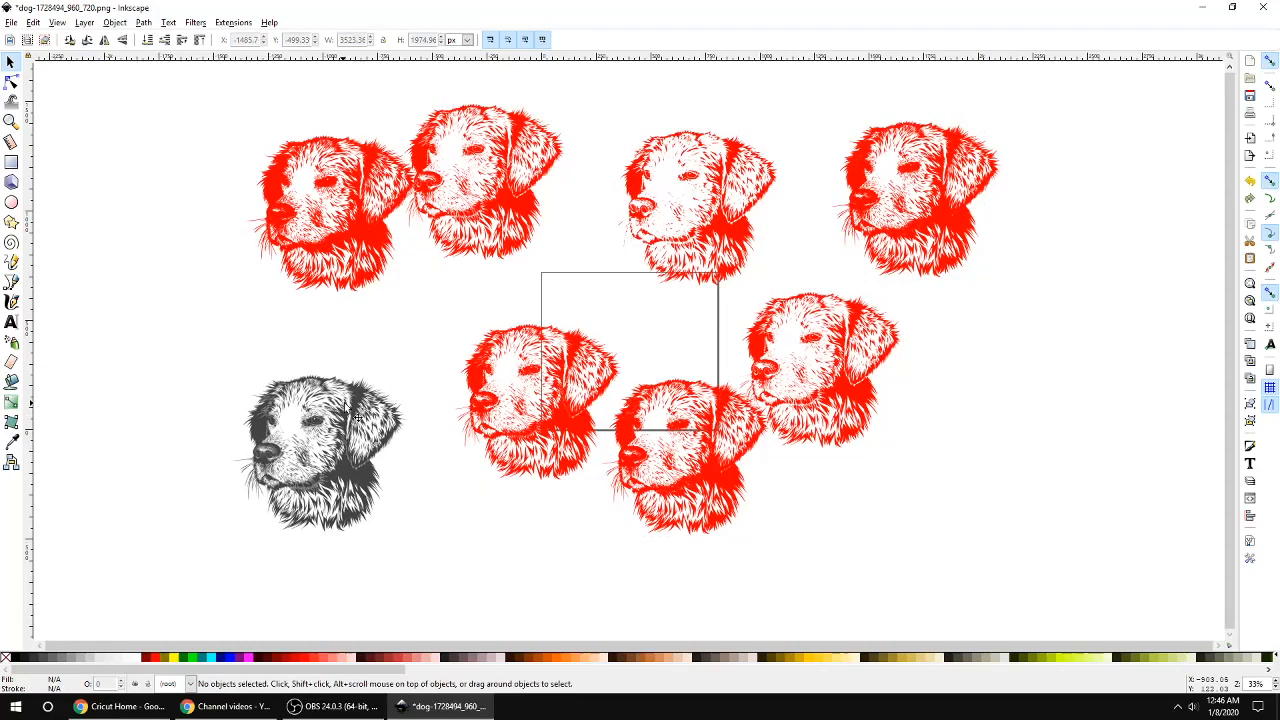
left_click(352, 418)
key("Delete")
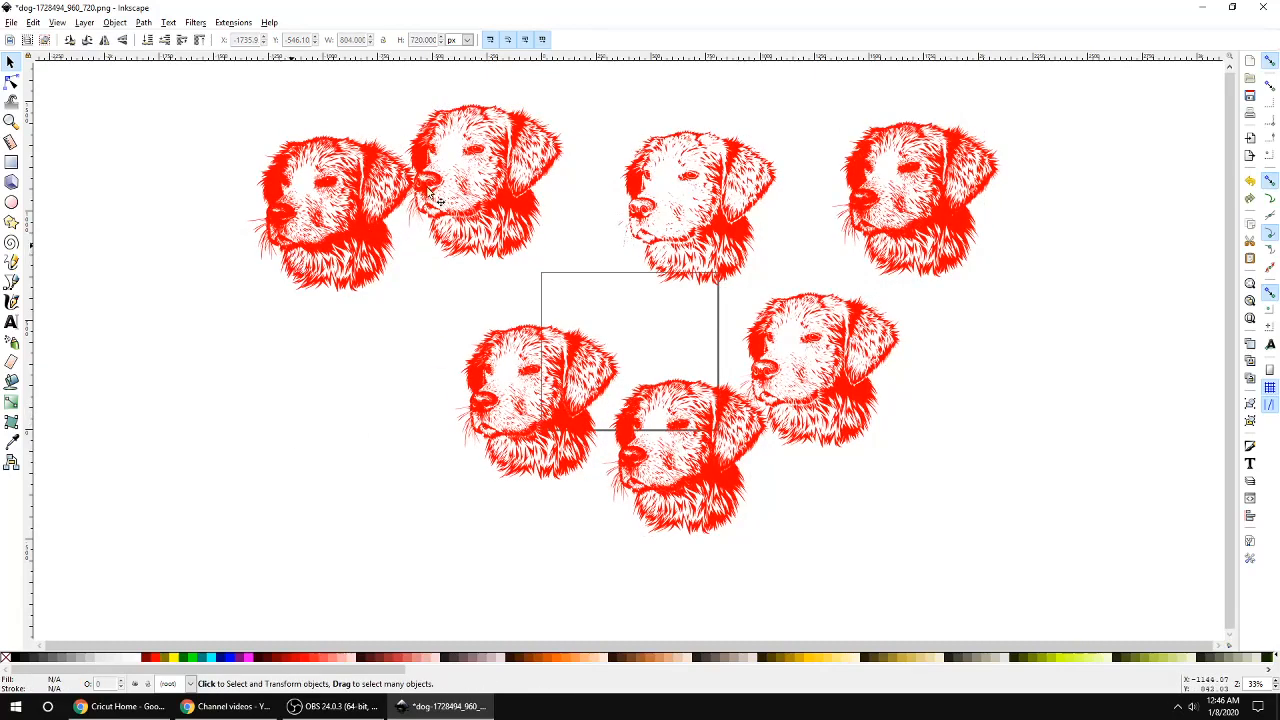
Delete the three red dog traces above the page, at the far upper right and directly right of the page.
left_click_drag(694, 178, 746, 156)
key("Delete")
left_click_drag(896, 199, 991, 163)
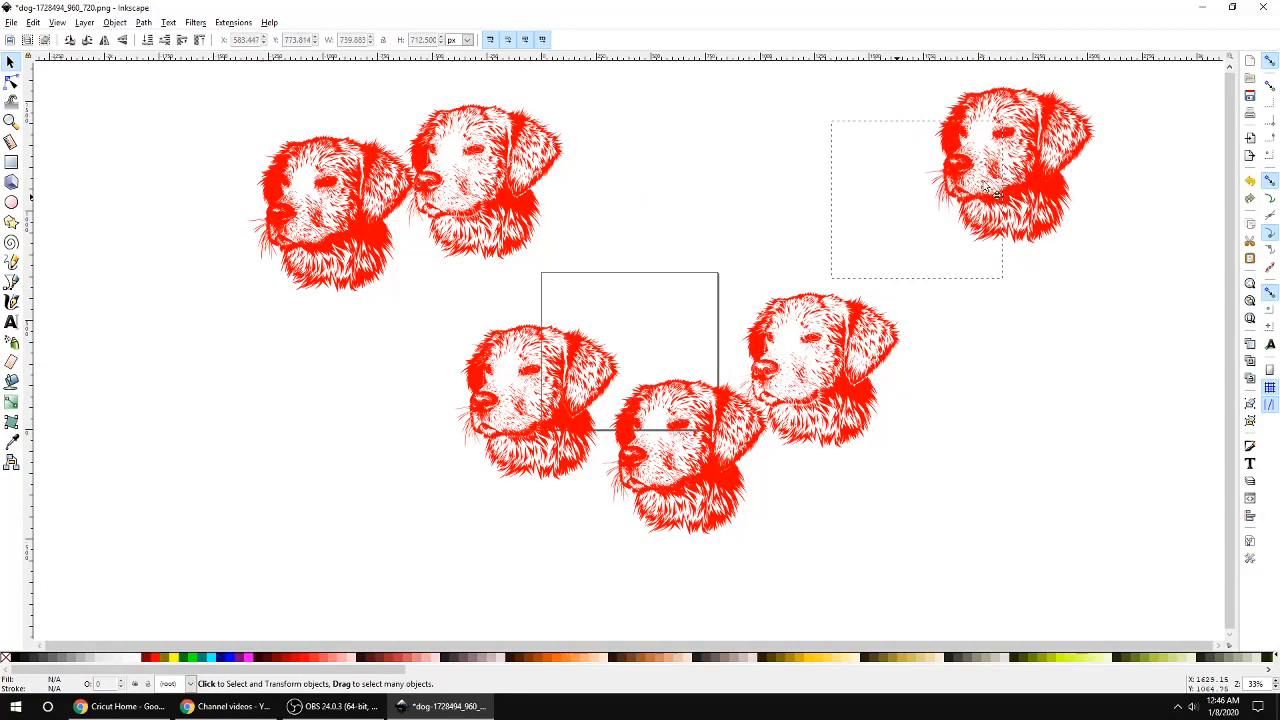
key("Delete")
left_click_drag(836, 398, 944, 228)
key("Delete")
Spread the four remaining red dog traces apart around the page so that they can be compared.
left_click_drag(540, 400, 372, 414)
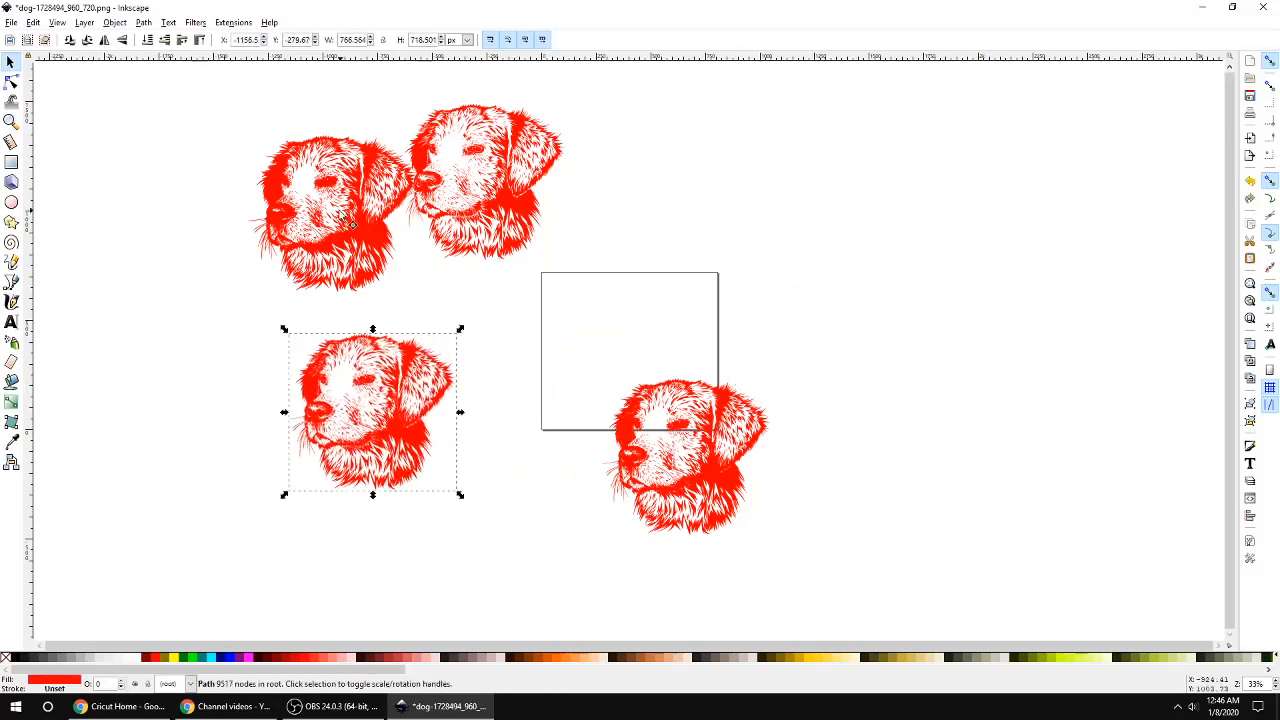
left_click(618, 280)
left_click_drag(358, 193, 785, 206)
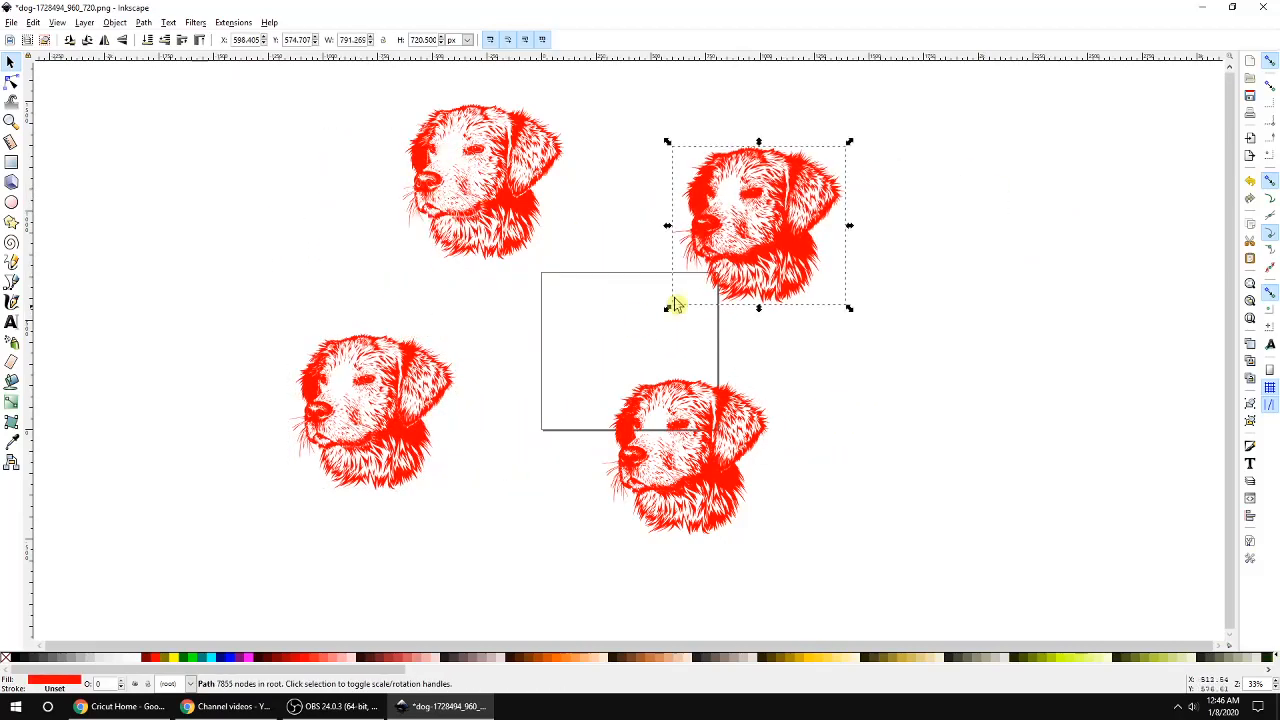
left_click_drag(397, 440, 457, 415)
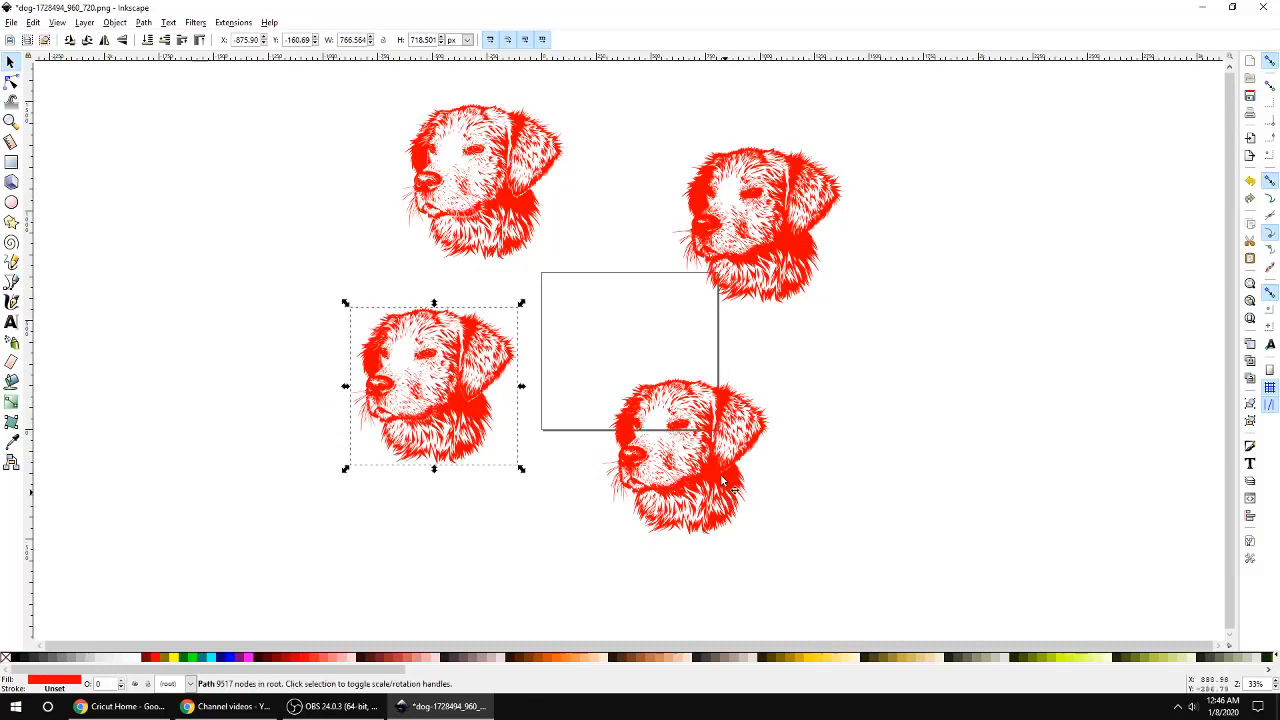
left_click_drag(730, 478, 848, 433)
left_click(772, 474)
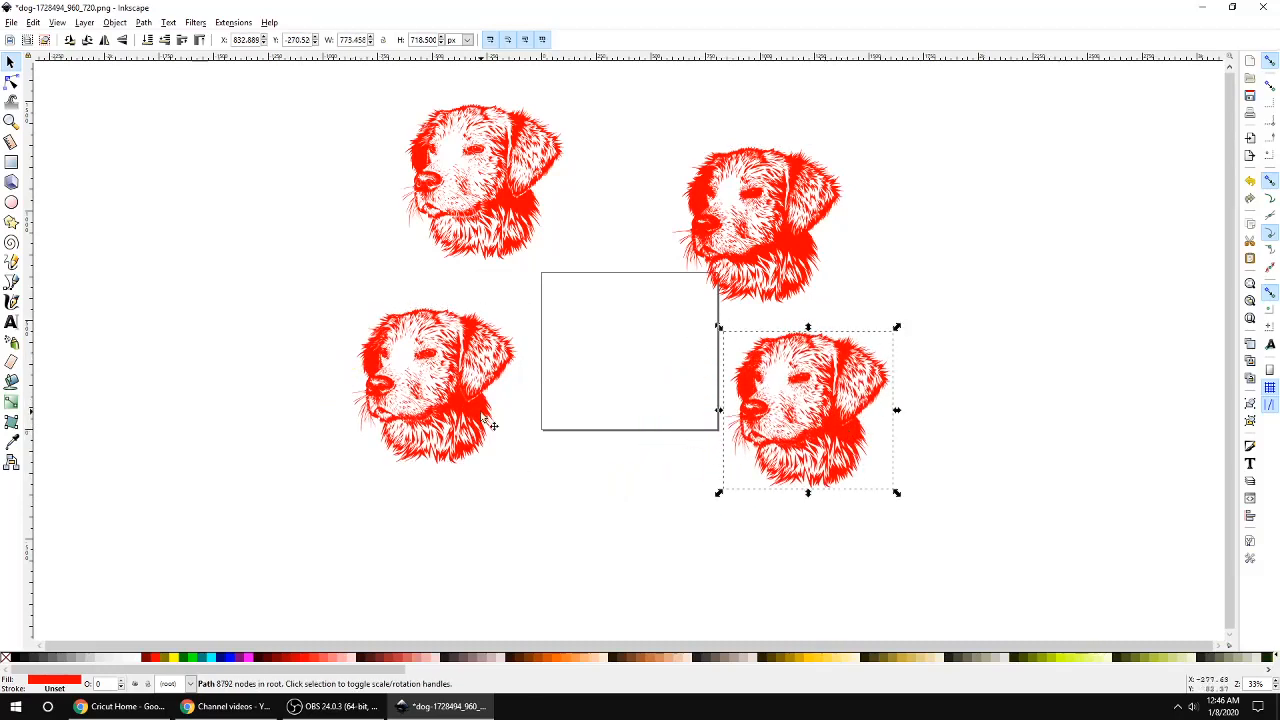
Delete the two red dog traces left of the page and the one at its upper right.
left_click_drag(481, 415, 412, 439)
key("Delete")
left_click_drag(484, 215, 447, 368)
key("Delete")
left_click_drag(756, 226, 515, 297)
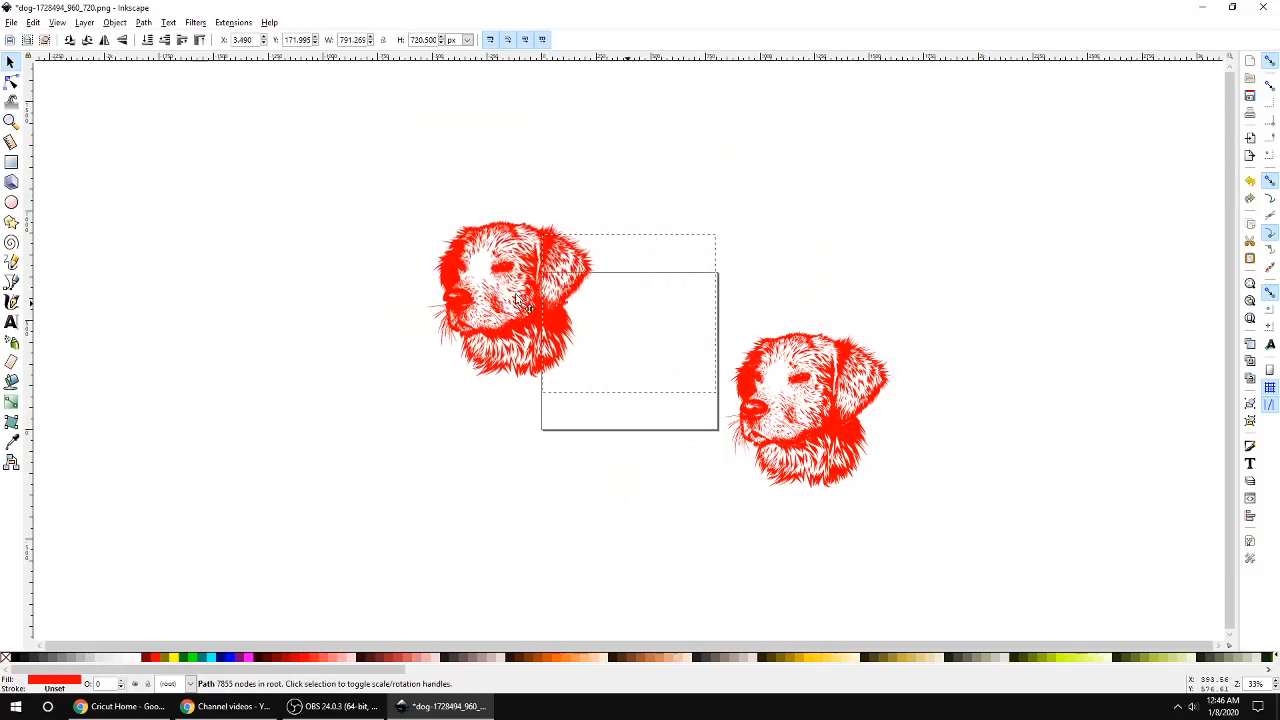
key("Delete")
Move the remaining red dog trace onto the page and fill it with black.
left_click_drag(824, 440, 651, 378)
left_click(830, 322)
scroll(592, 287, "up", 1)
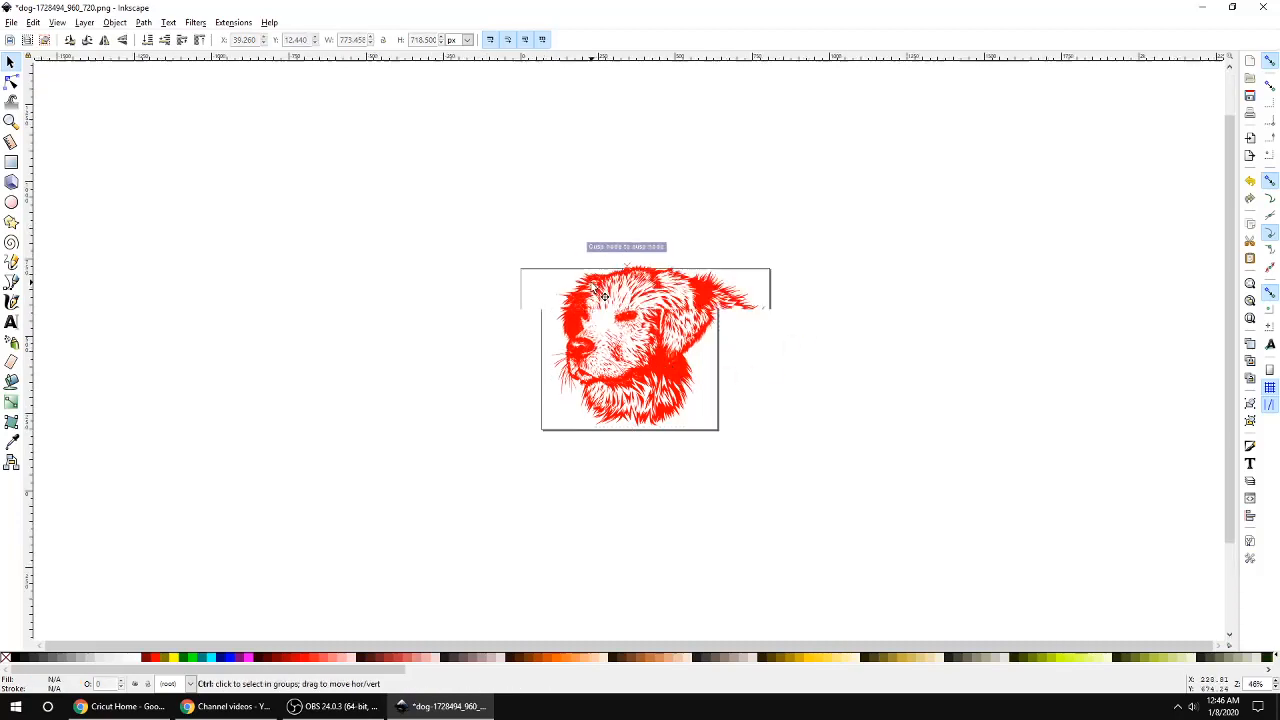
scroll(603, 297, "up", 1)
left_click(746, 456)
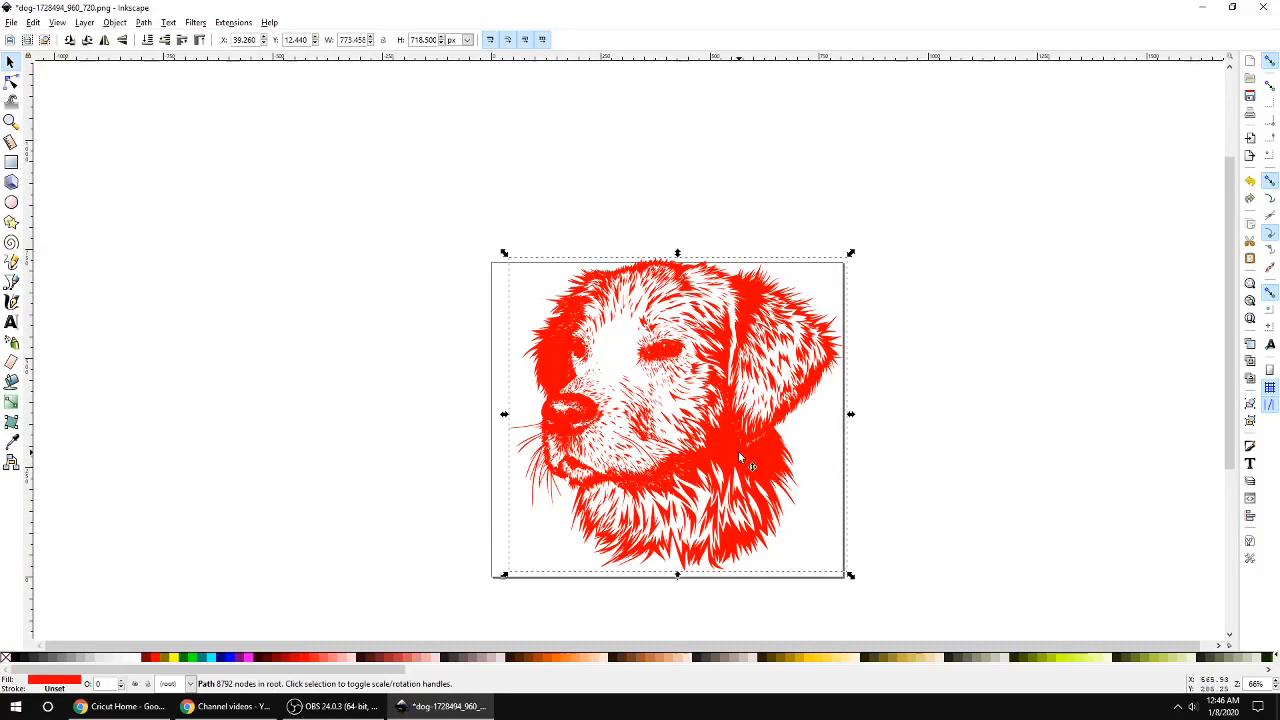
left_click(9, 663)
left_click(18, 657)
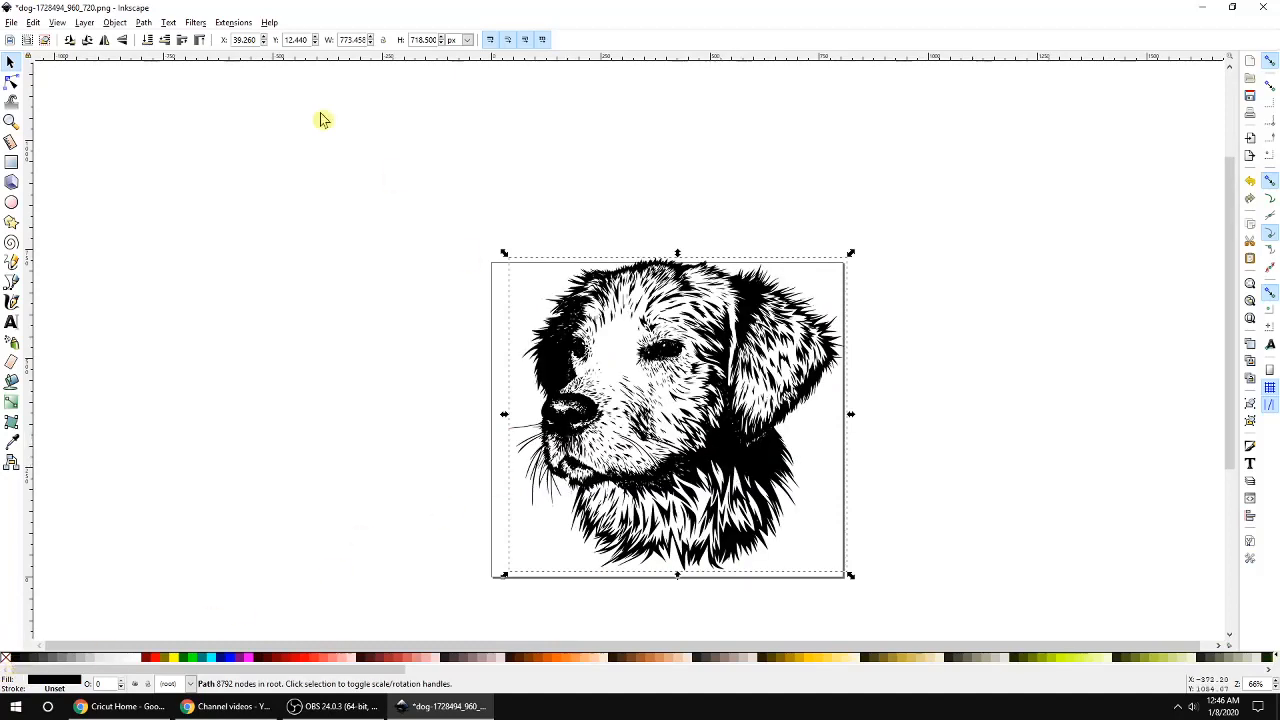
left_click(994, 374)
left_click(753, 452)
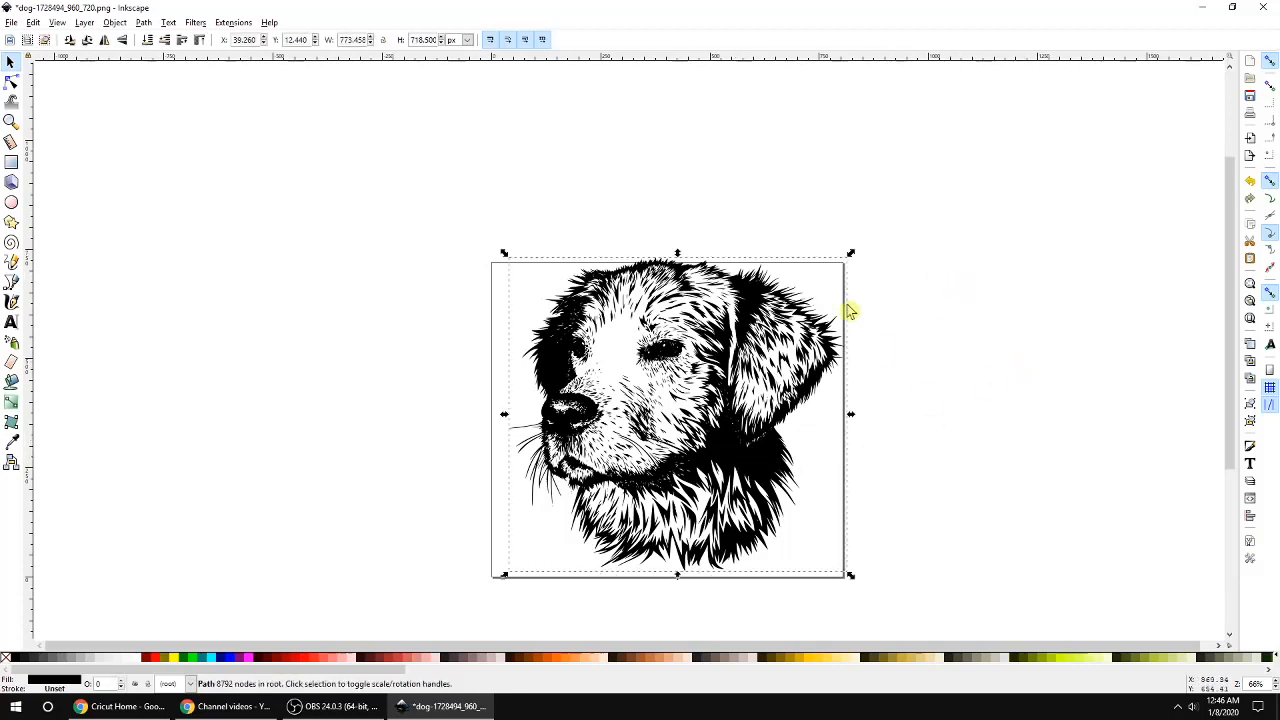
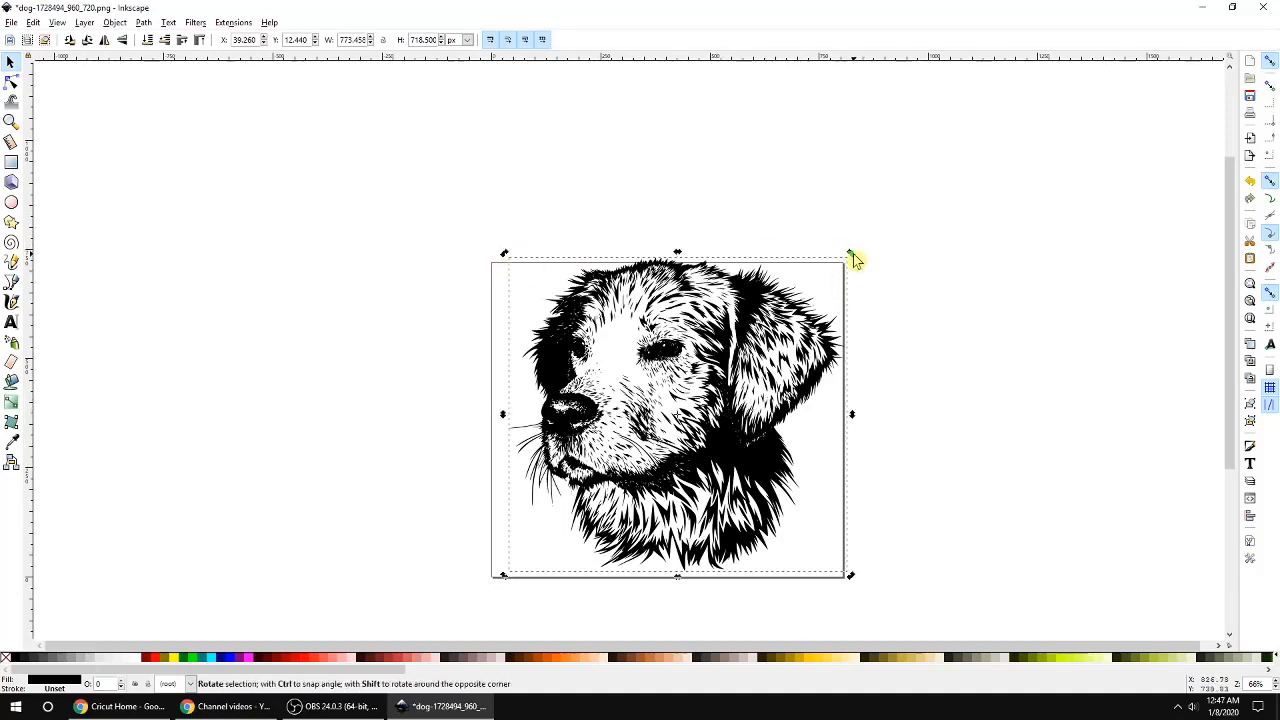
Try to transform the dog artwork from its upper right corner and undo the latest changes, including the black fill.
key("shift")
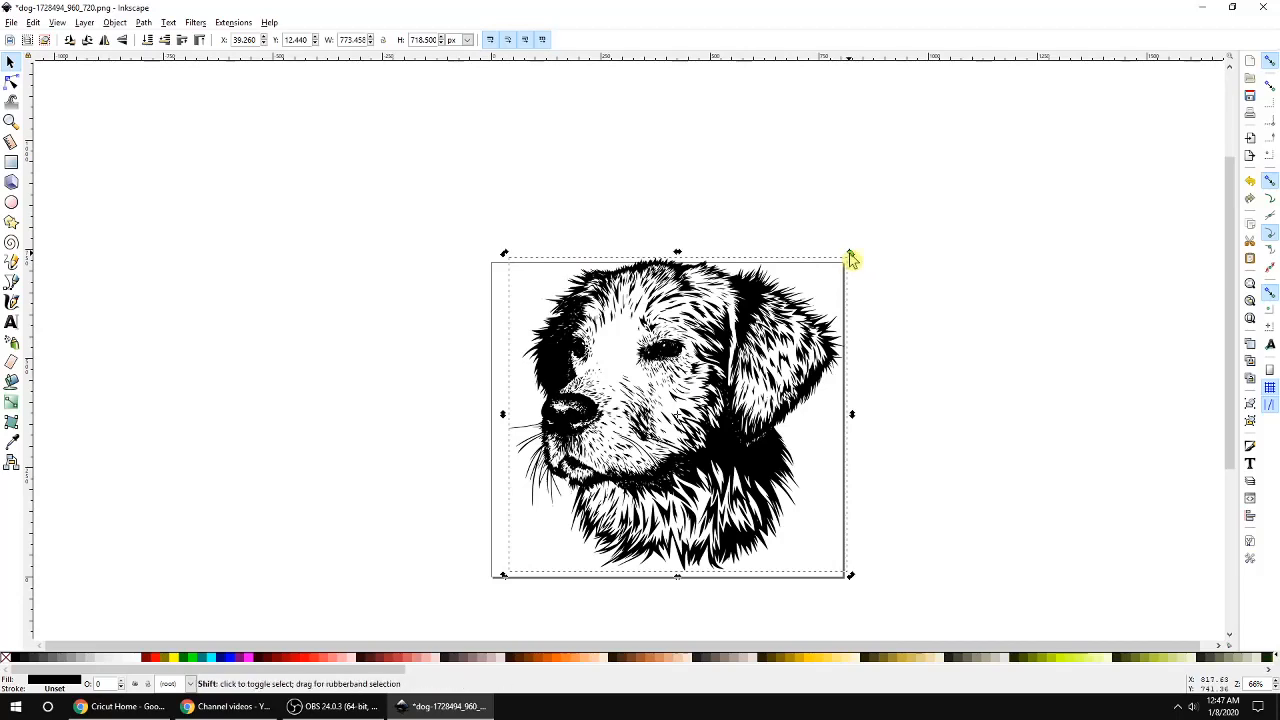
mouse_move(850, 259)
left_mouse_down()
mouse_move(871, 274)
mouse_move(864, 259)
left_mouse_up()
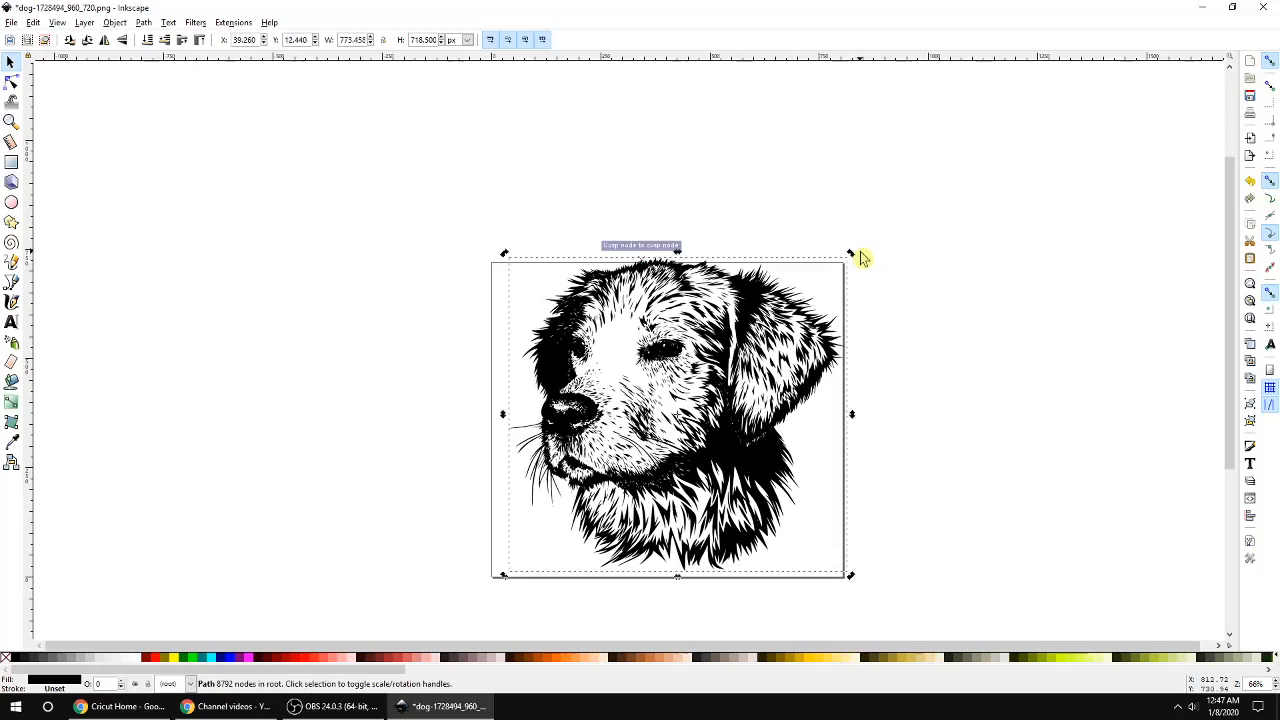
key("ctrl+z")
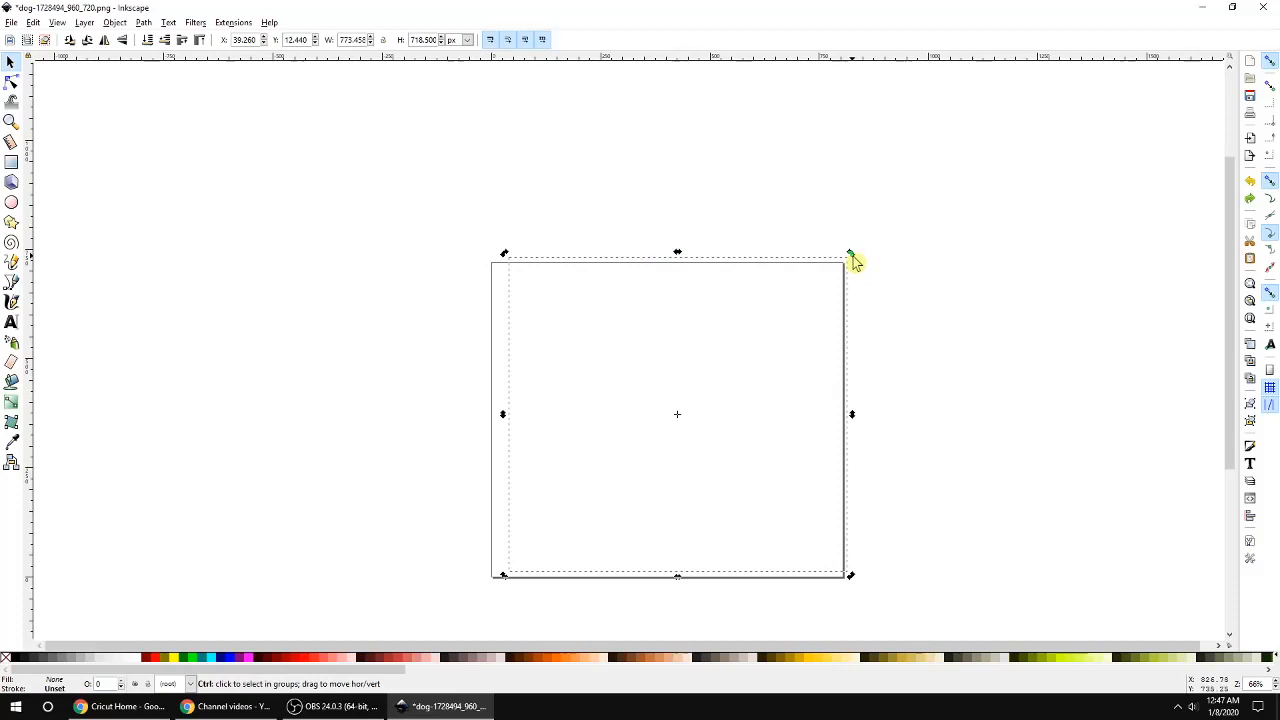
key("ctrl+z")
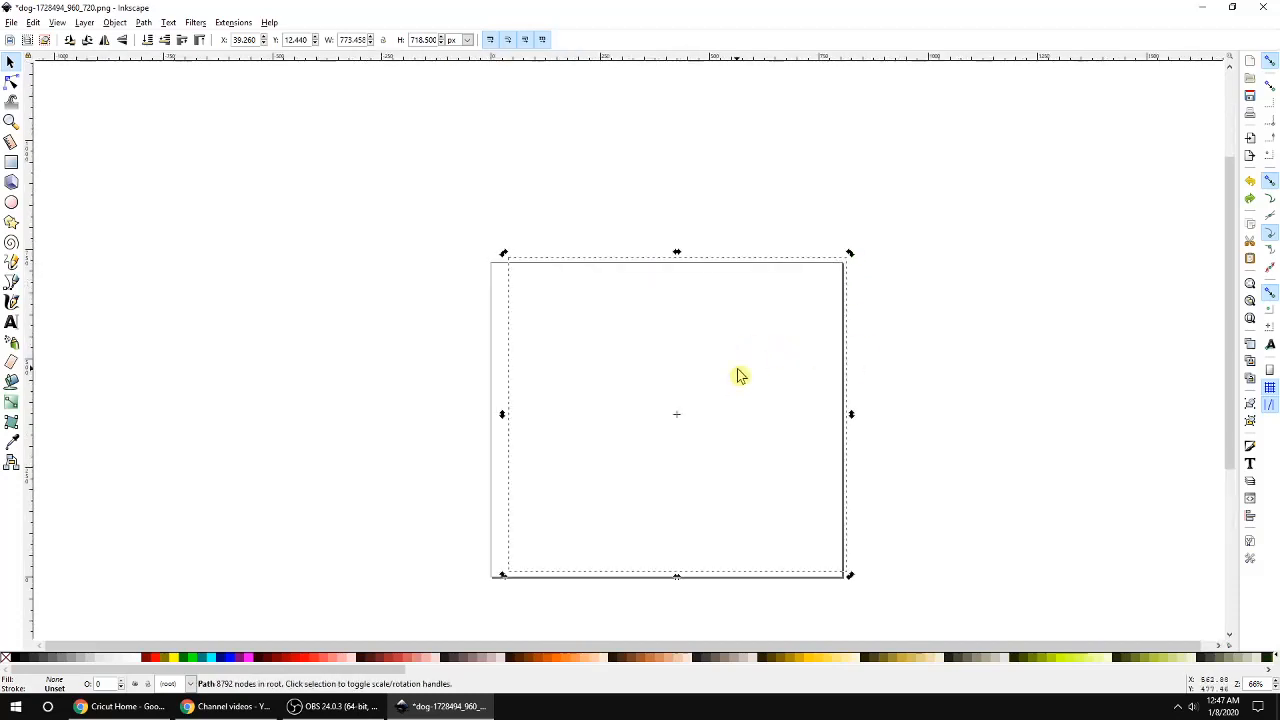
Select both dog paths on the page and fill them with black.
left_click(788, 350)
left_click_drag(423, 169, 1002, 664)
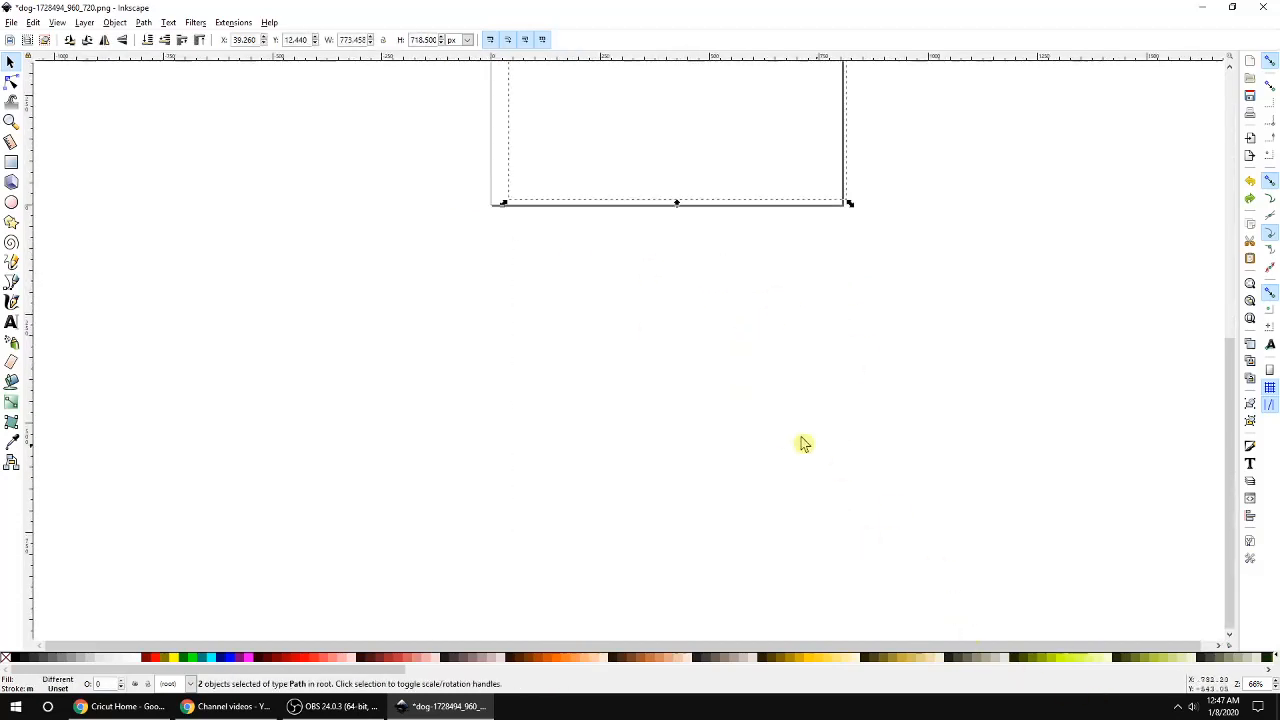
left_click(22, 658)
scroll(603, 487, "up", 4)
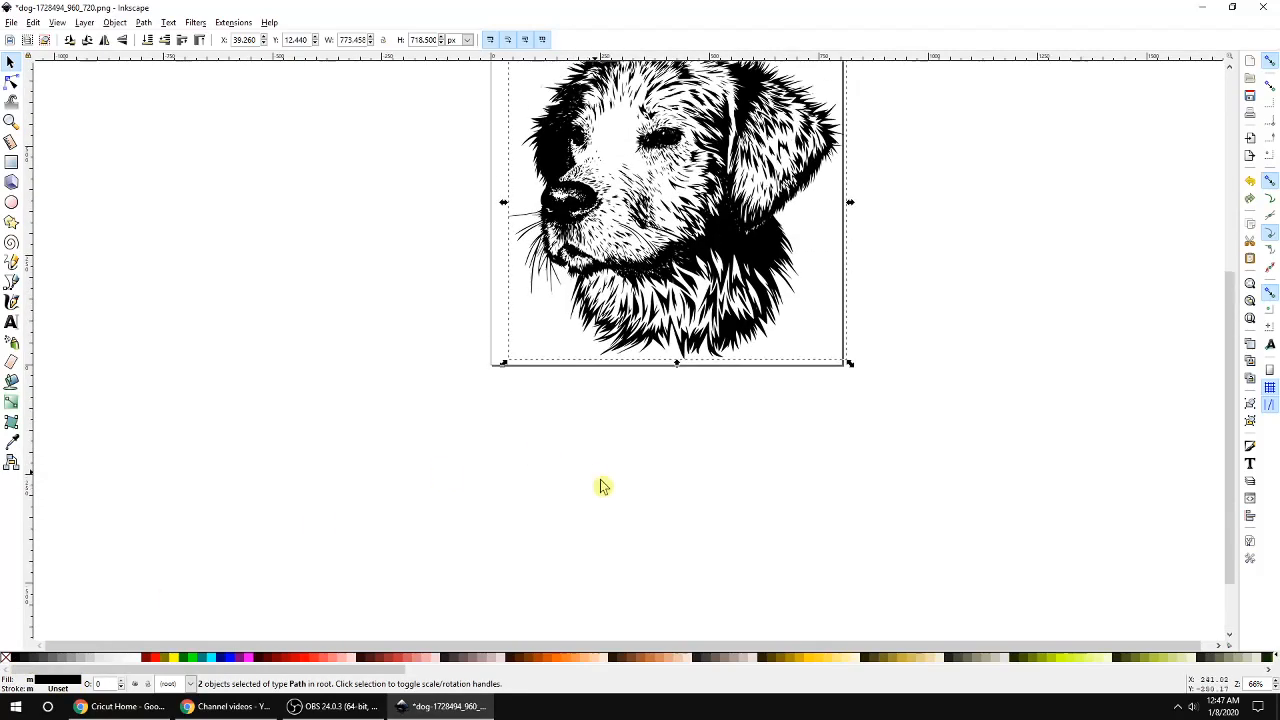
scroll(603, 487, "up", 4)
Try to rotate the black dog artwork slightly and select it again.
left_click(770, 262)
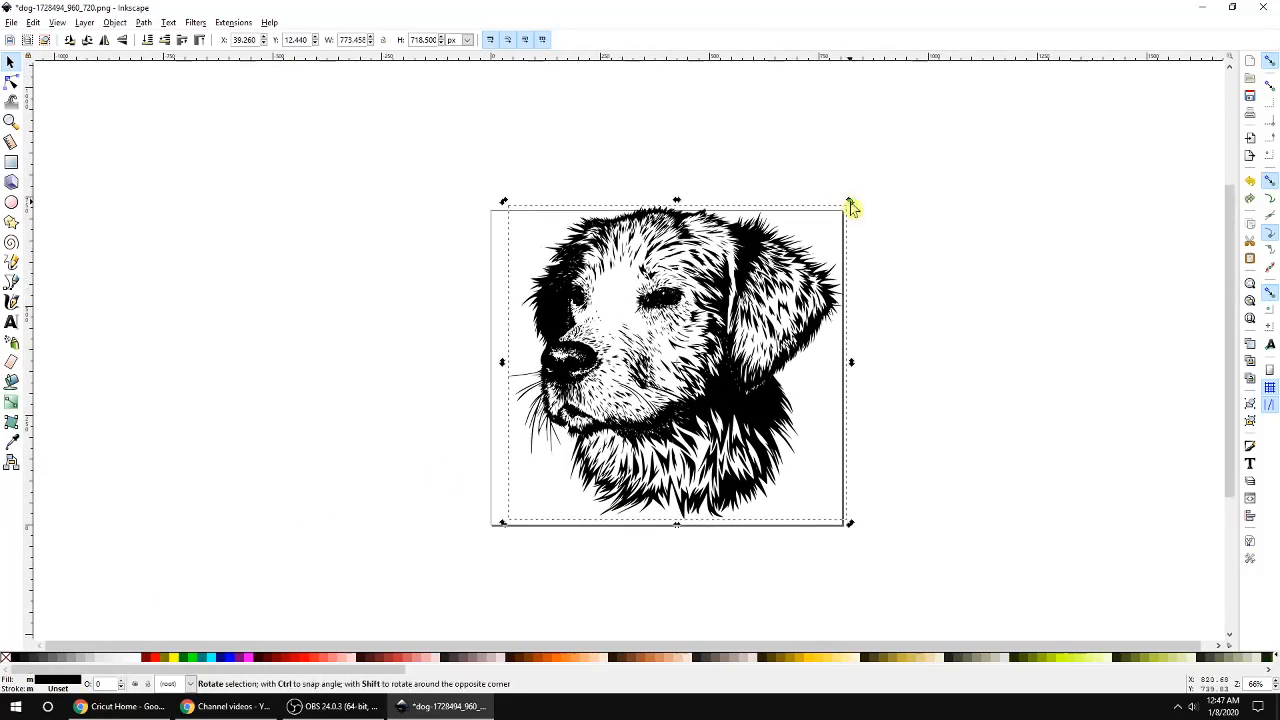
left_click_drag(850, 202, 804, 260)
left_click(979, 253)
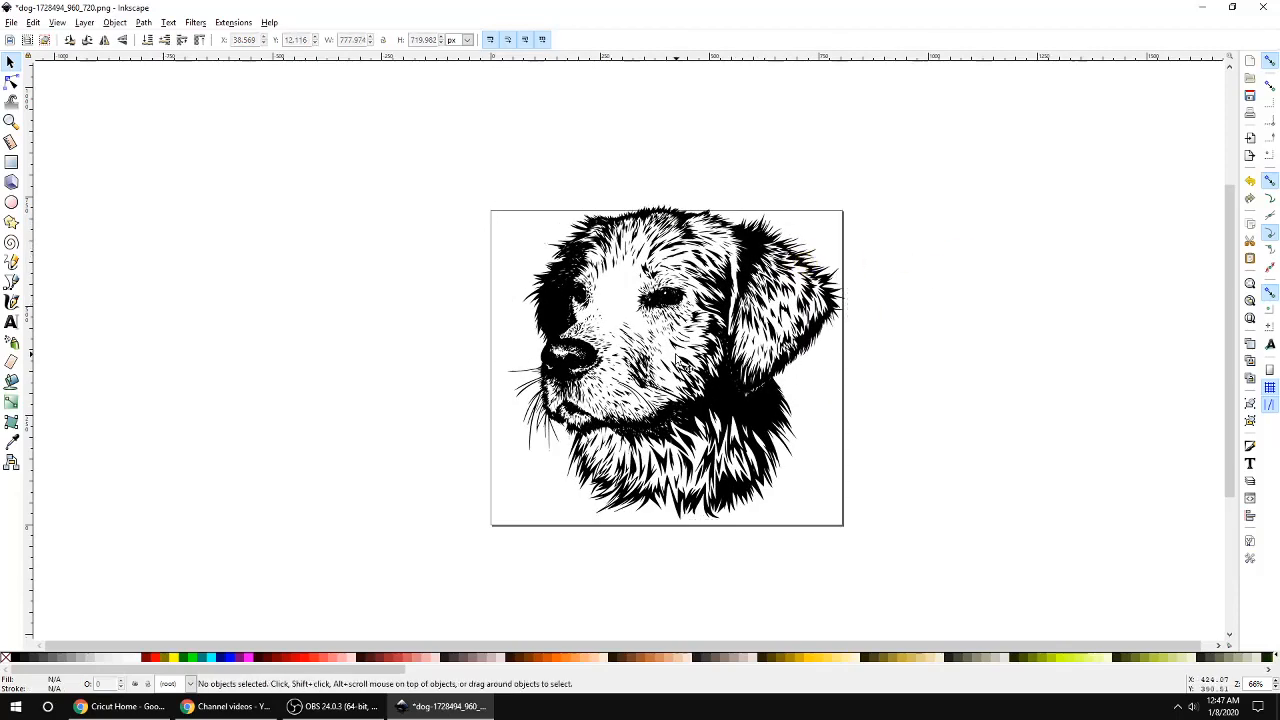
left_click(714, 389)
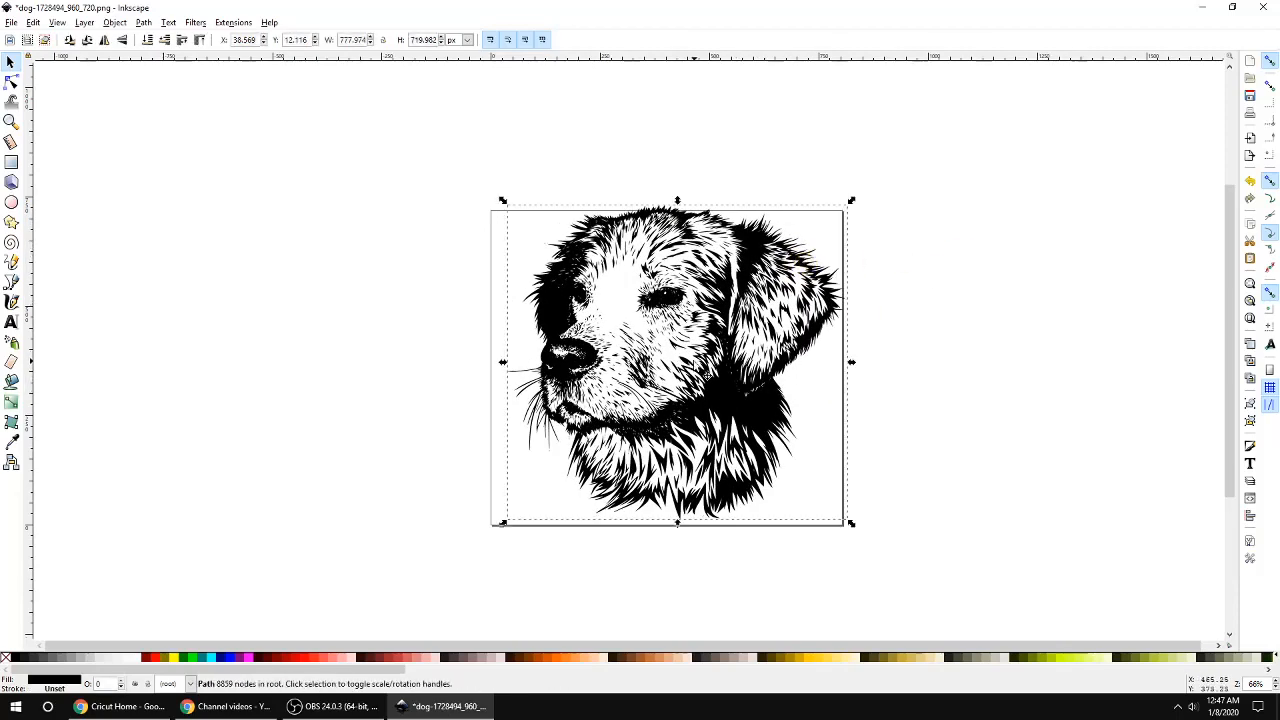
Flip the dog artwork vertically and back, and try horizontal flips, returning it to its original orientation.
left_click(122, 42)
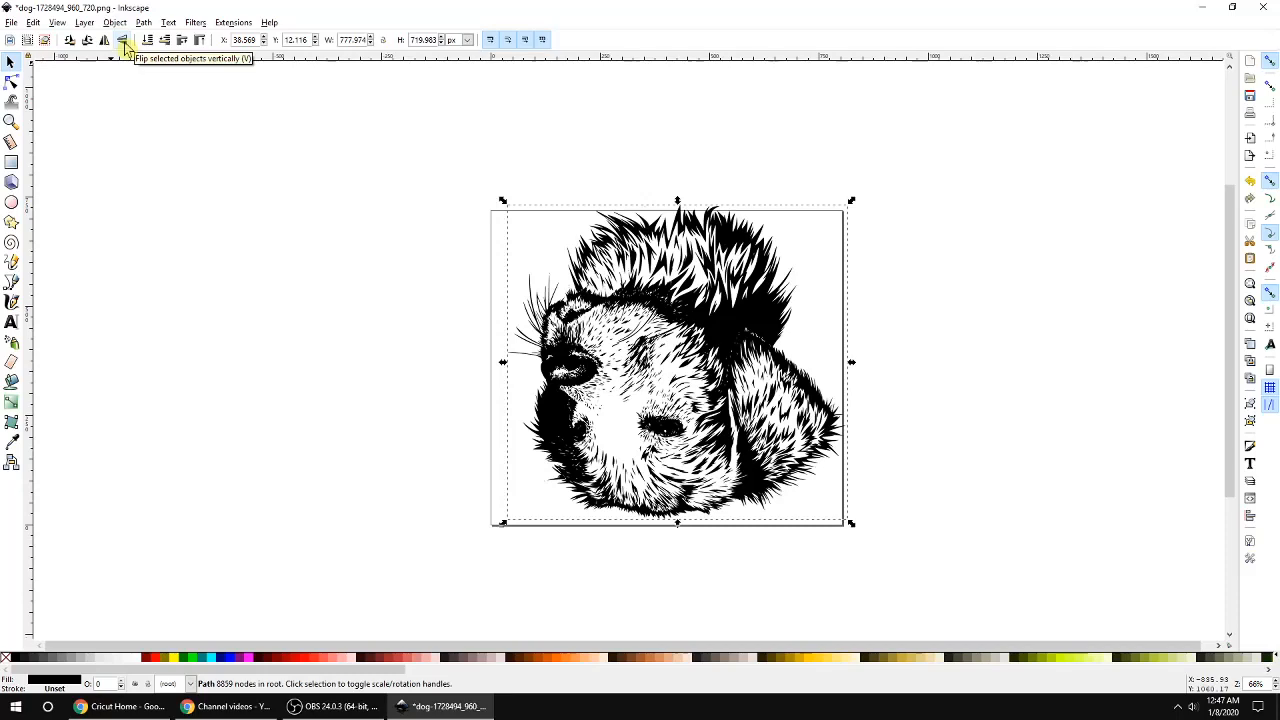
left_click(124, 43)
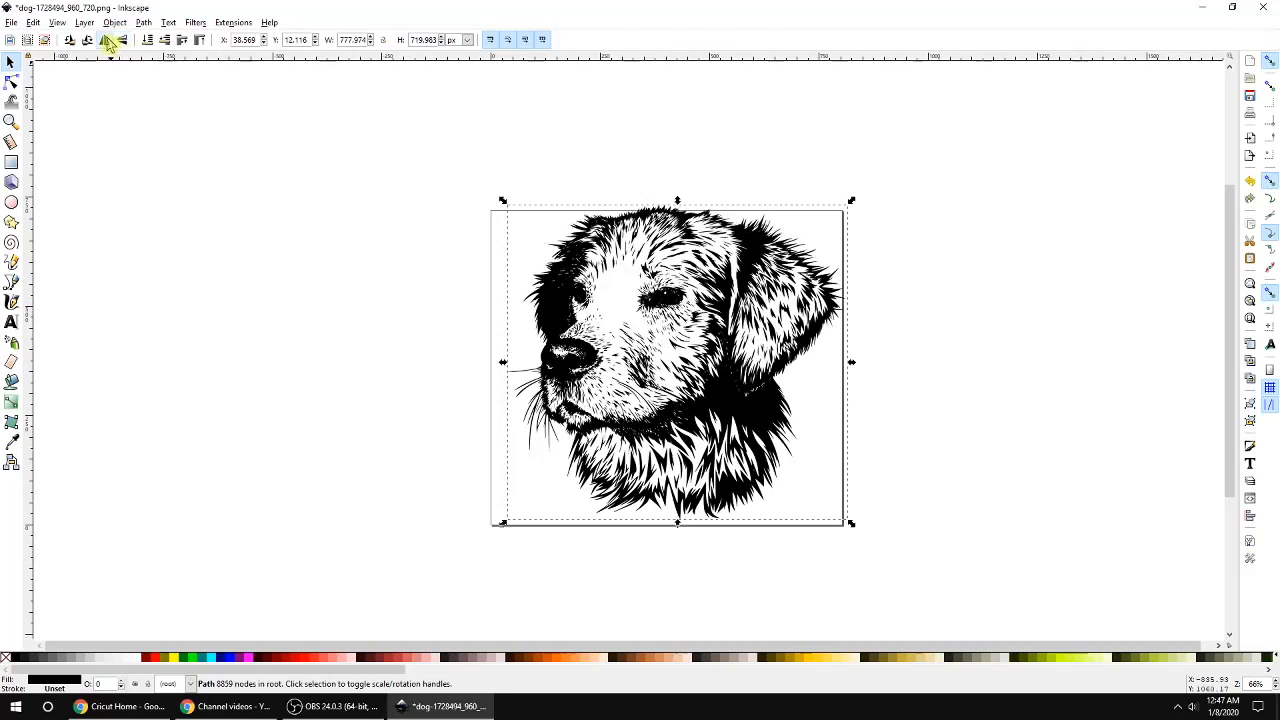
left_click(106, 40)
left_click(106, 40)
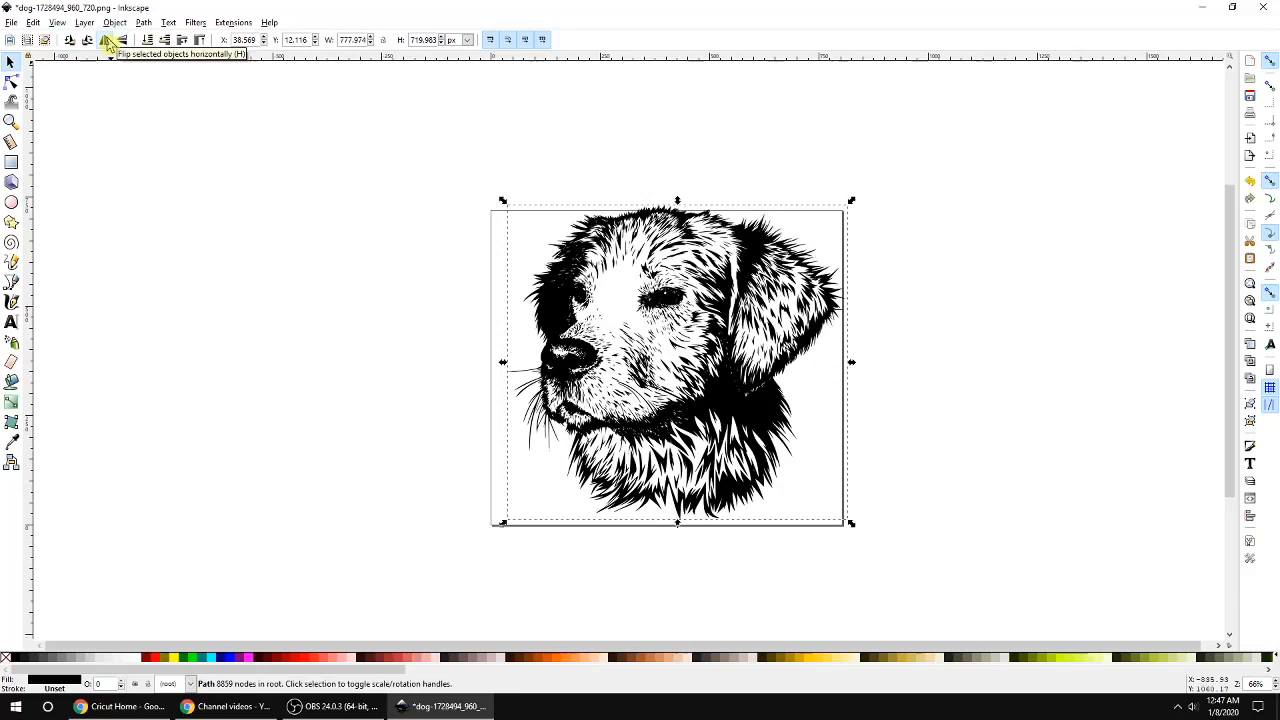
left_click(104, 41)
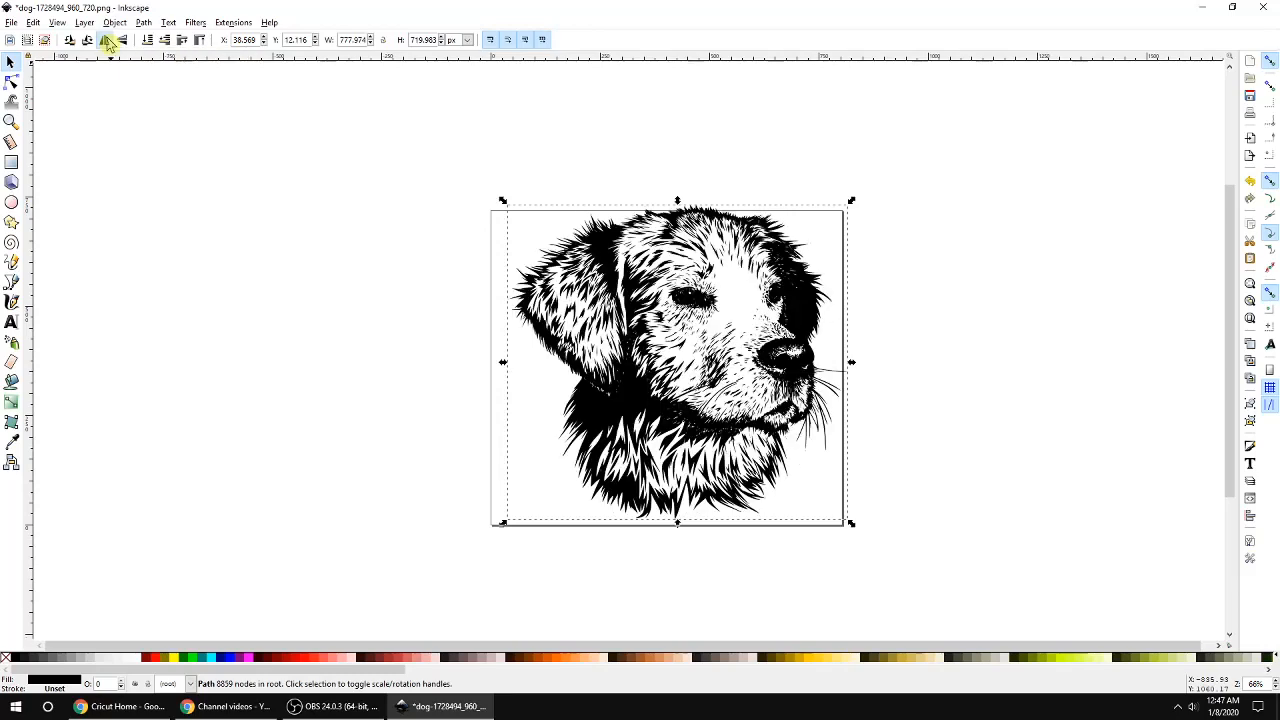
left_click(102, 42)
Rotate the dog artwork clockwise in 90° increments through one full turn.
left_click(88, 45)
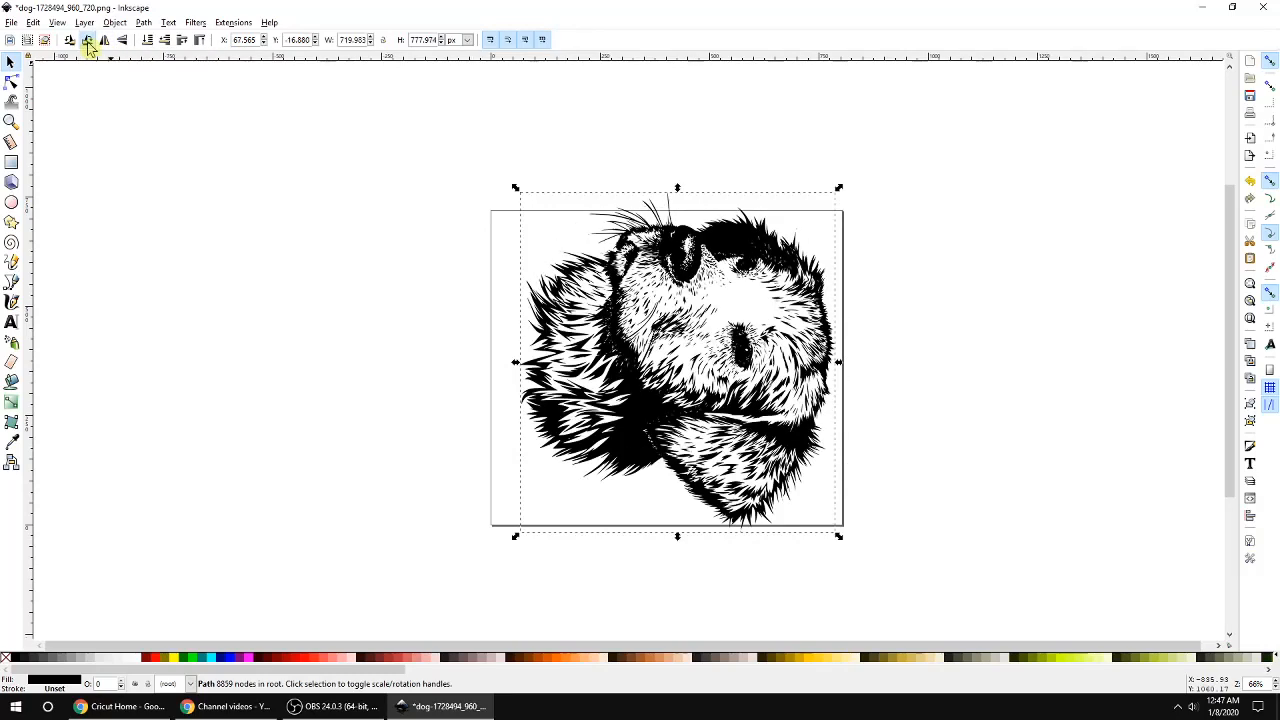
left_click(88, 46)
left_click(88, 46)
left_click(88, 46)
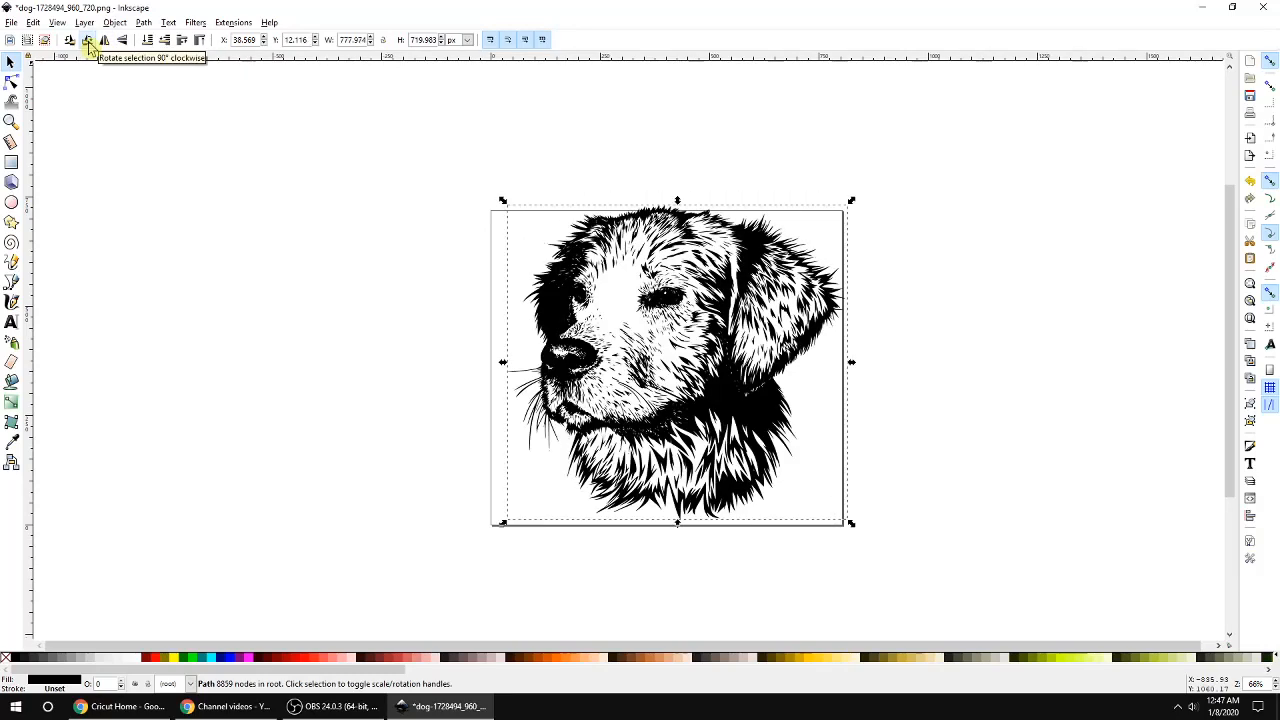
Rotate the dog artwork counterclockwise in 90° increments until it is upright again.
left_click(69, 41)
left_click(69, 41)
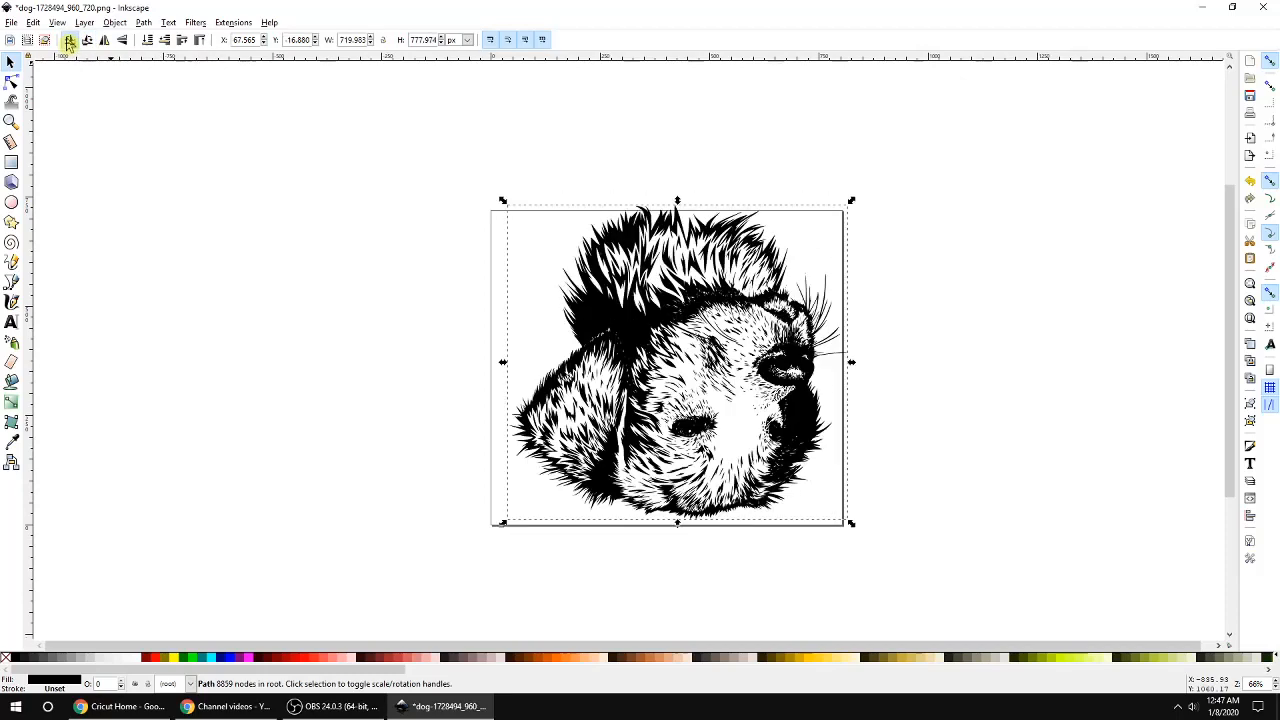
left_click(69, 41)
left_click(69, 41)
left_click(69, 41)
left_click(69, 41)
left_click(69, 41)
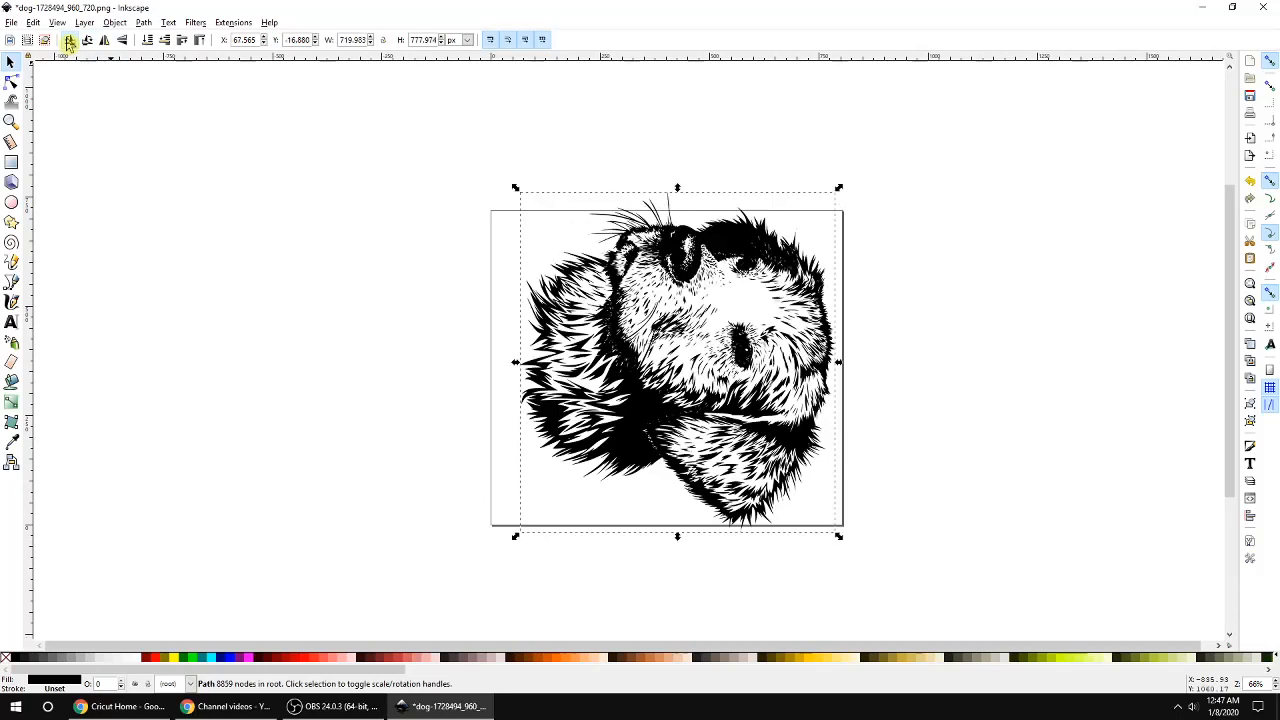
left_click(69, 41)
Mirror the dog horizontally and move it across the page's left edge.
left_click(104, 40)
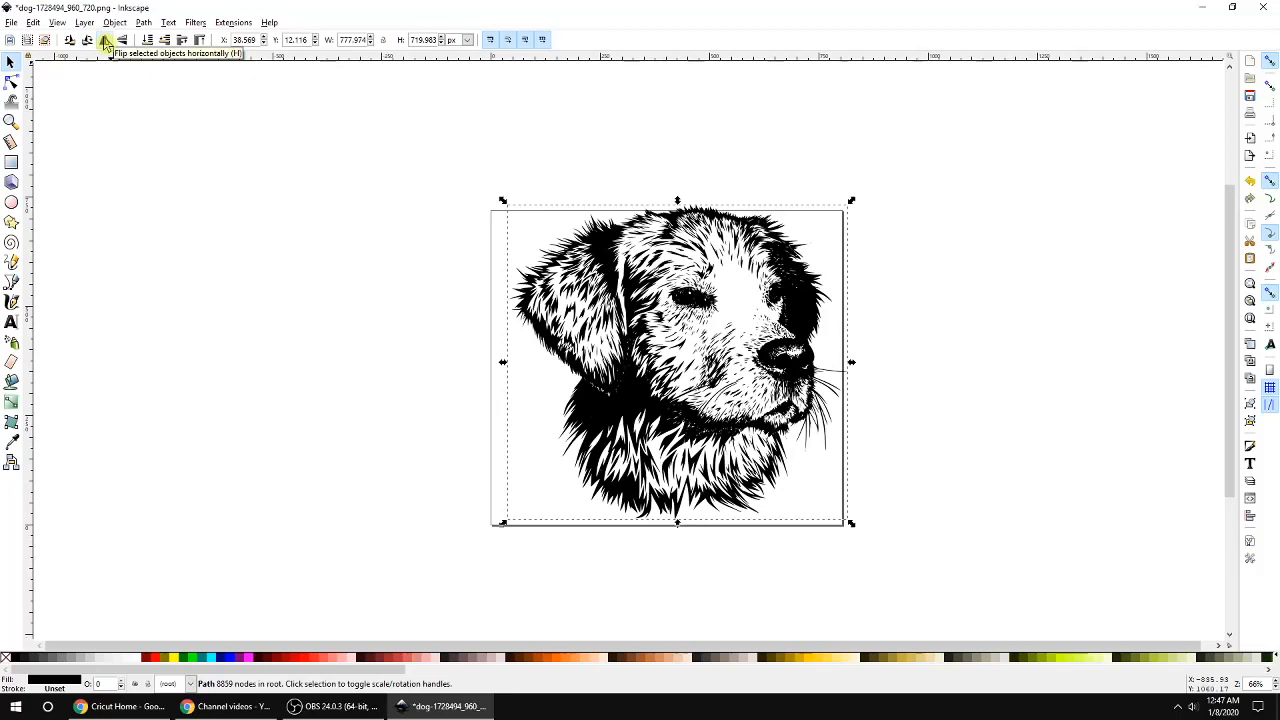
left_click_drag(616, 298, 386, 297)
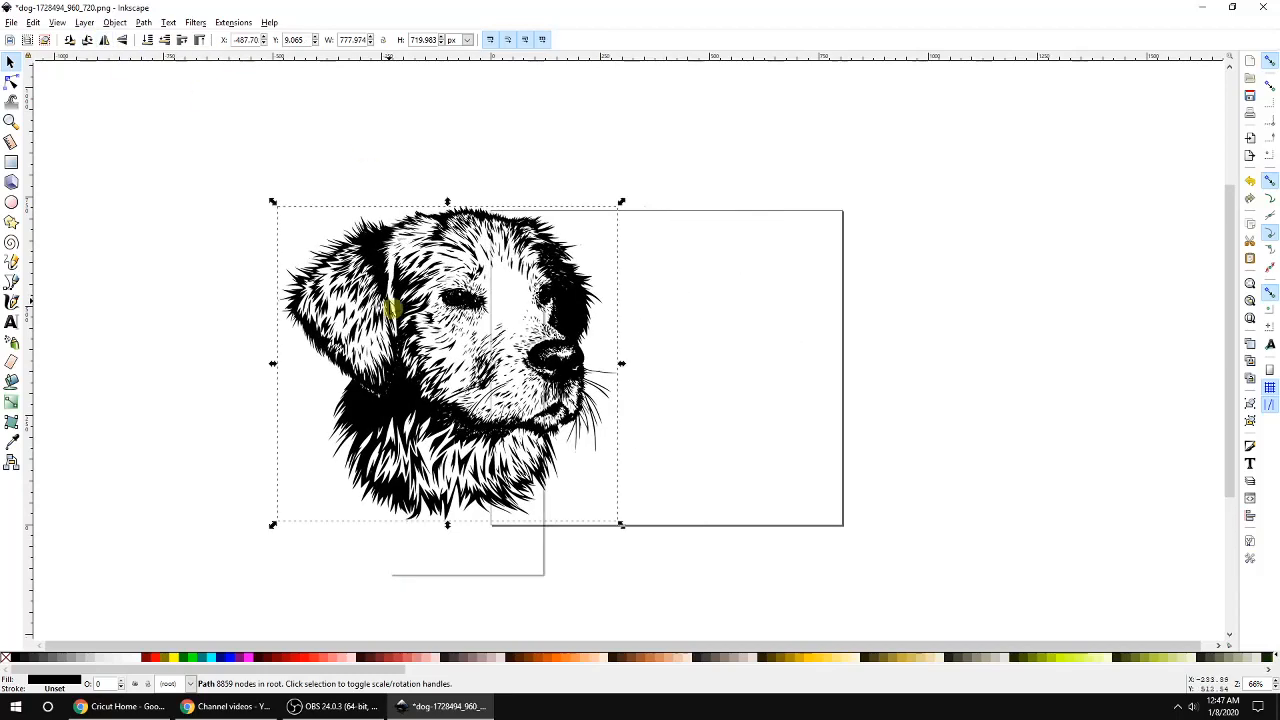
Duplicate the dog, place the copy to its right, and mirror the copy horizontally so the two heads face each other.
right_click(387, 298)
left_click(449, 398)
left_click_drag(454, 322, 790, 327)
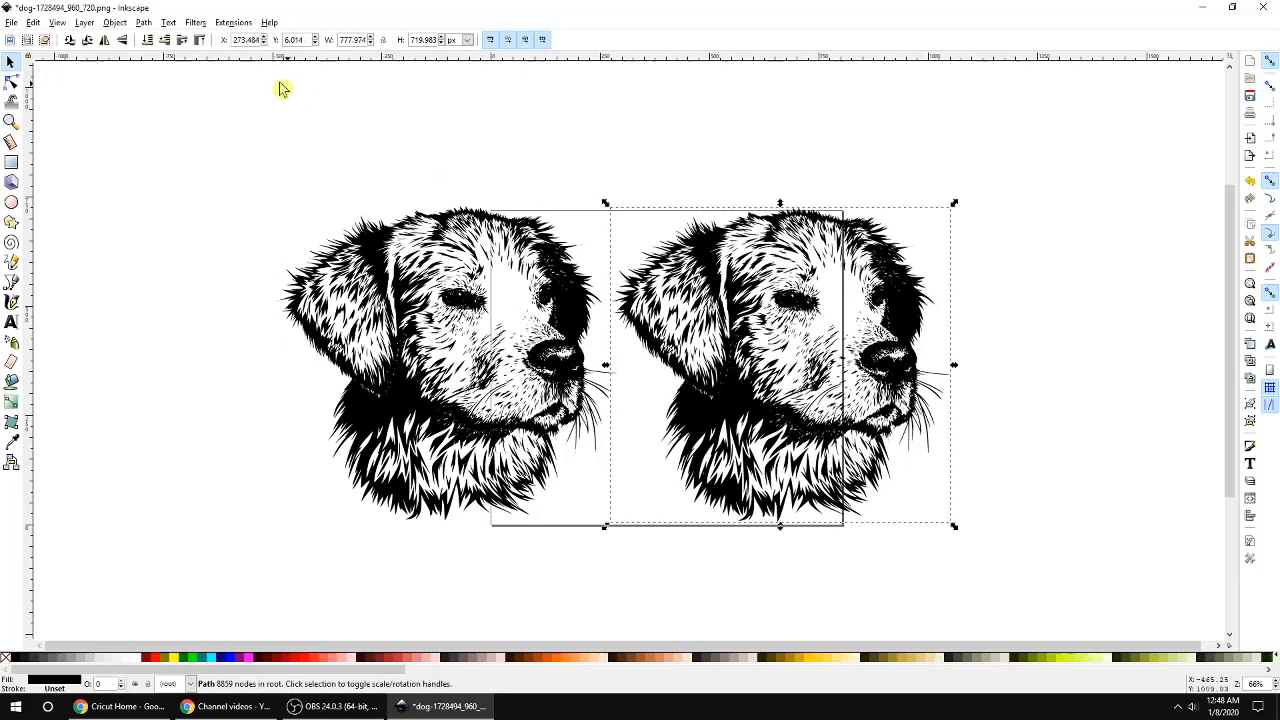
left_click(104, 39)
left_click_drag(840, 397, 890, 397)
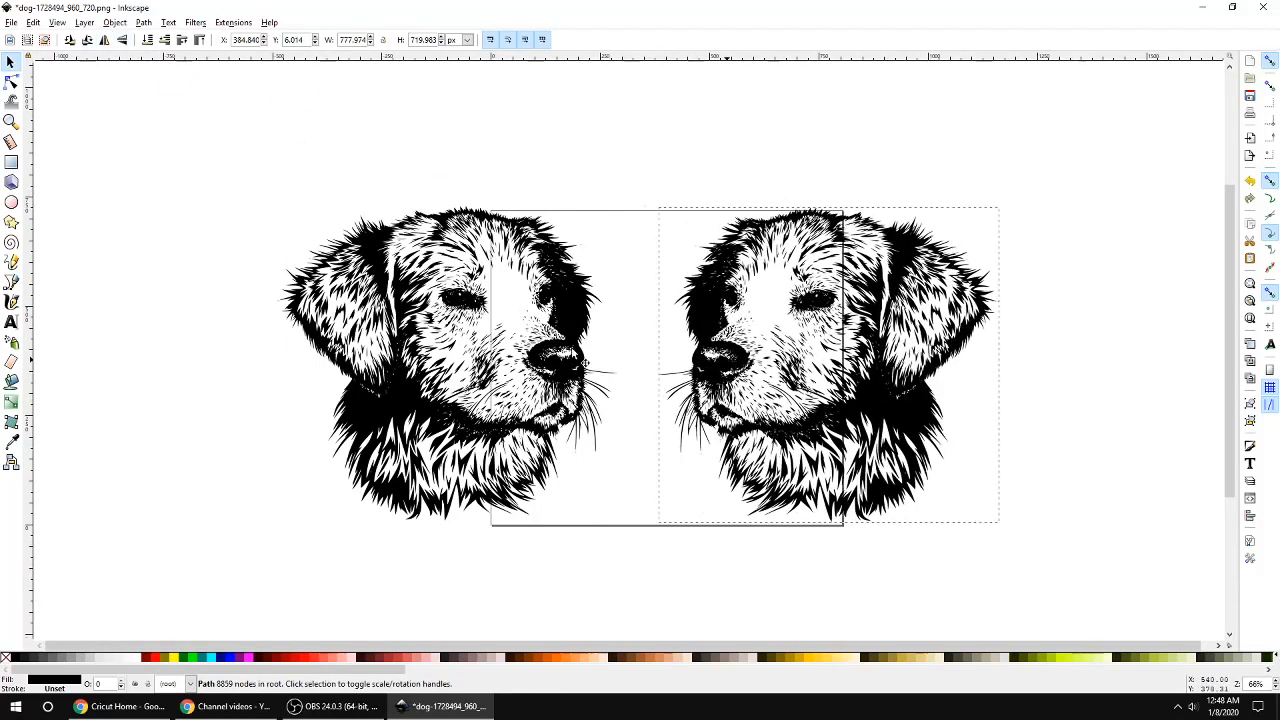
Move the two facing dog heads closer together until their whiskers overlap.
left_click_drag(578, 366, 611, 366)
left_click(1137, 430)
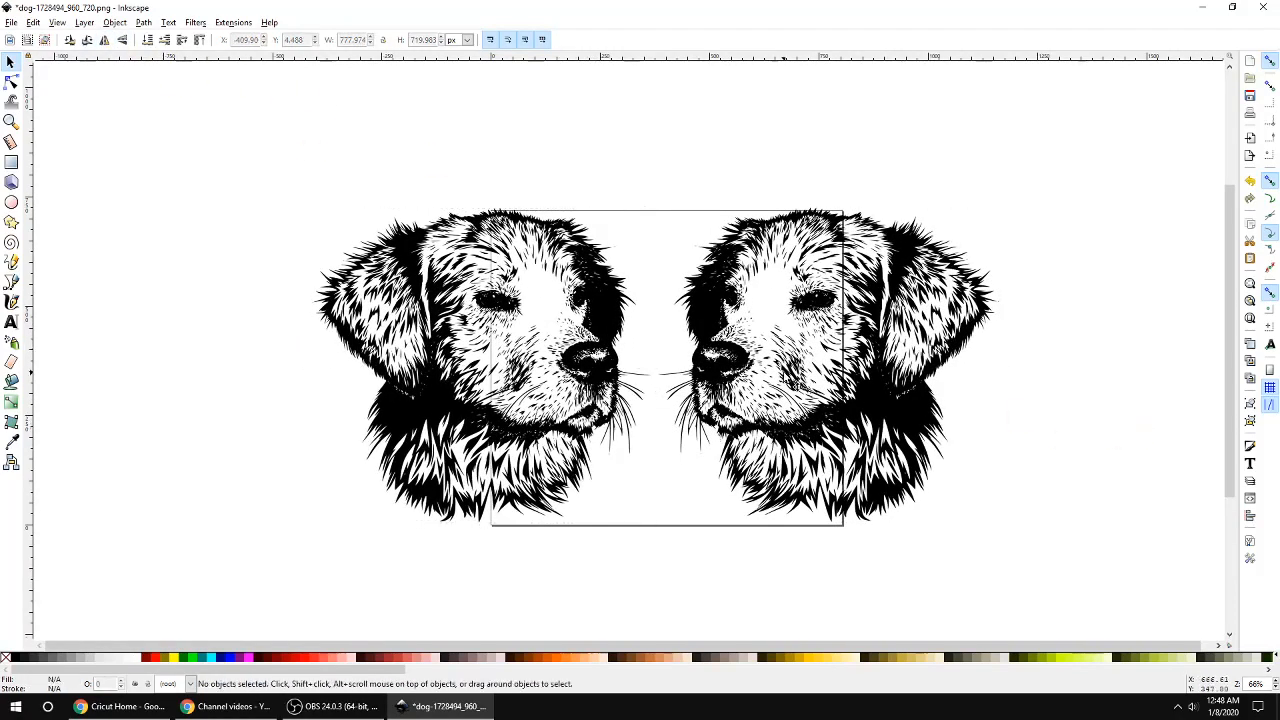
left_click_drag(737, 365, 733, 364)
left_click(1111, 411)
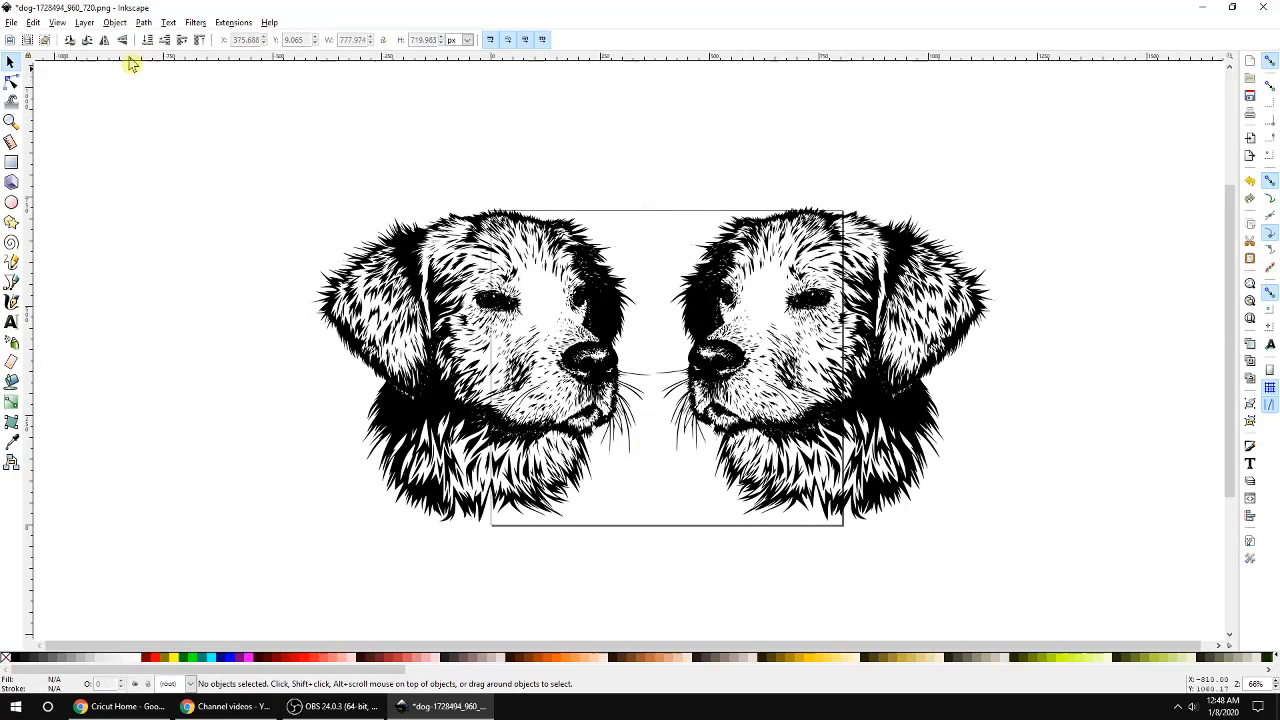
left_click_drag(208, 140, 1160, 590)
left_click(1117, 437)
left_click_drag(1093, 175, 805, 386)
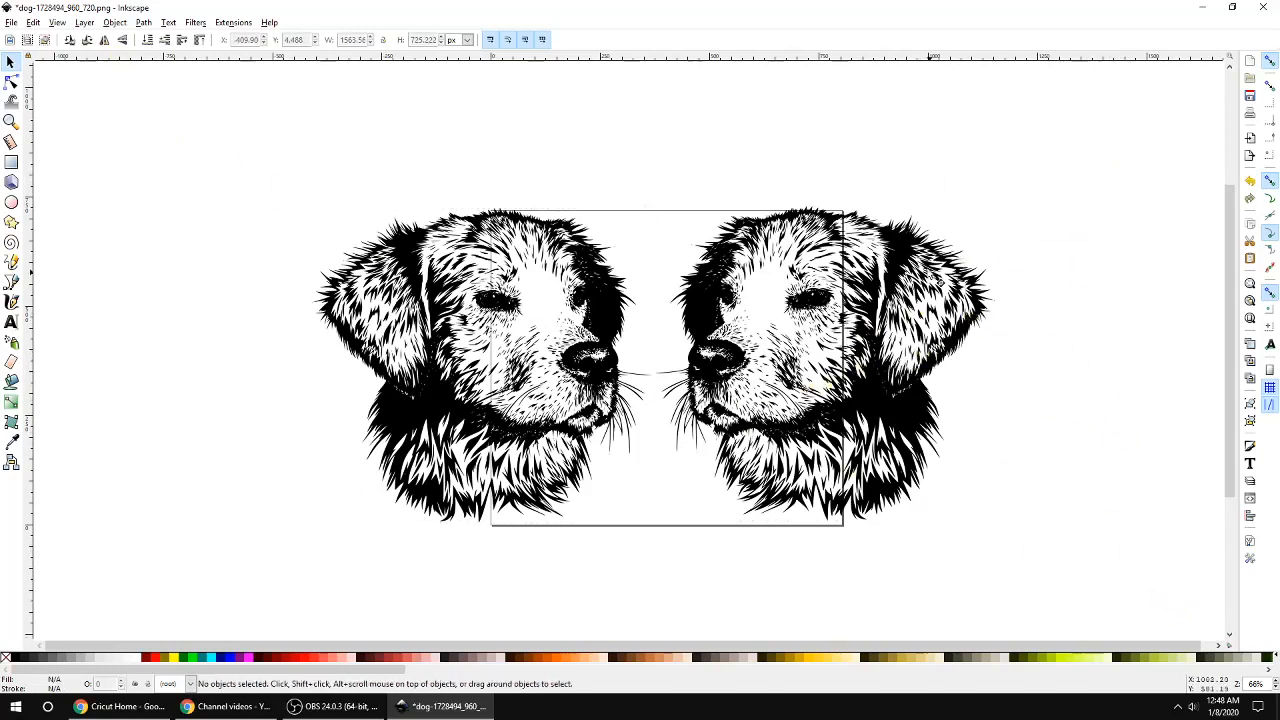
left_click_drag(700, 270, 670, 270)
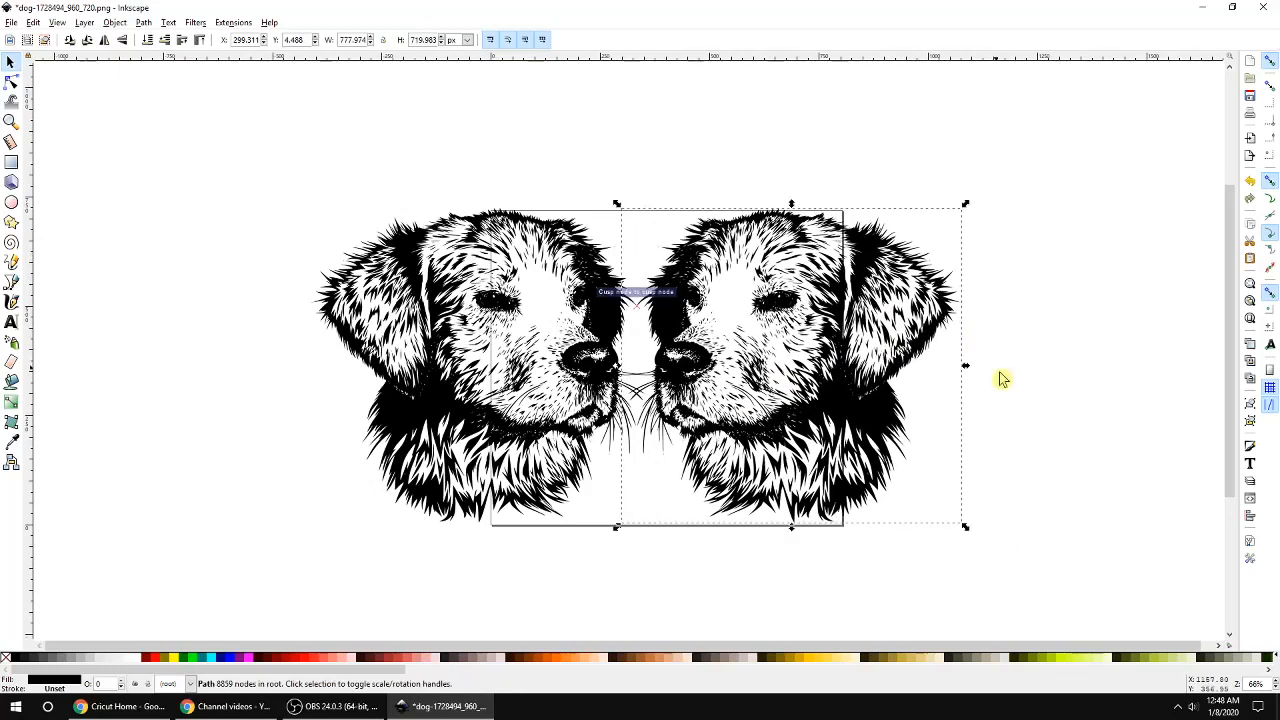
Select both facing dog heads together and clear the selection.
left_click_drag(1078, 556, 214, 152)
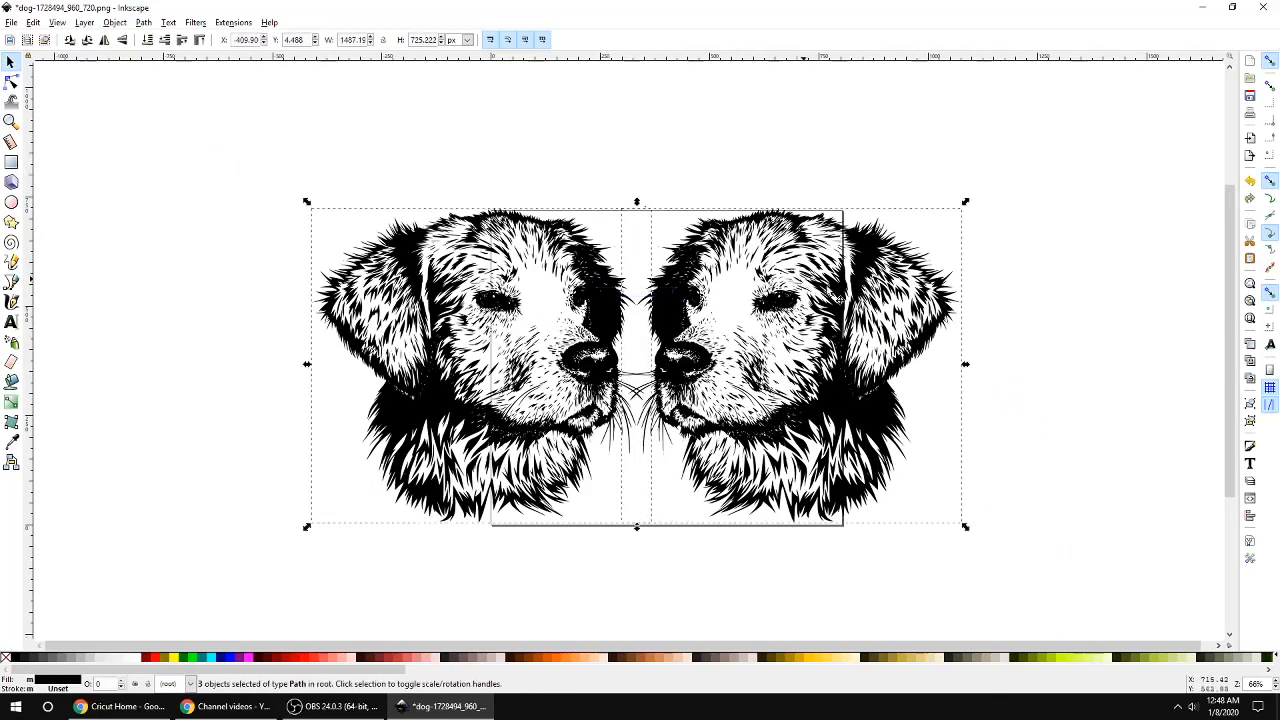
left_click(1068, 222)
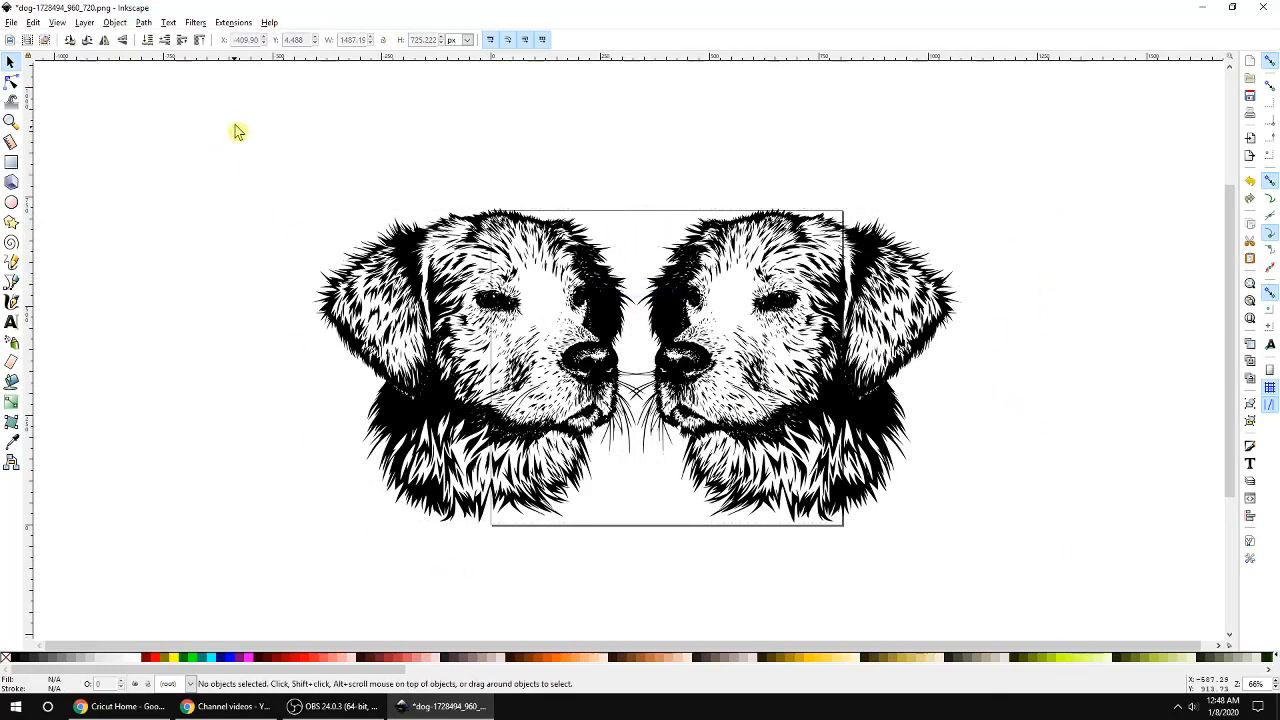
left_click_drag(237, 122, 1082, 594)
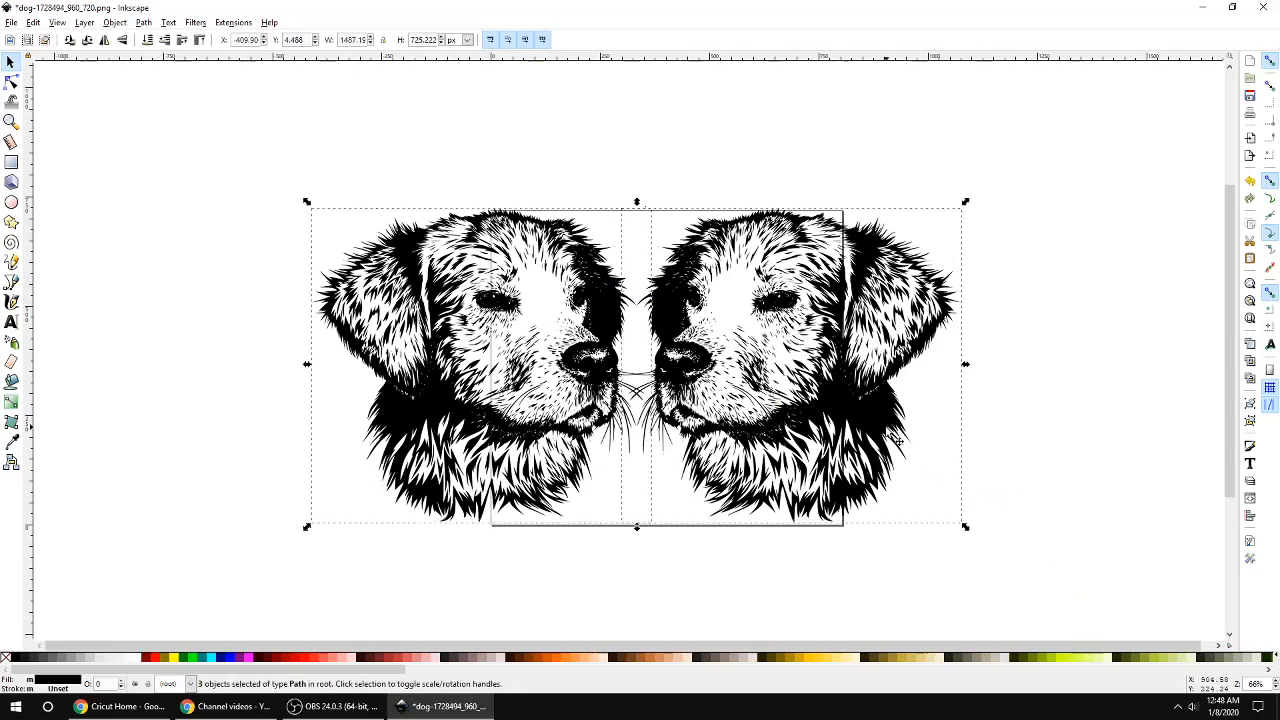
left_click(1124, 410)
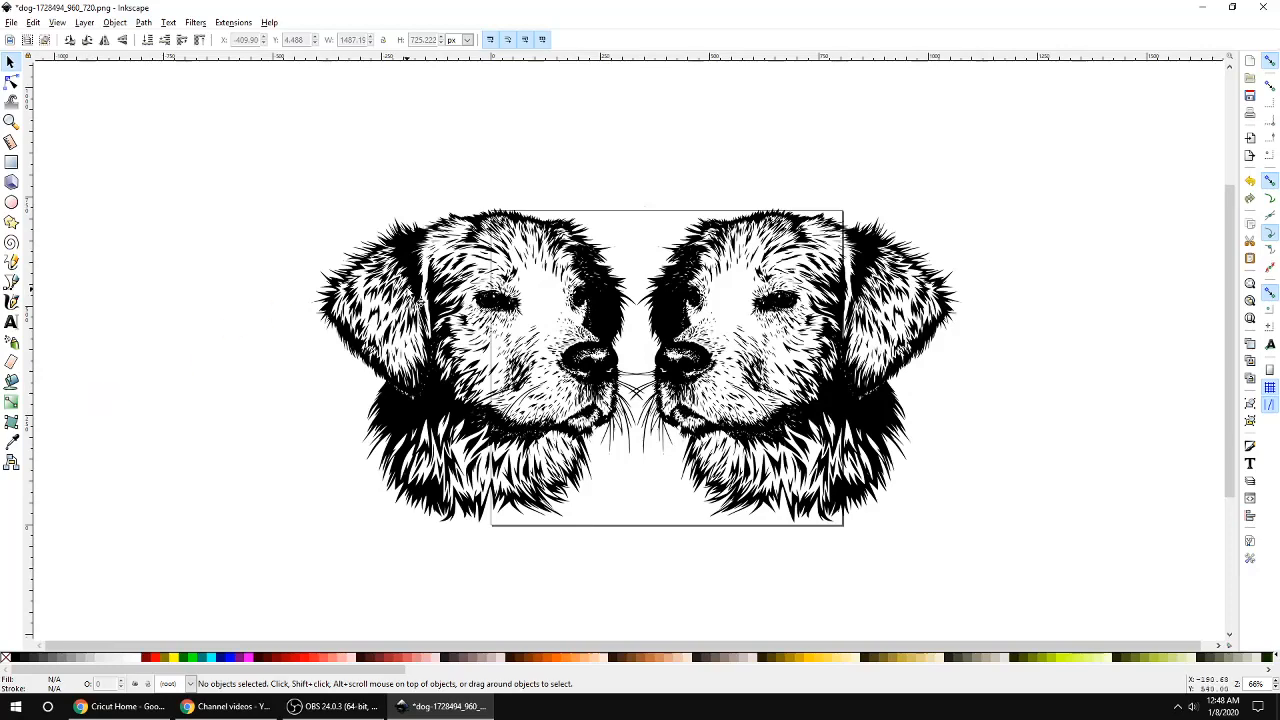
Move the two dog heads apart to opposite sides of the page, leaving the page area between them empty.
left_click_drag(412, 254, 365, 230)
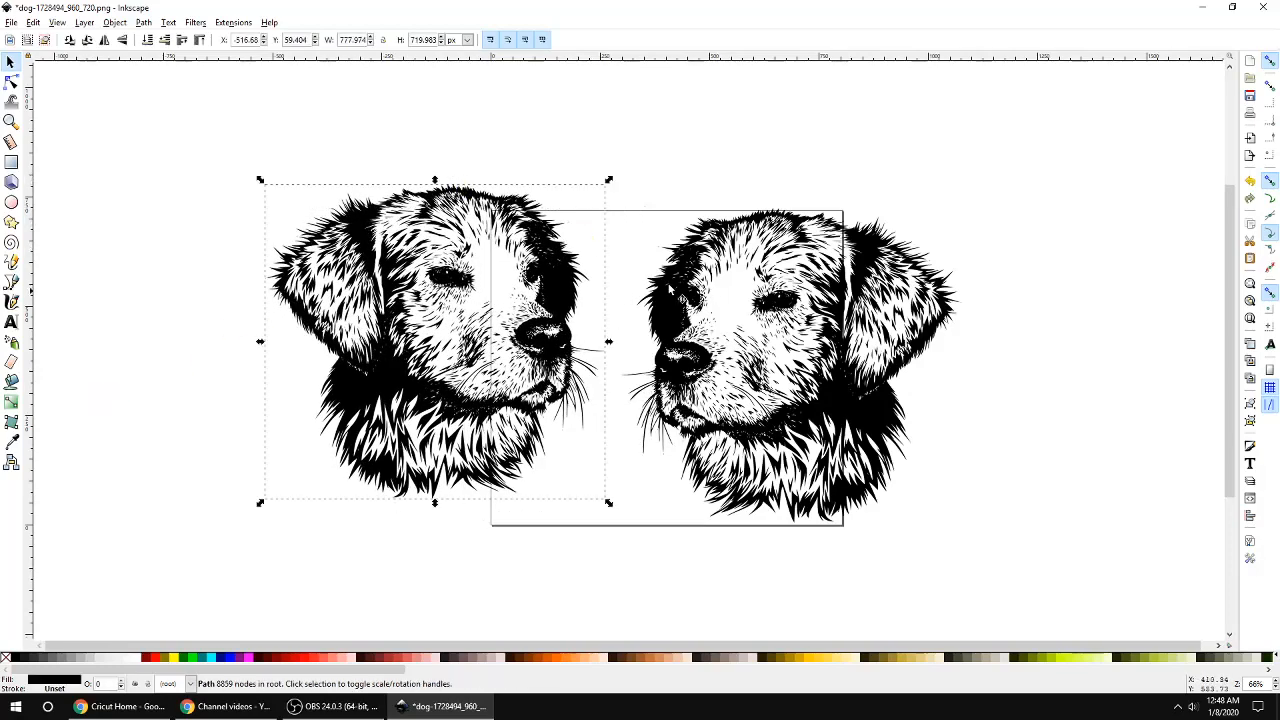
left_click_drag(671, 291, 672, 259)
left_click(1058, 203)
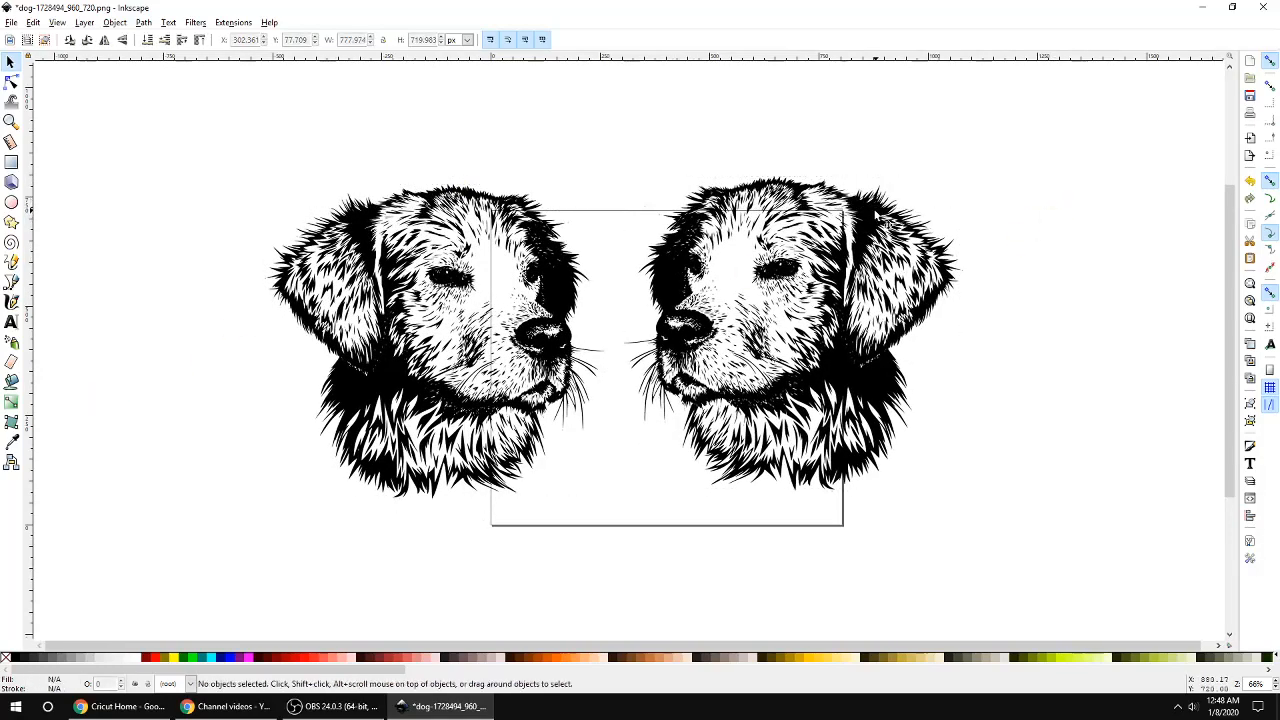
left_click_drag(874, 213, 1113, 222)
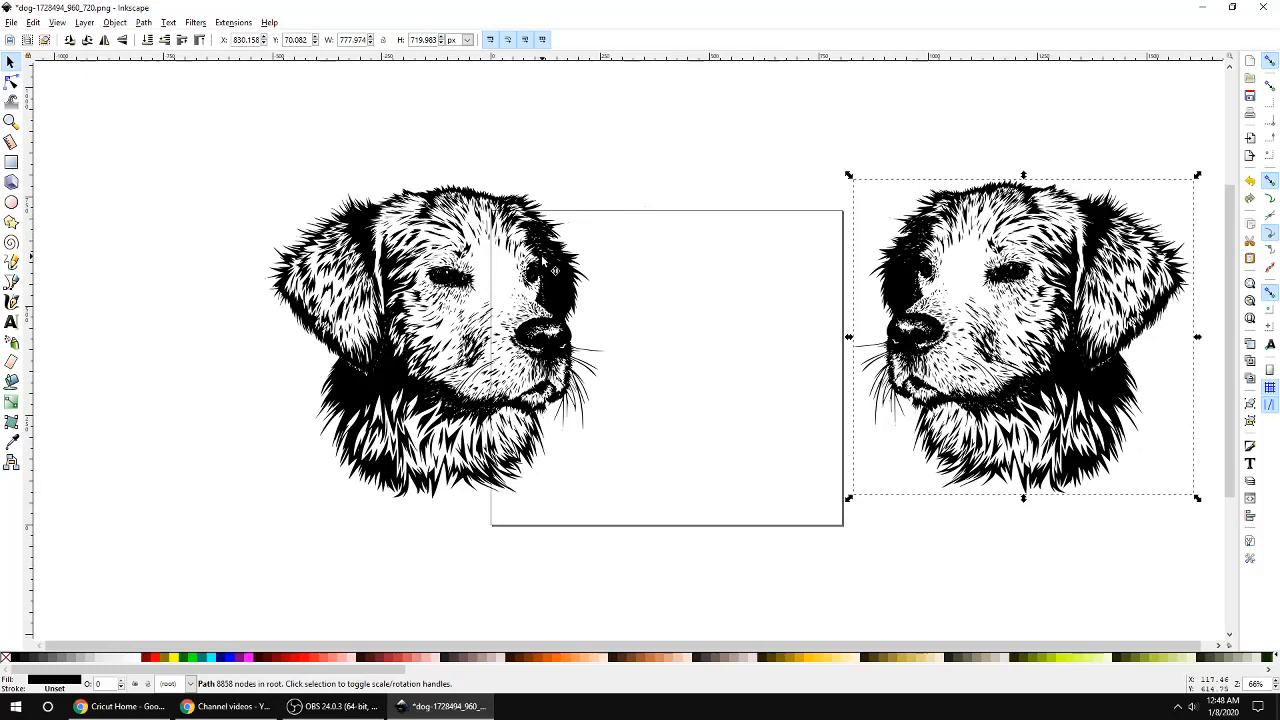
left_click_drag(508, 266, 443, 306)
mouse_move(912, 292)
left_mouse_down()
mouse_move(906, 326)
mouse_move(899, 314)
left_mouse_up()
left_click(843, 133)
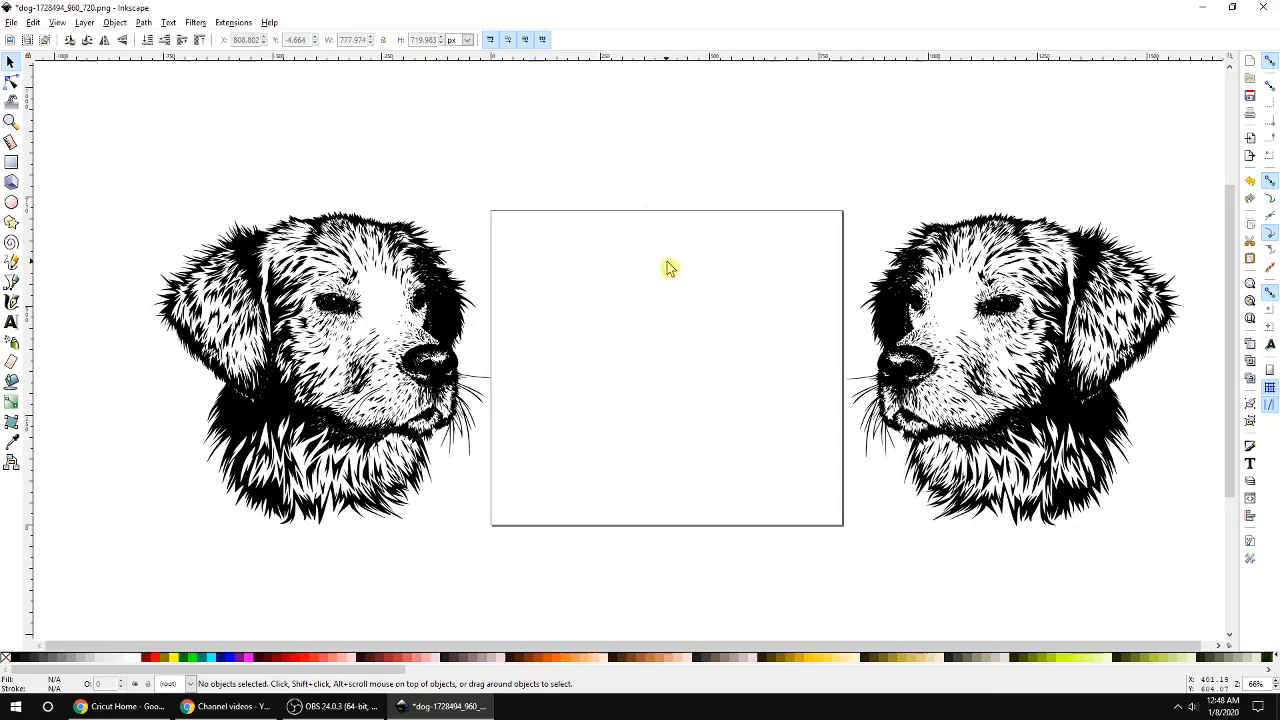